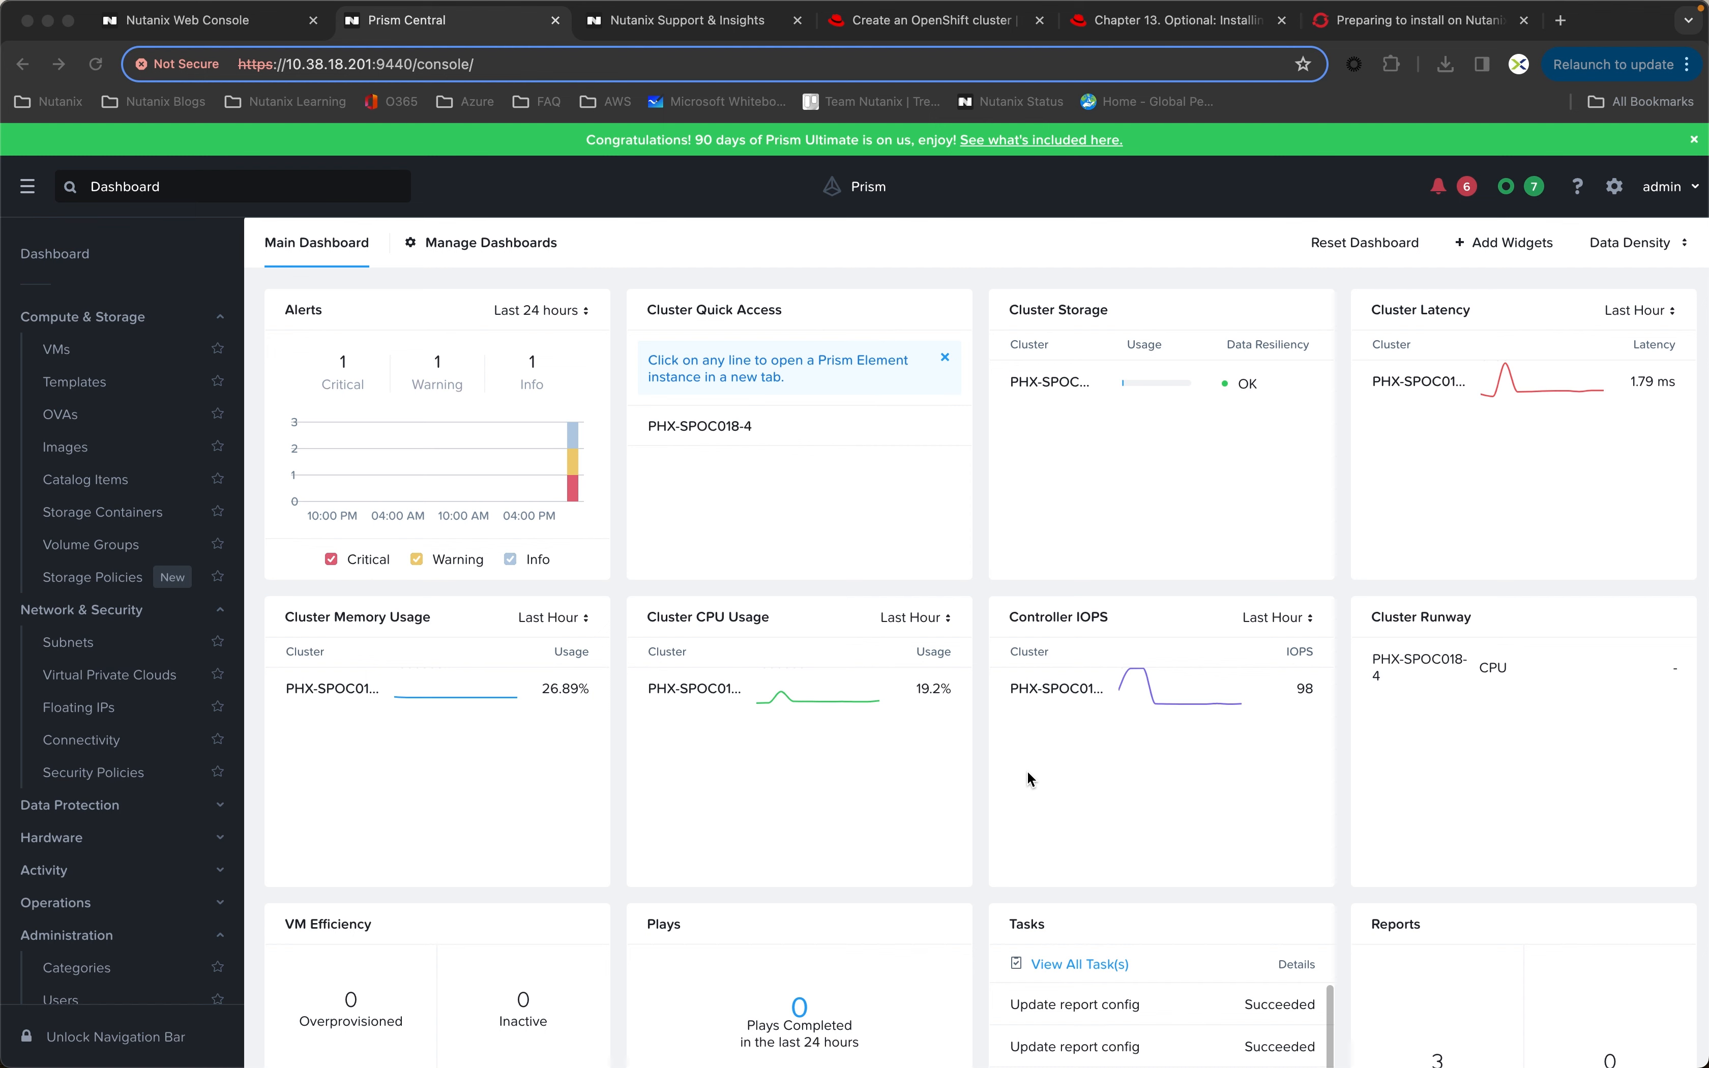
Step: Open the Deploying OpenShift topic under Preferred Partner App Deployment in the Prism Central Admin Center Guide for pc.2023.4
click(664, 21)
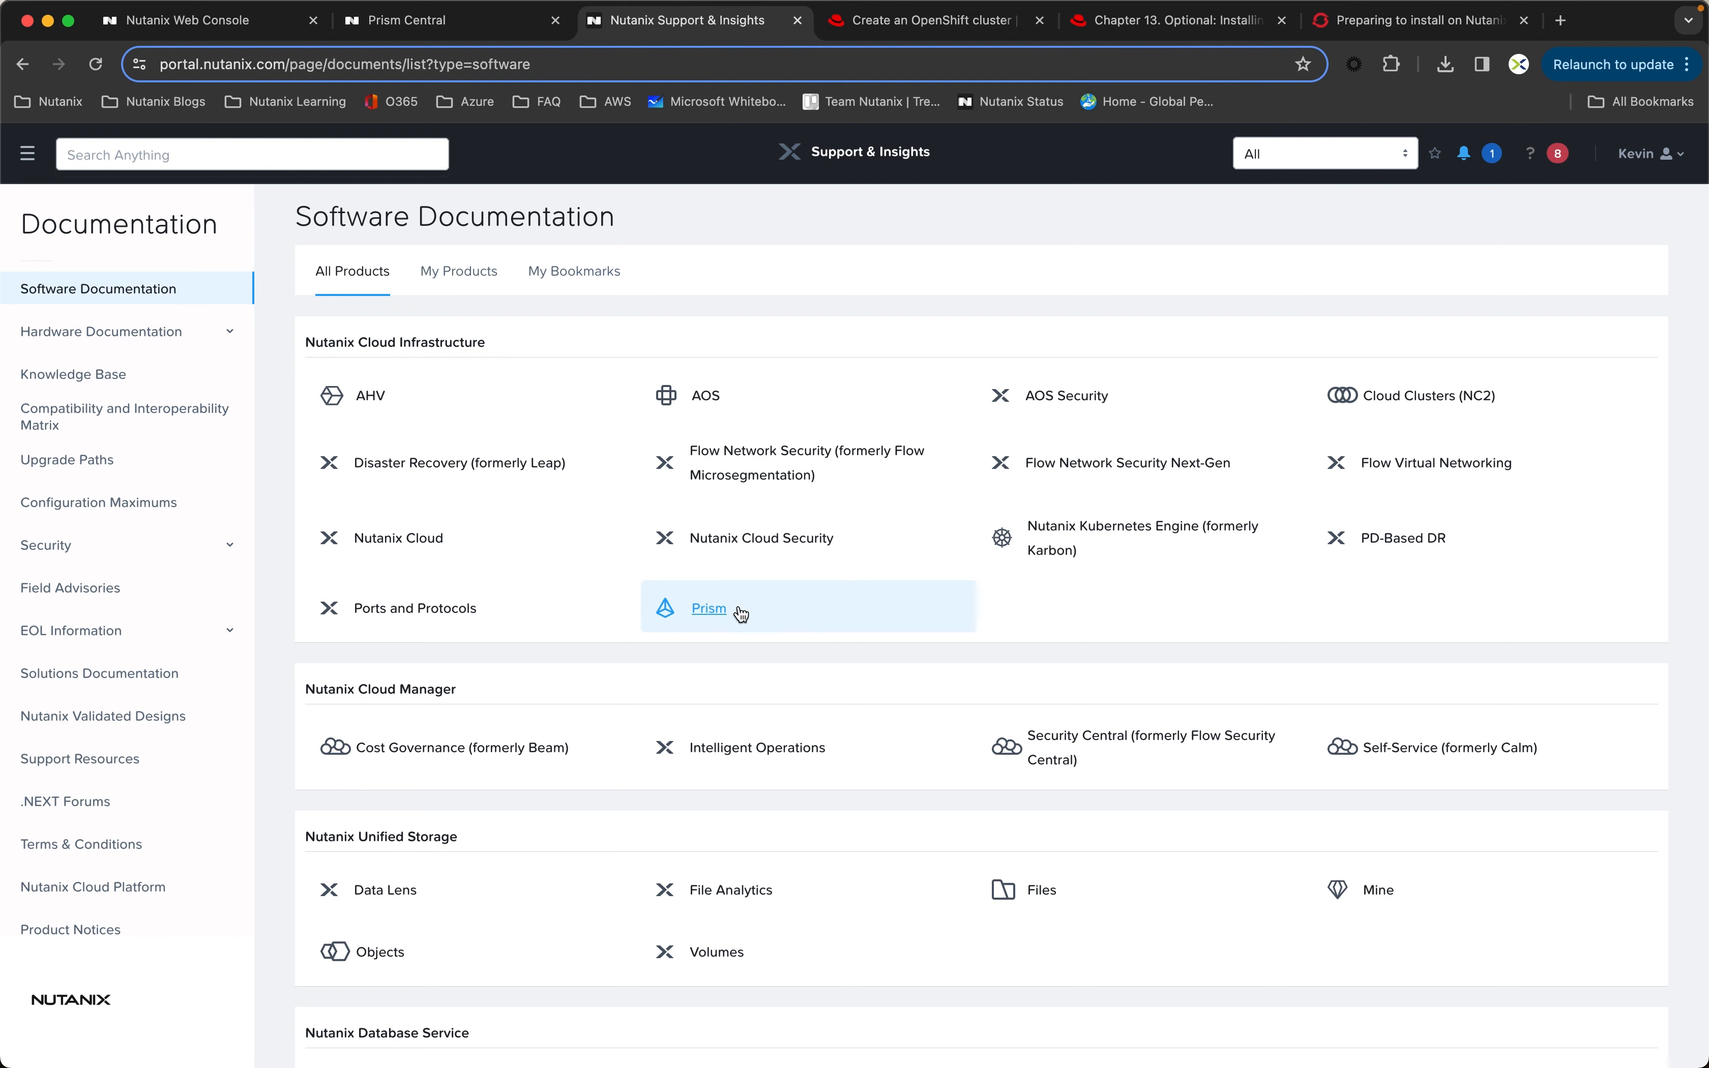
click(713, 612)
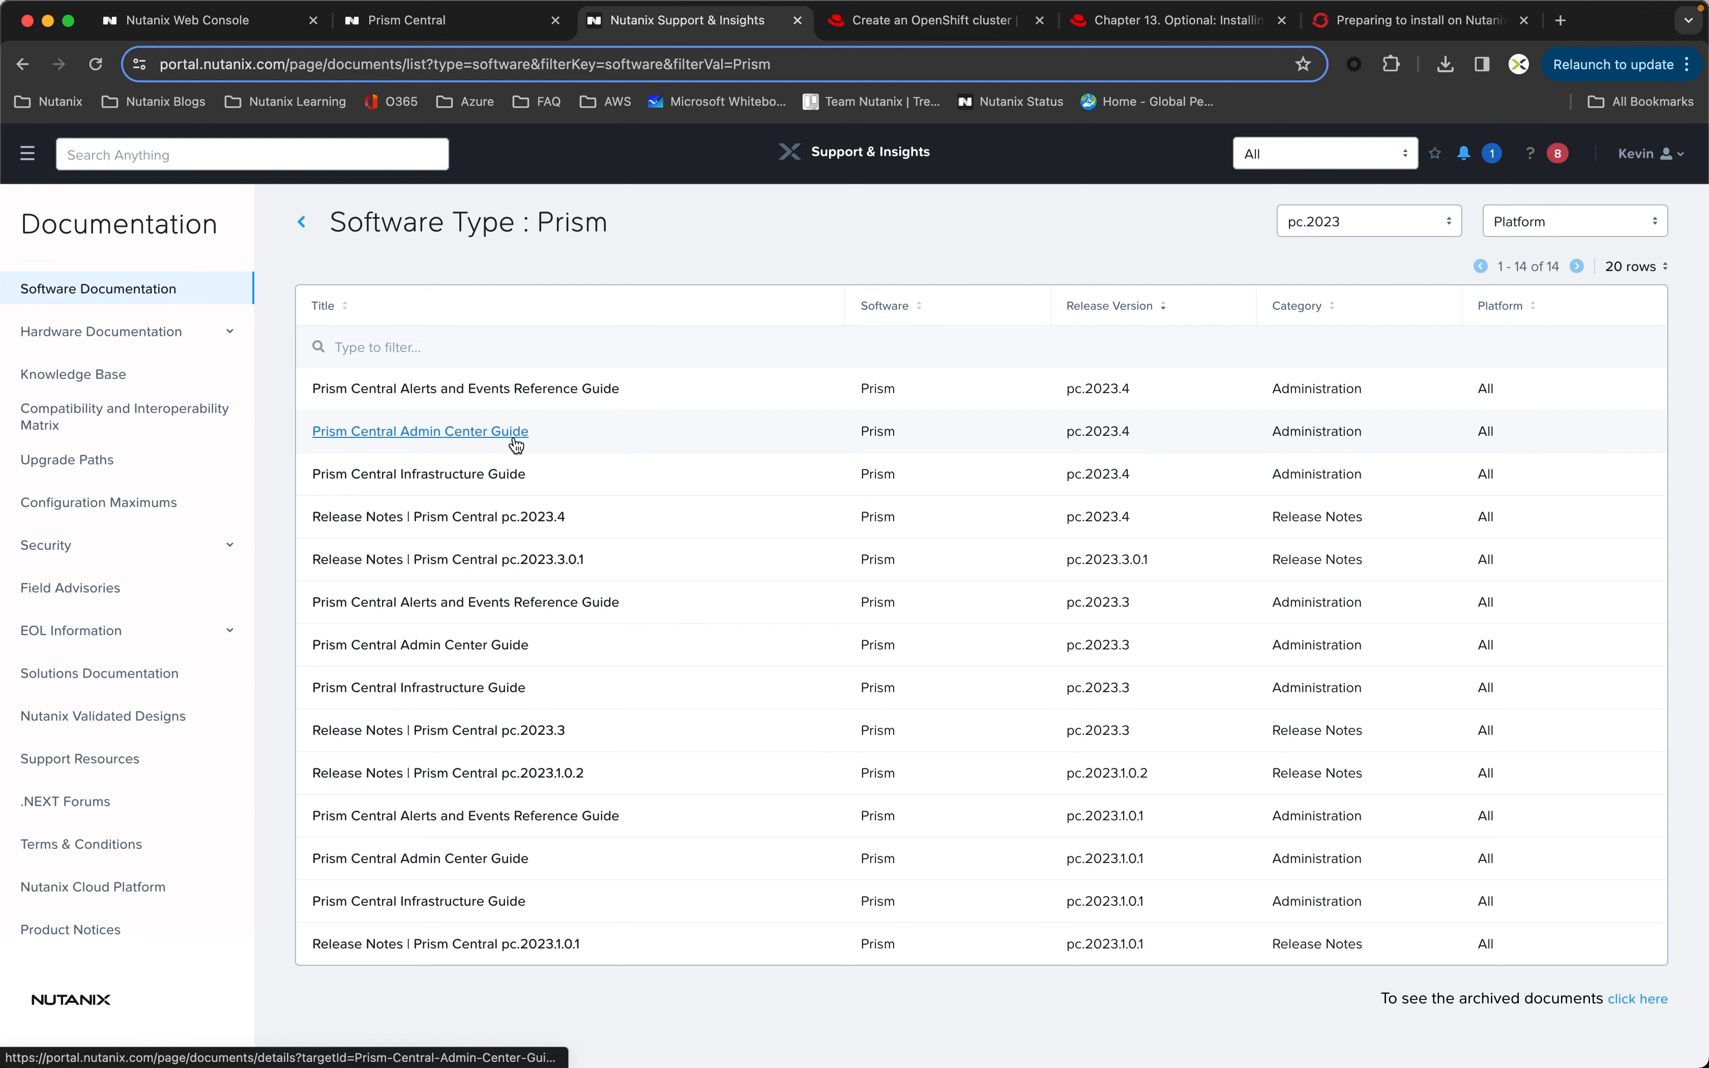
click(416, 432)
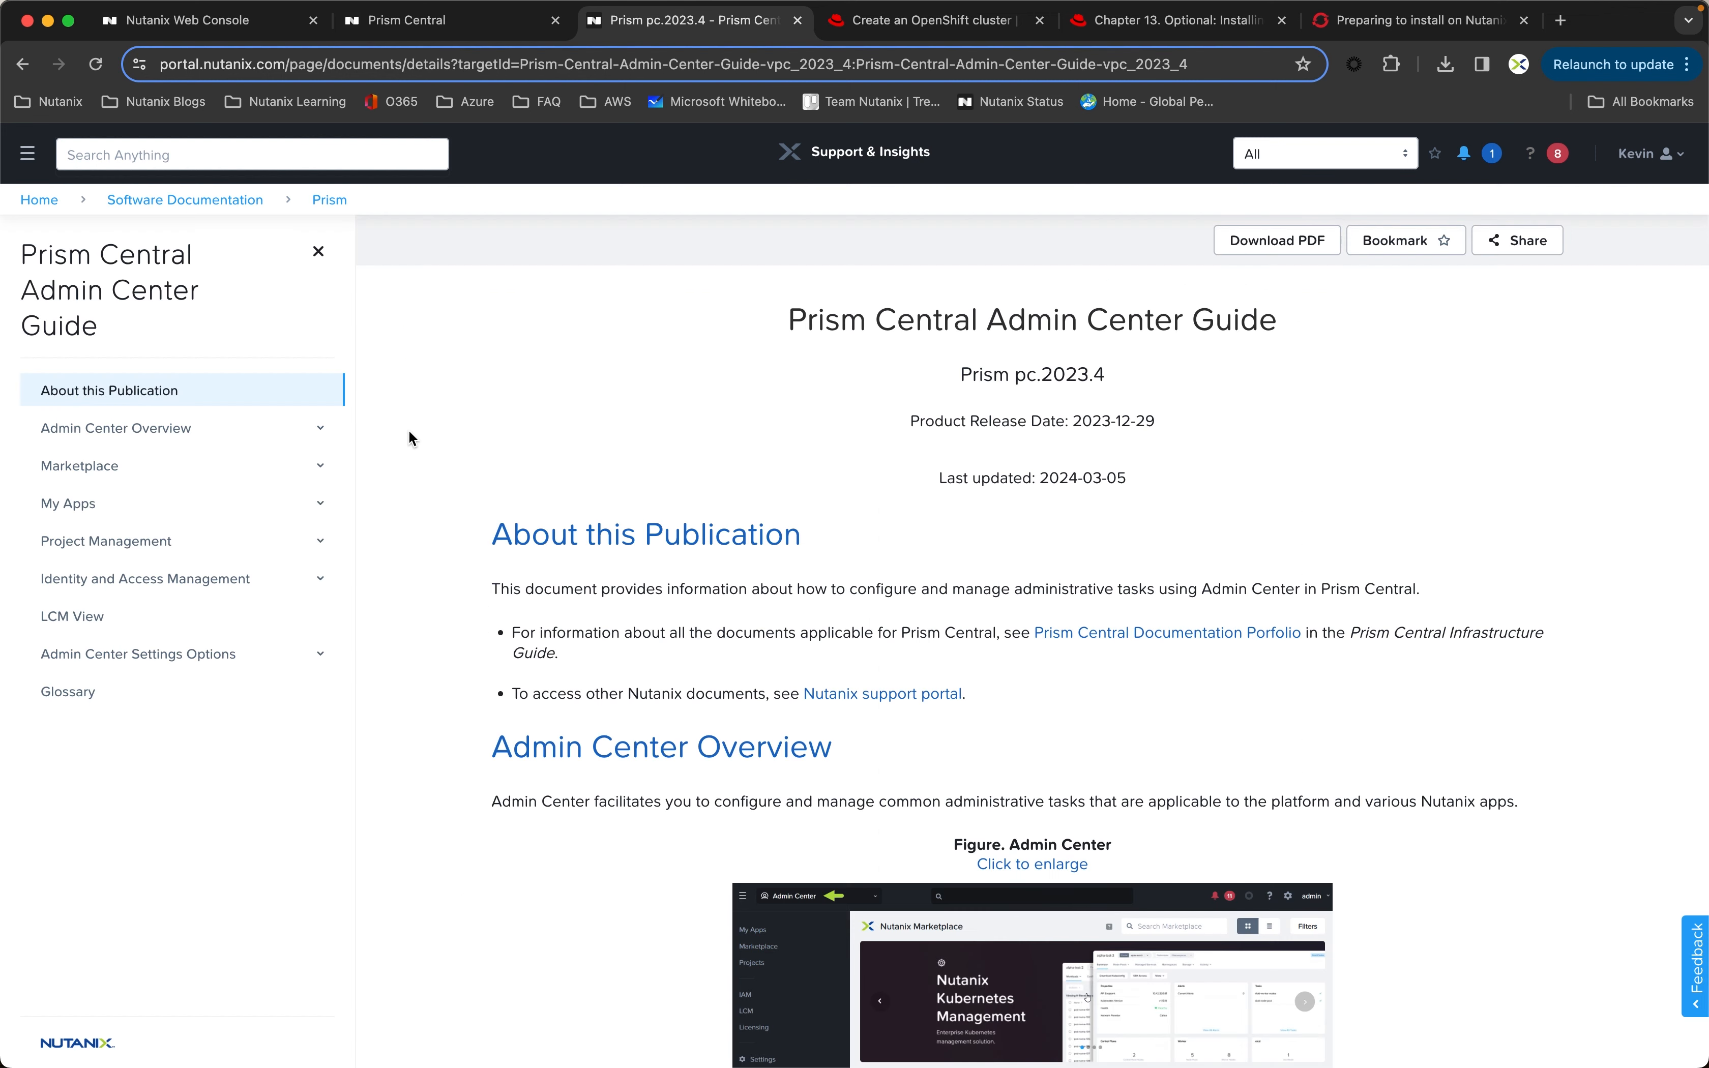
click(129, 468)
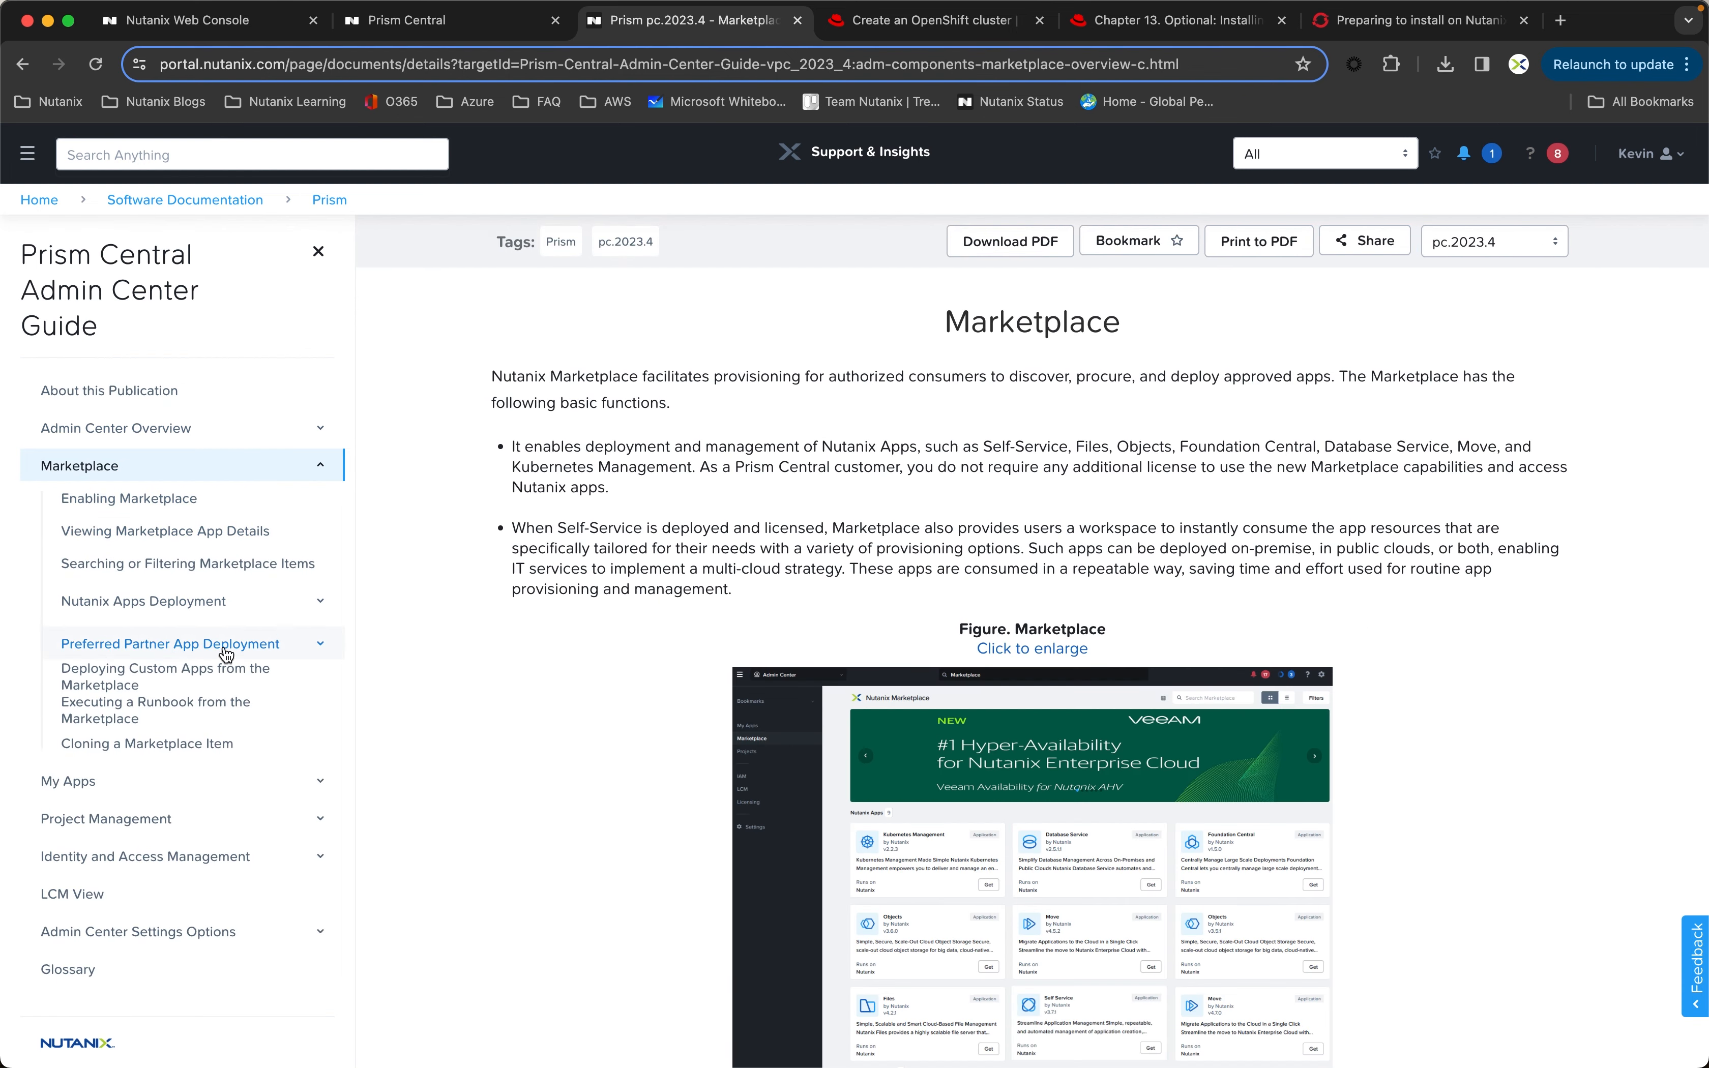
click(225, 645)
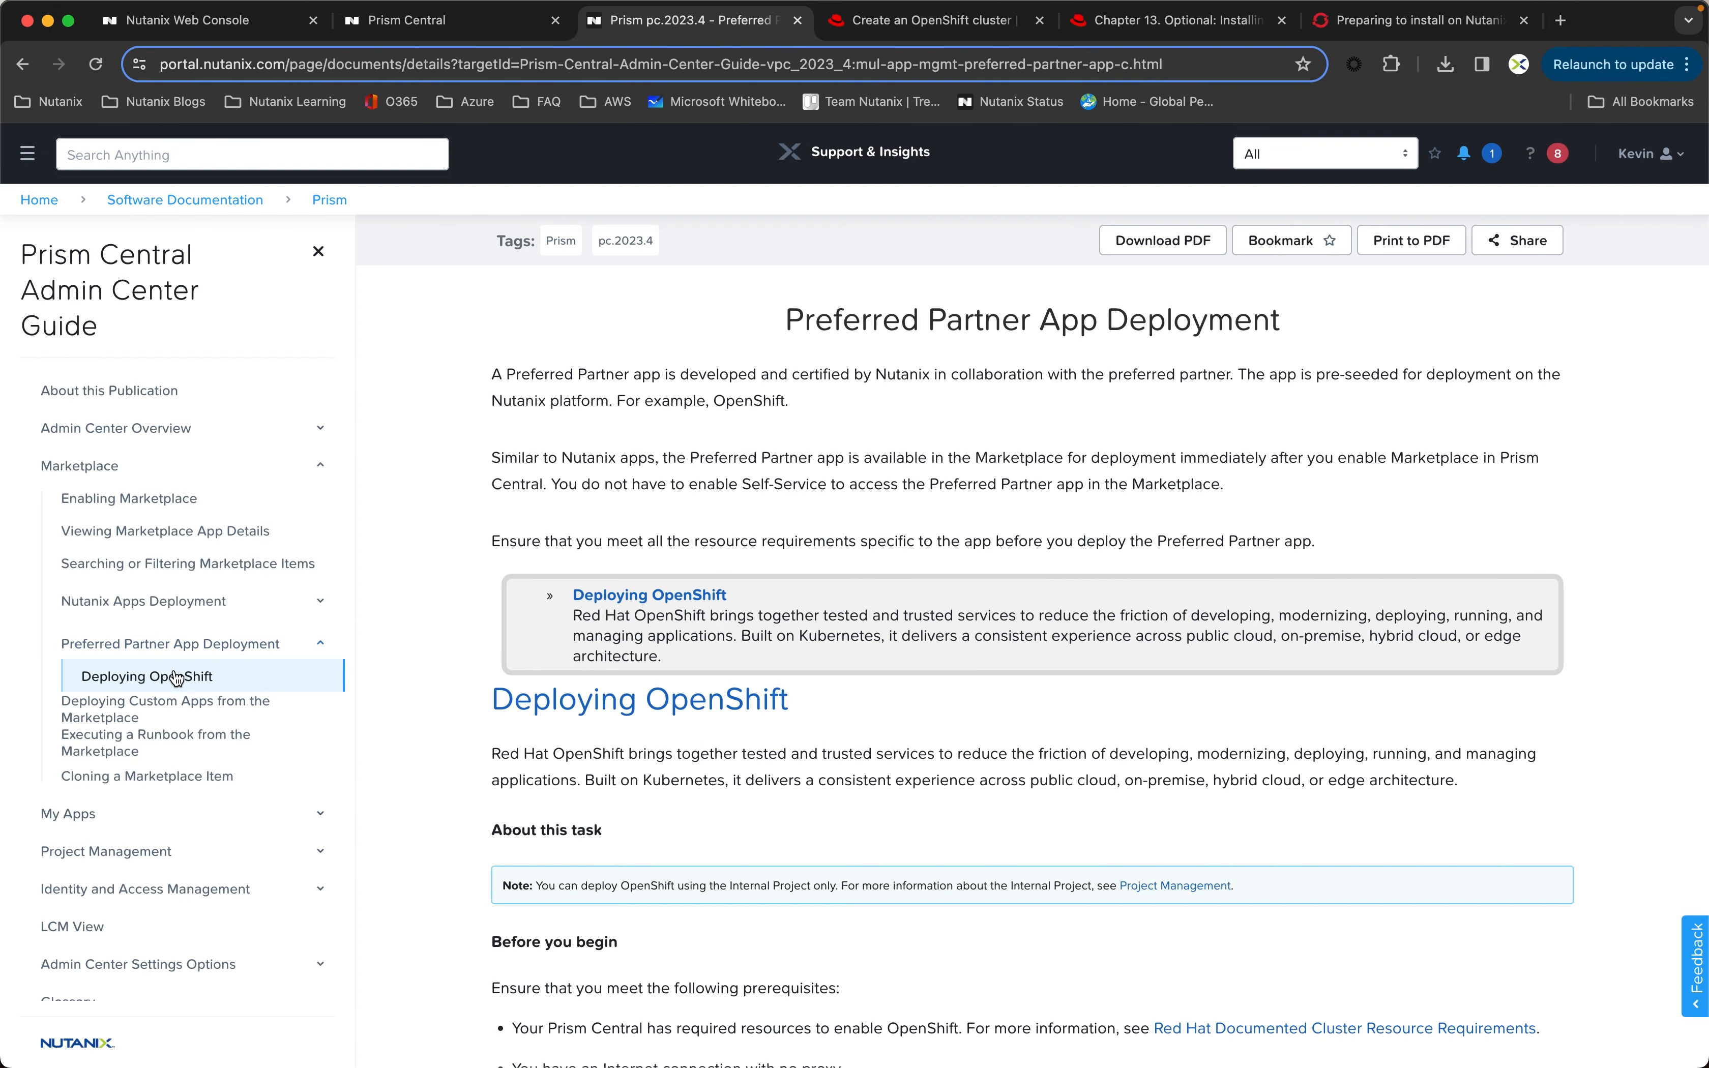
click(195, 680)
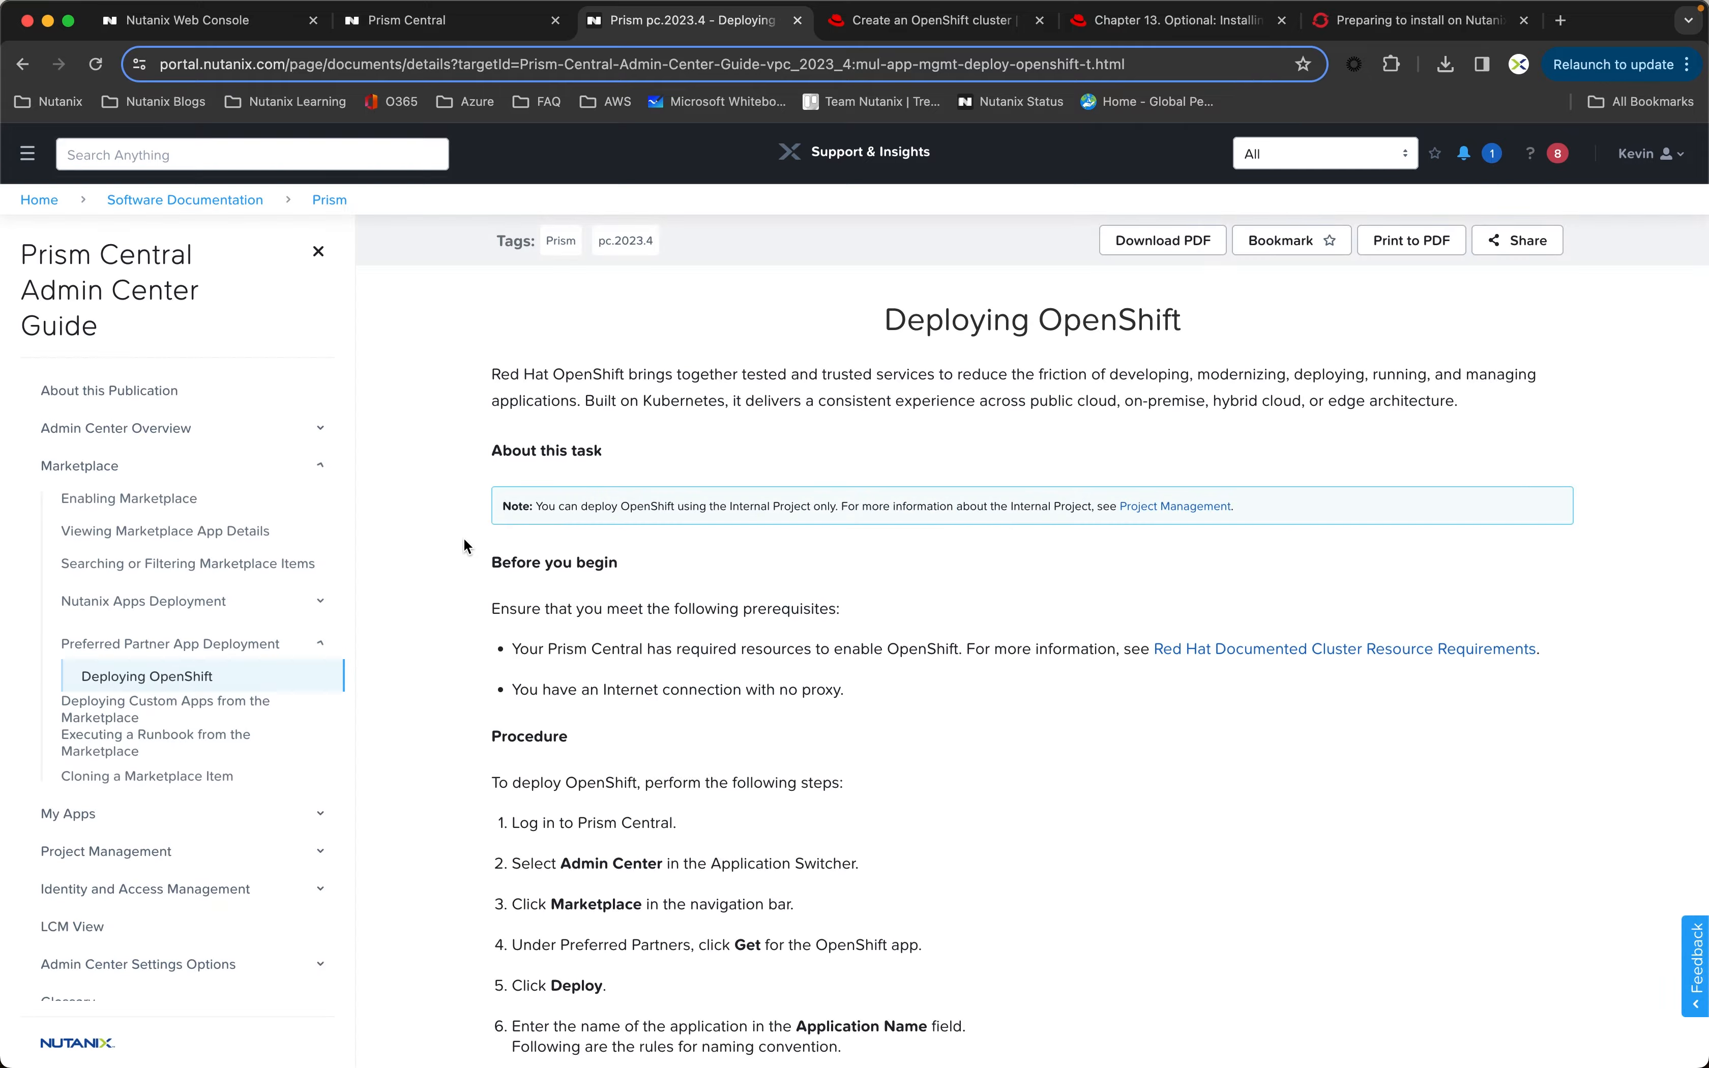
Step: Read through the OpenShift deployment prerequisites and procedure, examining the profile variables such as the OpenShift API VIP
scroll(457, 535, down, 10)
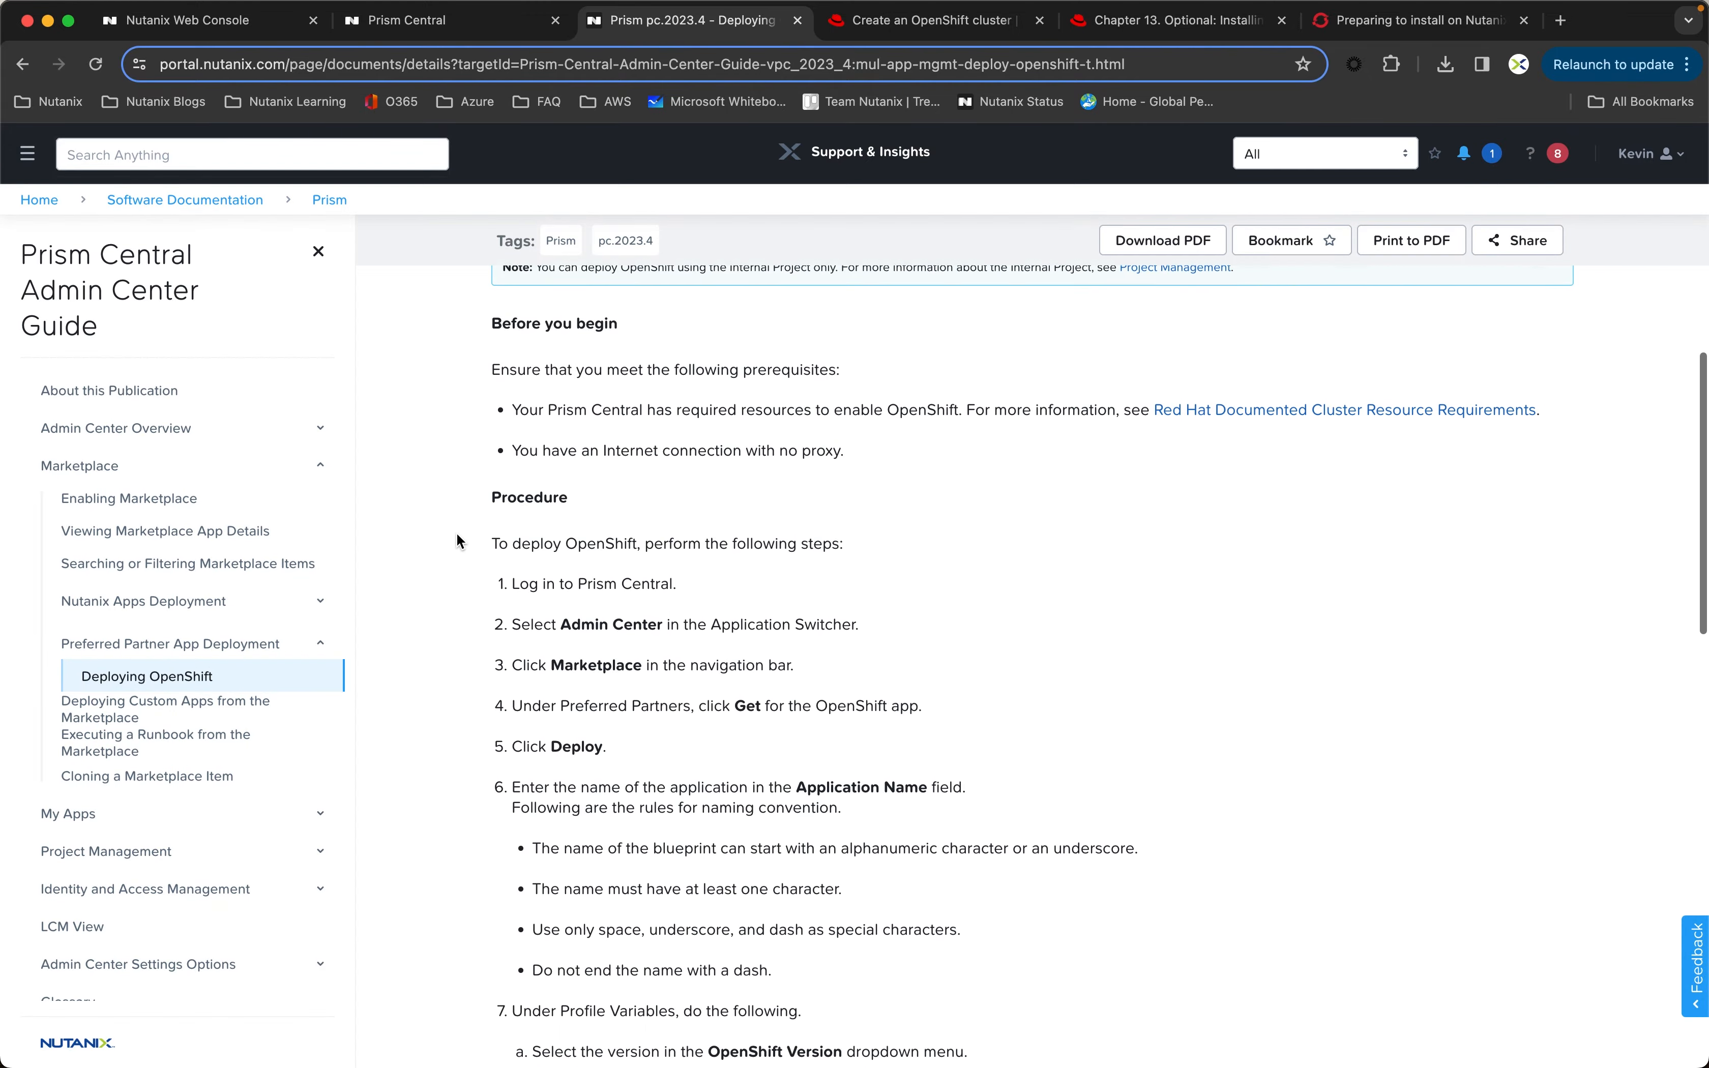
scroll(457, 537, down, 10)
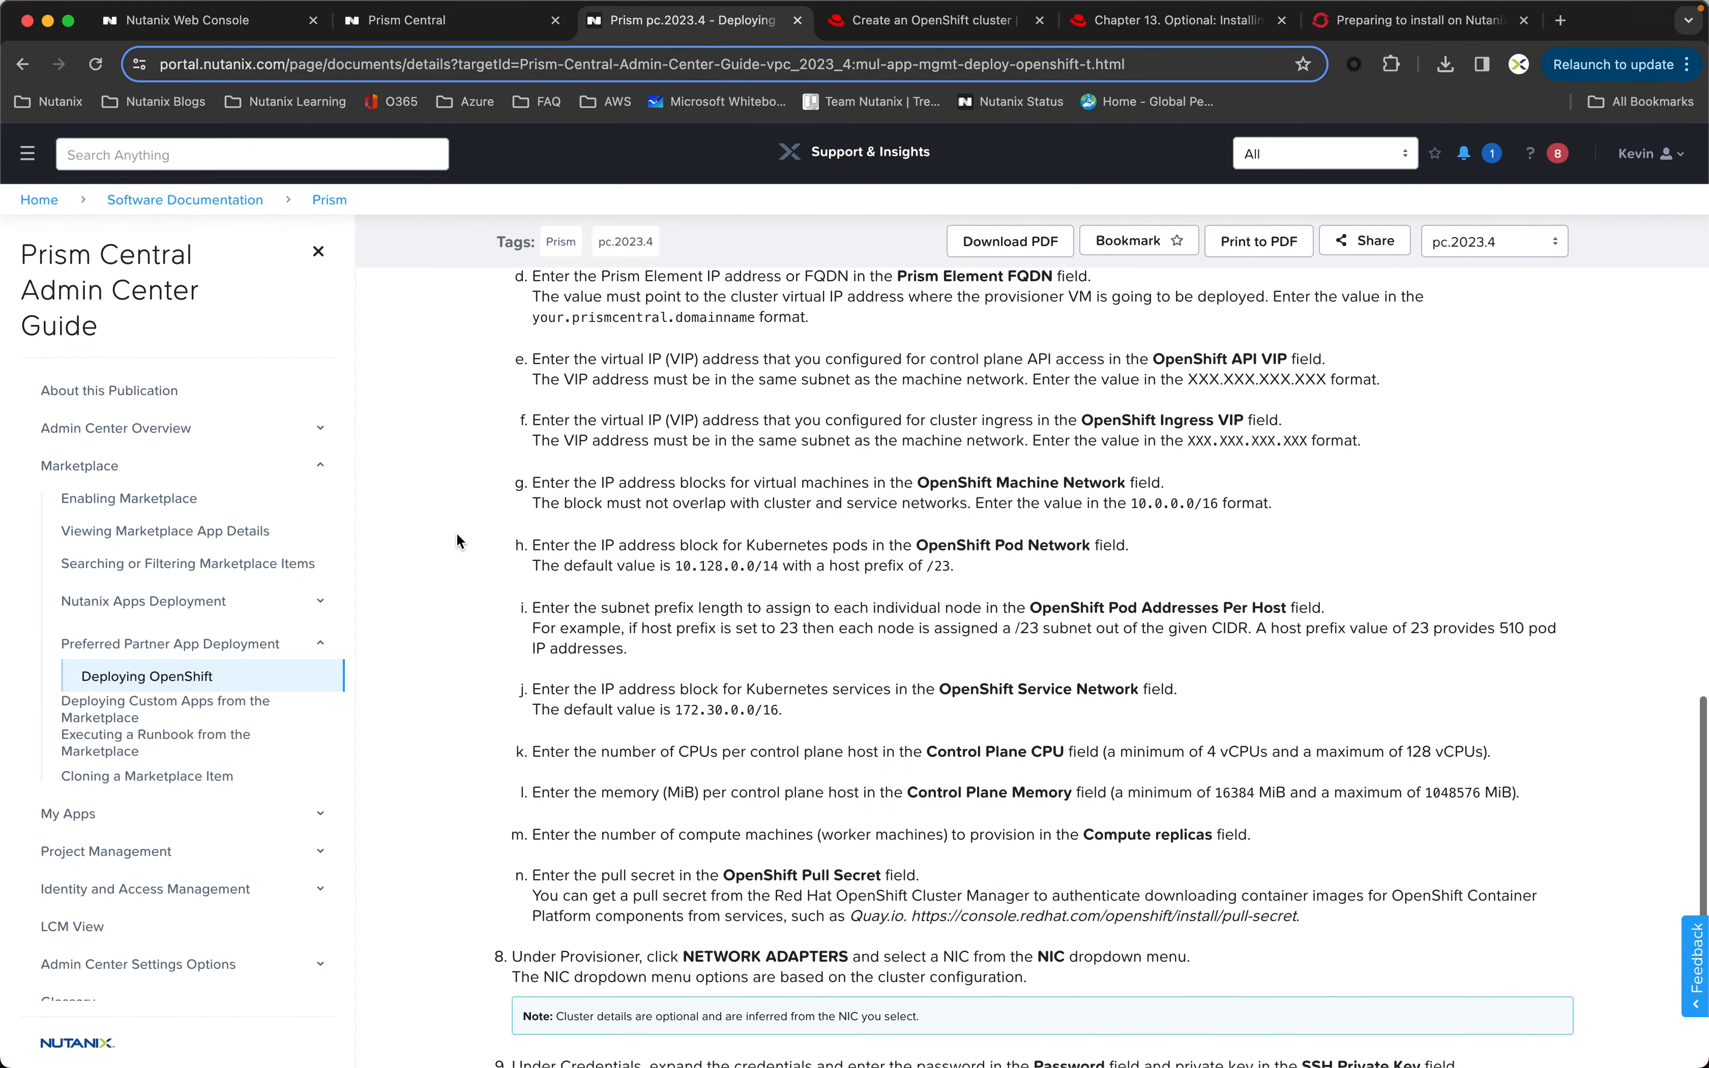
scroll(457, 534, up, 6)
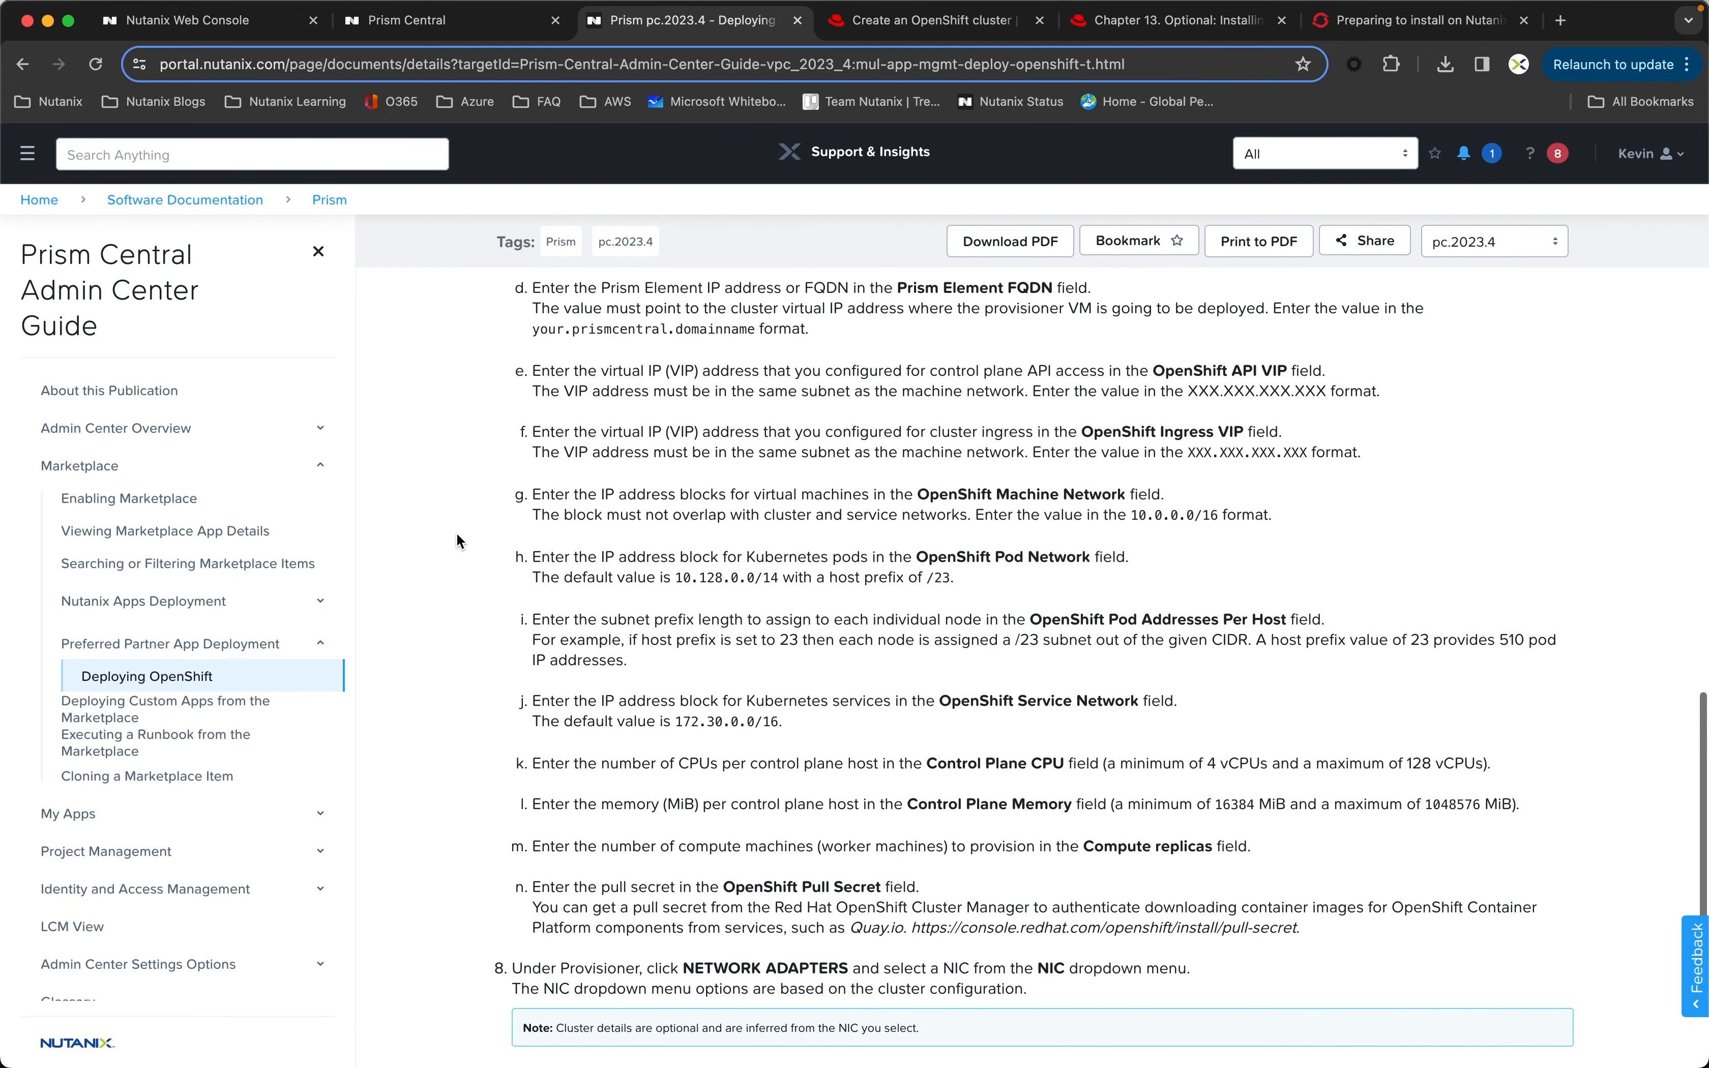
scroll(457, 541, up, 5)
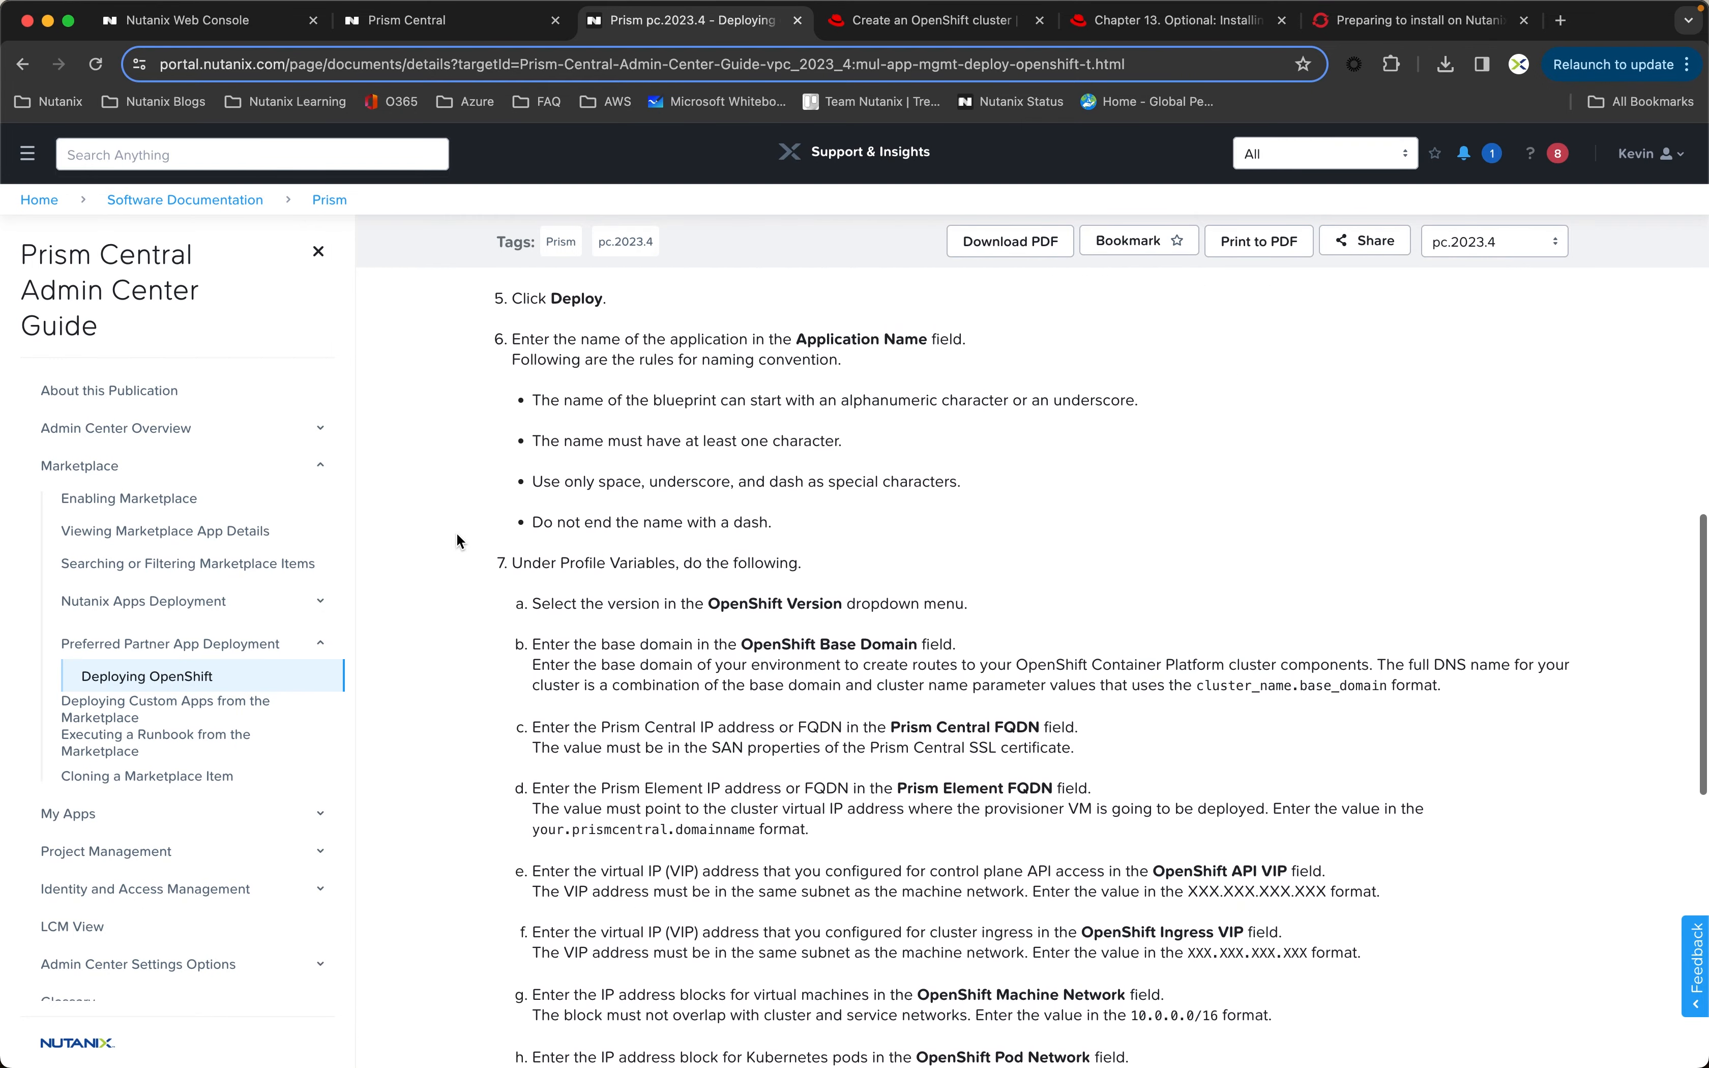
scroll(457, 540, up, 1)
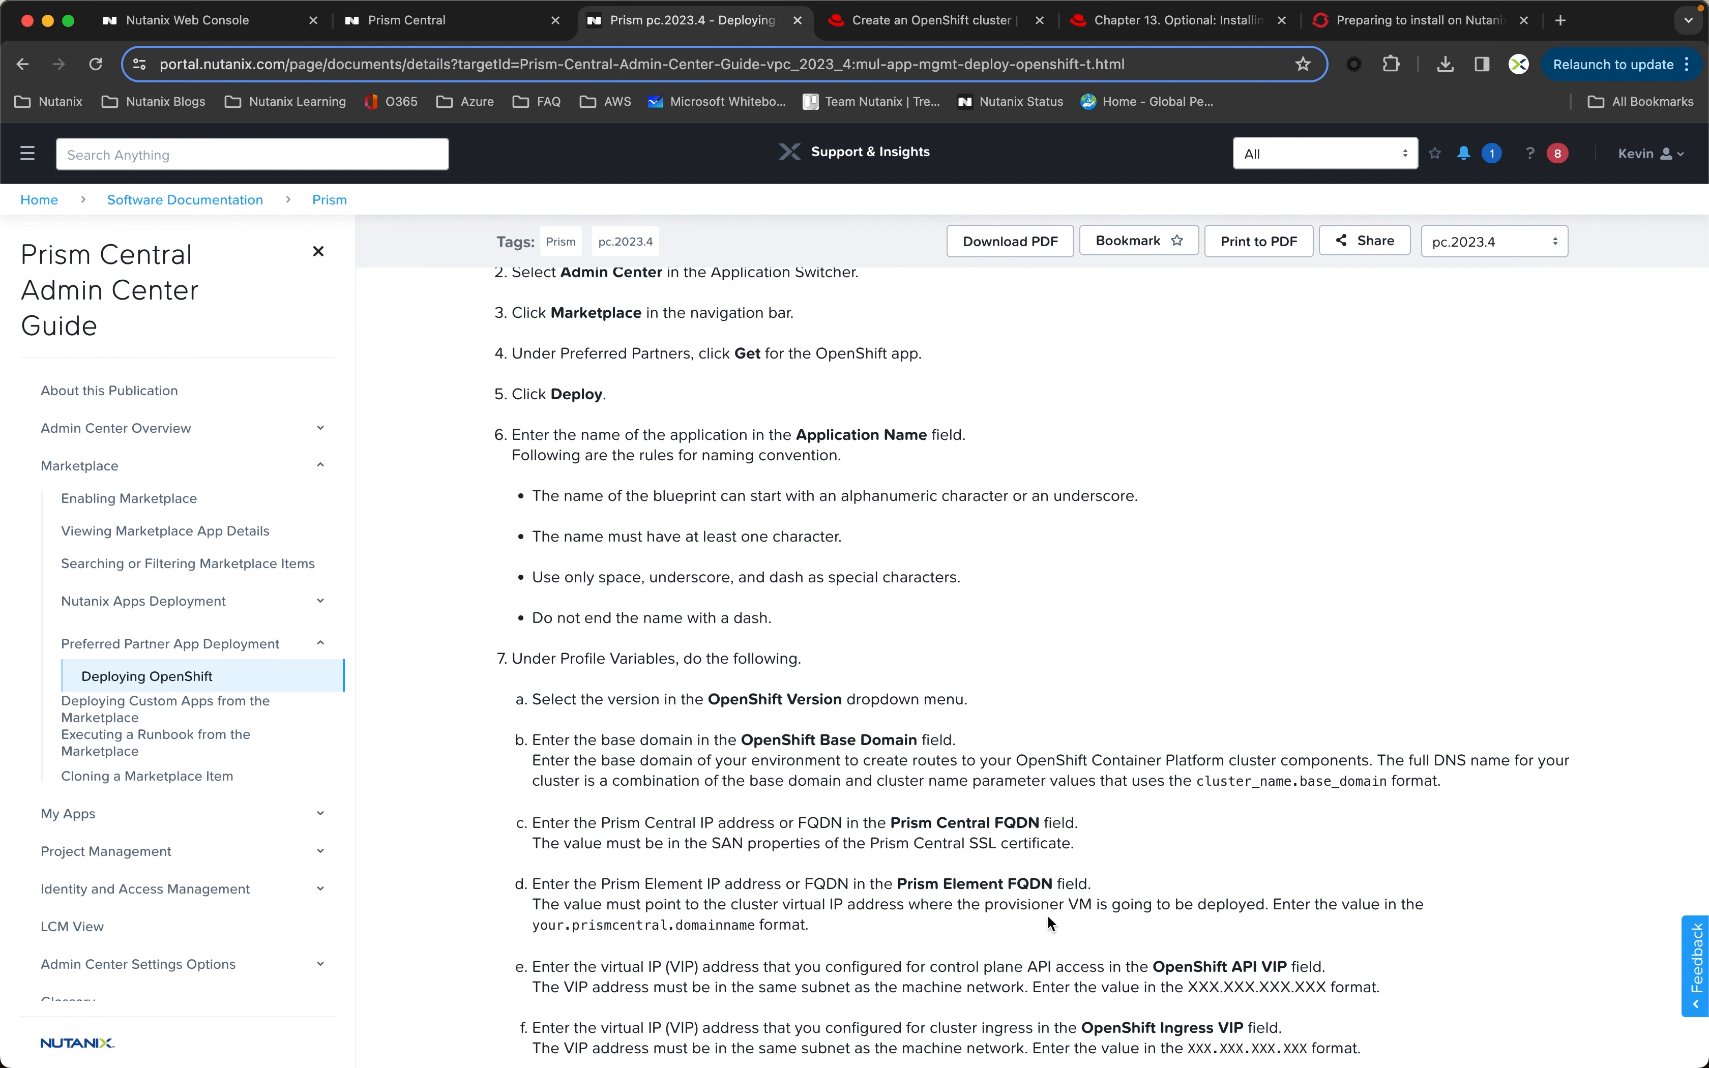
scroll(1106, 926, down, 2)
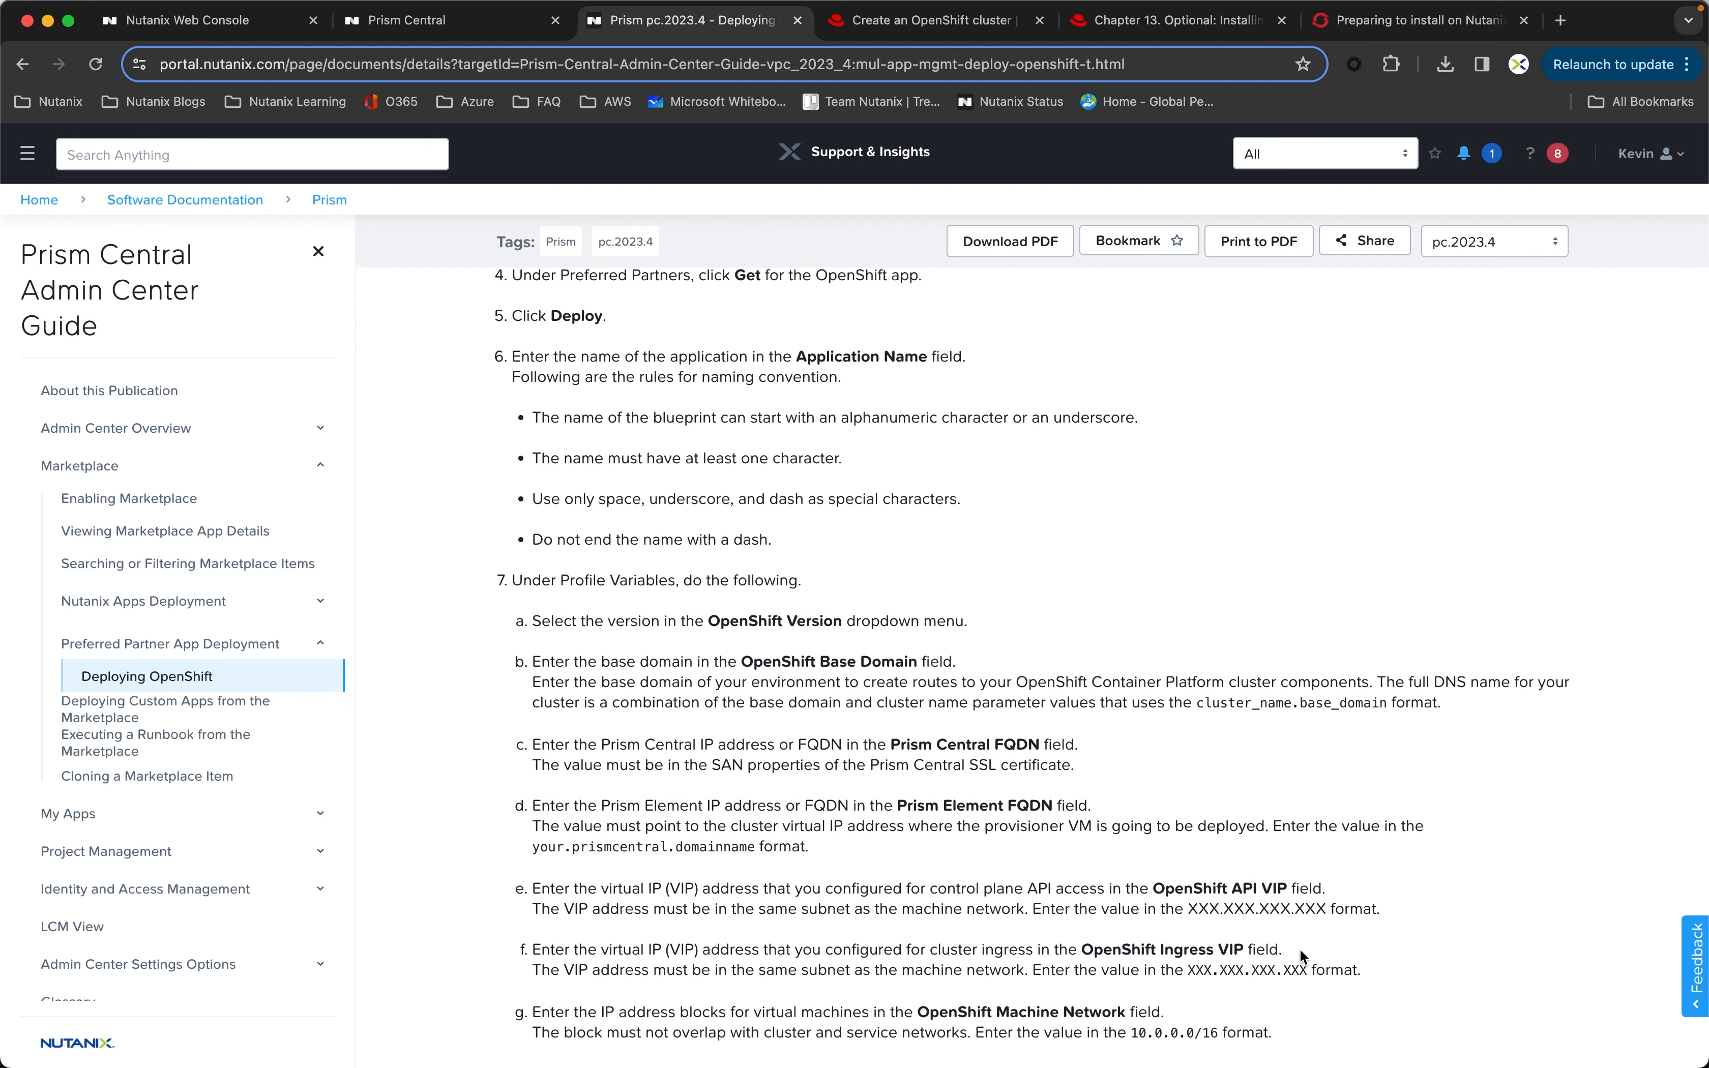
drag(1246, 934, 1153, 888)
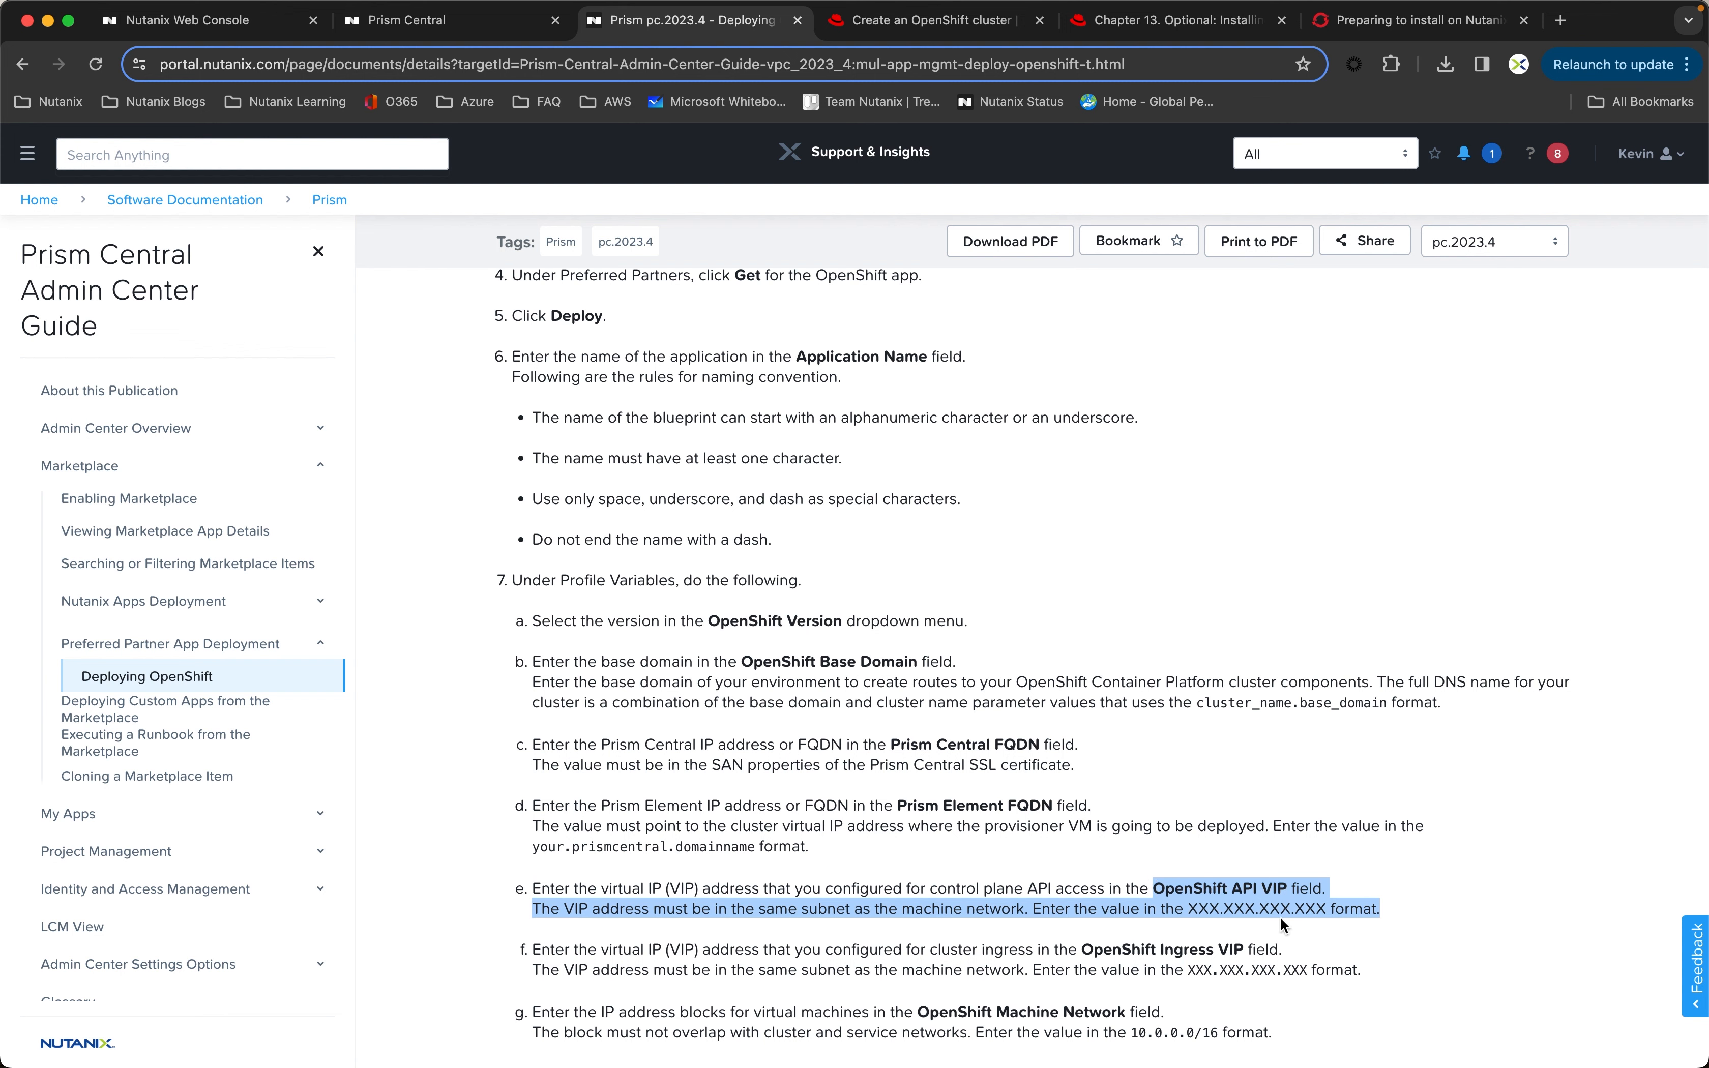
click(1218, 851)
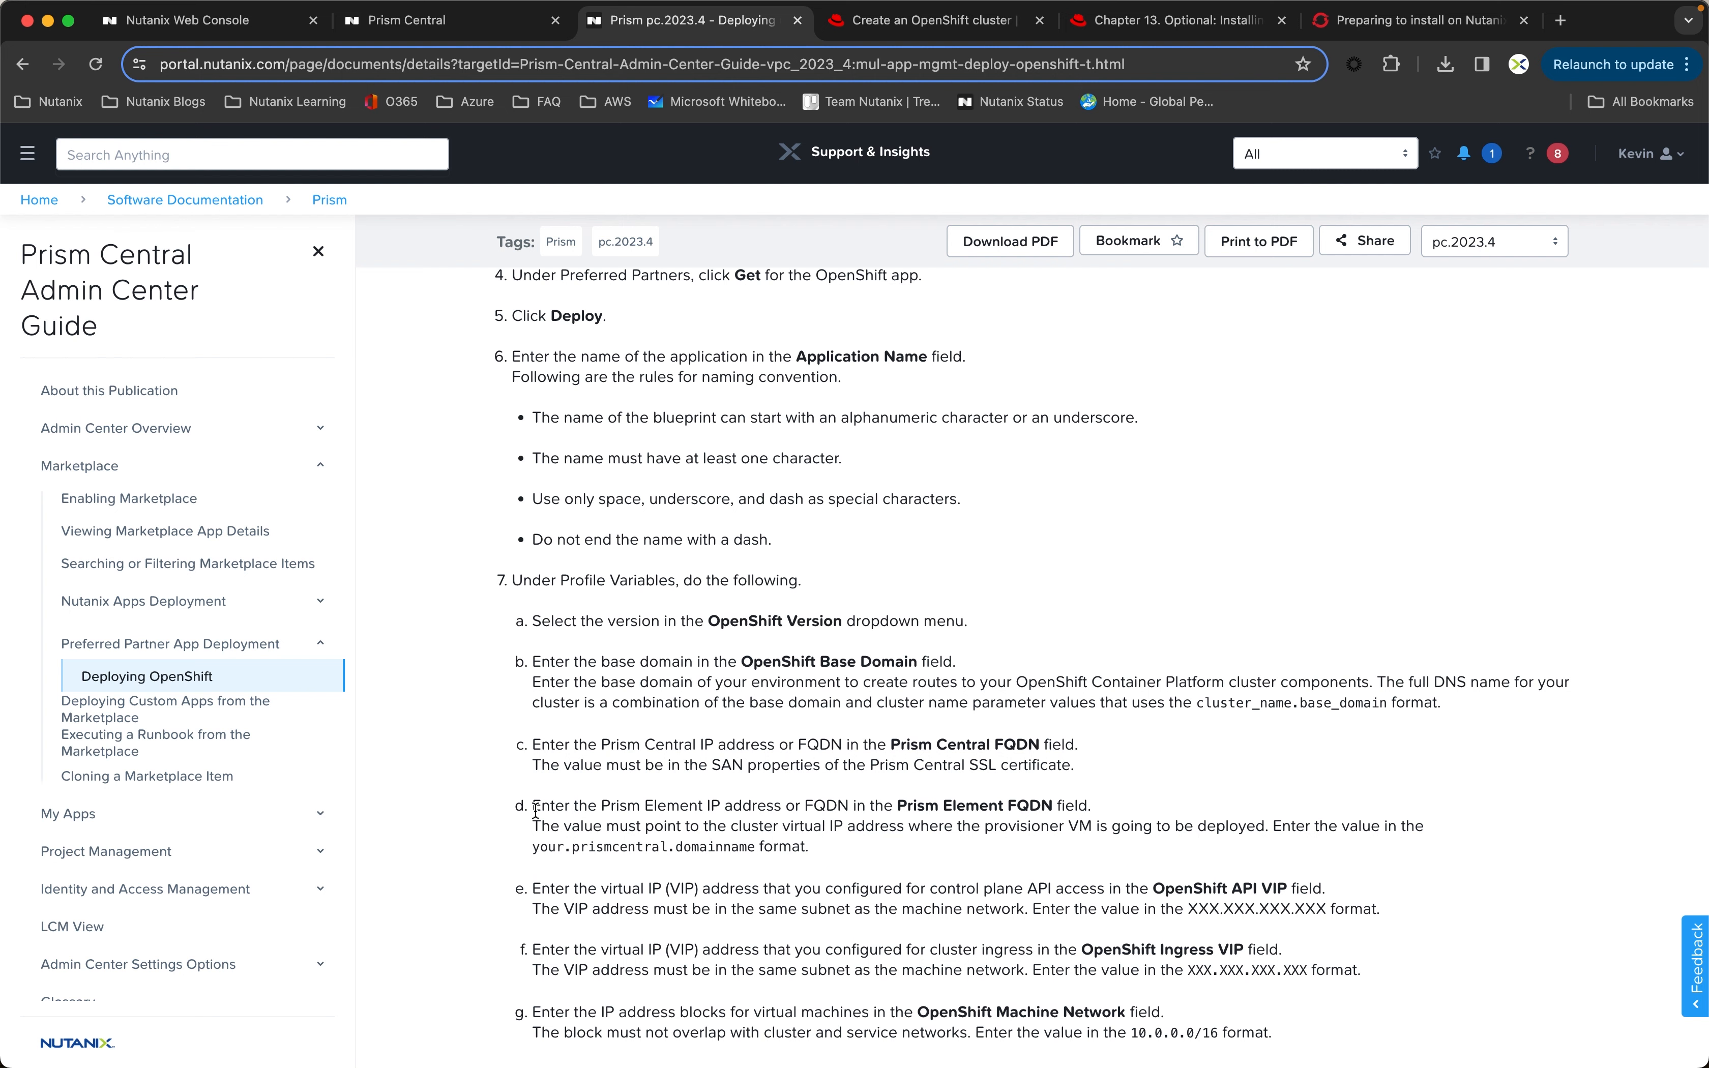
scroll(469, 802, up, 10)
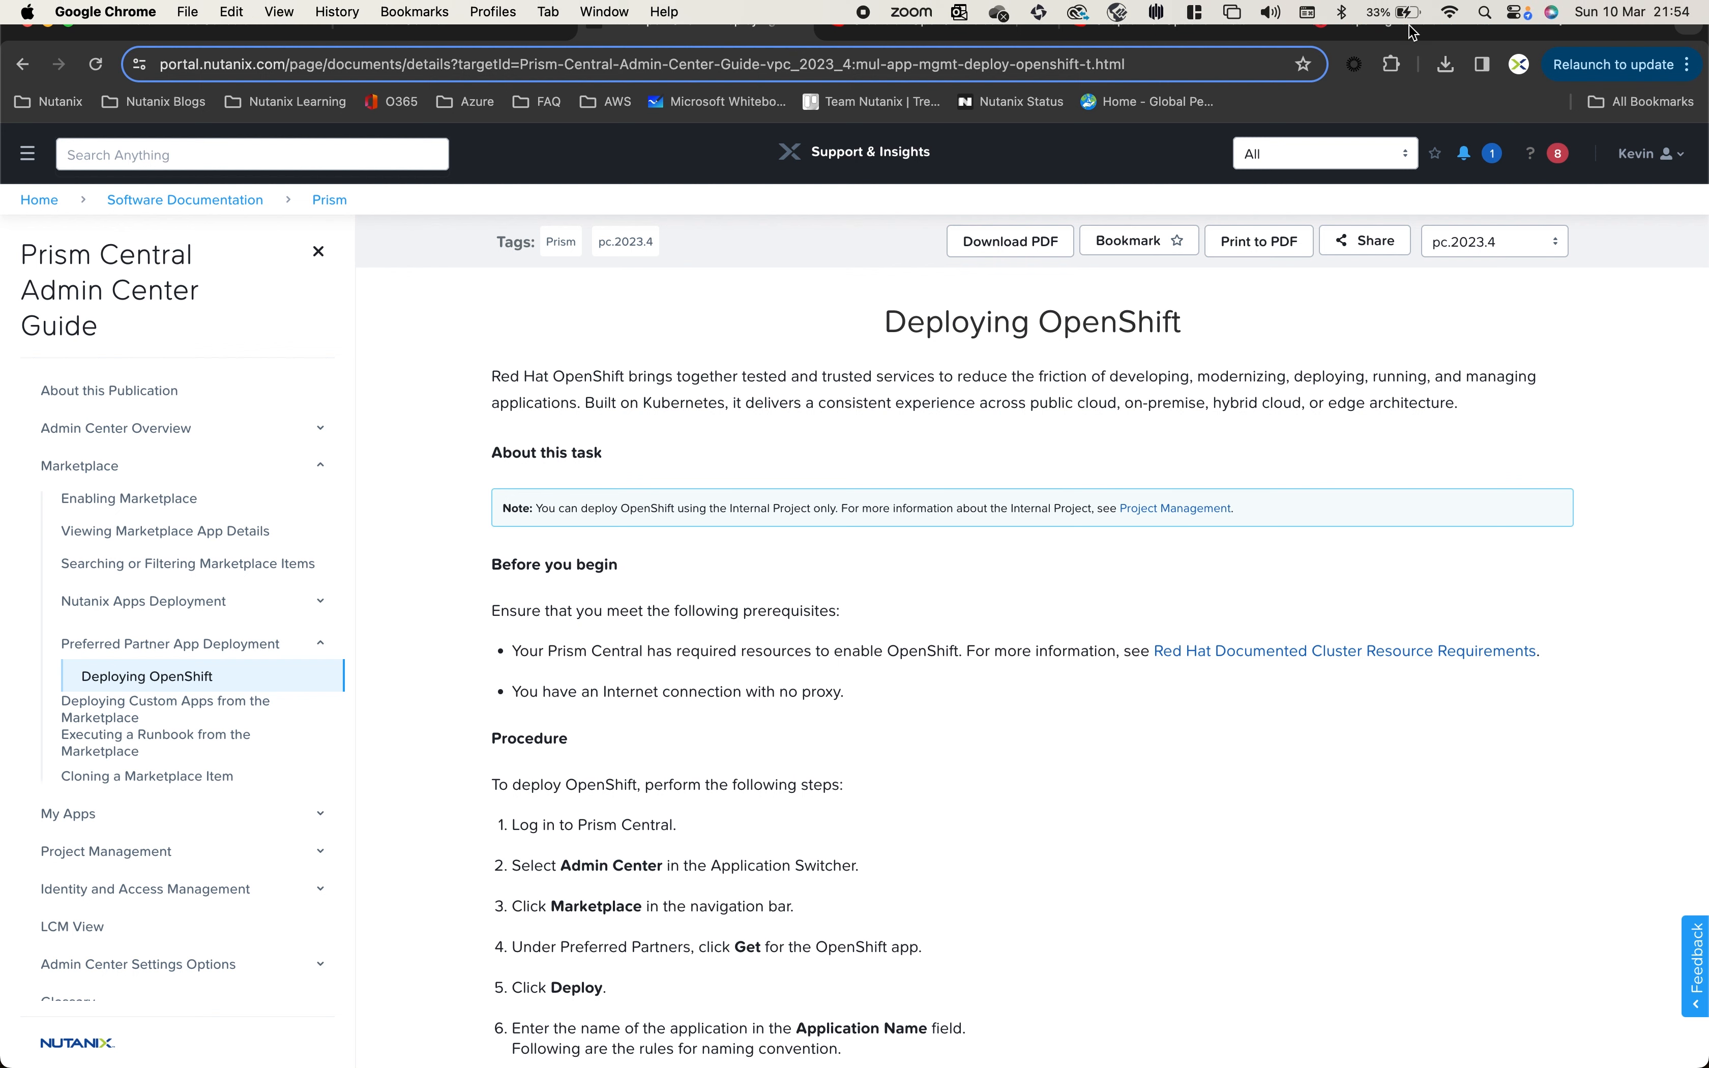
Step: Review the Assisted Installer clusters page, the Red Hat procedure for adding hosts on Nutanix with the UI, and the required OpenShift DNS records
click(927, 27)
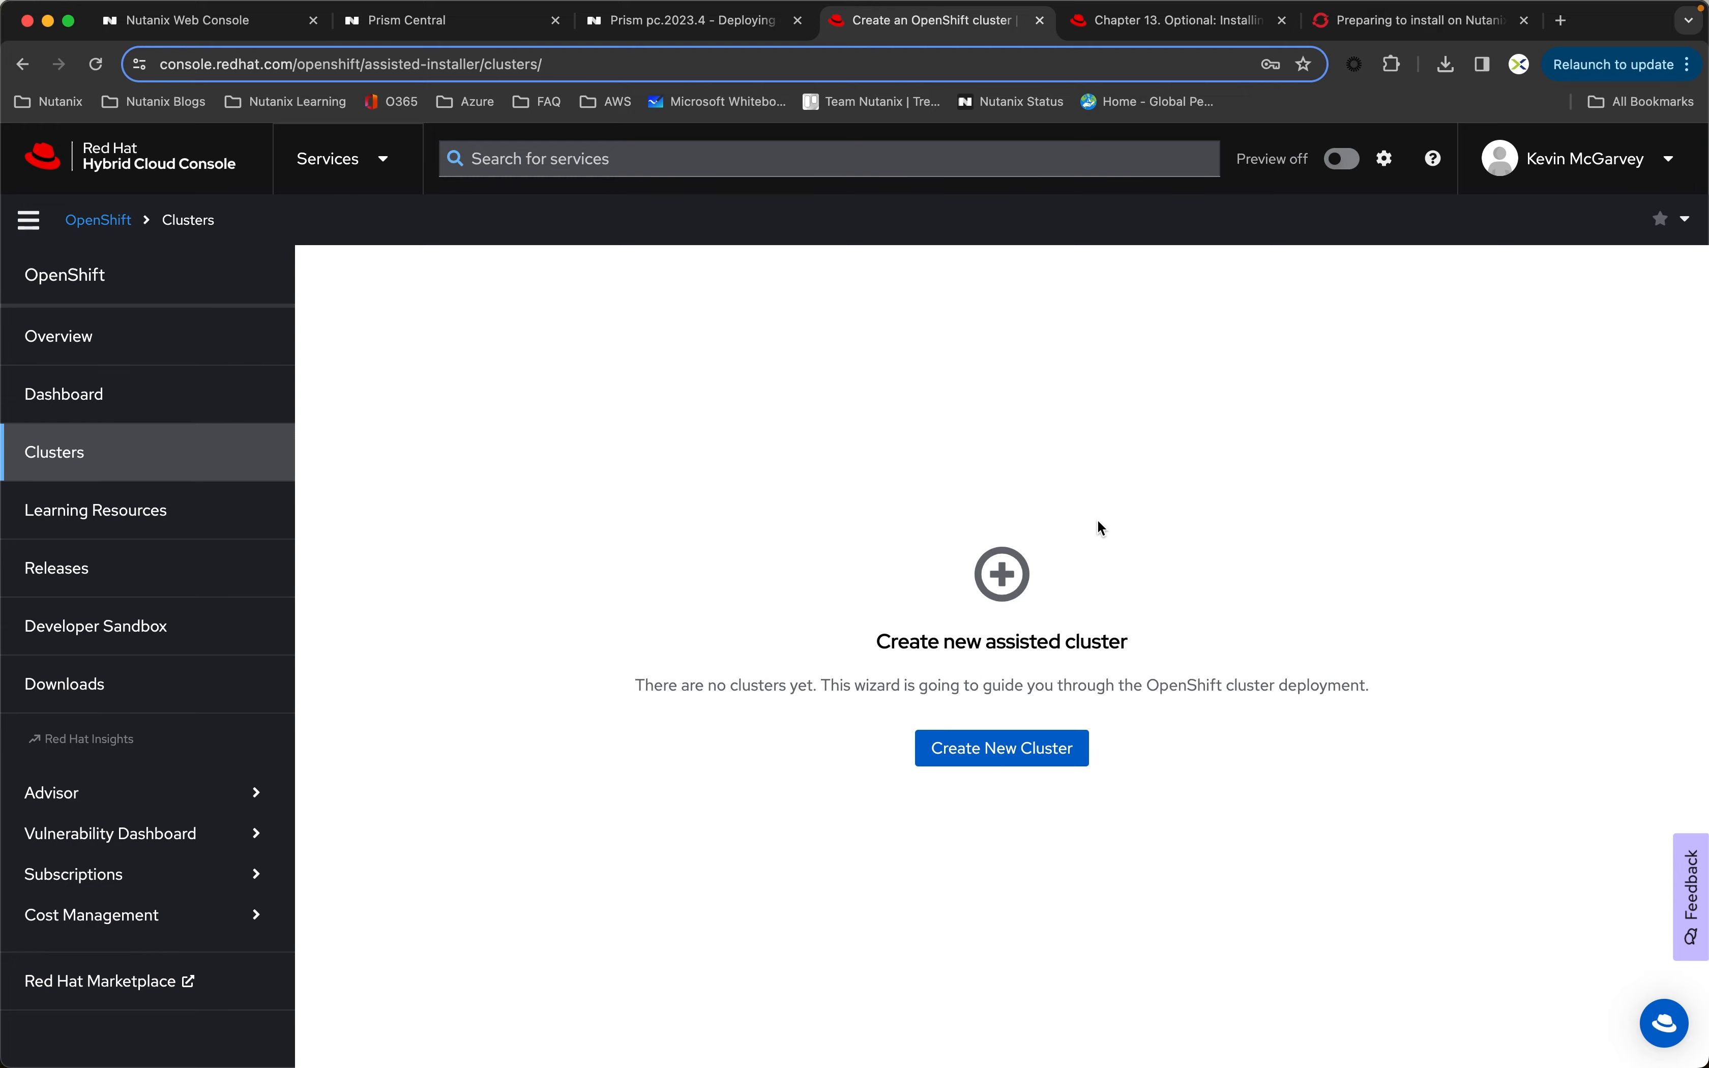
click(1155, 21)
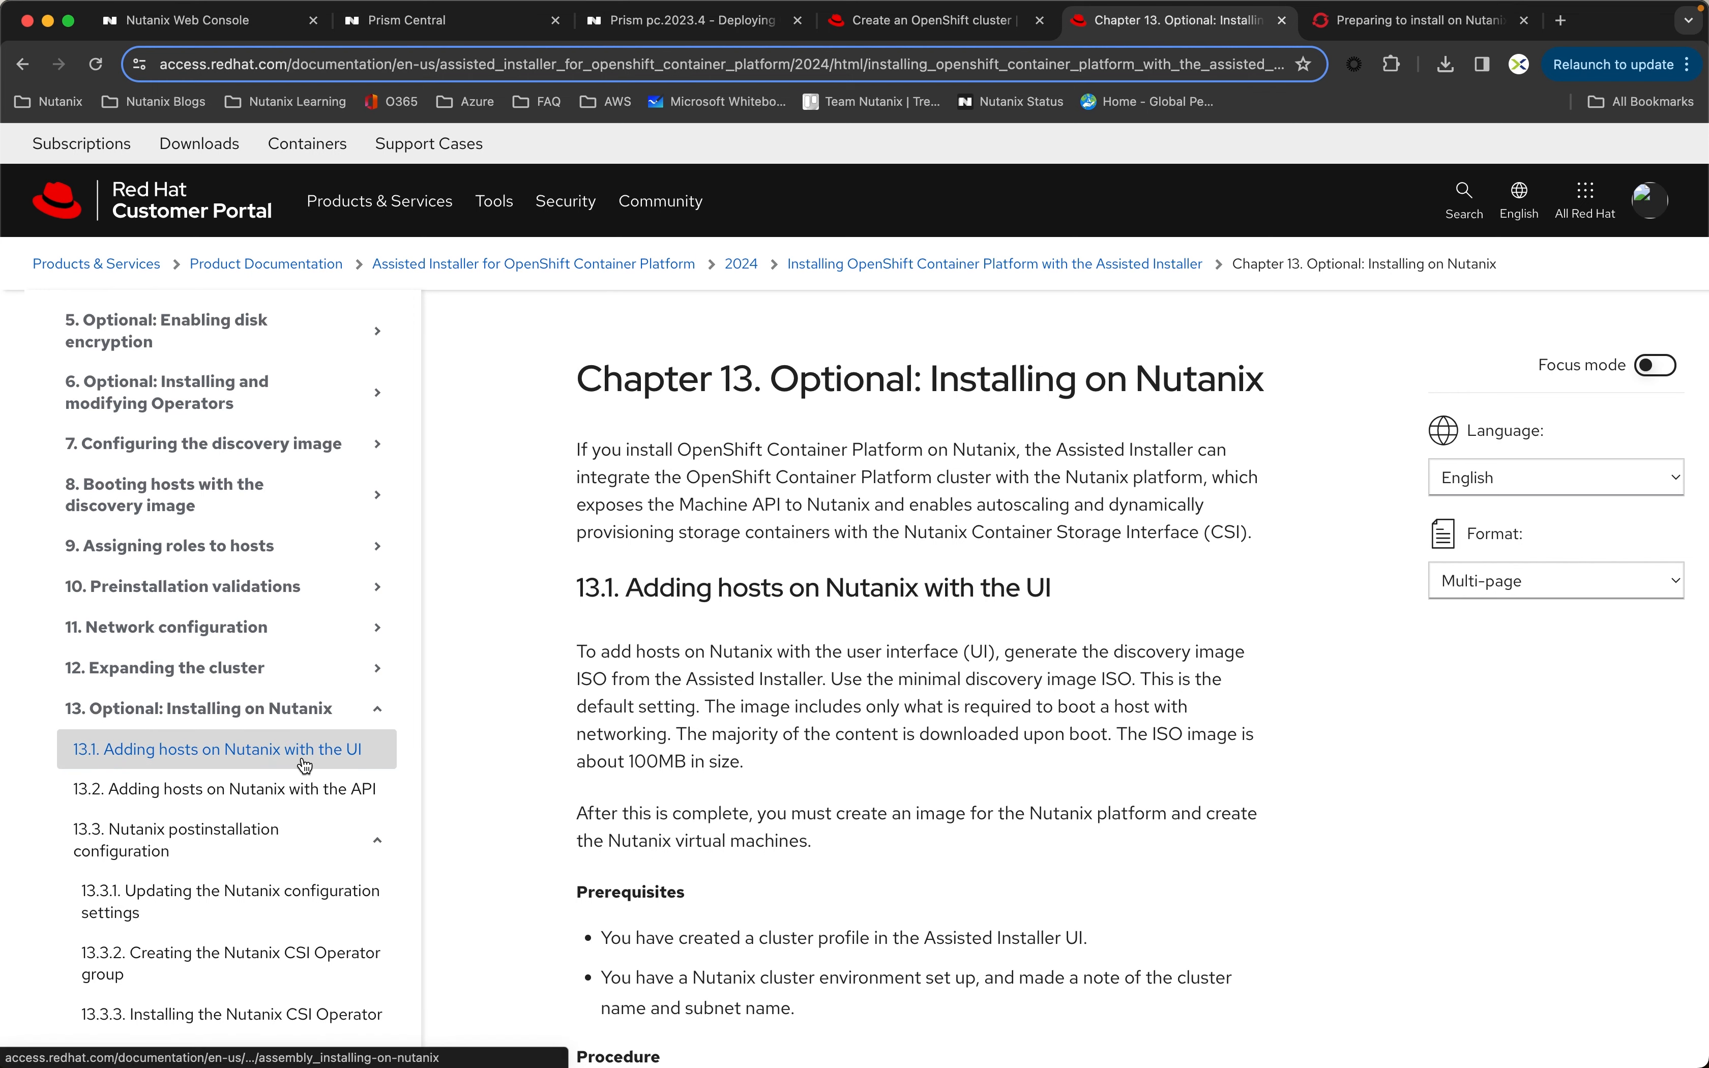
scroll(517, 577, down, 5)
scroll(517, 578, down, 6)
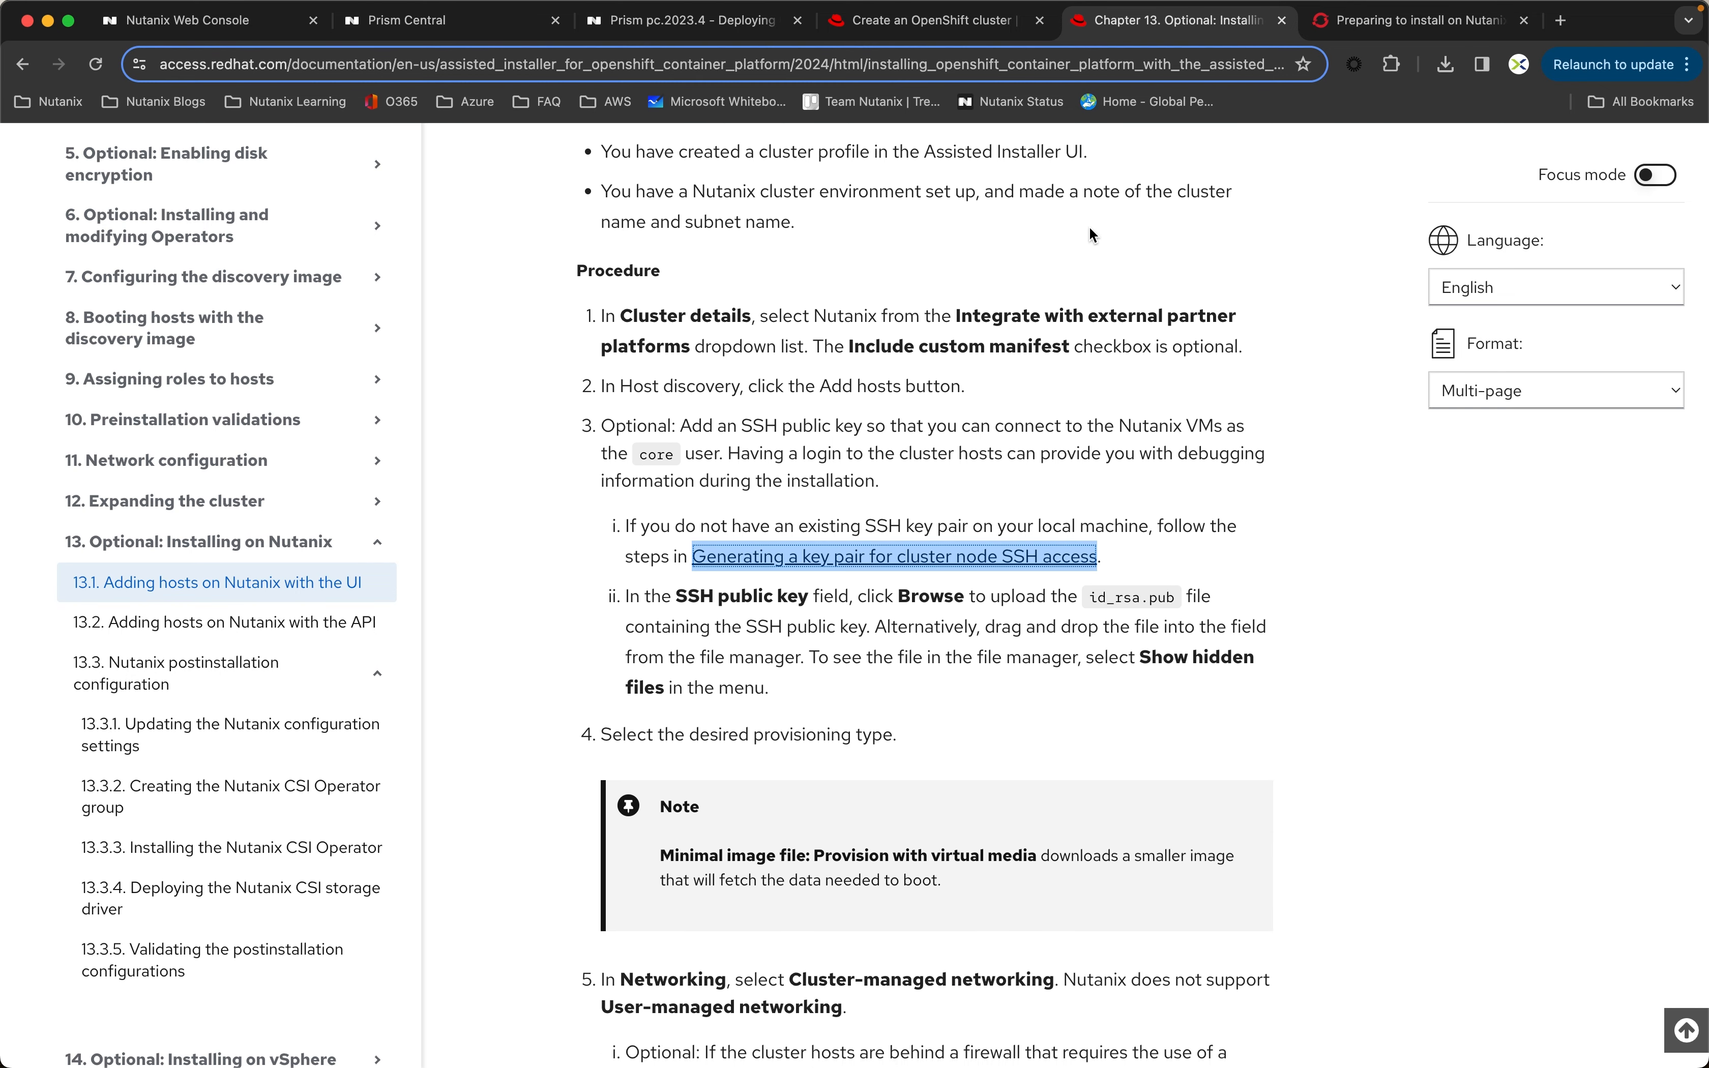
click(1409, 27)
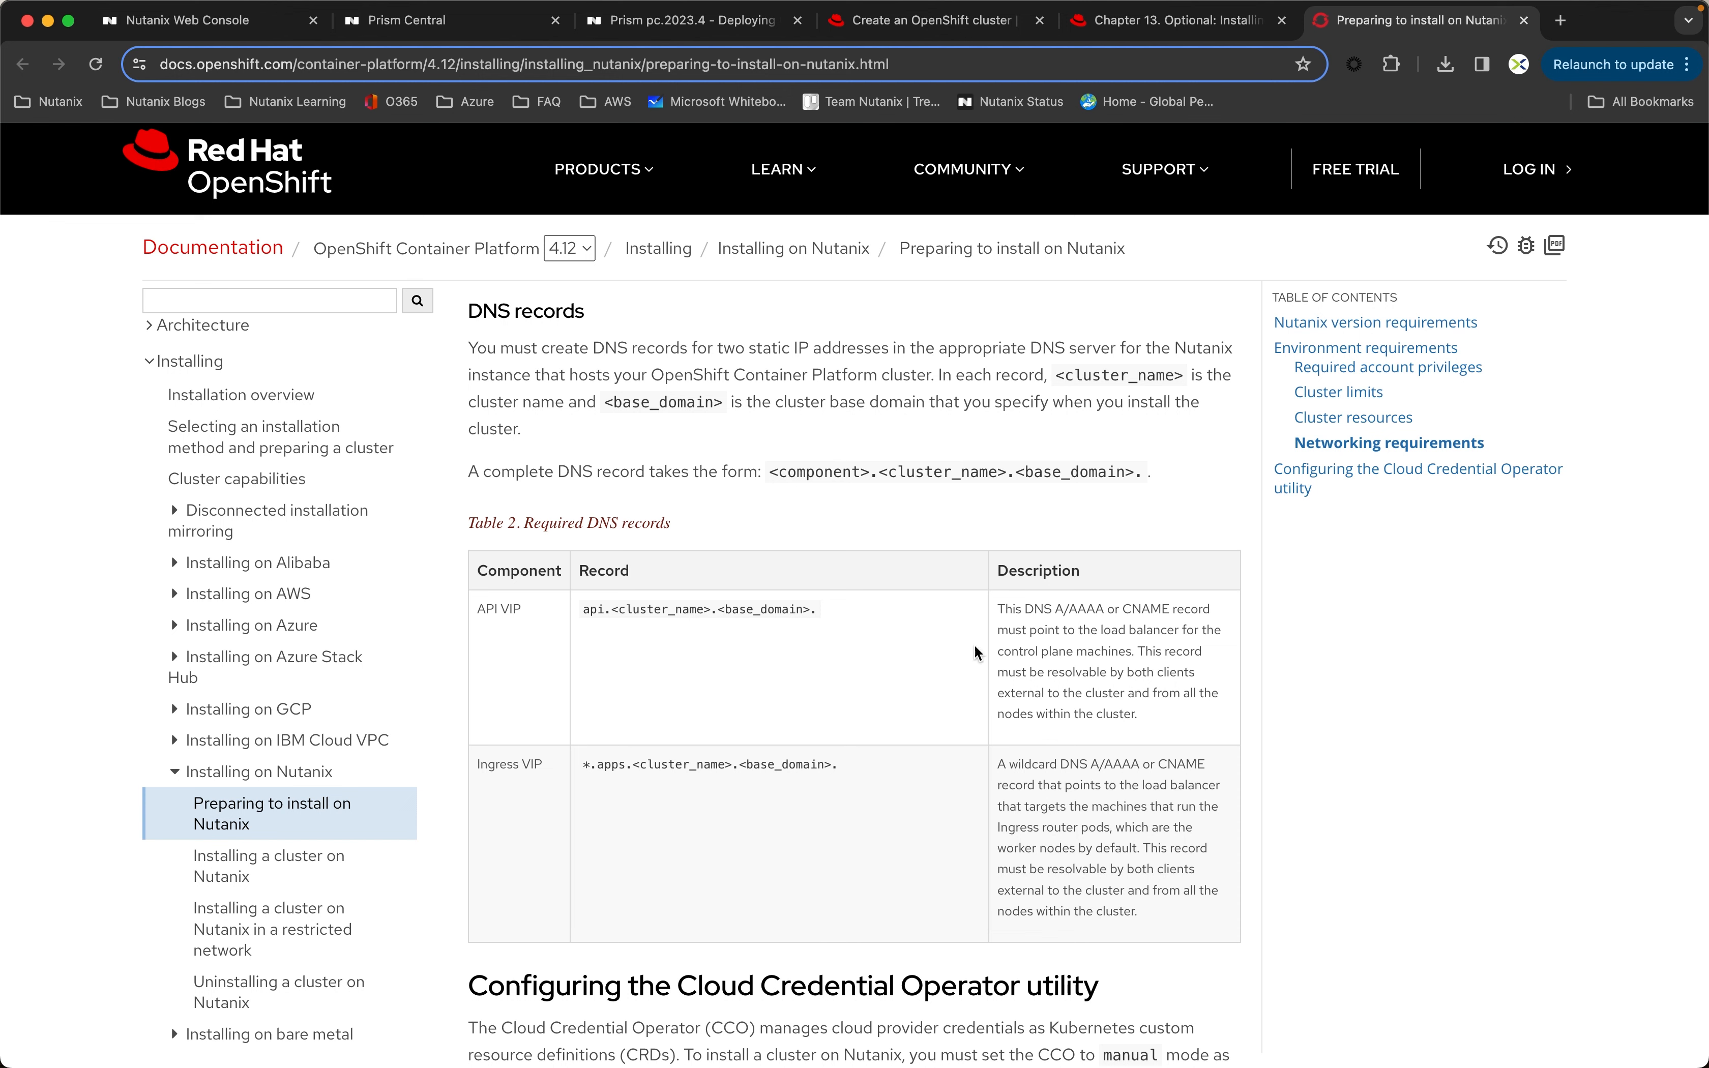
Step: Log in to the Nutanix web console at 10.38.18.199 as admin with the account password
click(209, 31)
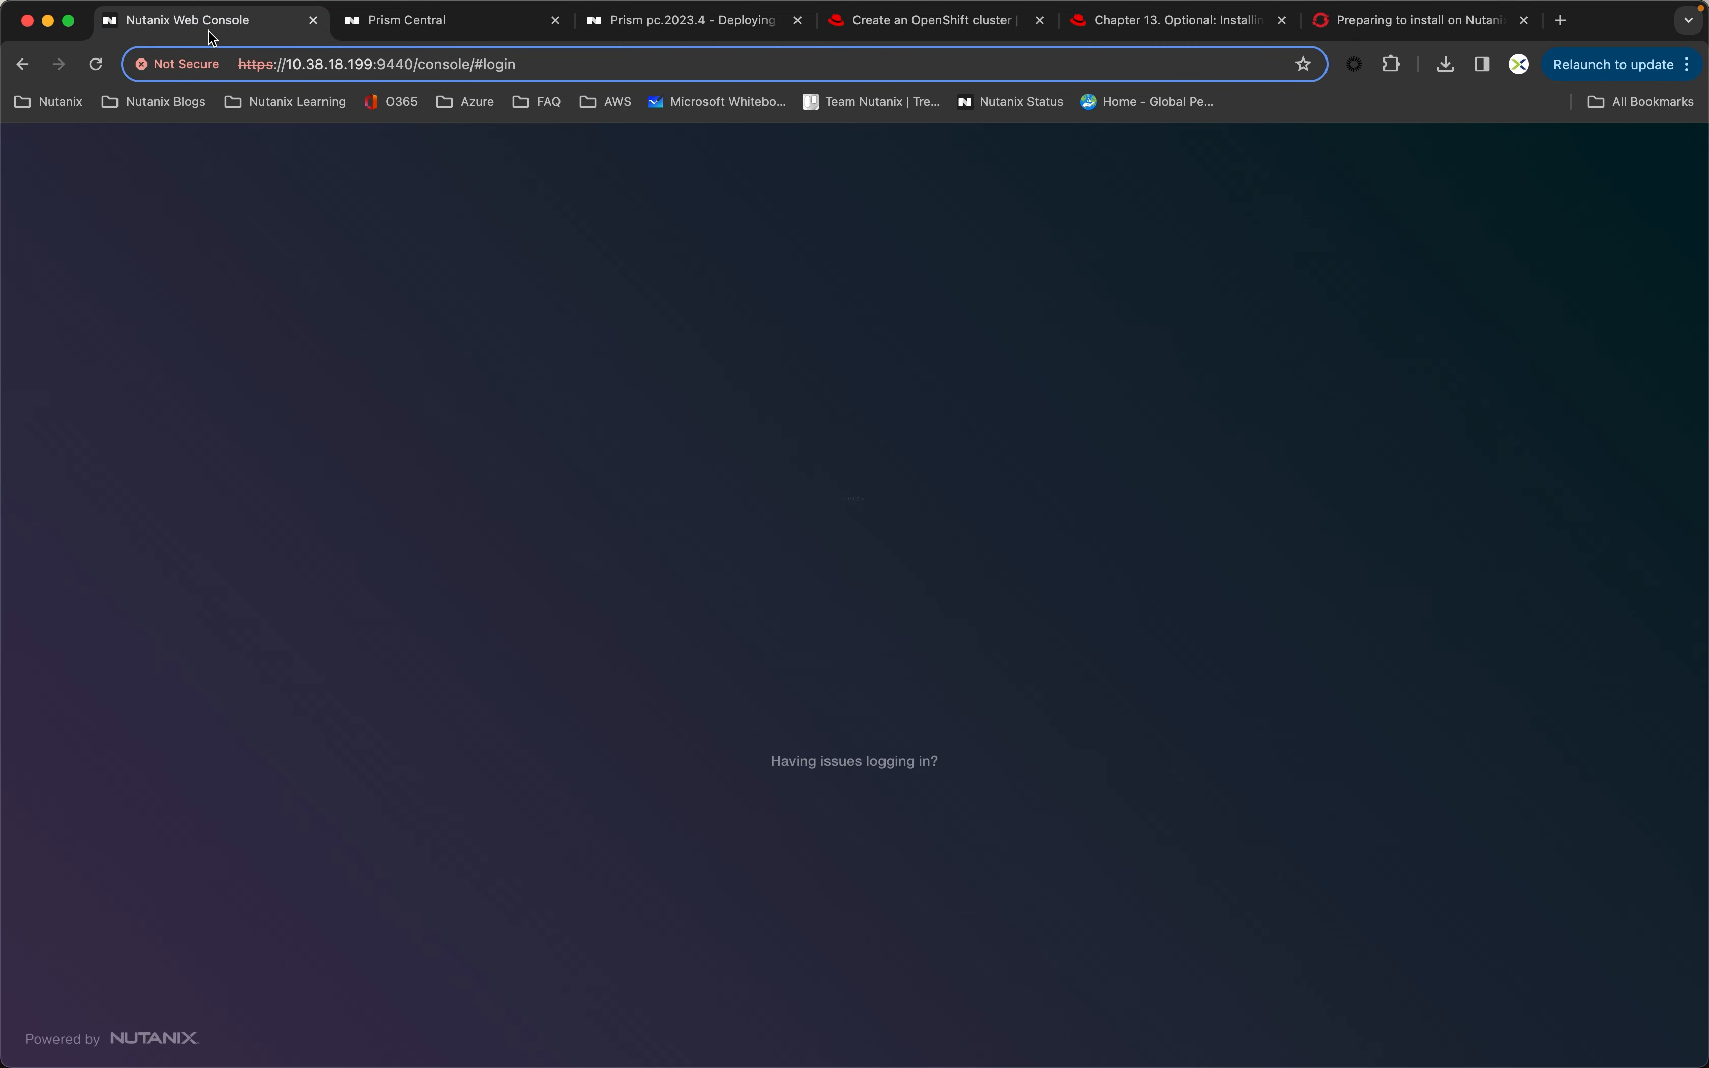
text(admin)
key(Tab)
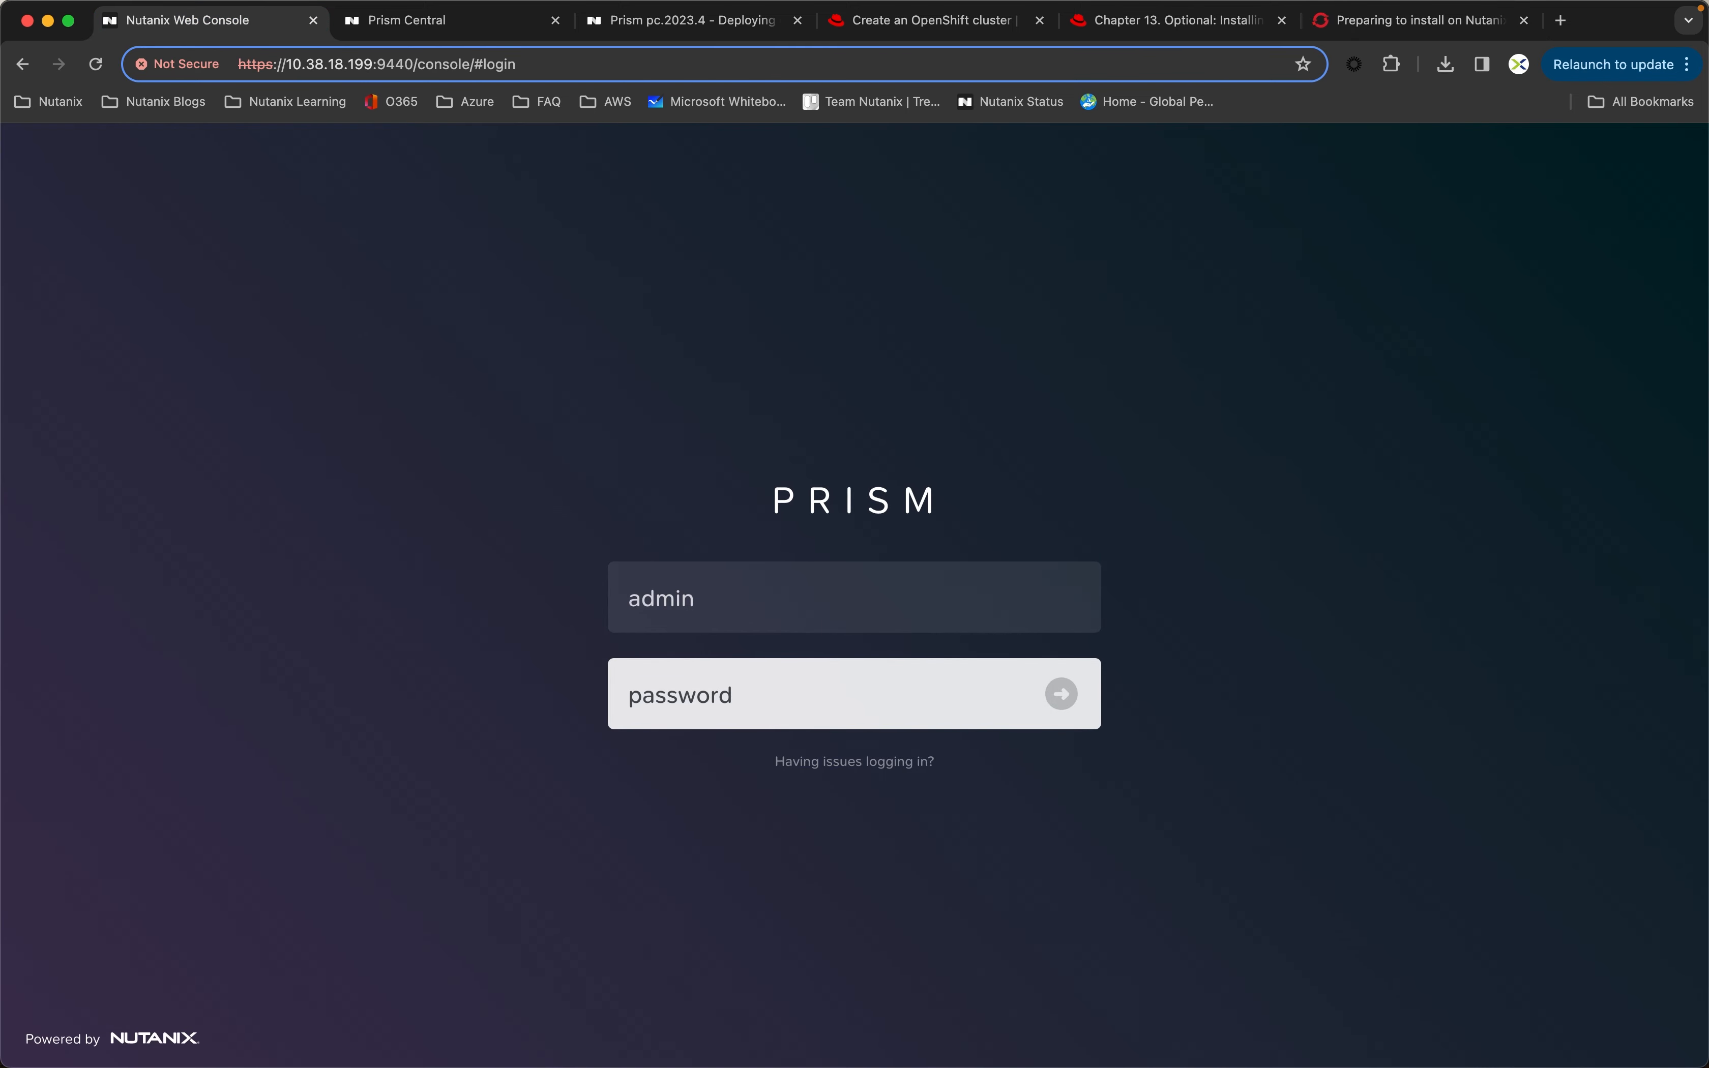
text(•••••••••••)
key(Return)
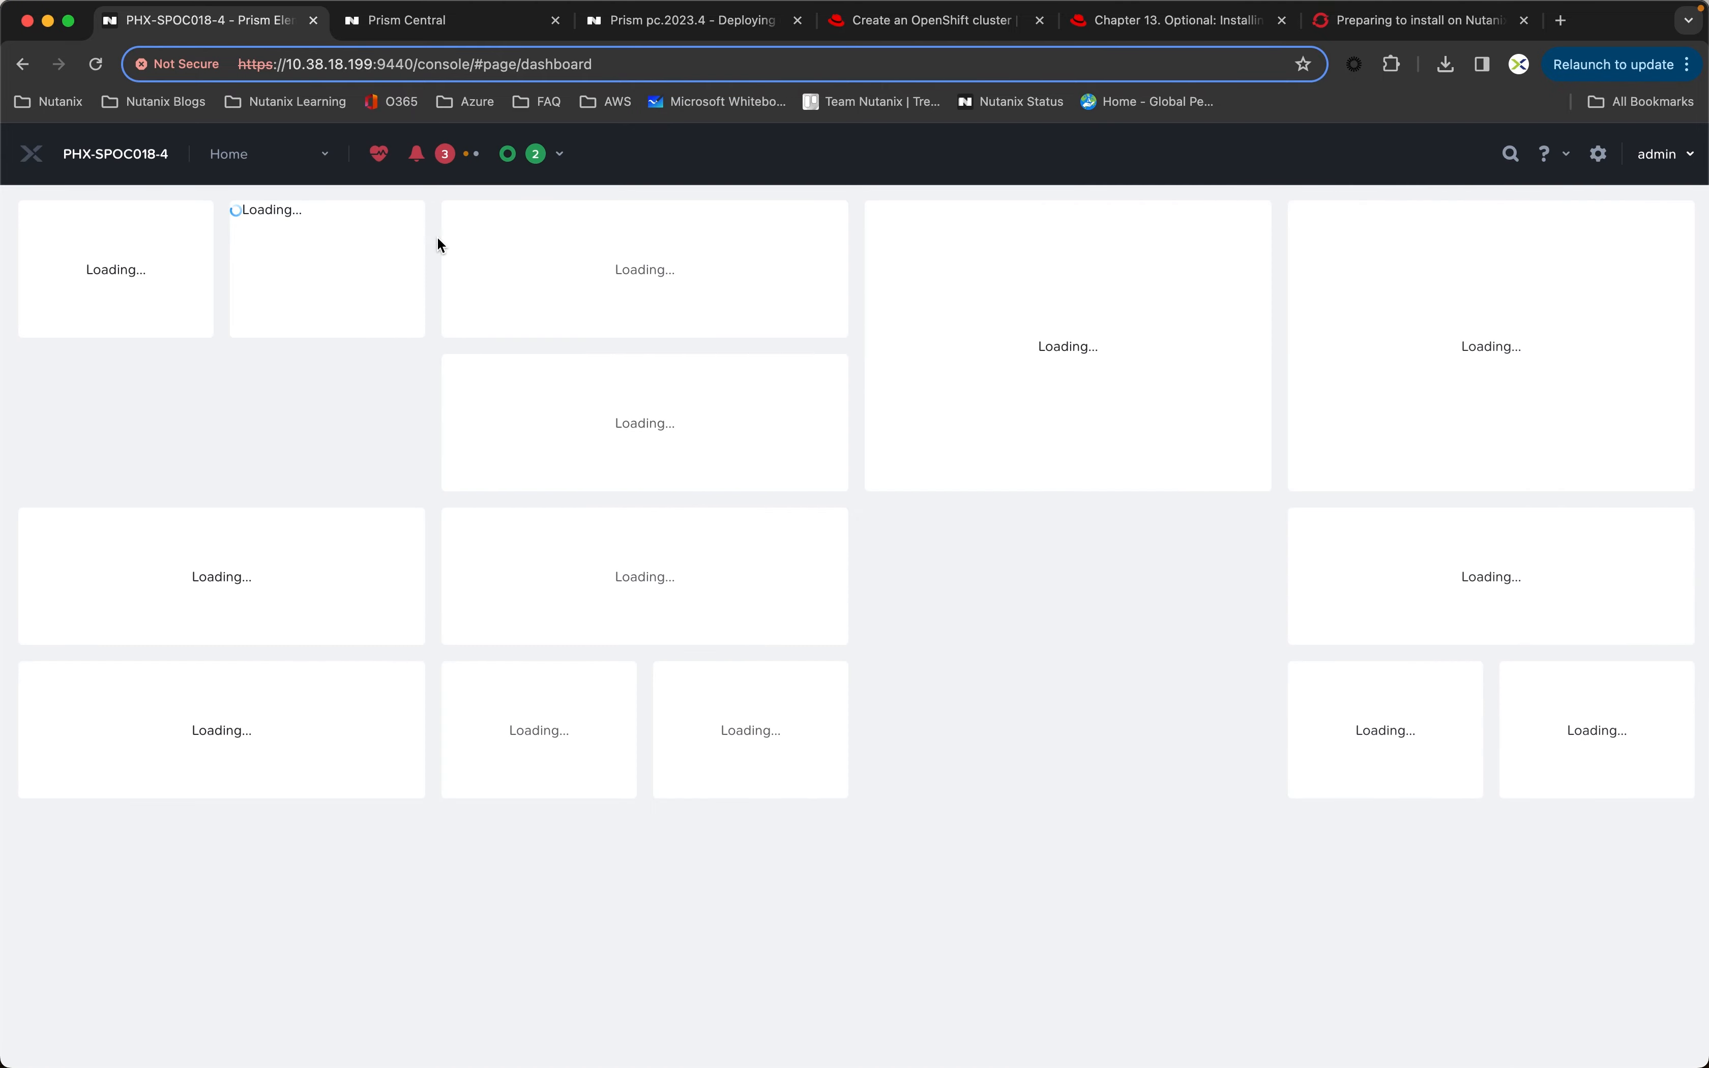
Step: Launch the console of the AutoAD VM, enlarge its window and bring up the Windows sign-in prompt
click(230, 154)
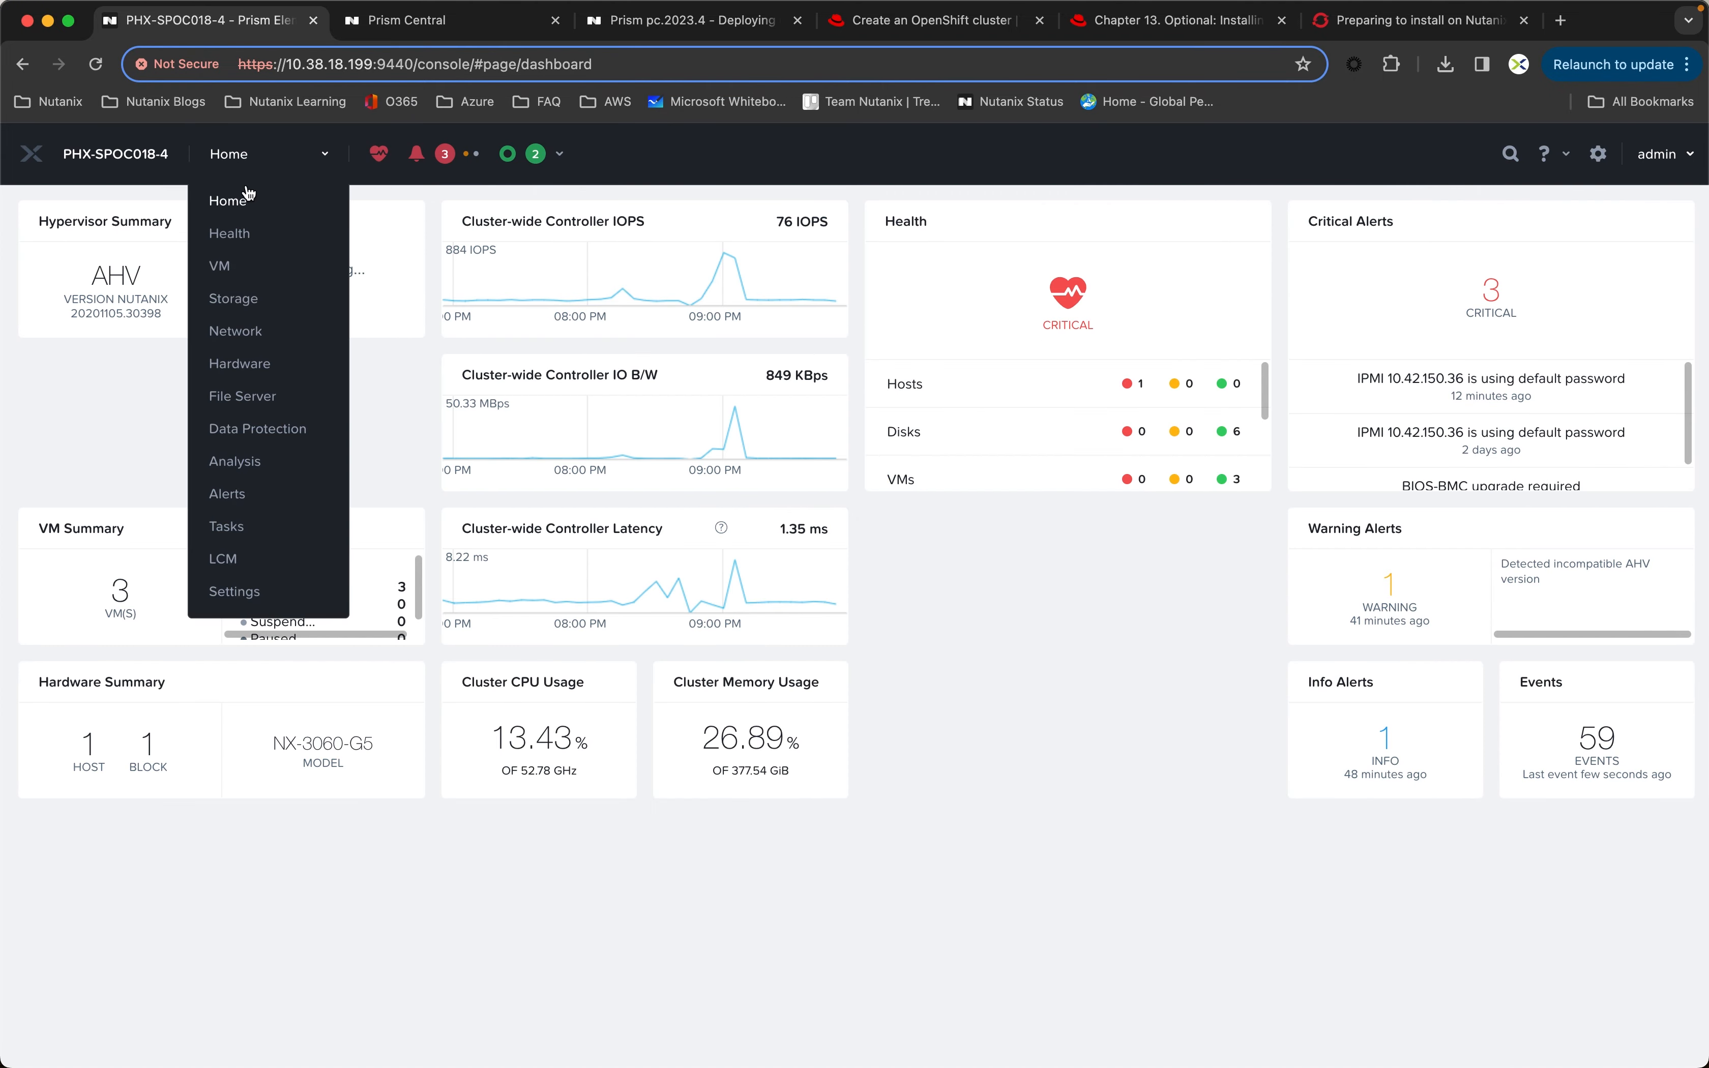
click(231, 268)
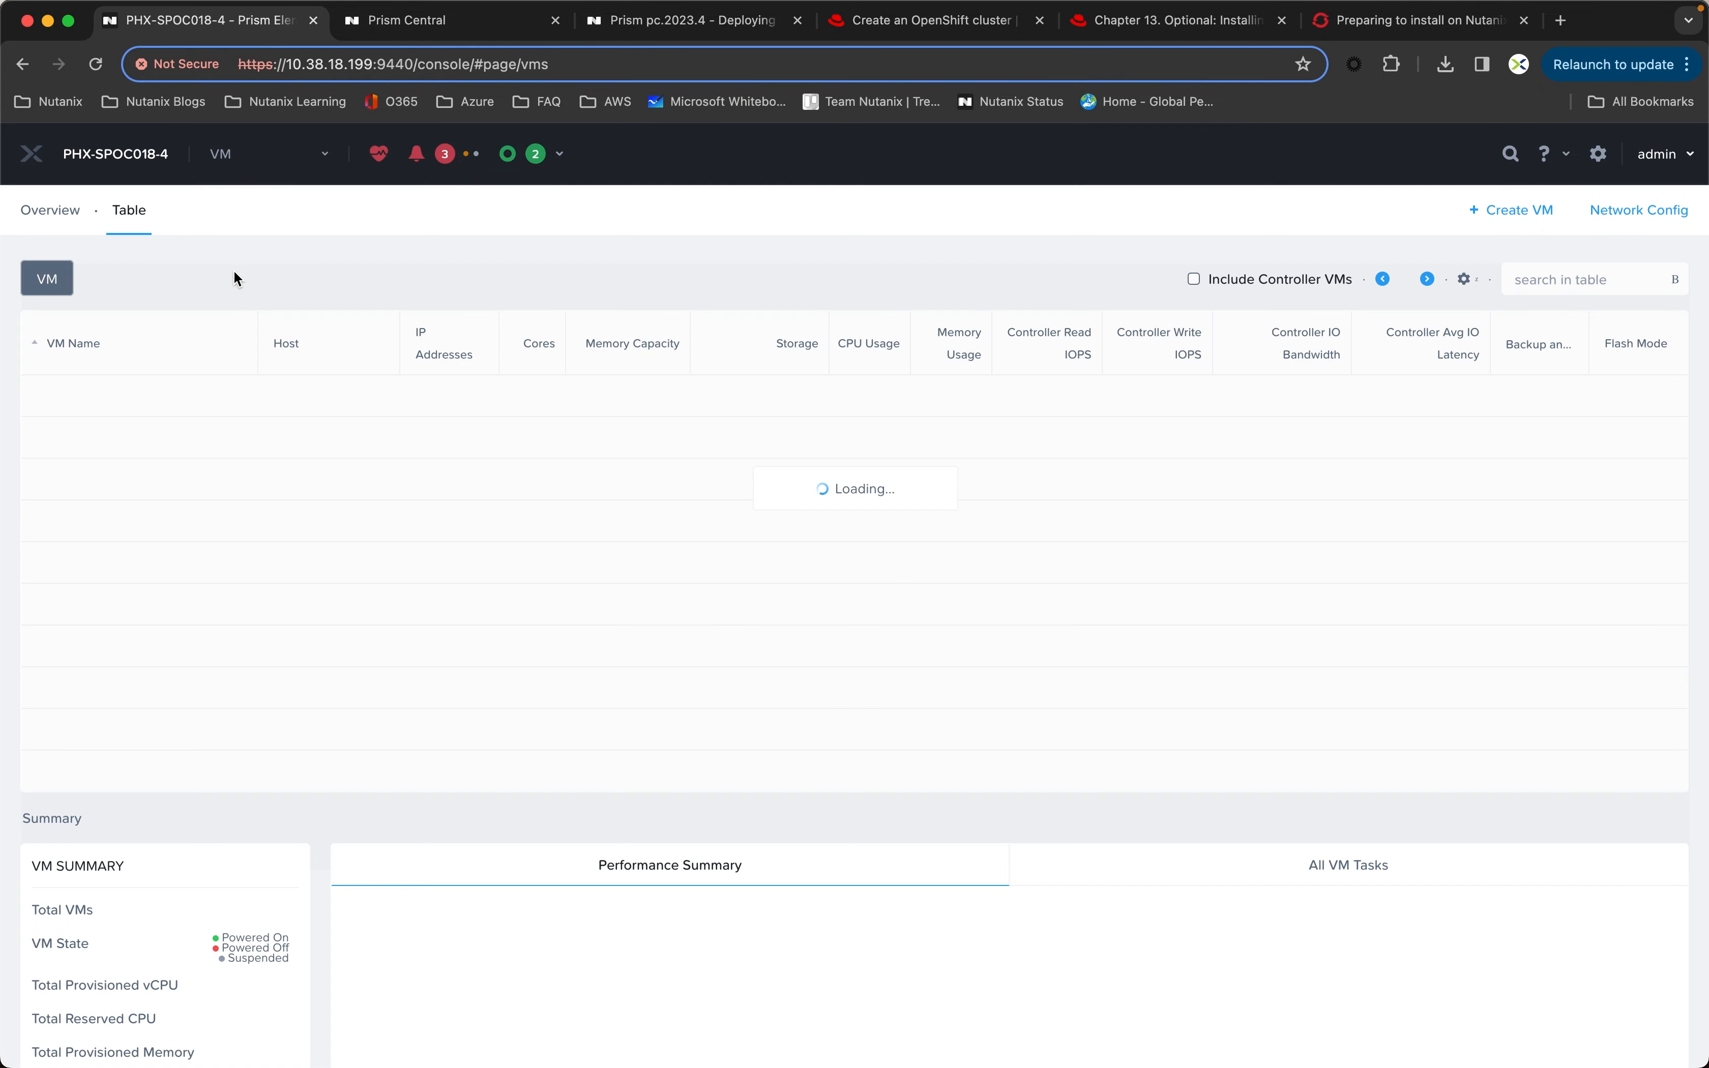
click(94, 413)
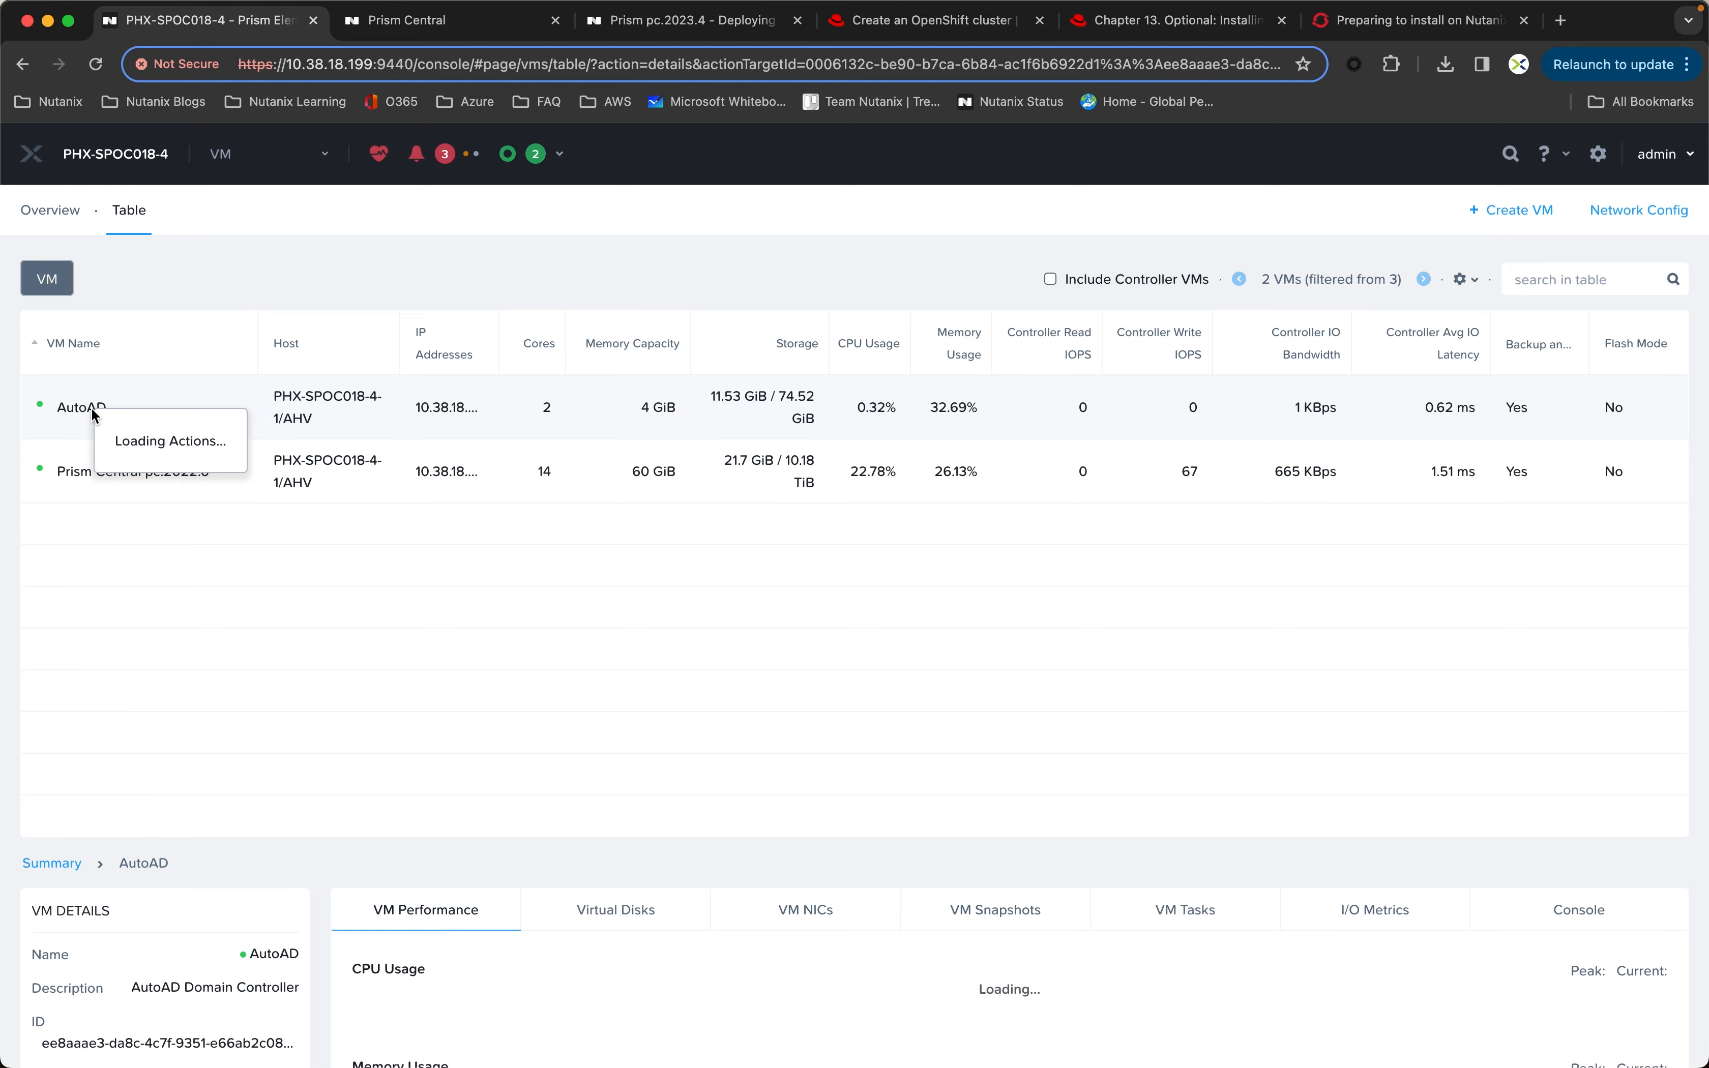
click(147, 512)
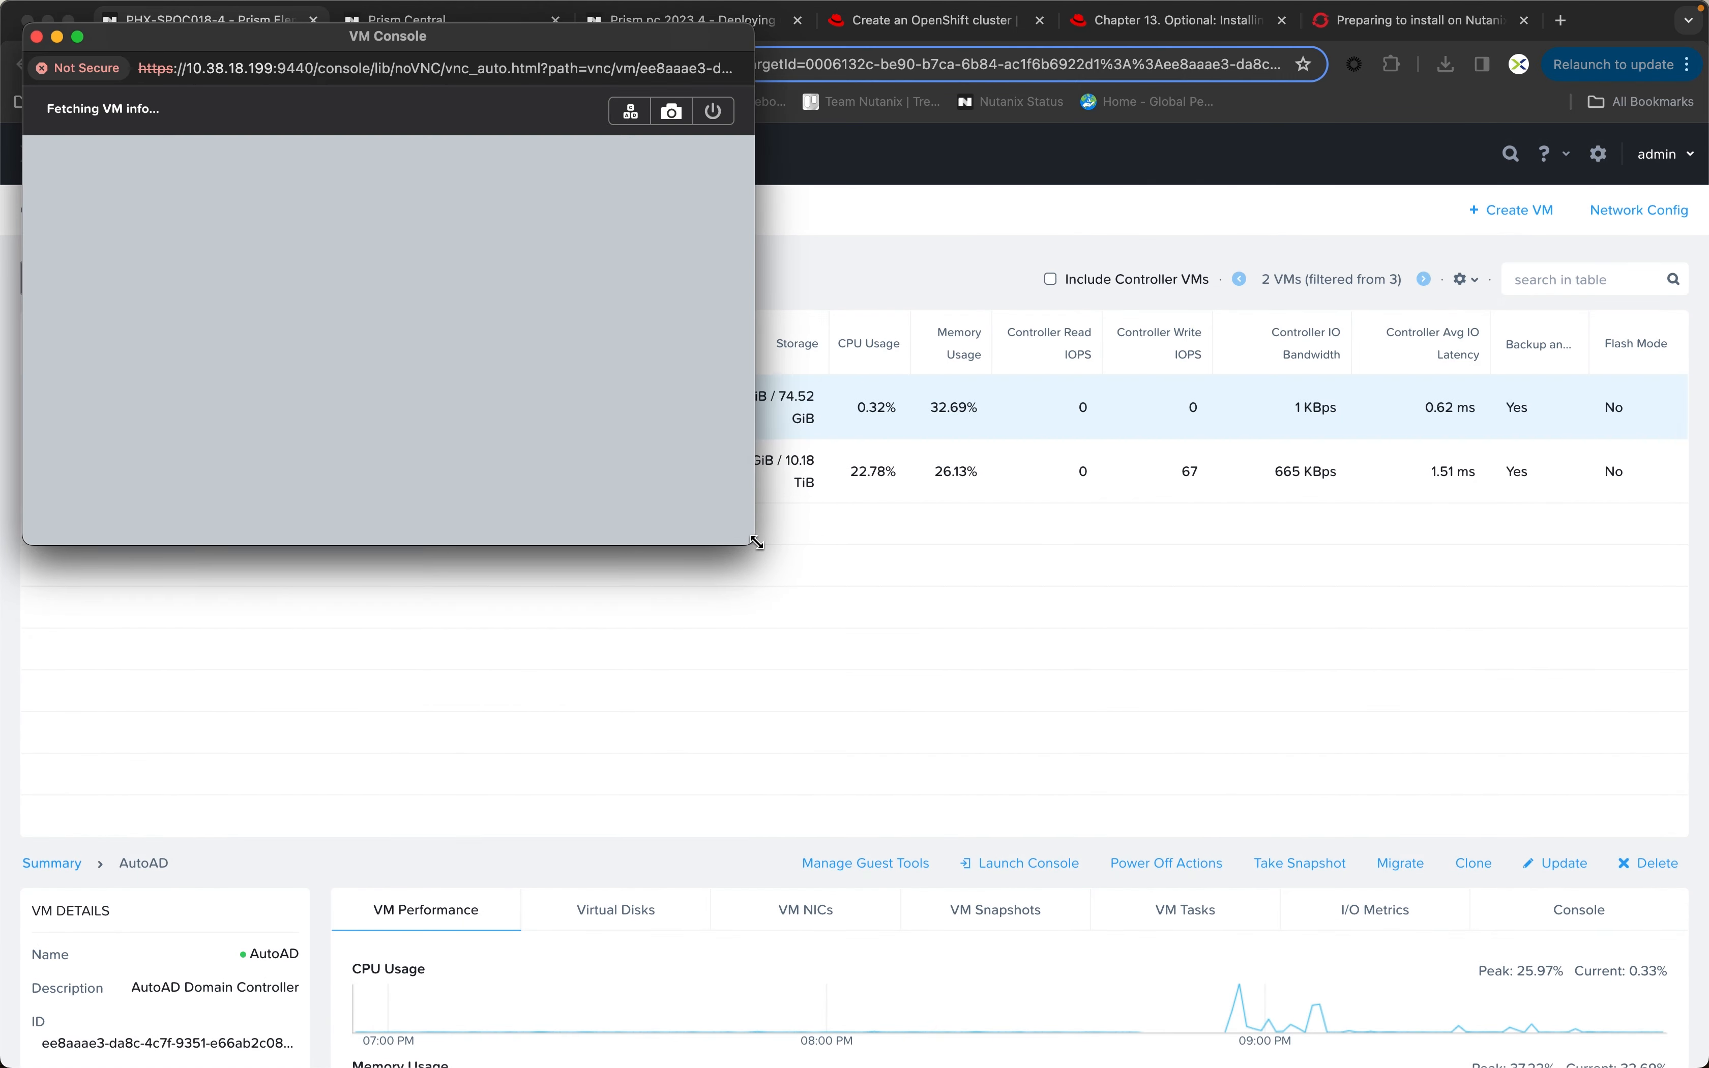
drag(756, 542, 1083, 804)
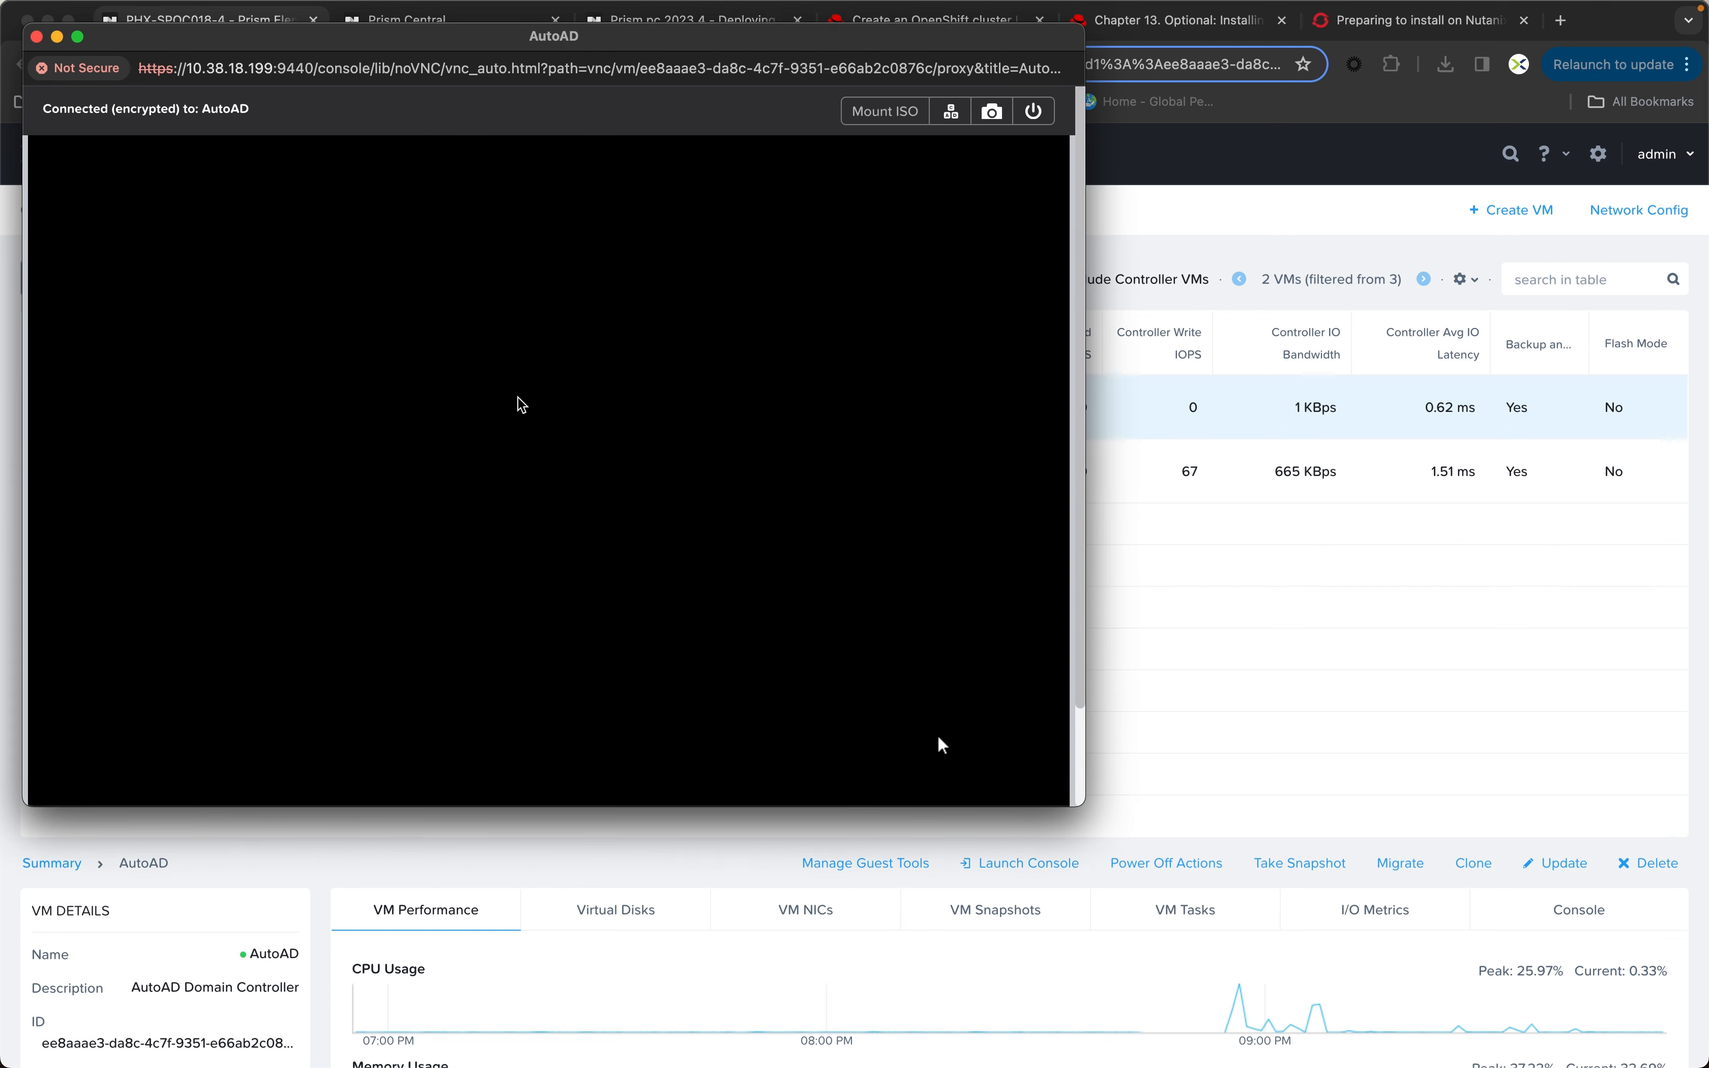
click(955, 119)
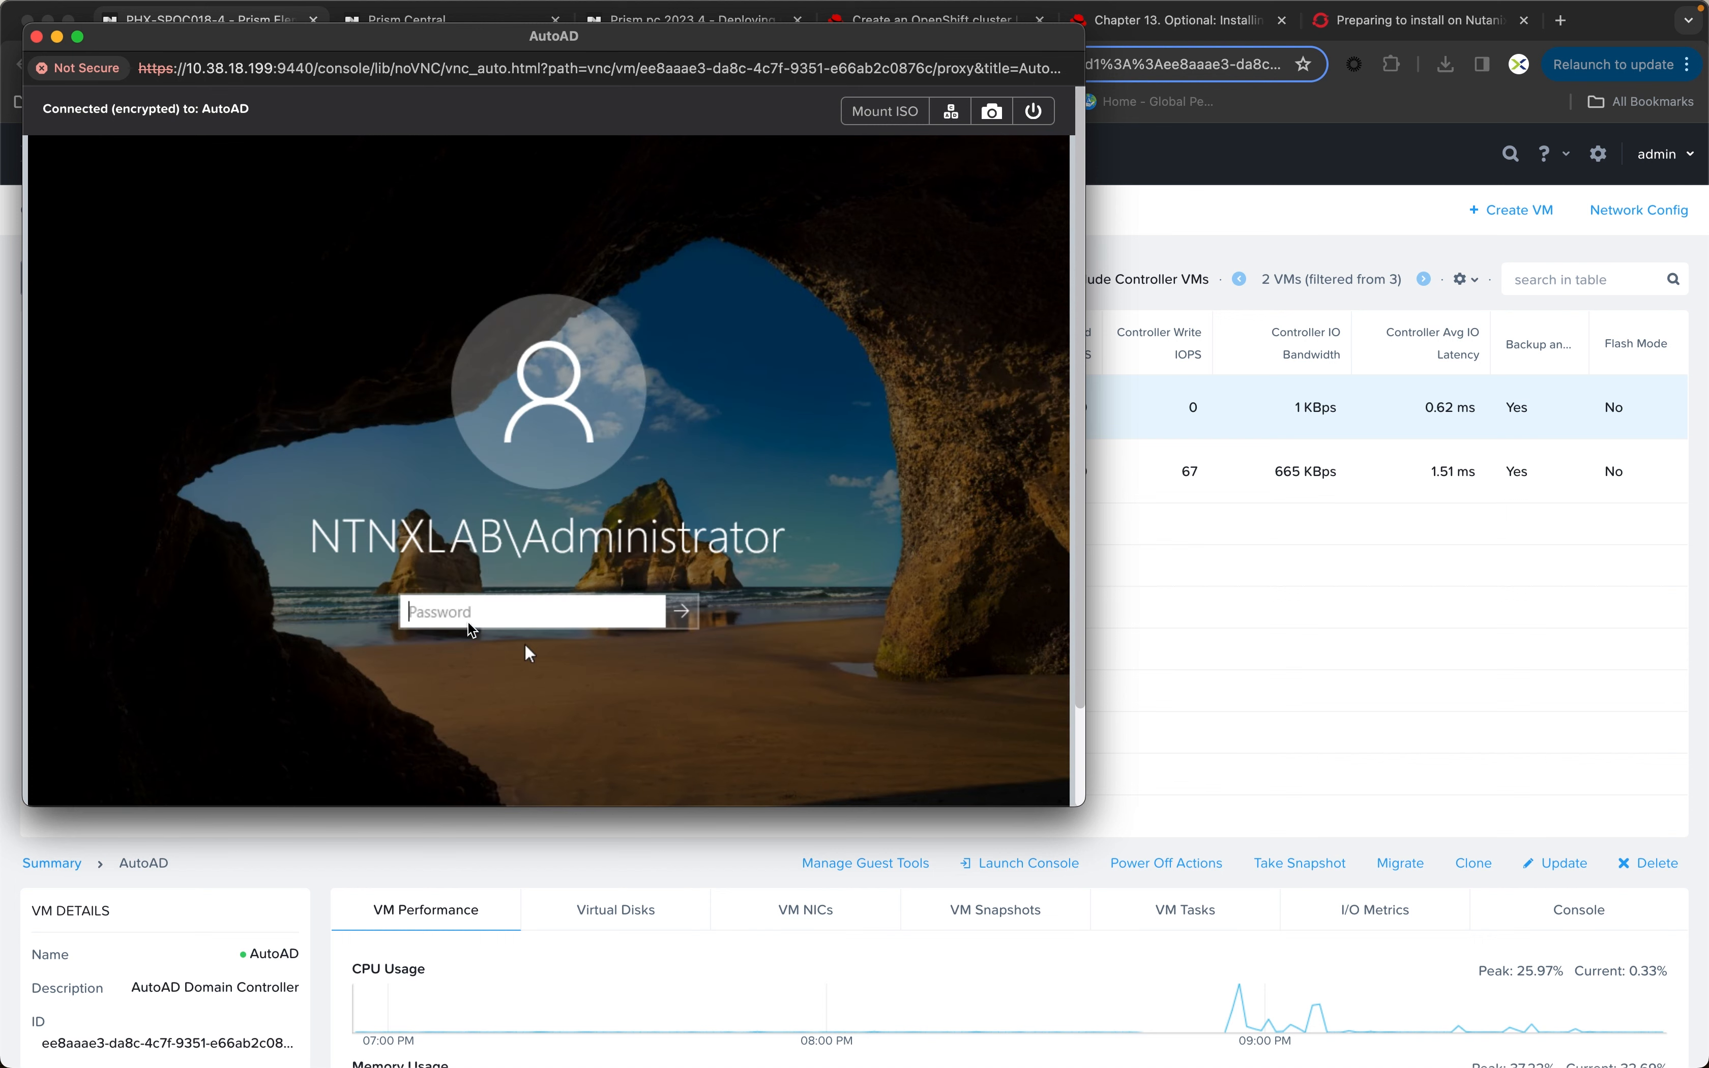
Step: Sign in to the AutoAD domain controller with the NTNXLAB administrator account's password
click(454, 611)
text(•••••••••••)
key(Return)
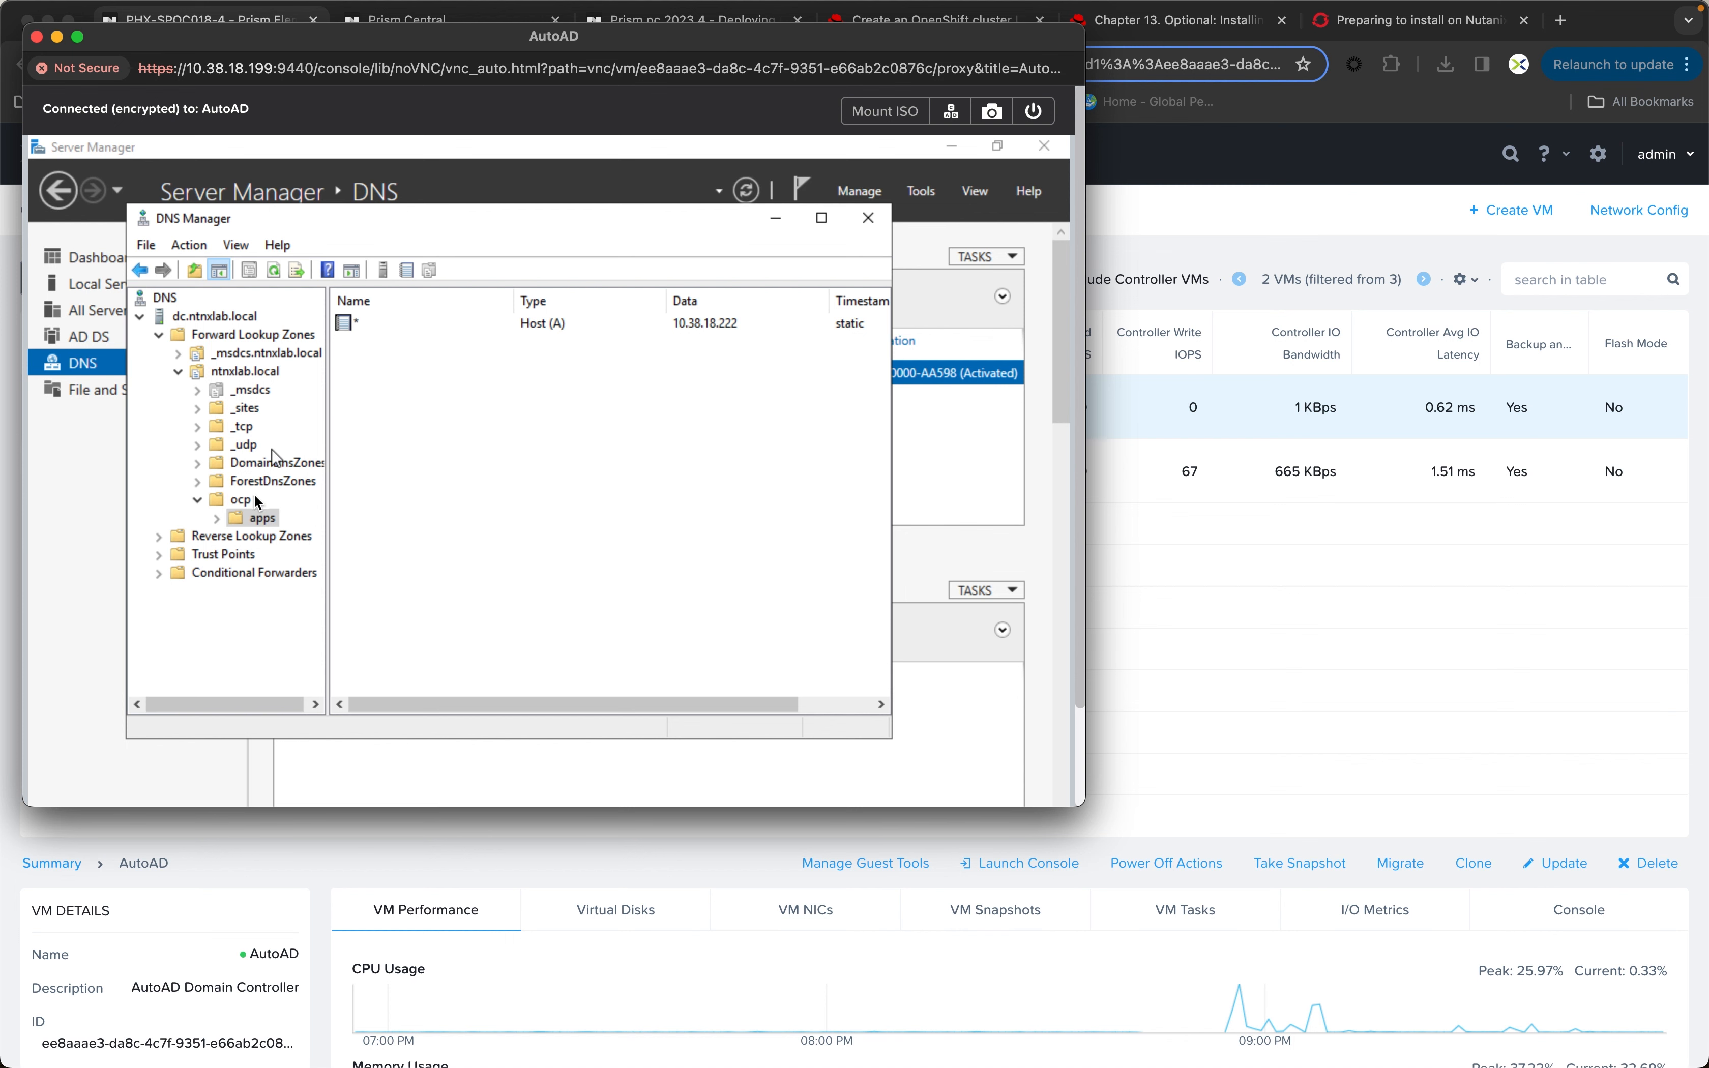
Step: Examine the DNS host records in the ocp domain and its apps subdomain under ntnxlab.local, and close the VM console
click(239, 499)
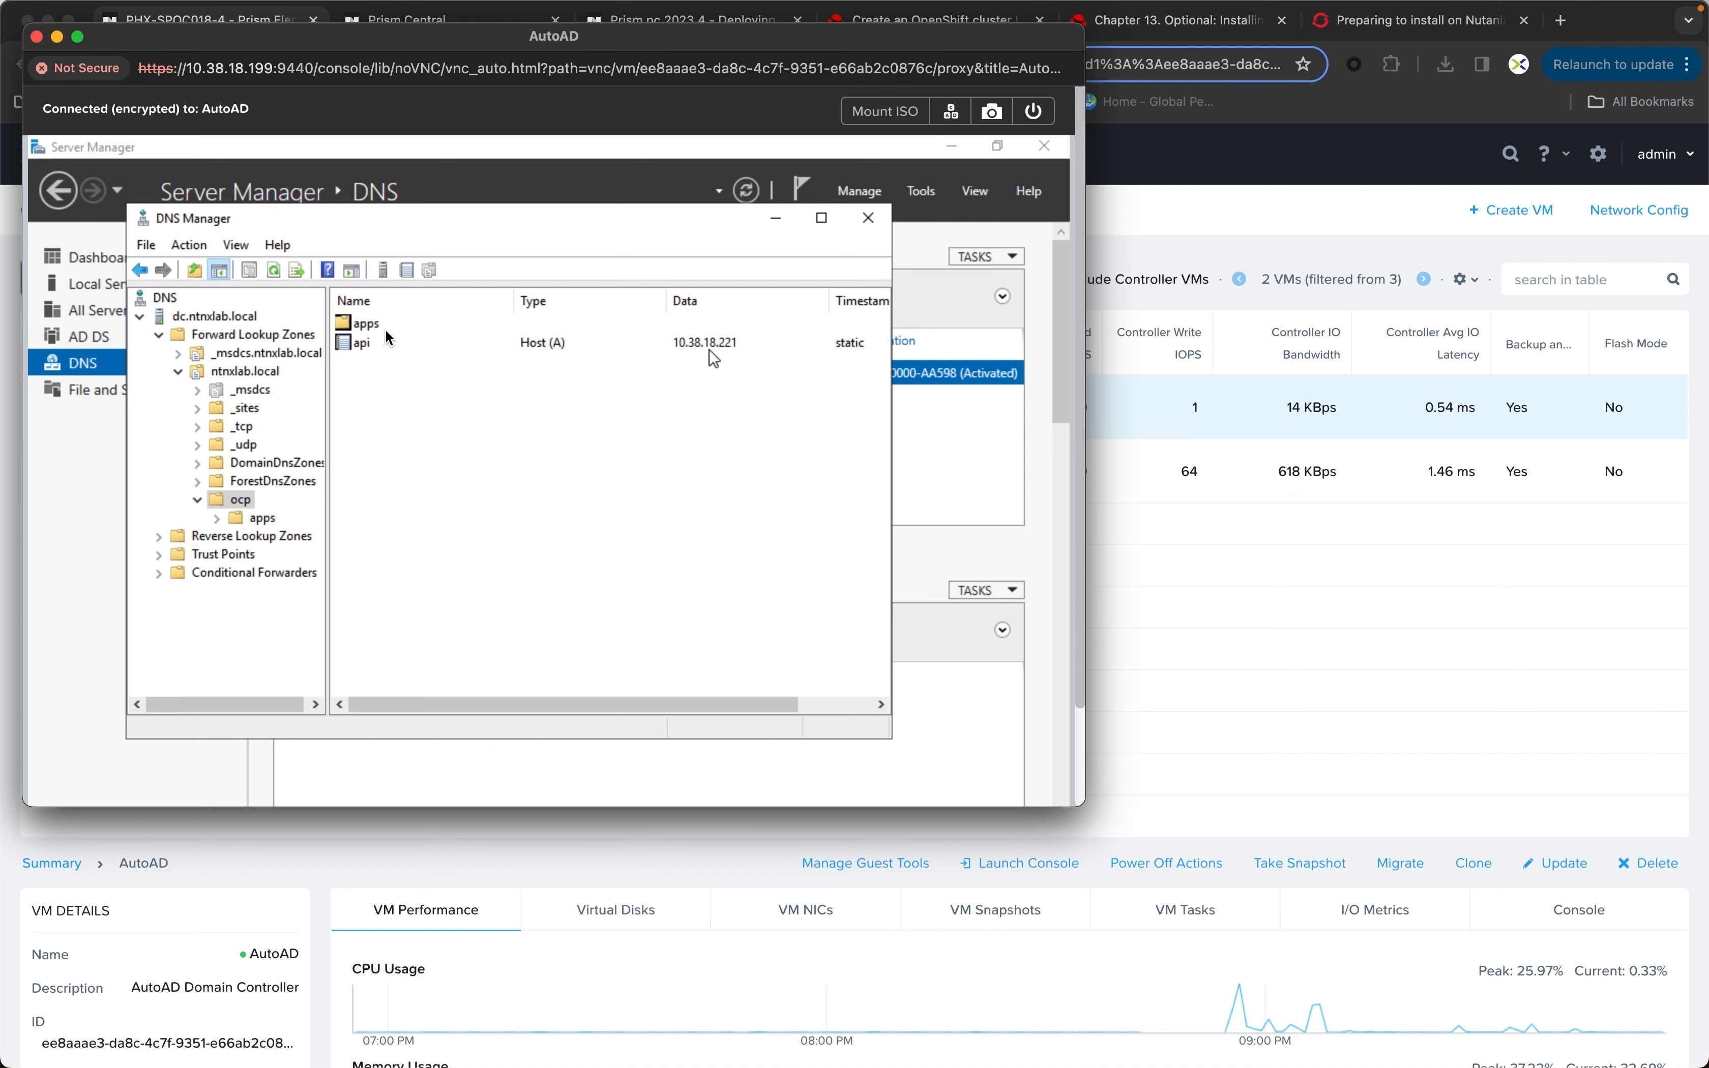
double_click(358, 324)
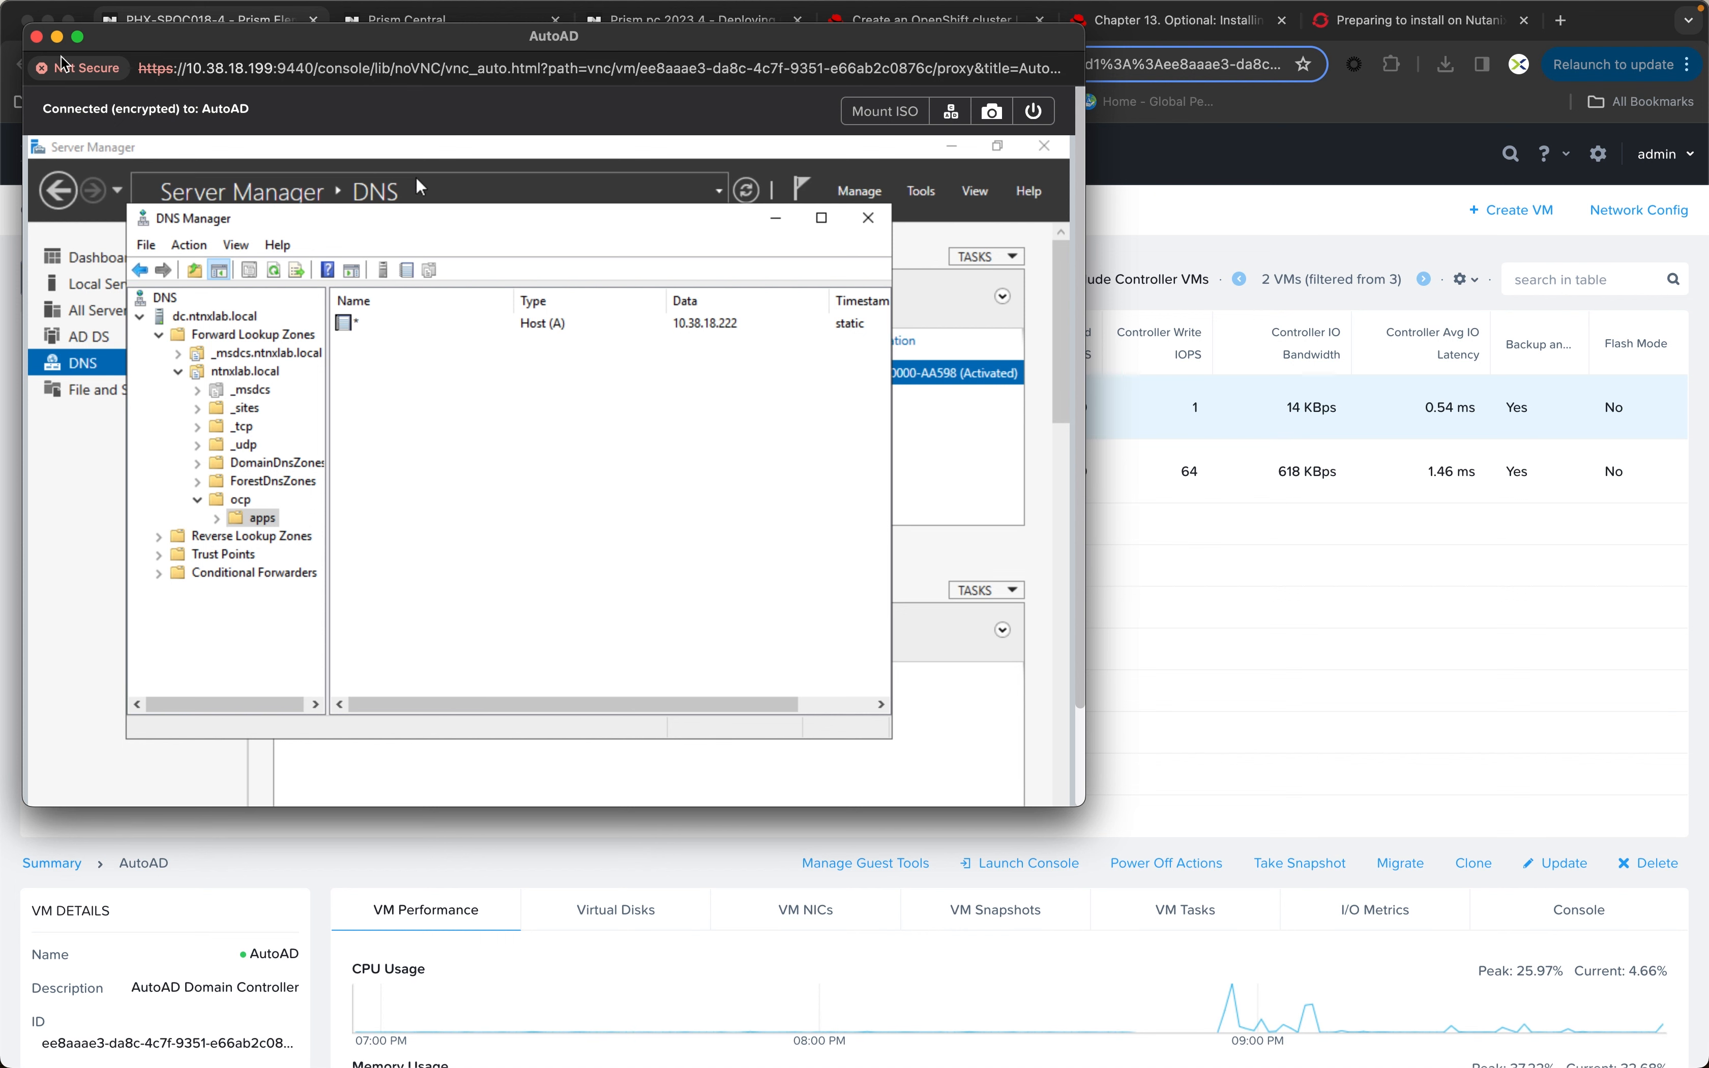
click(36, 38)
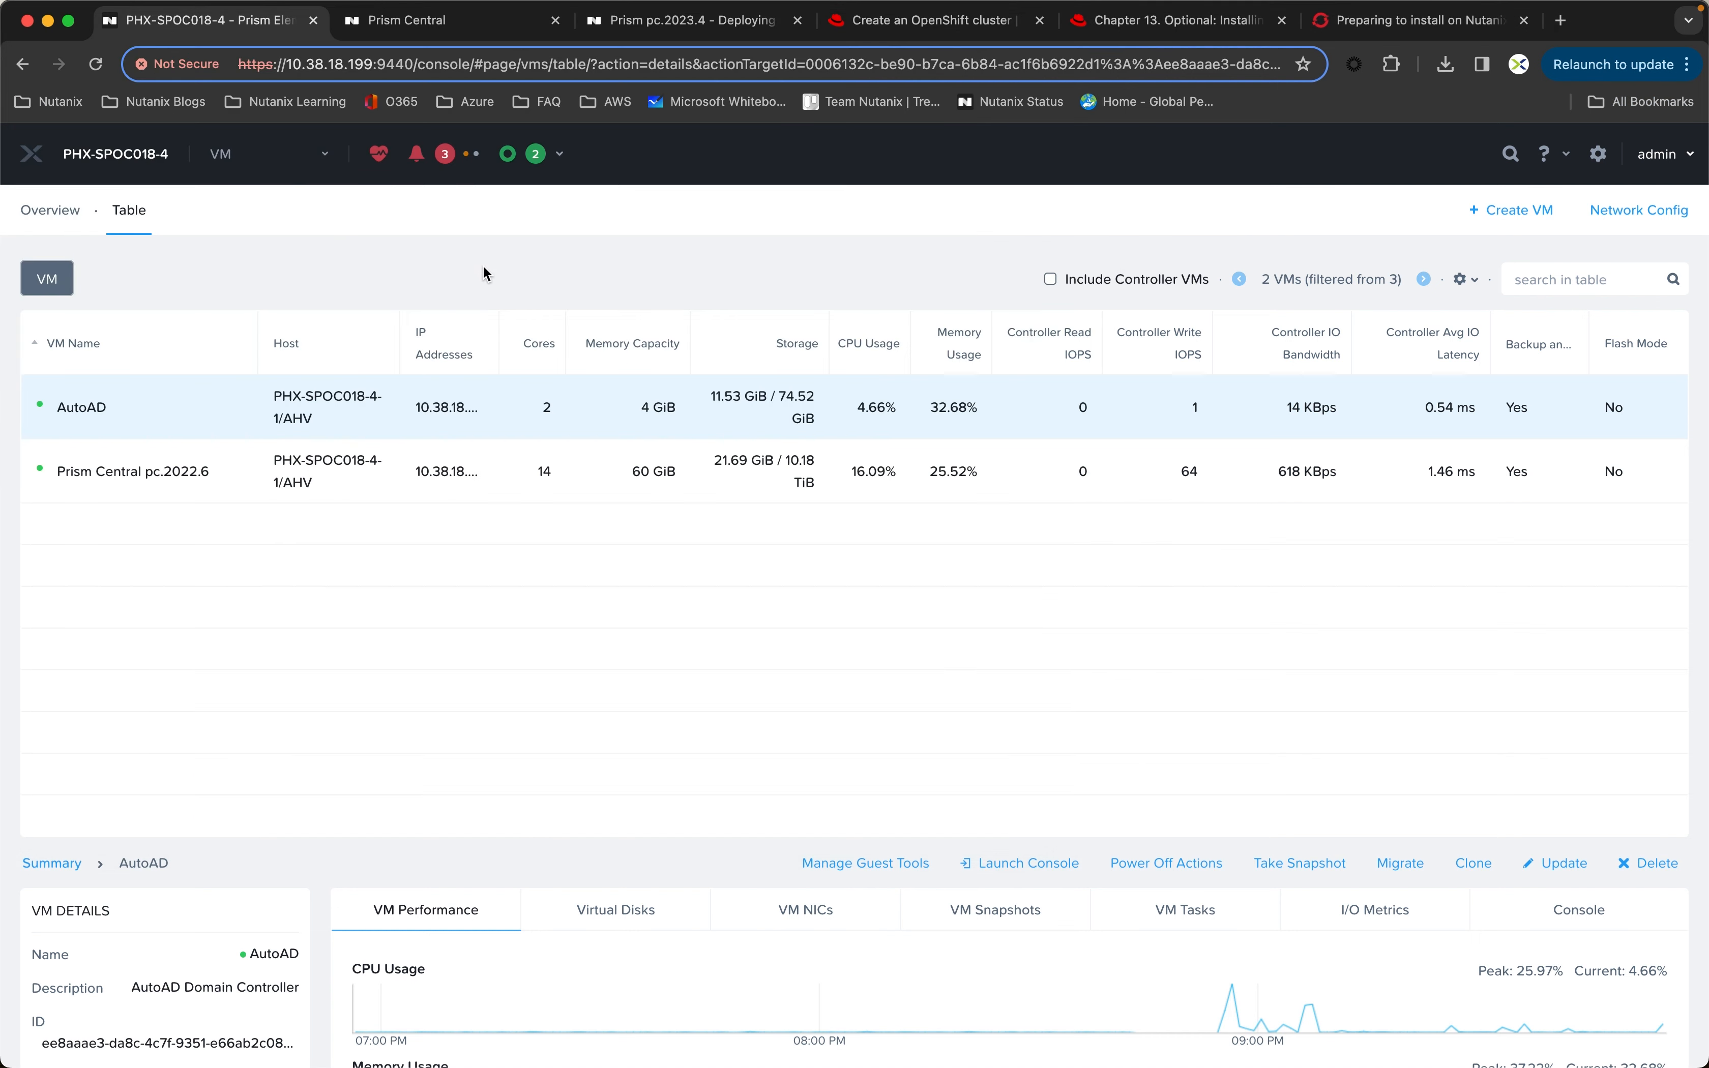
Step: Switch to the Red Hat Hybrid Cloud Console and start a new assisted cluster with the cluster name ocp
click(914, 32)
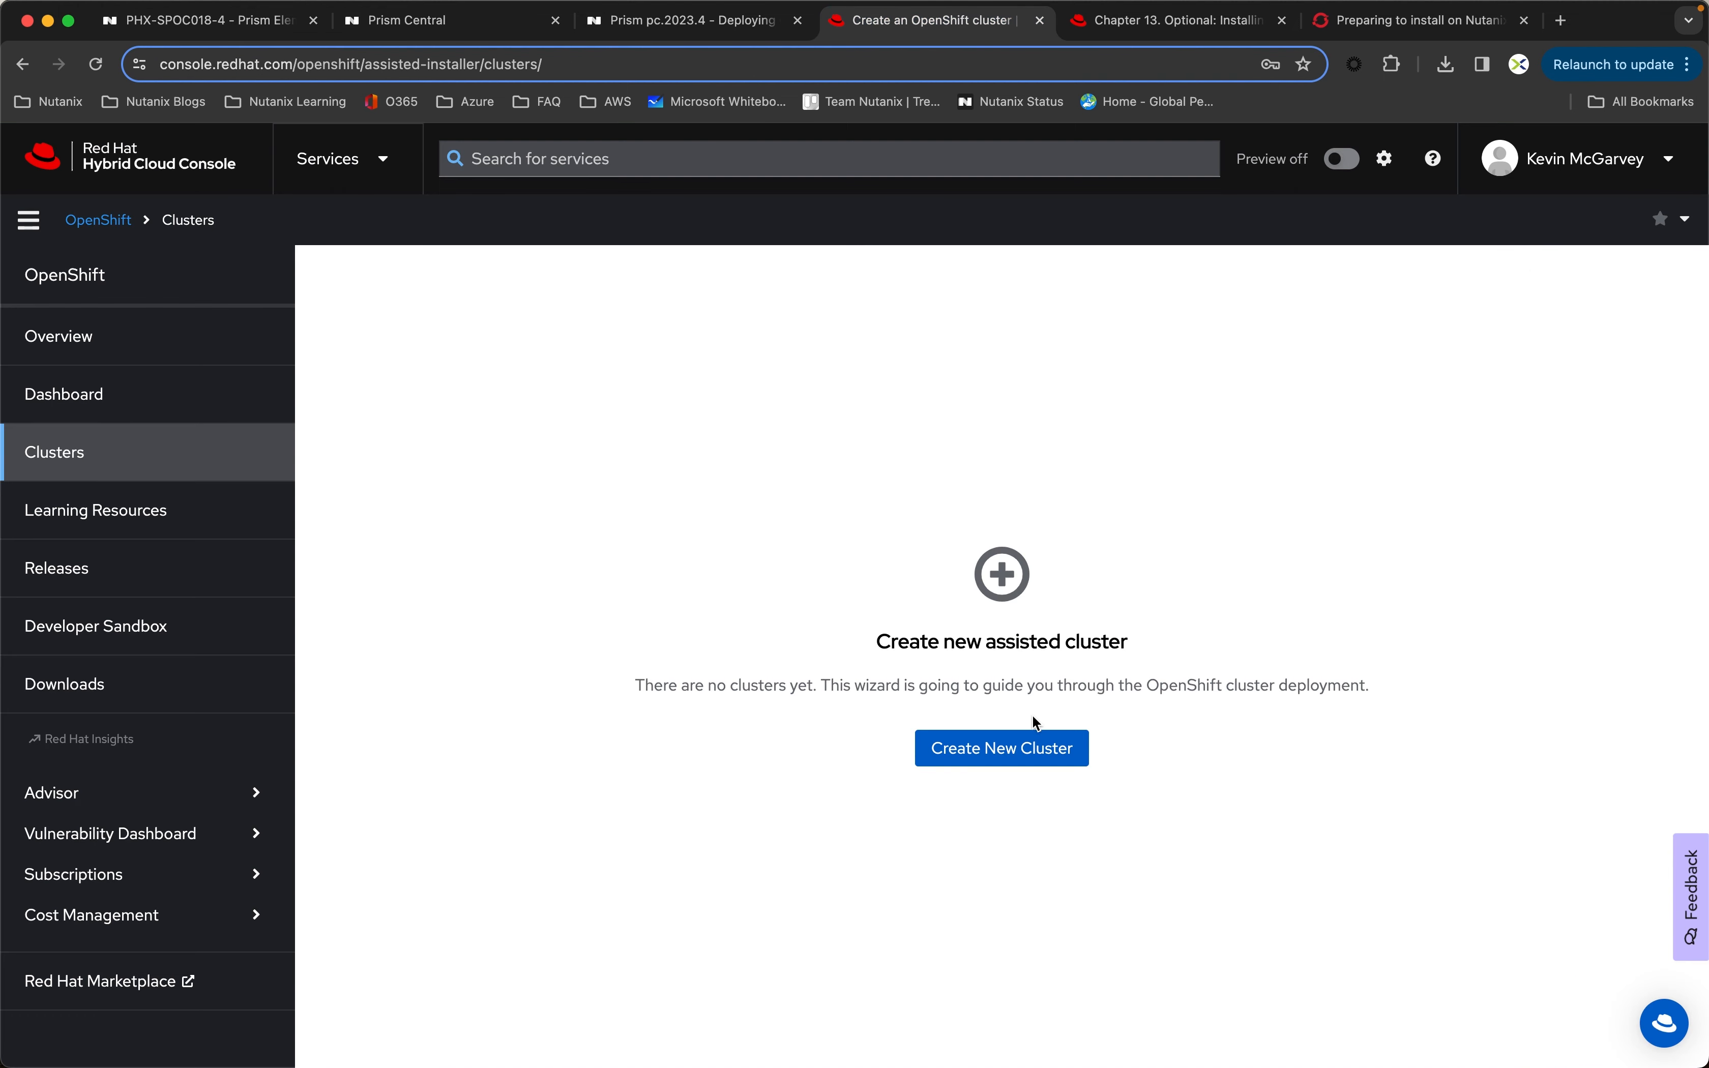
click(1012, 752)
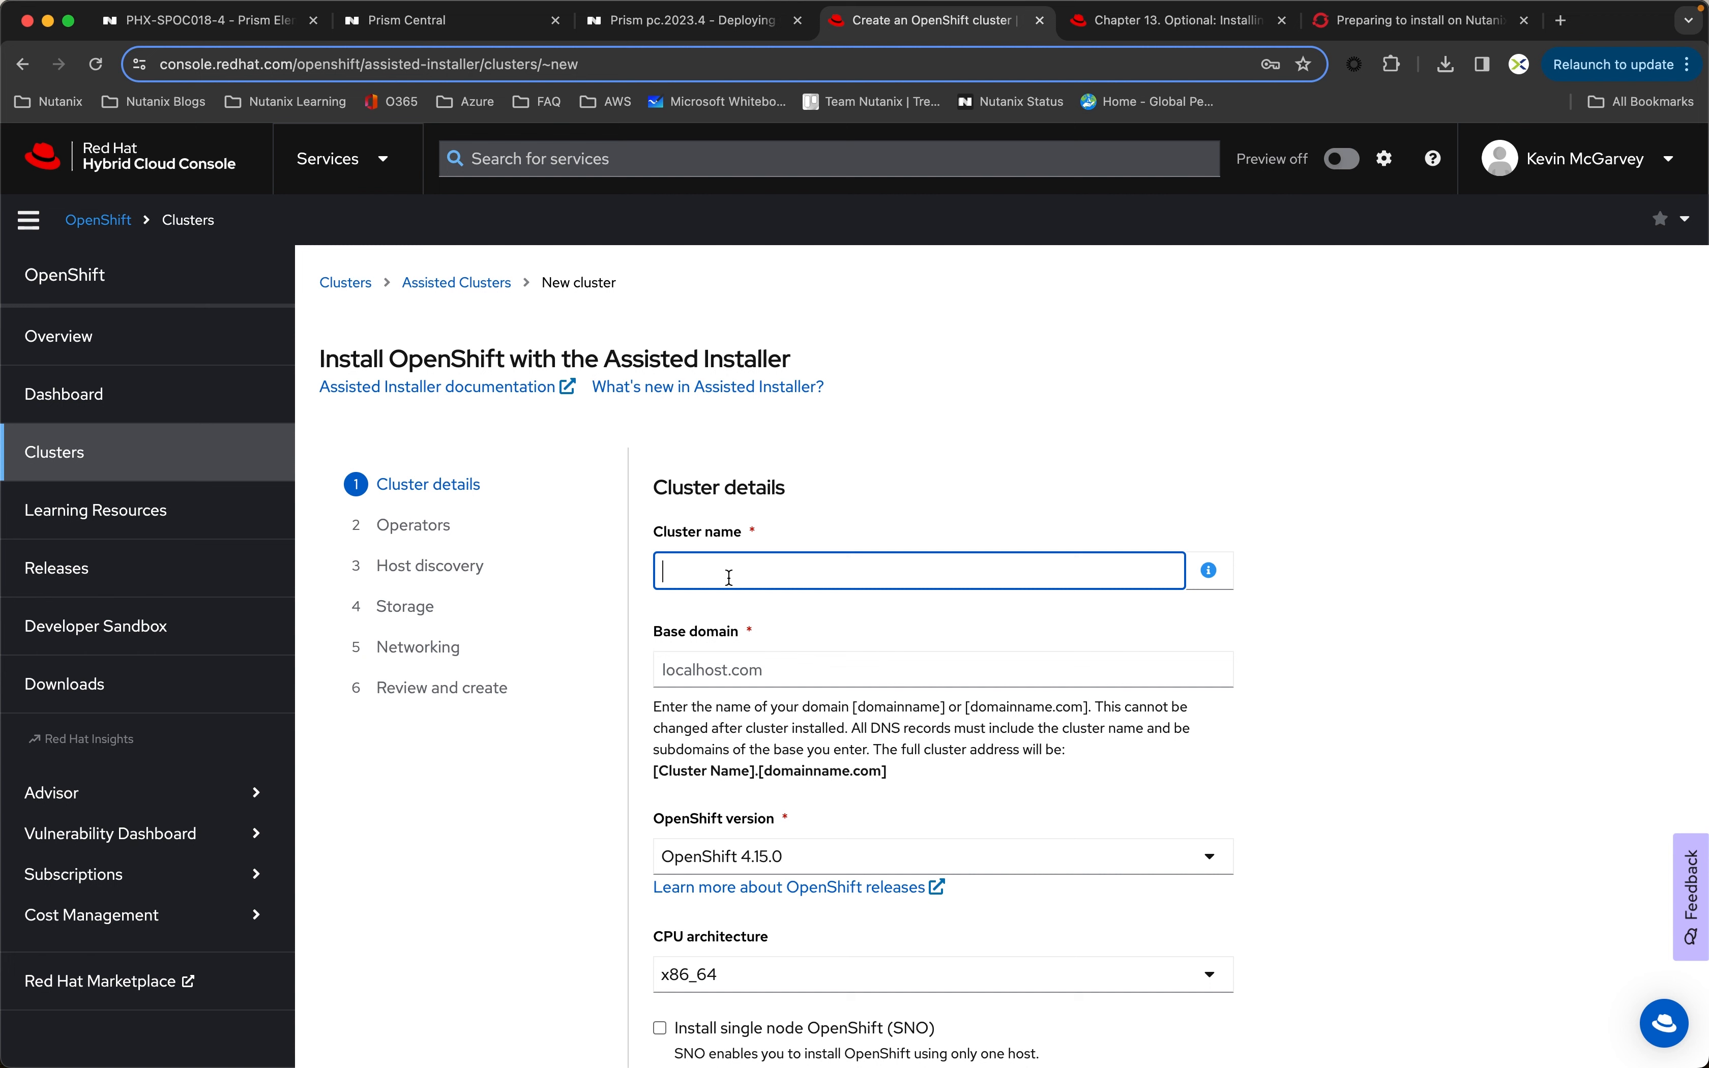
text(OCP)
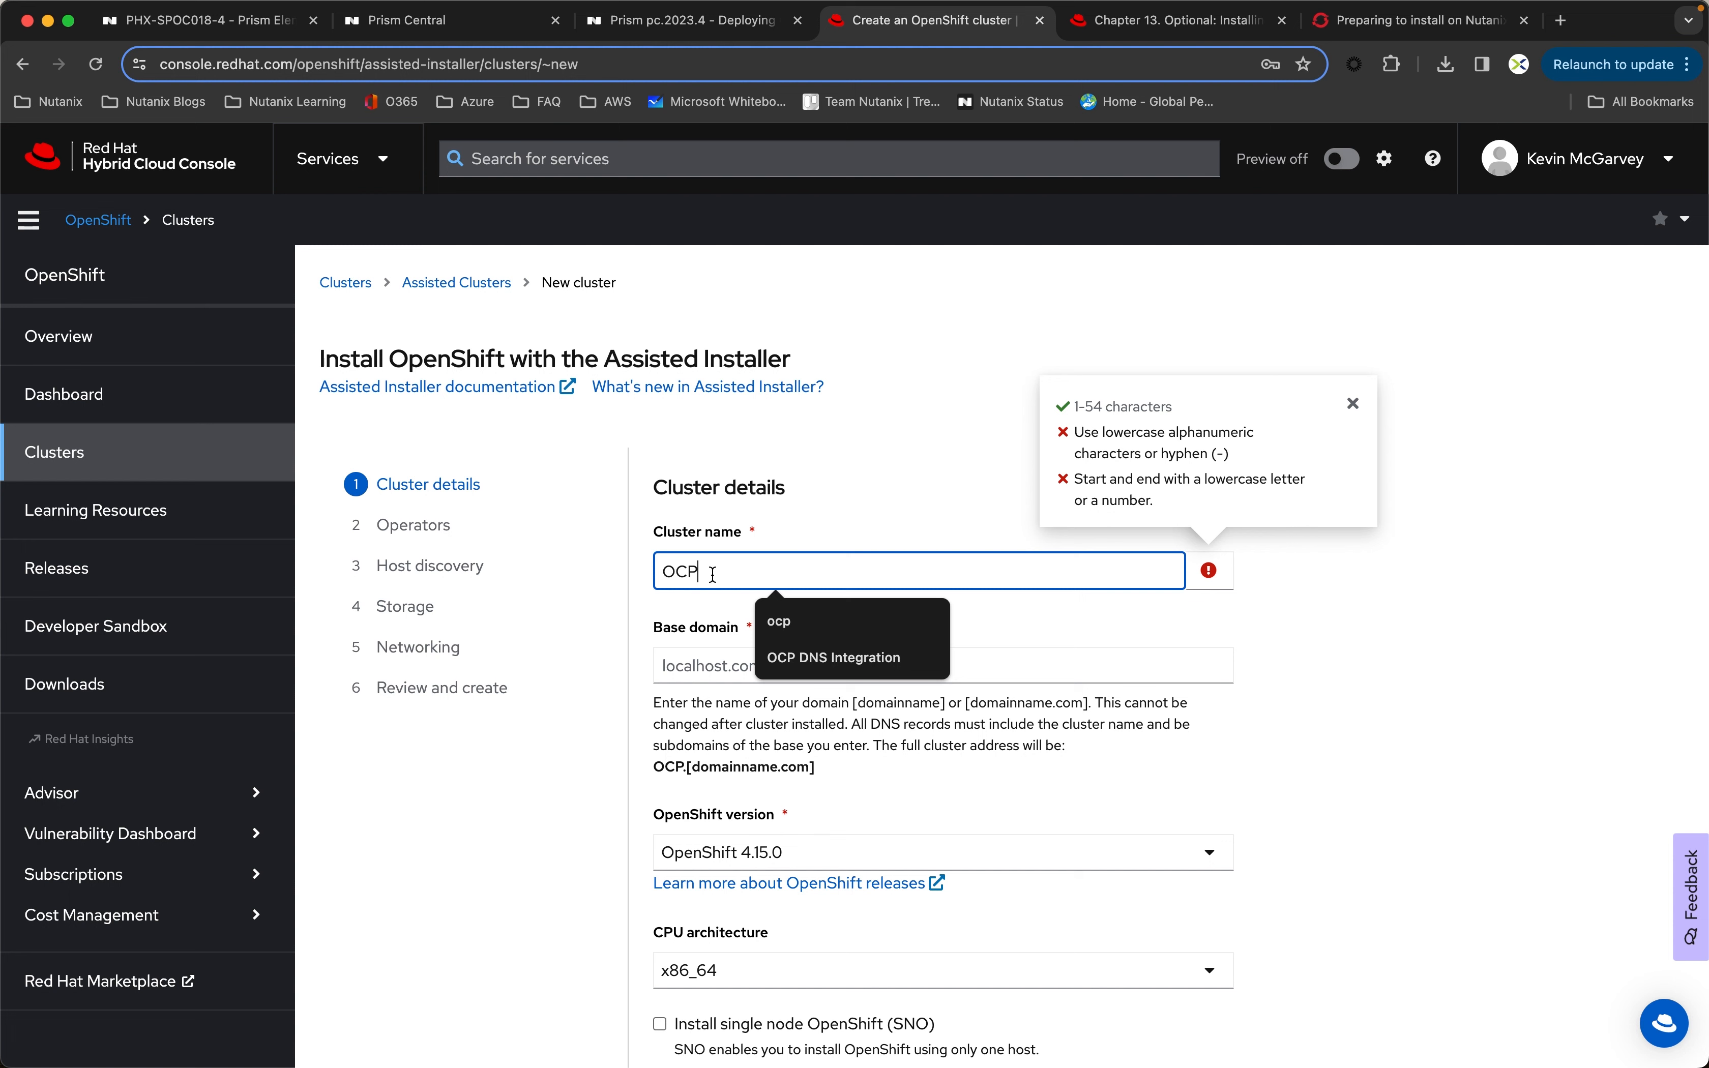
key(BackSpace)
key(BackSpace)
key(BackSpace)
text(ocp)
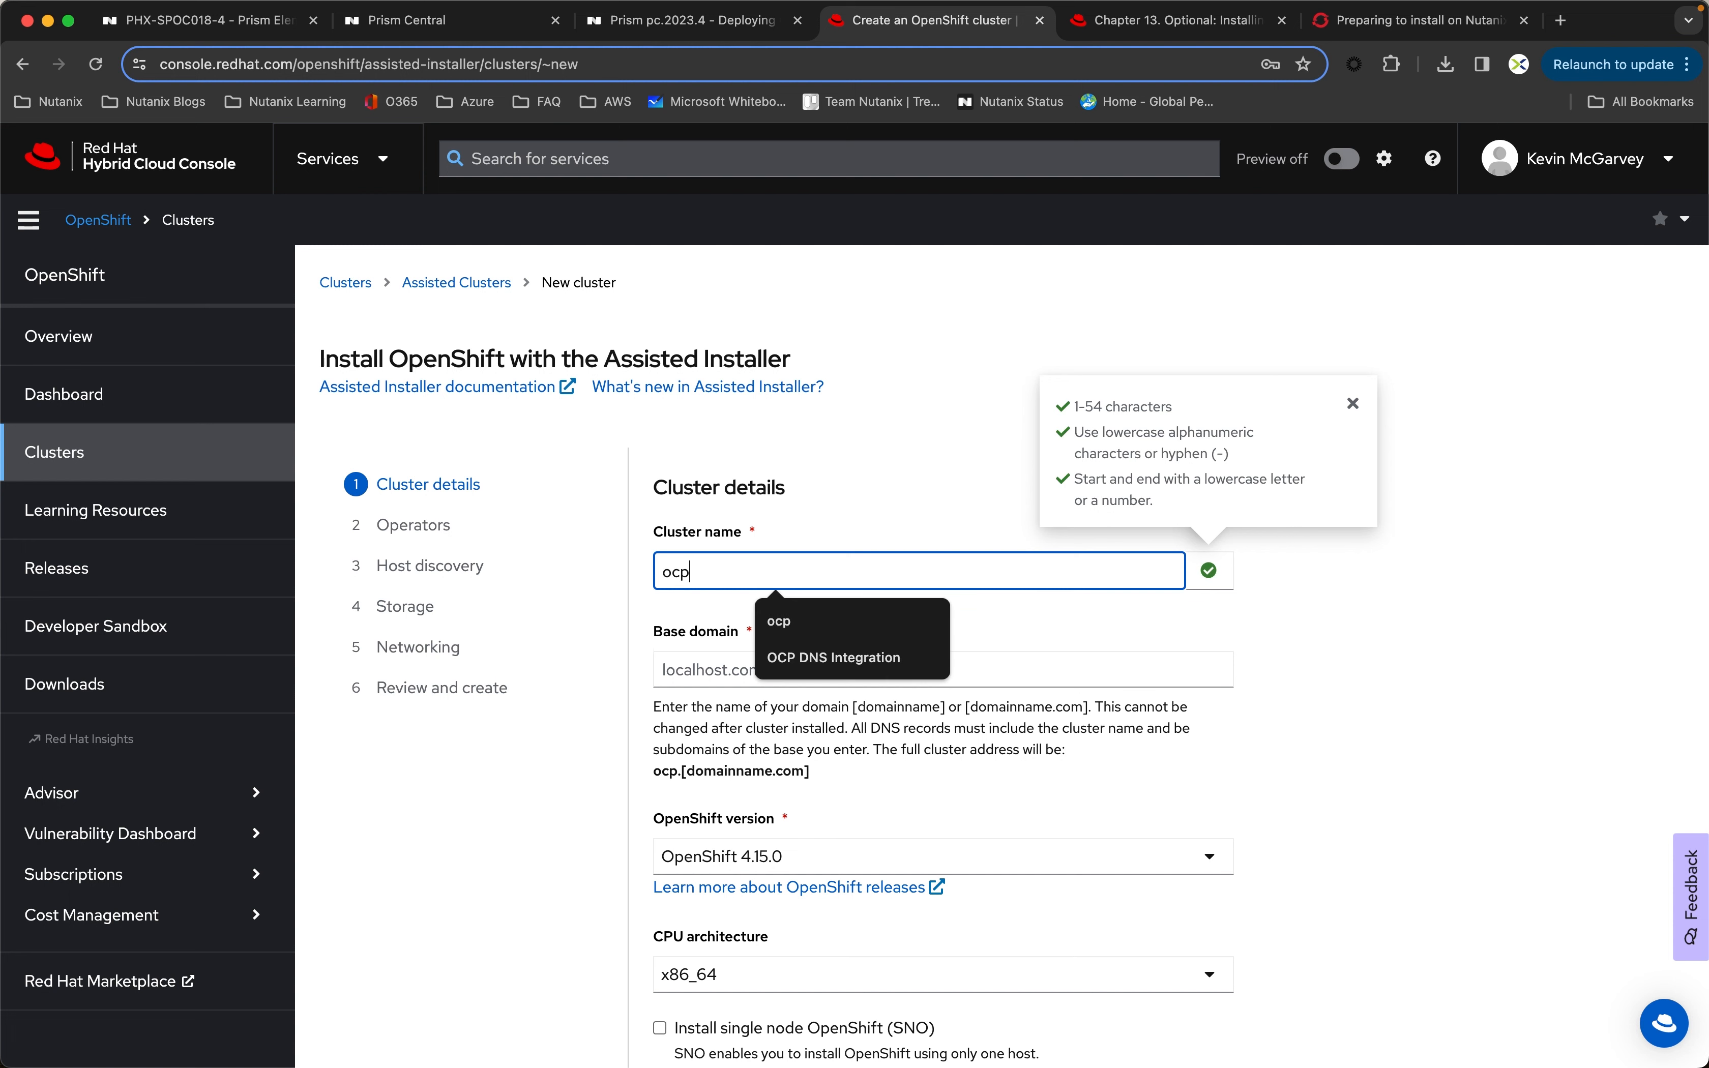
click(1236, 660)
Step: Set the cluster's base domain to ntnxlab.local
click(701, 676)
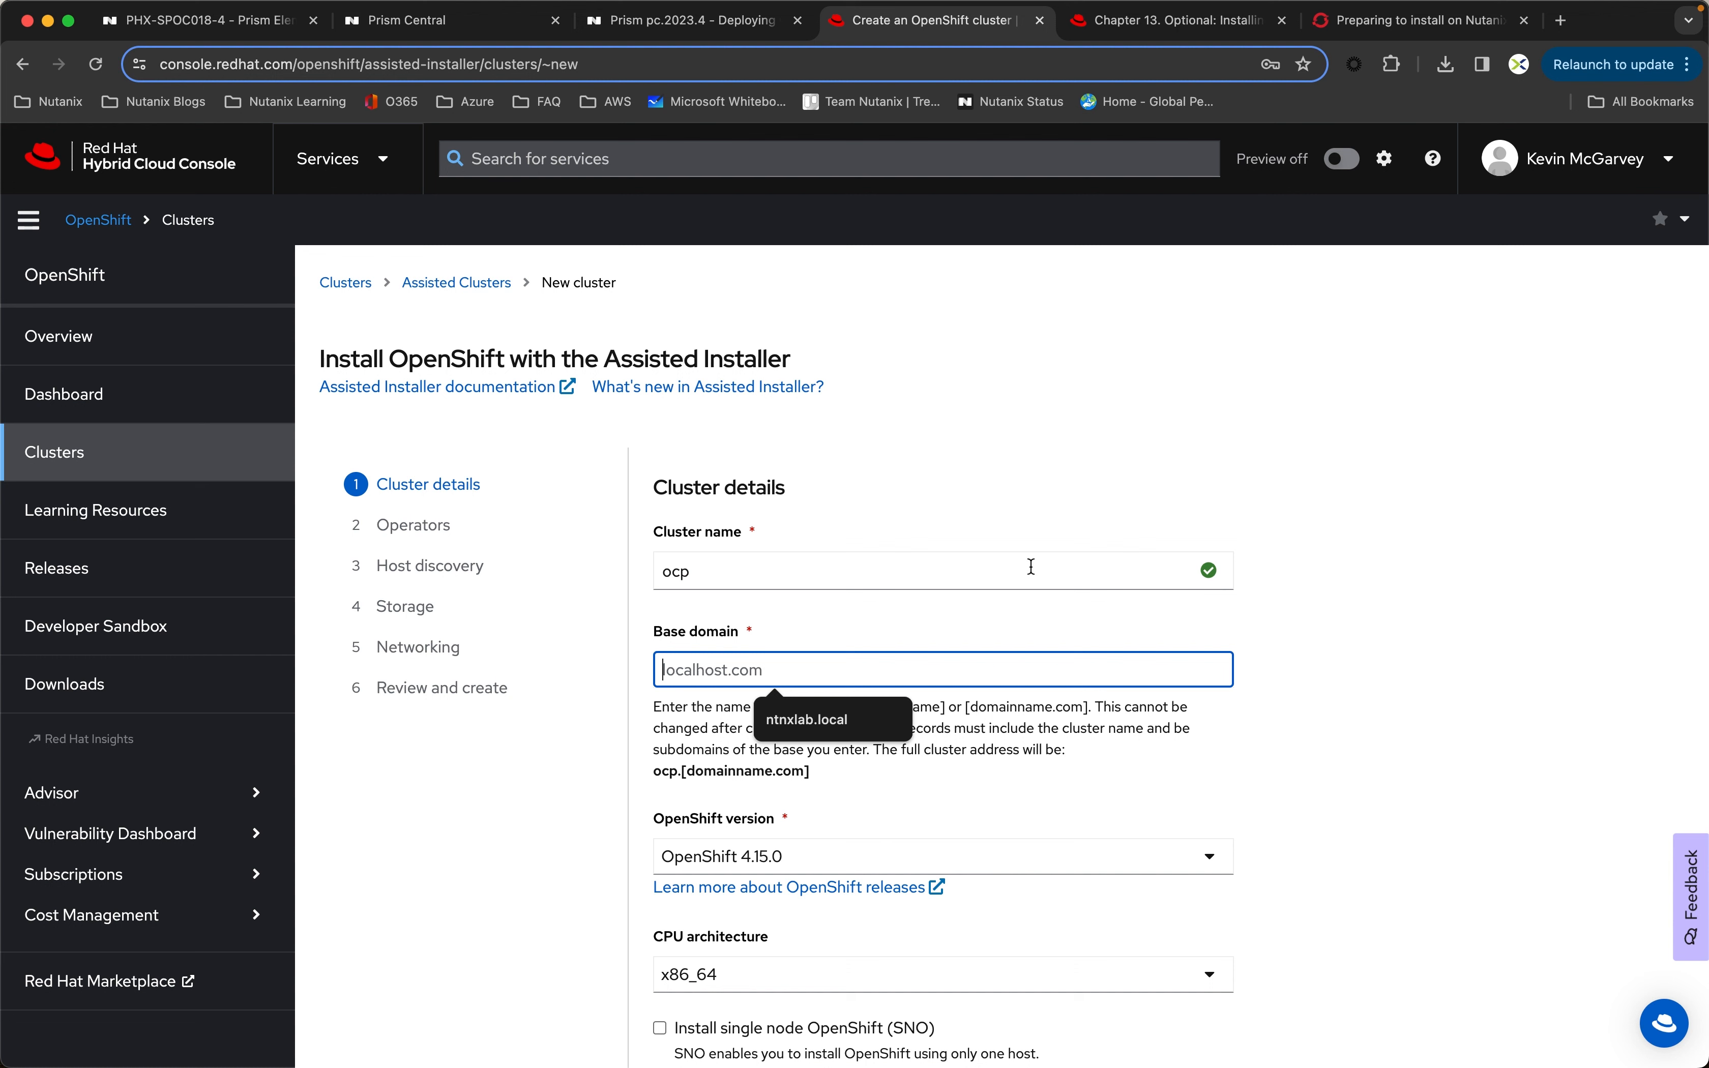
text(ntnxlab.local)
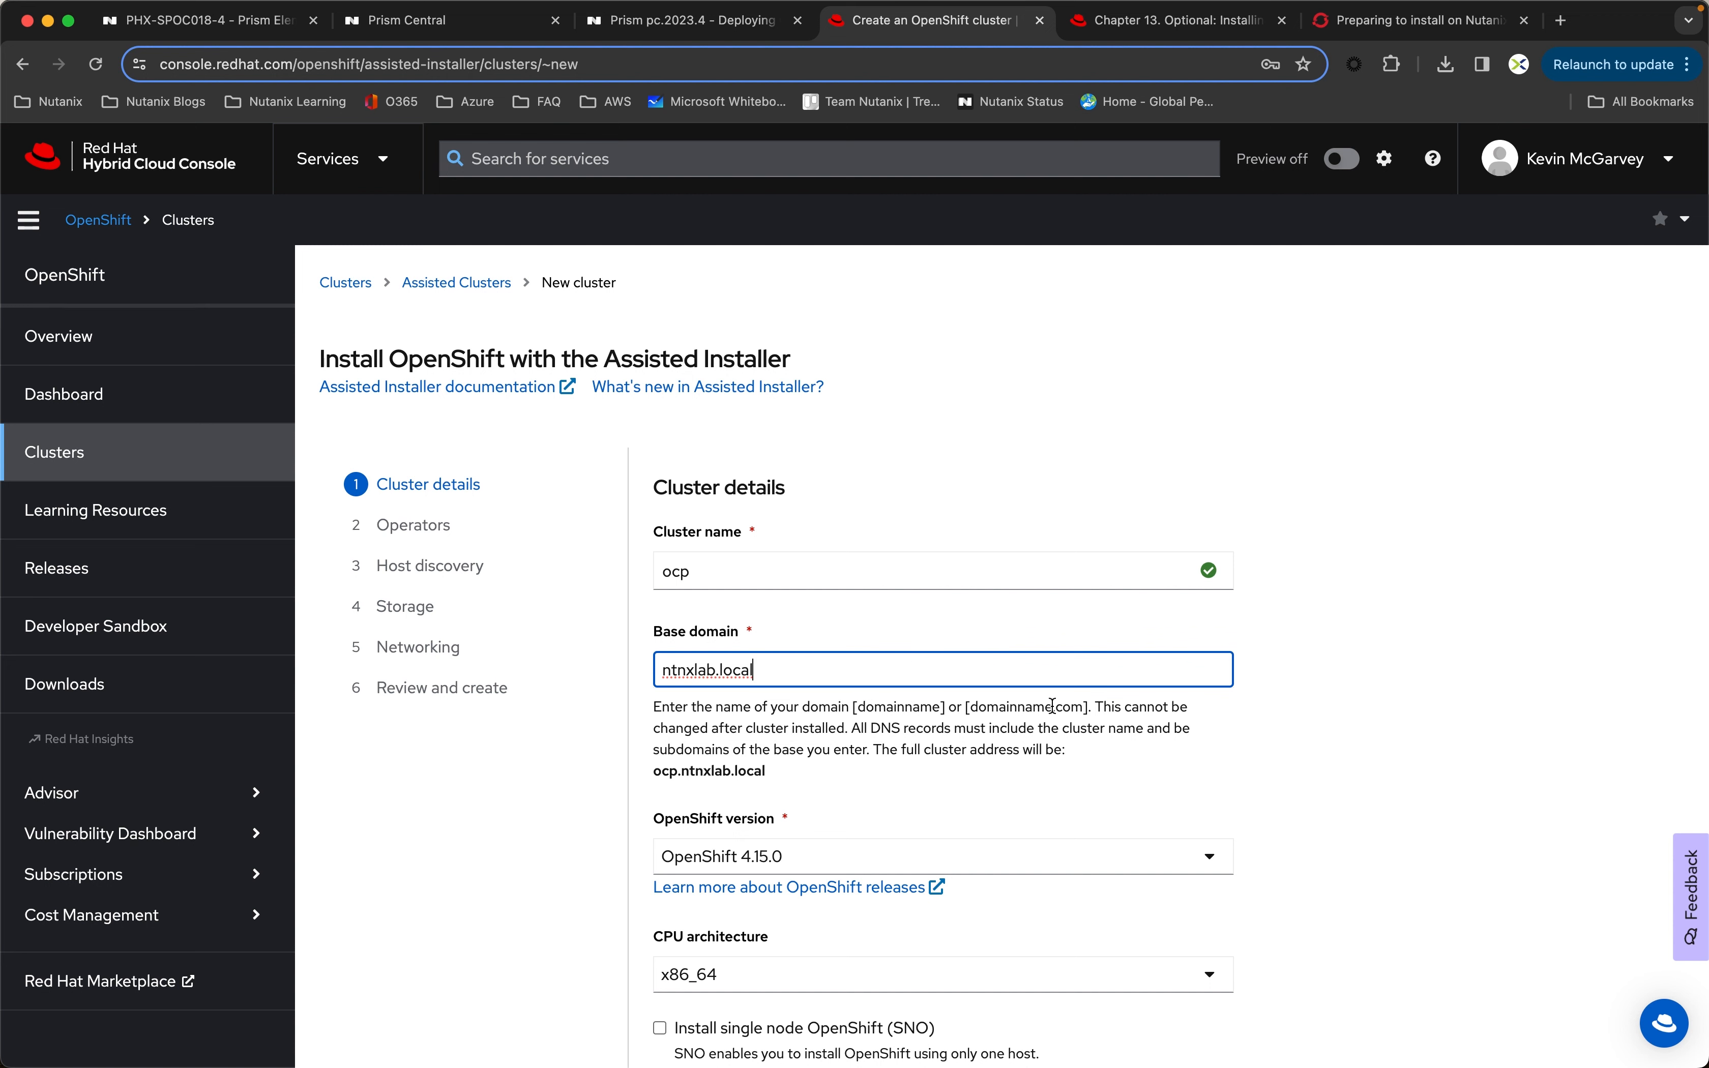
Step: Integrate the cluster with the Nutanix platform, keeping OpenShift 4.15.0 and DHCP-only networking, and continue to host discovery without optional operators
scroll(1338, 685, down, 5)
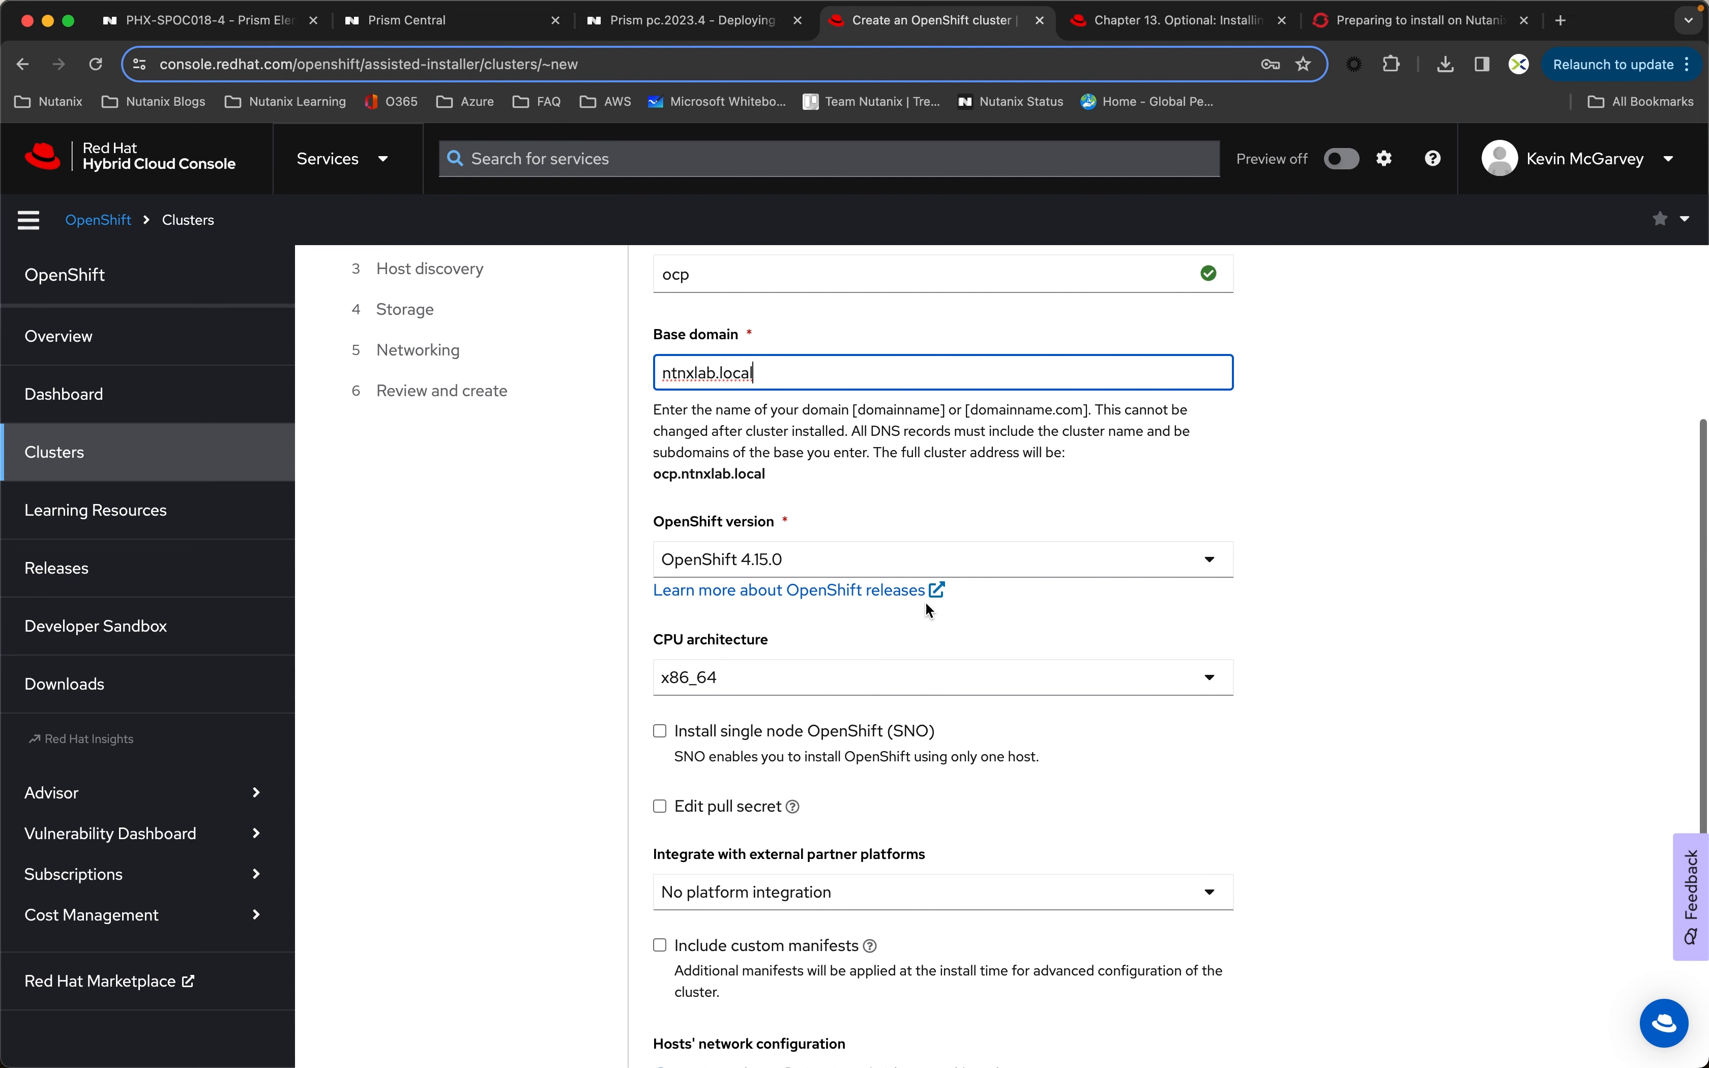
click(808, 564)
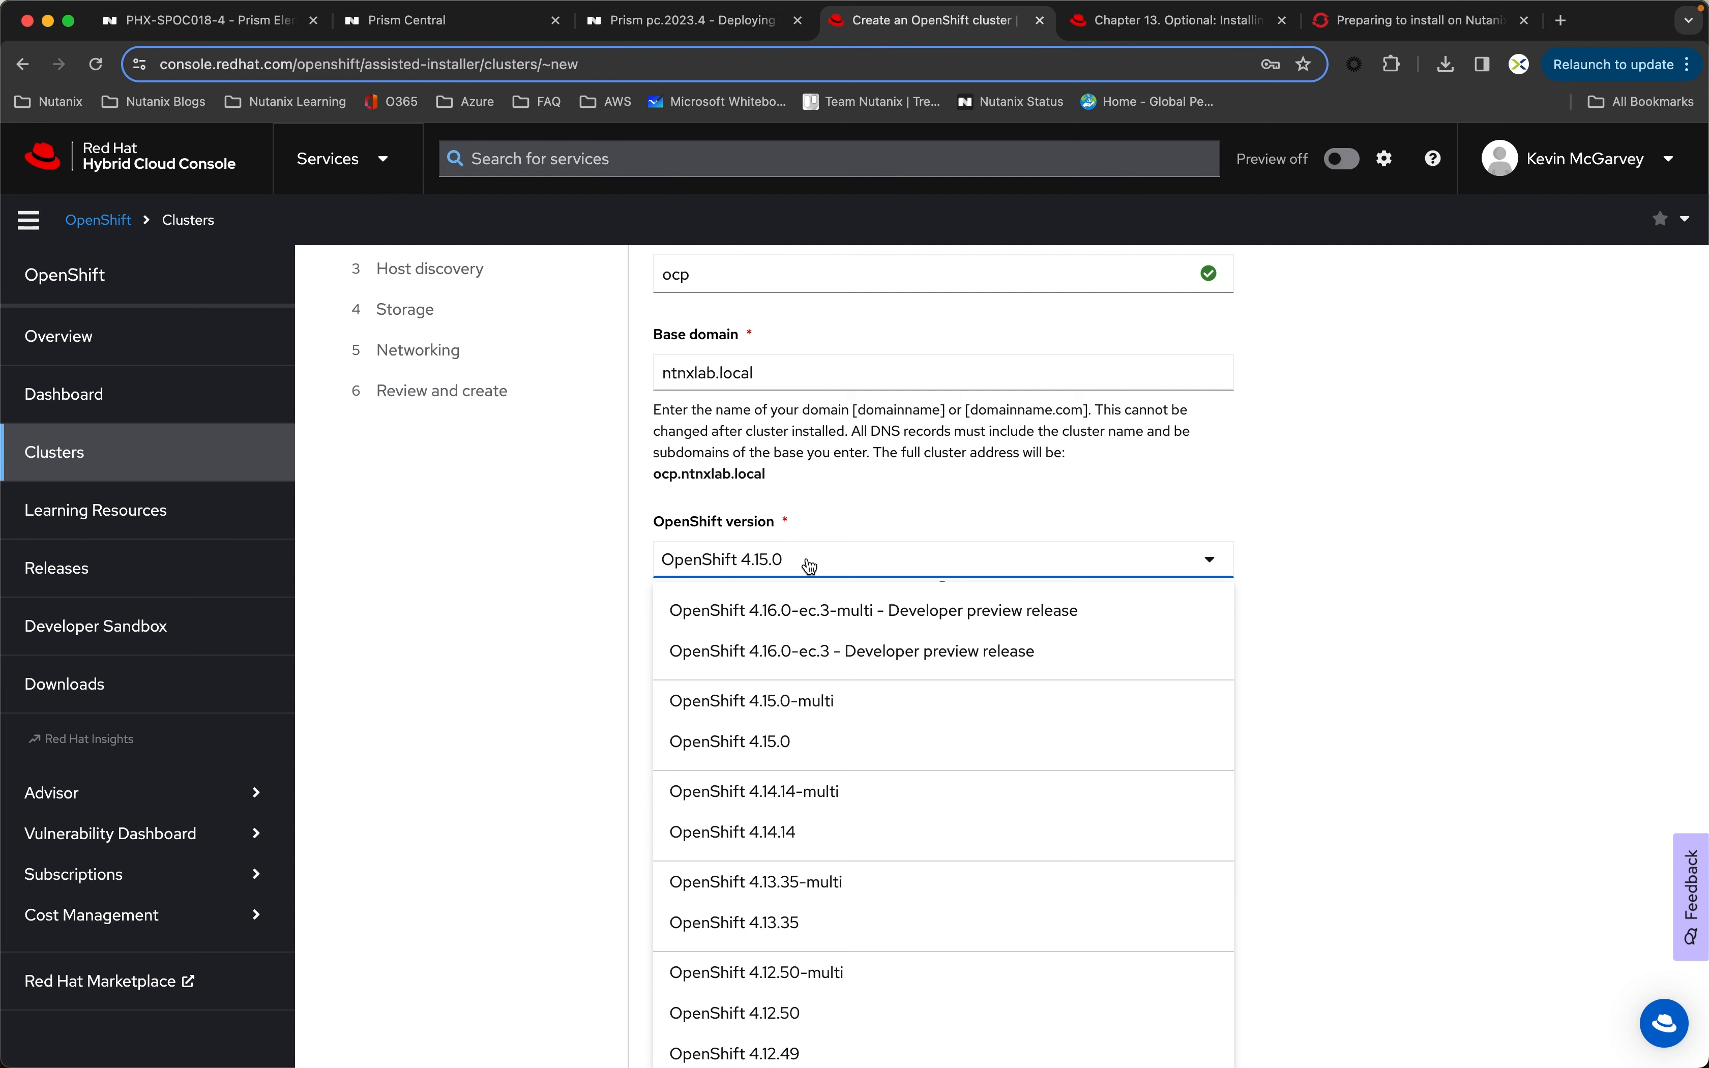
click(1414, 540)
scroll(1311, 582, down, 5)
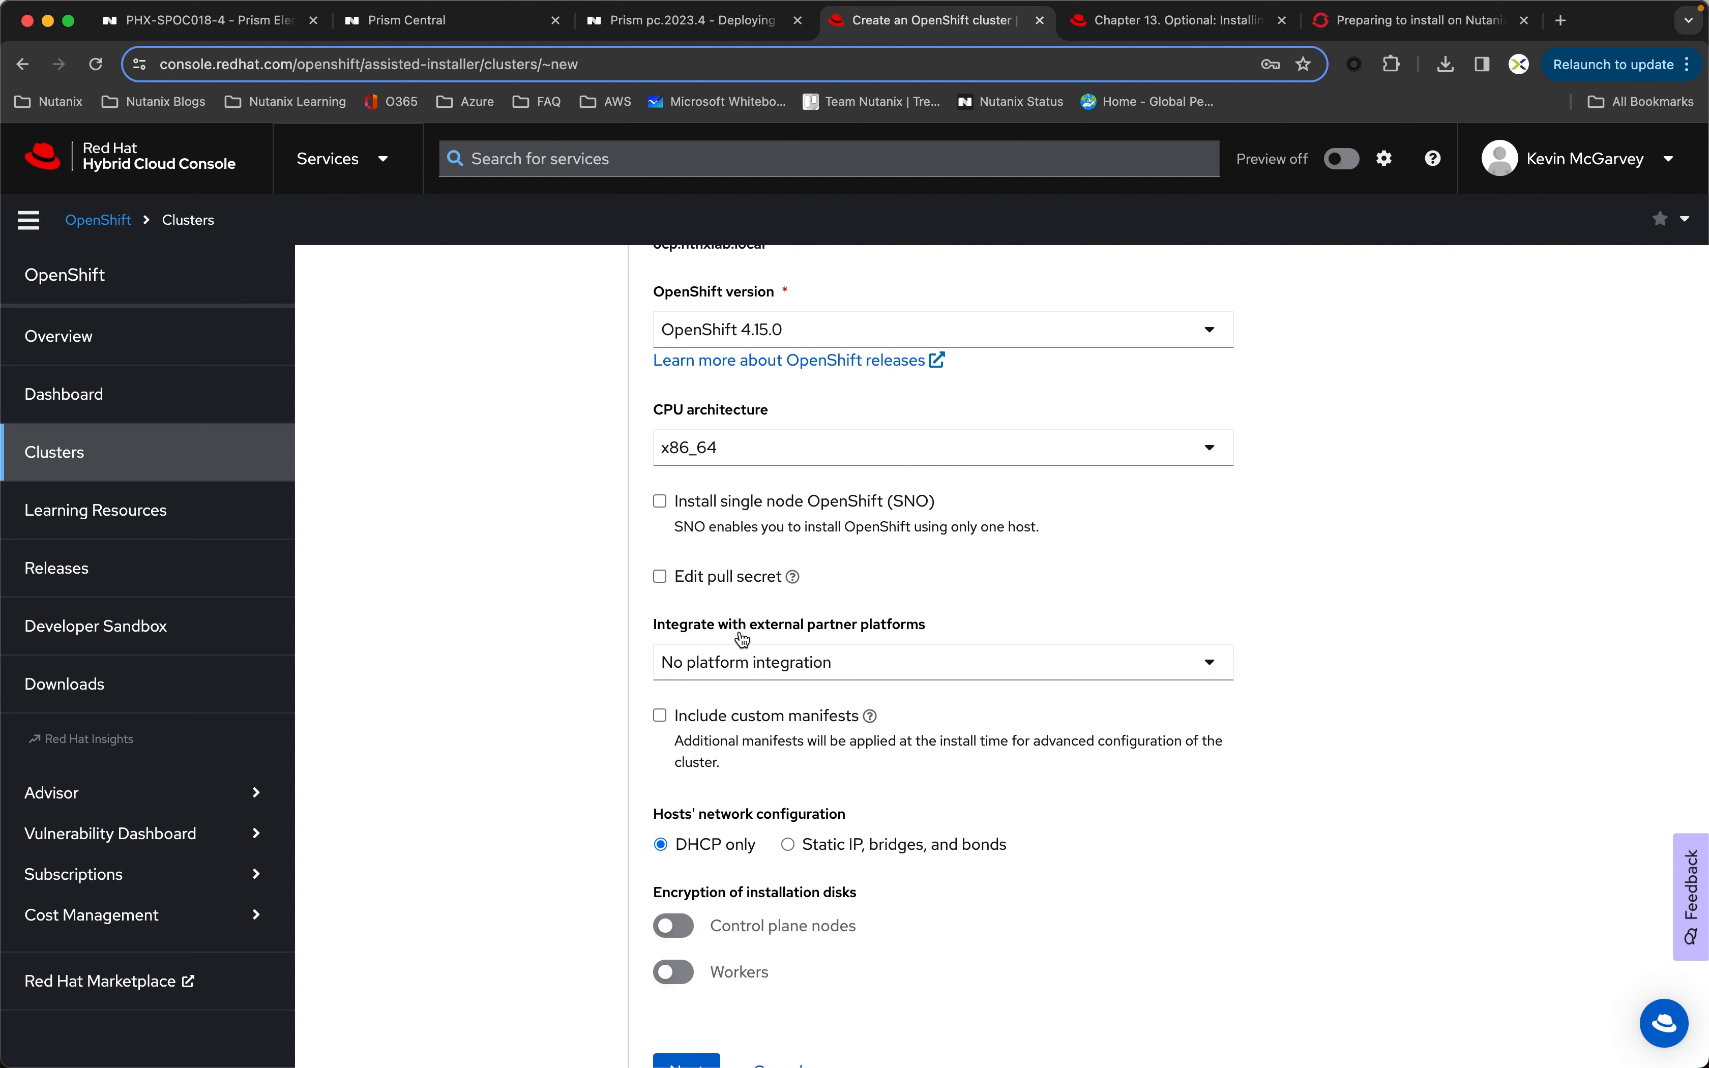
click(734, 671)
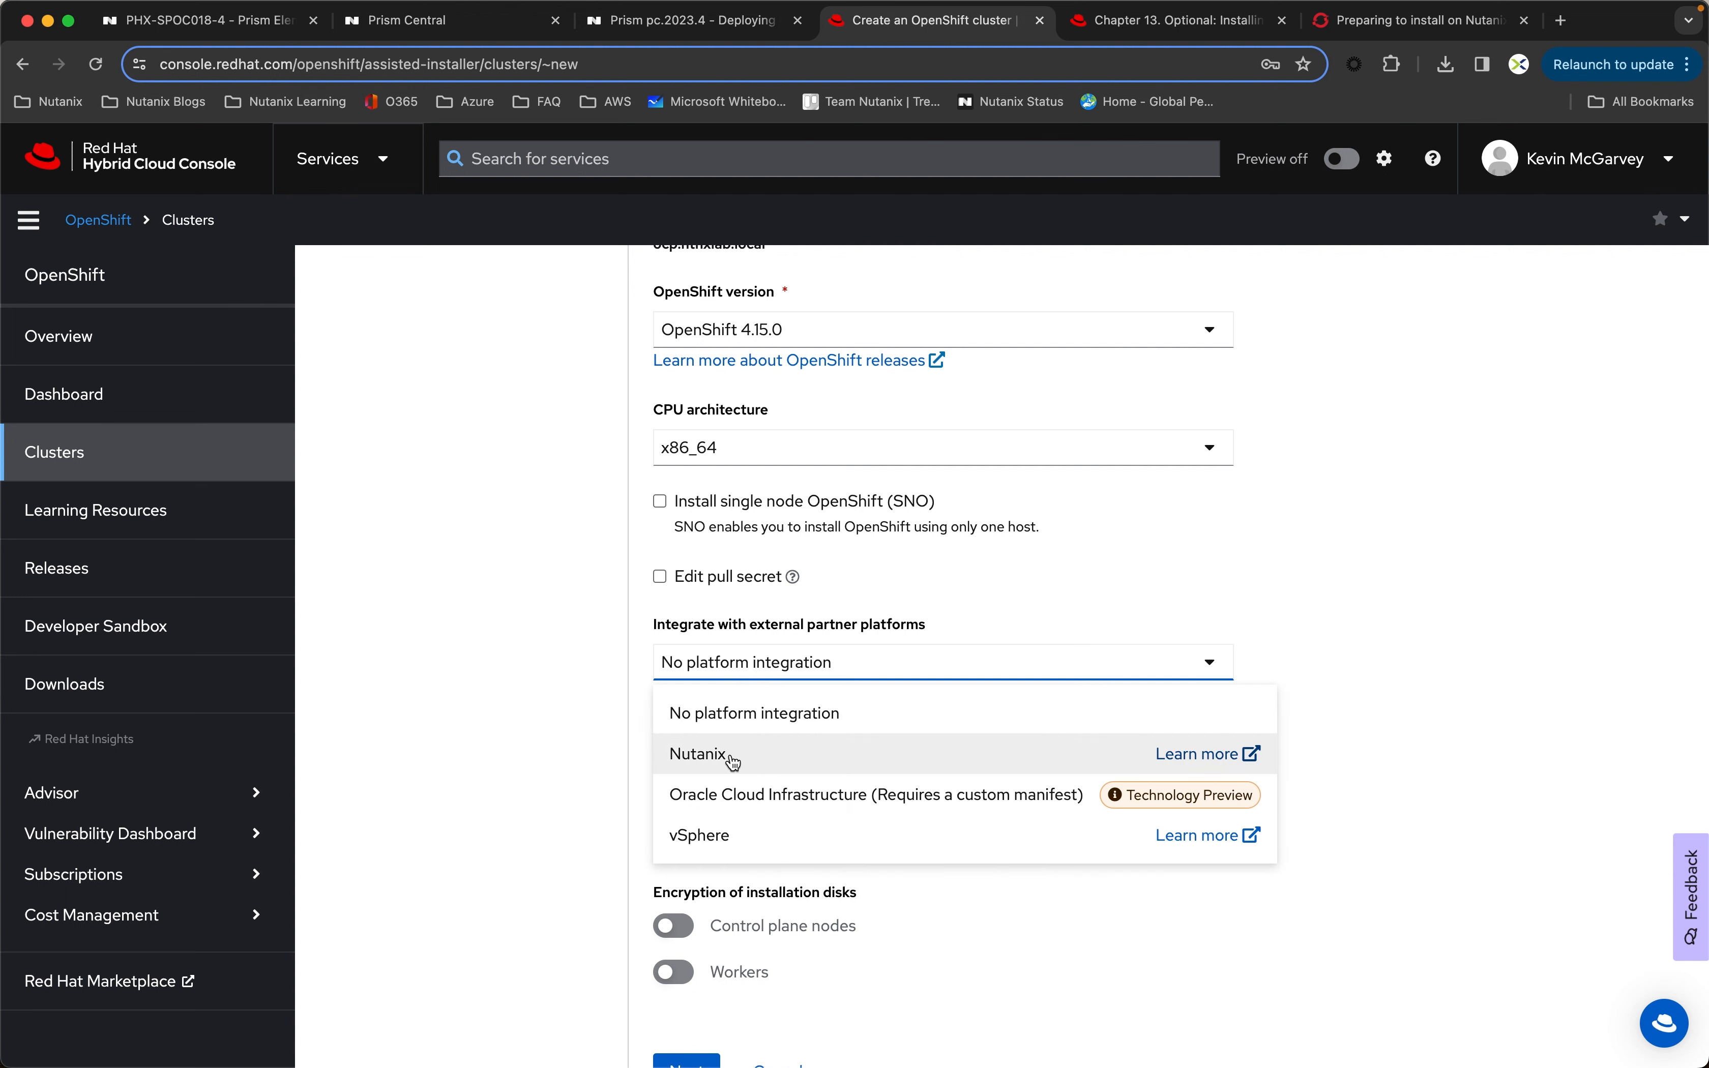
click(760, 761)
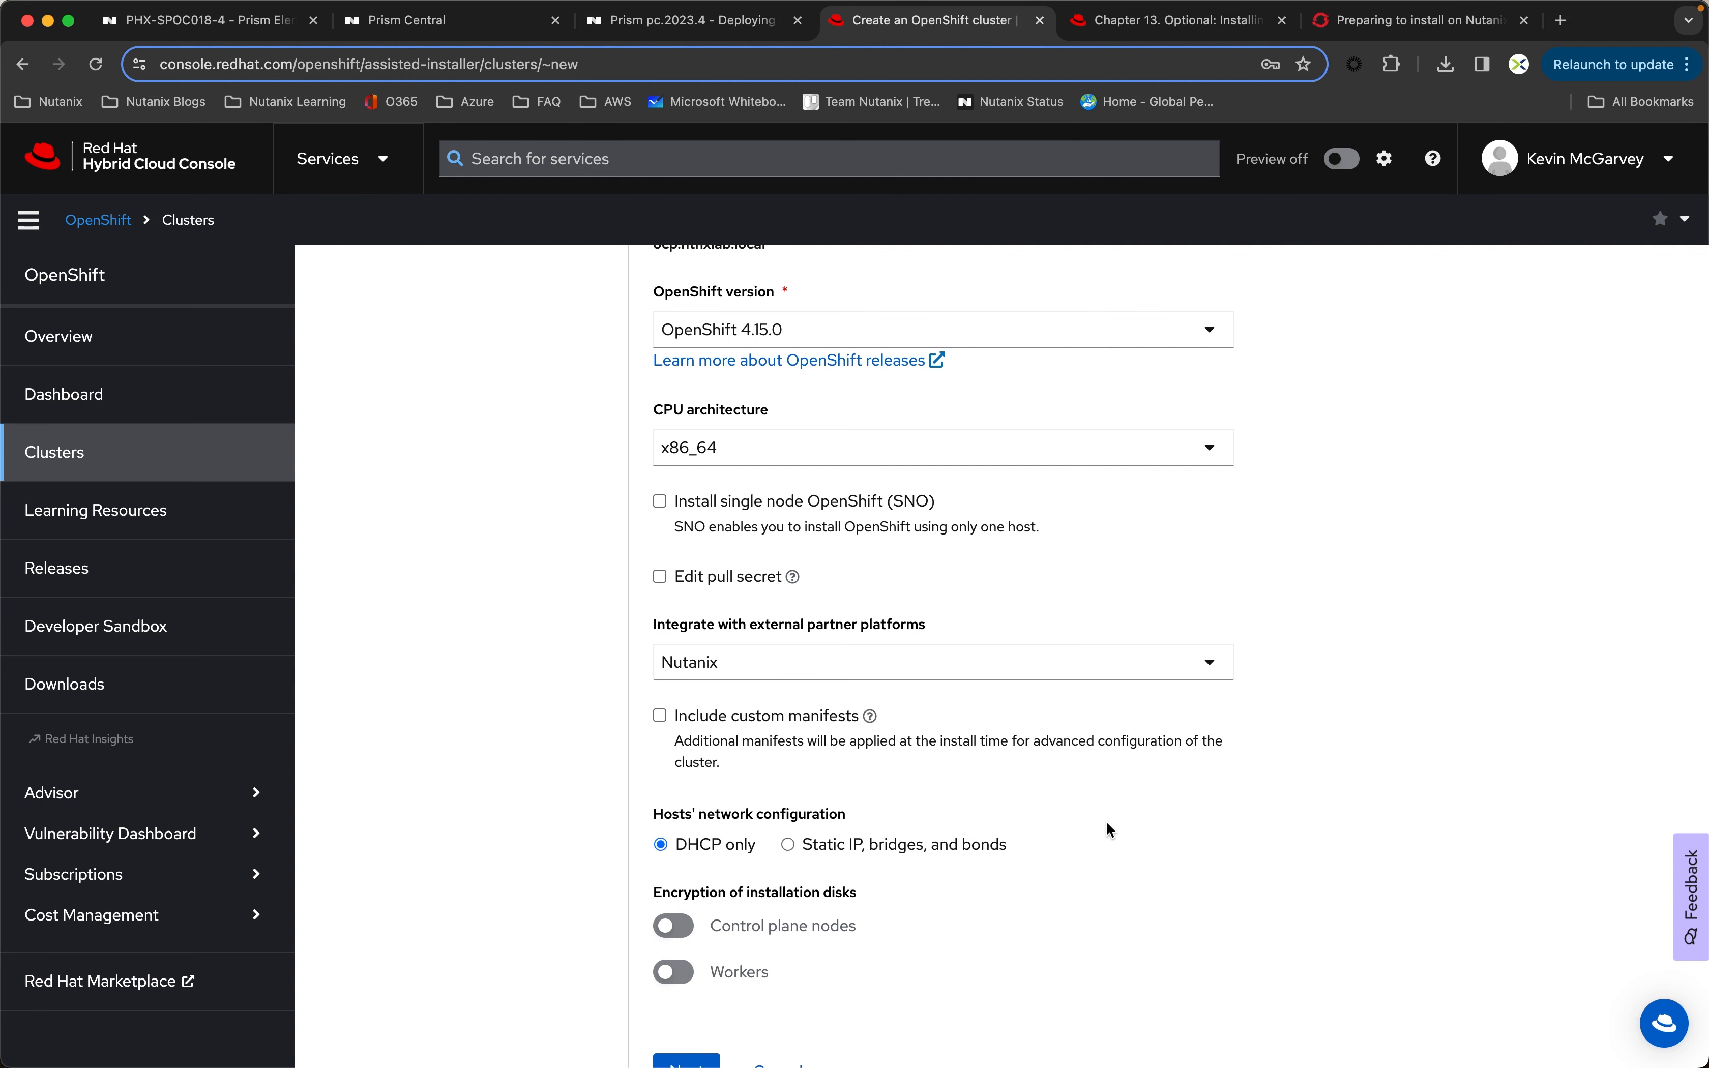
scroll(1107, 825, down, 1)
click(689, 1002)
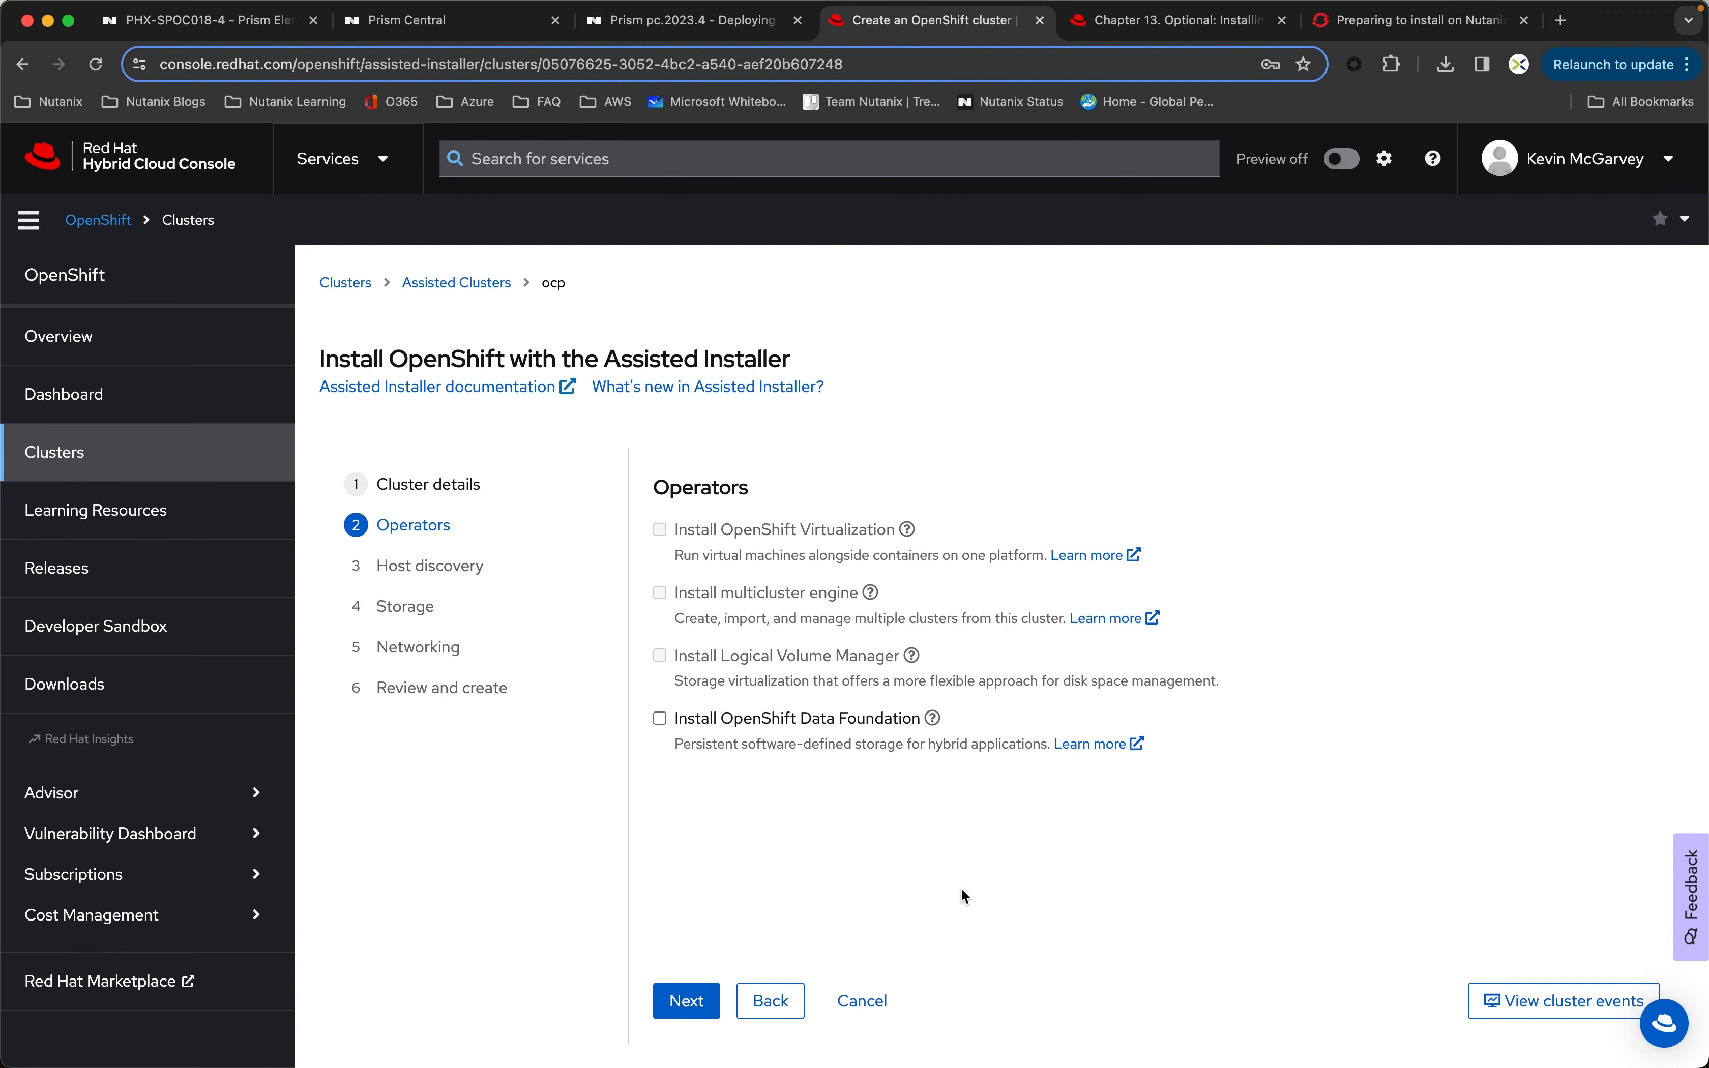
click(689, 1002)
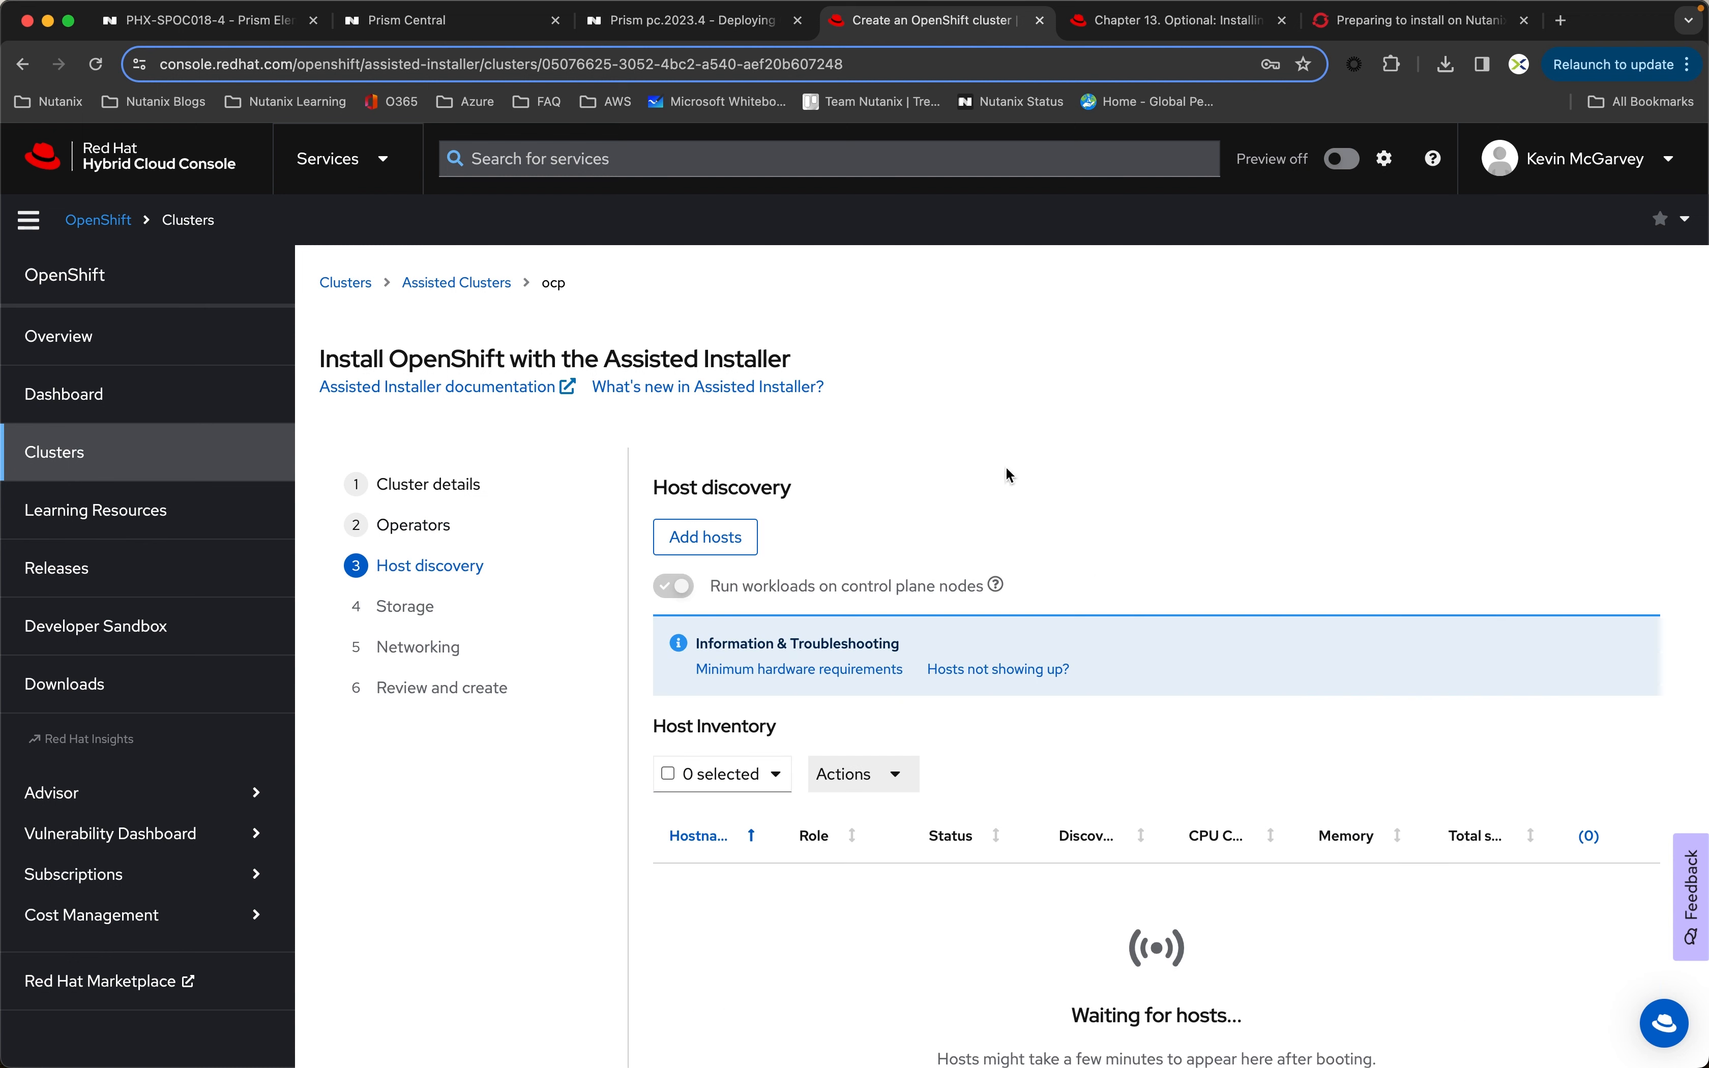
Step: Generate a Discovery ISO for adding hosts with the minimal image file provisioning type, and download it
scroll(1047, 490, down, 2)
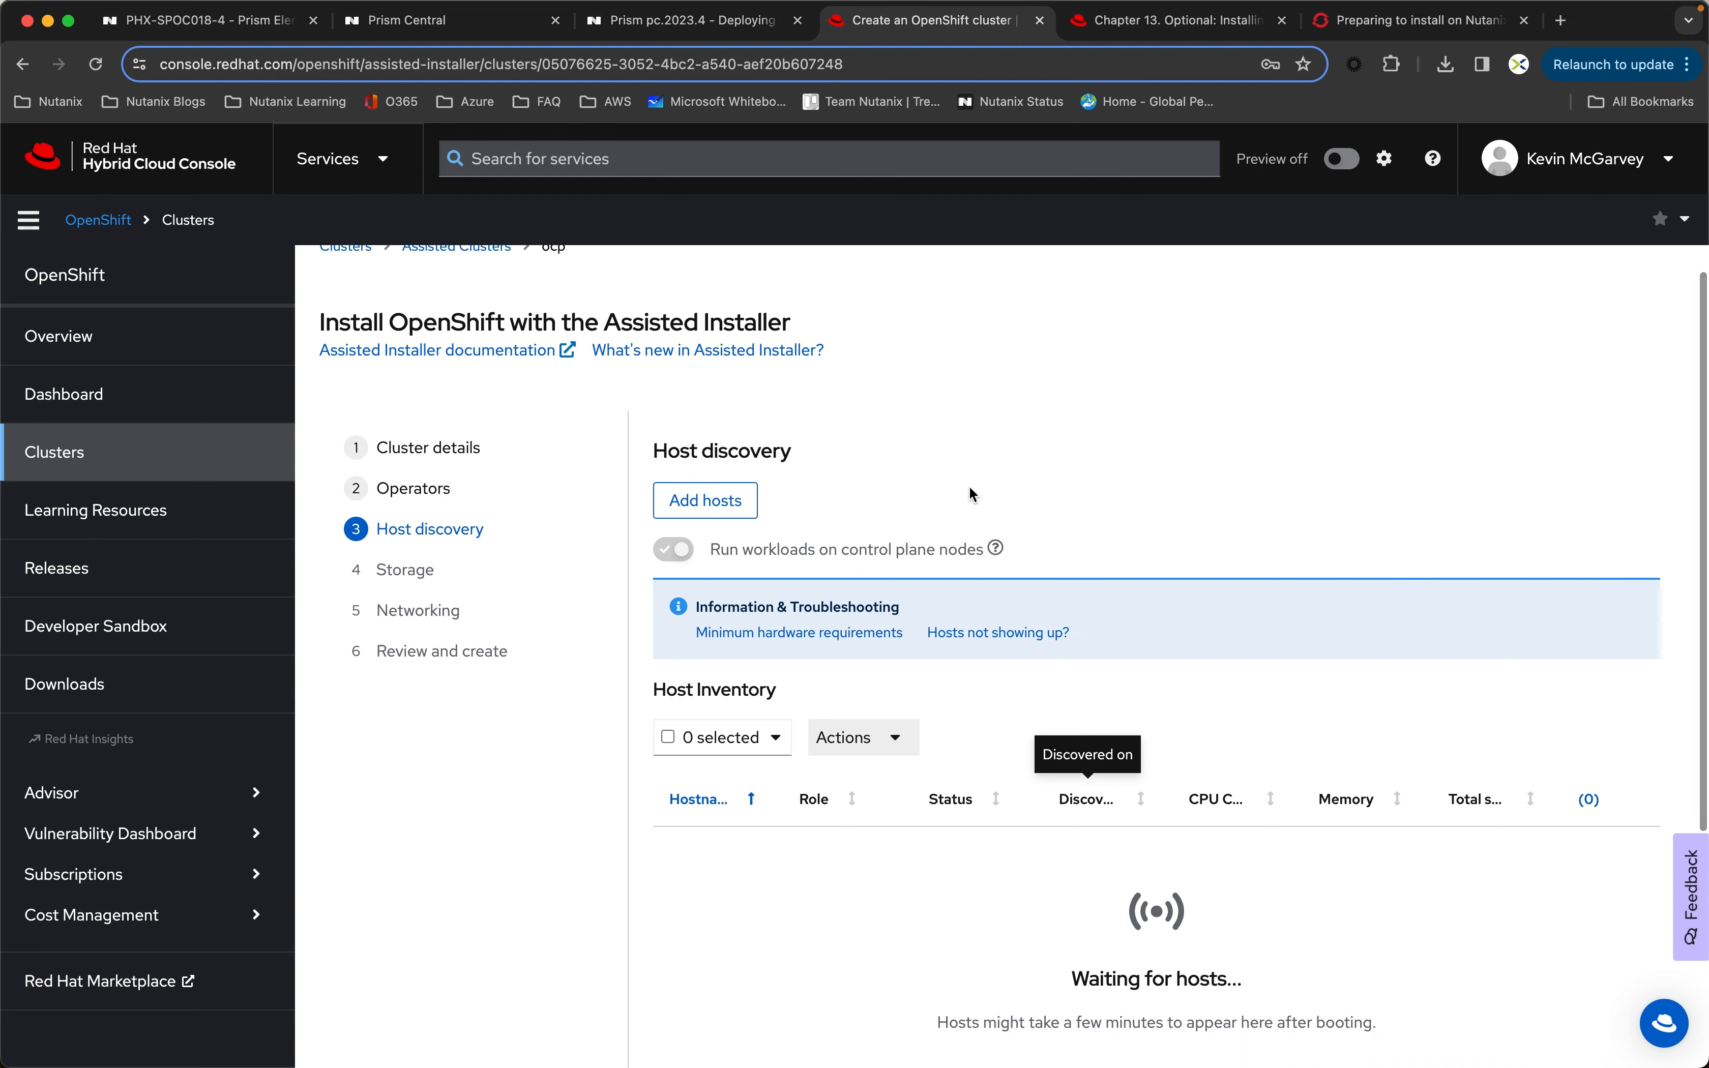
scroll(971, 492, down, 2)
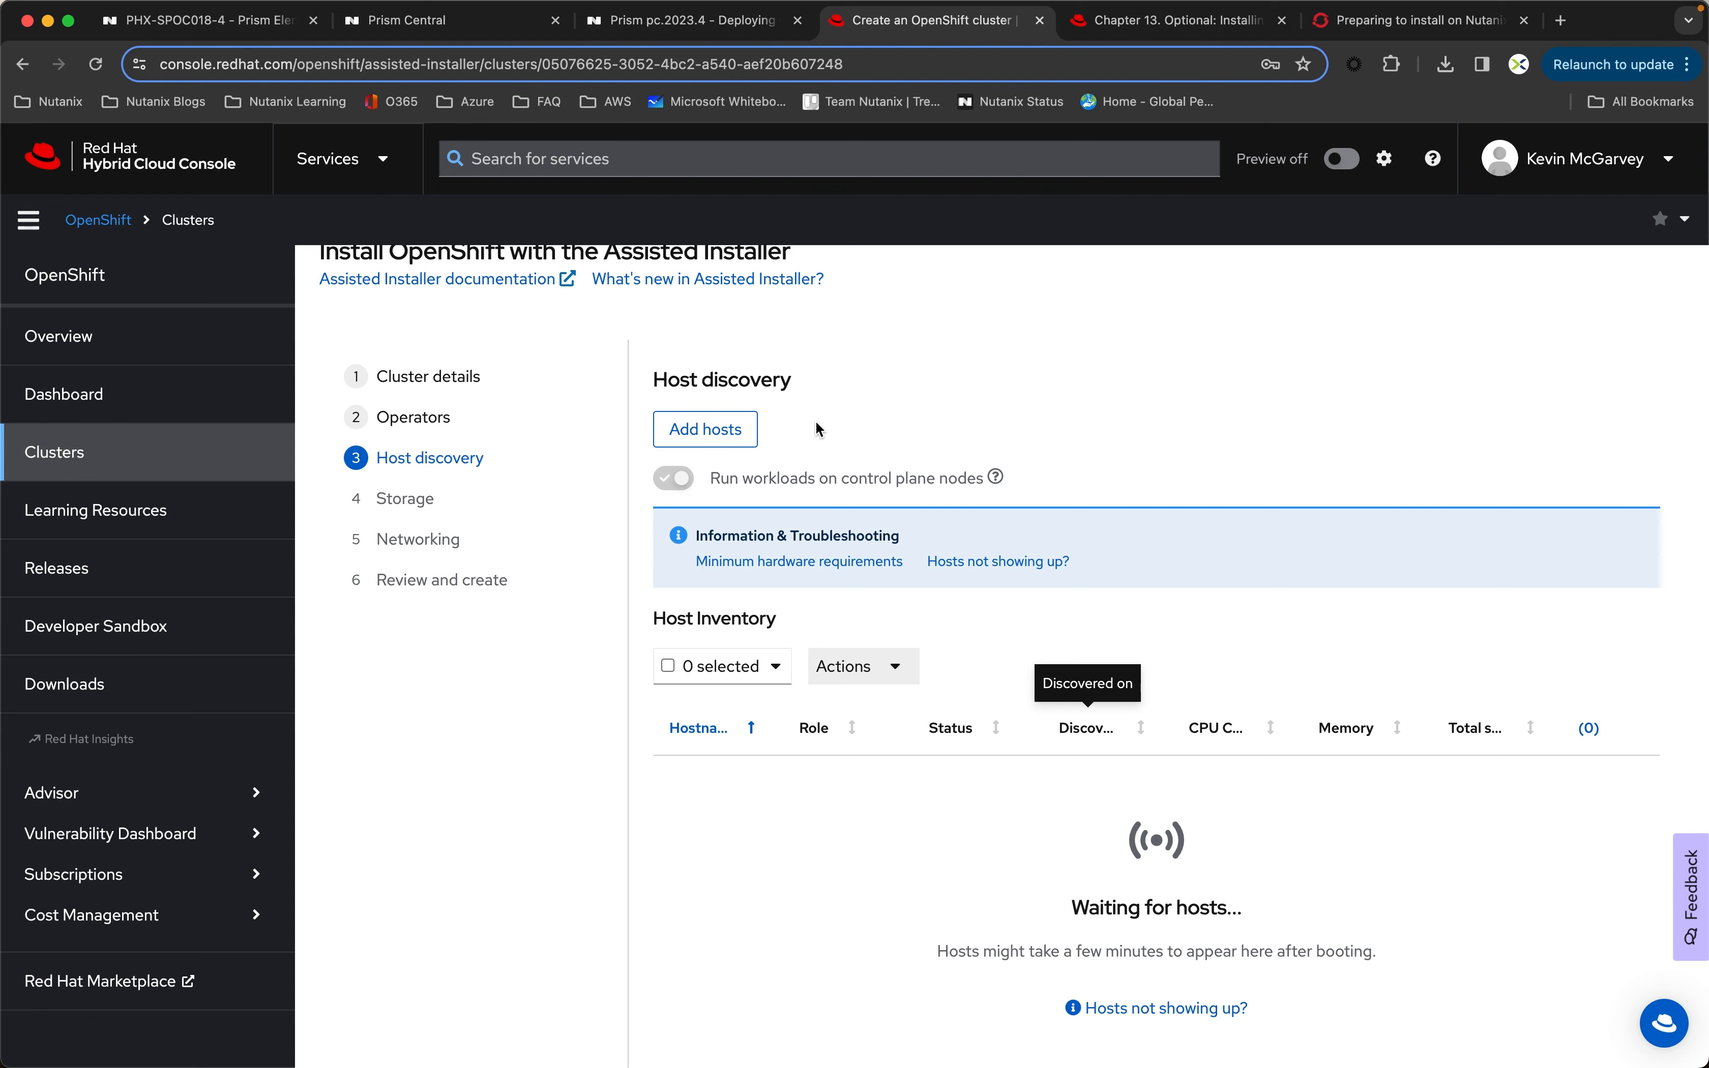
click(721, 436)
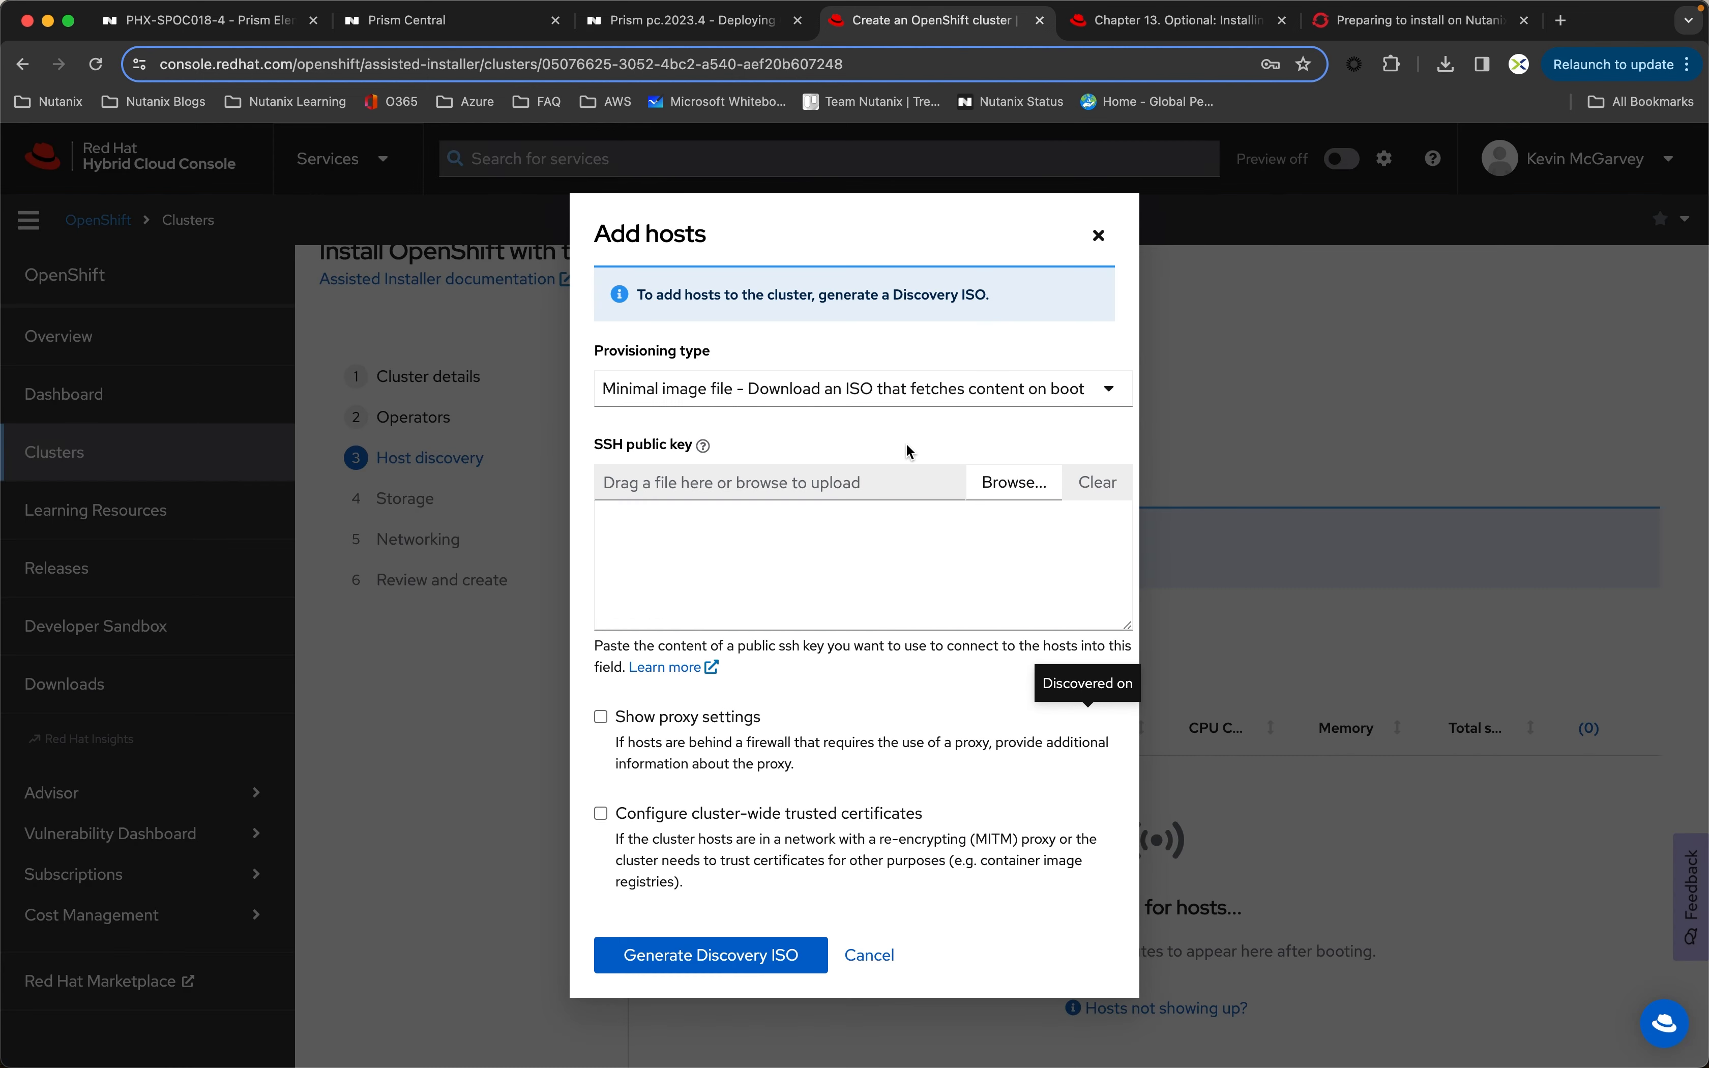
click(720, 962)
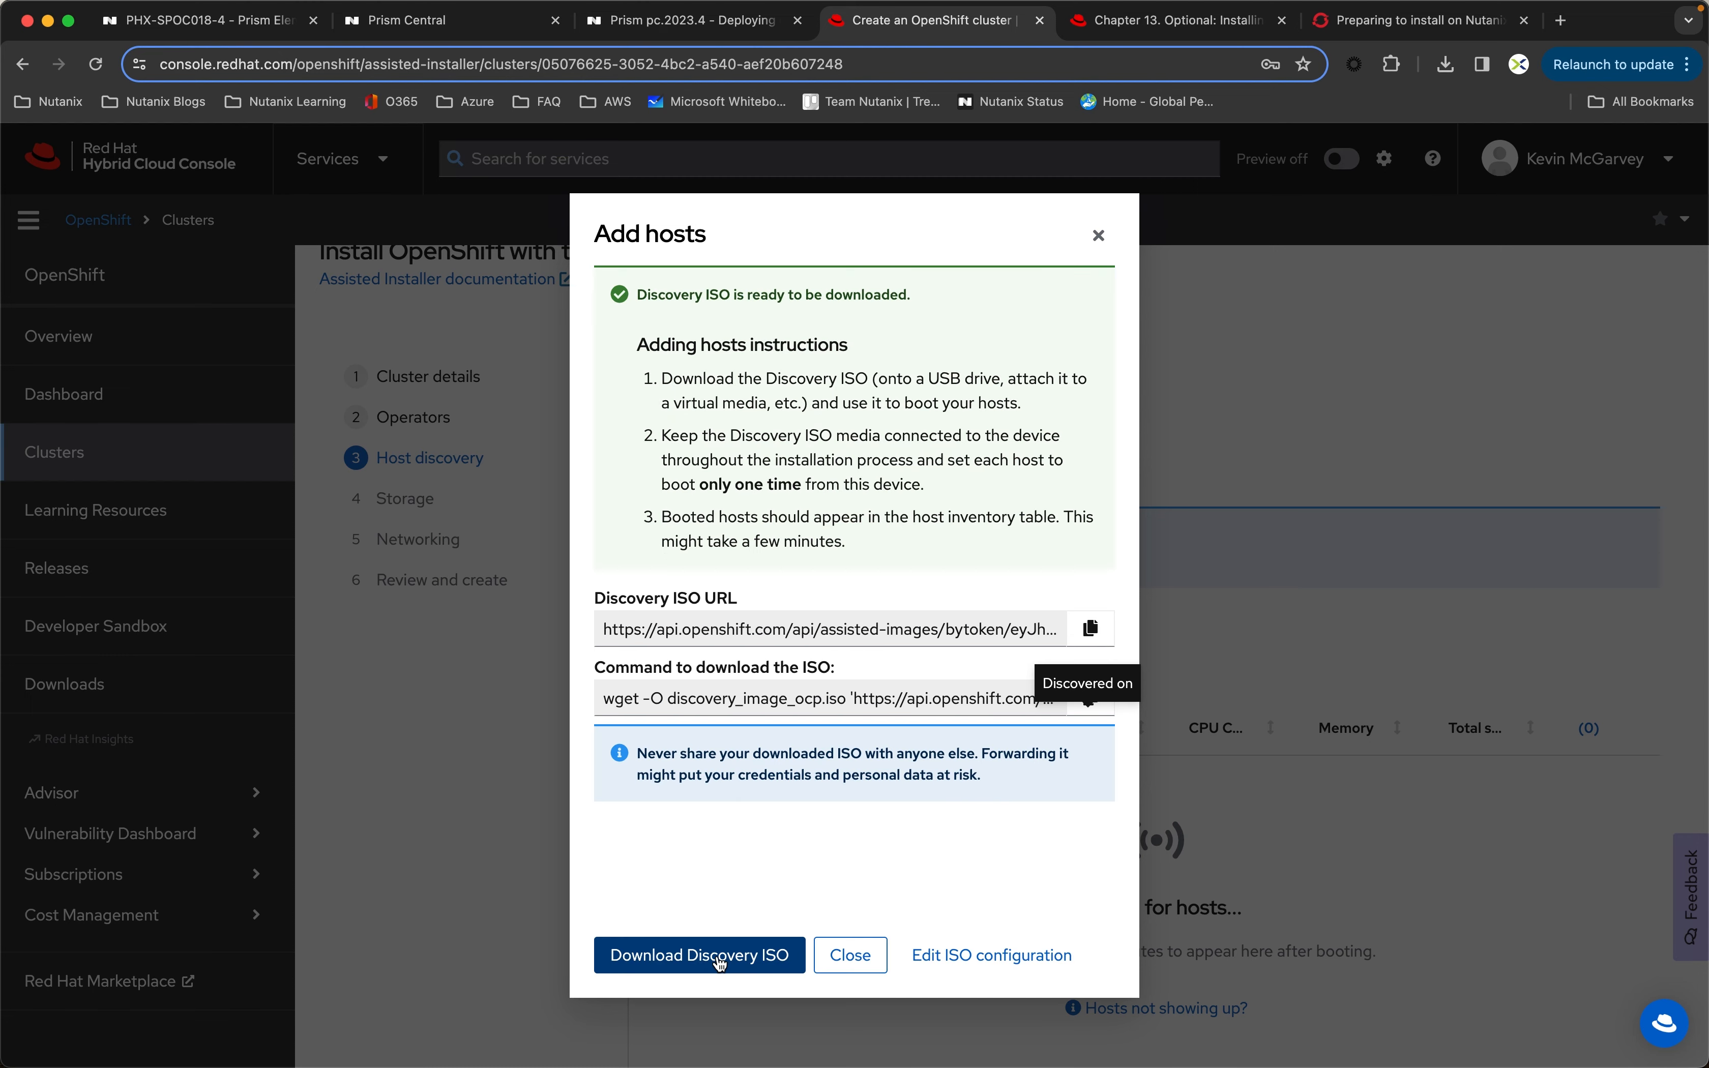
click(707, 961)
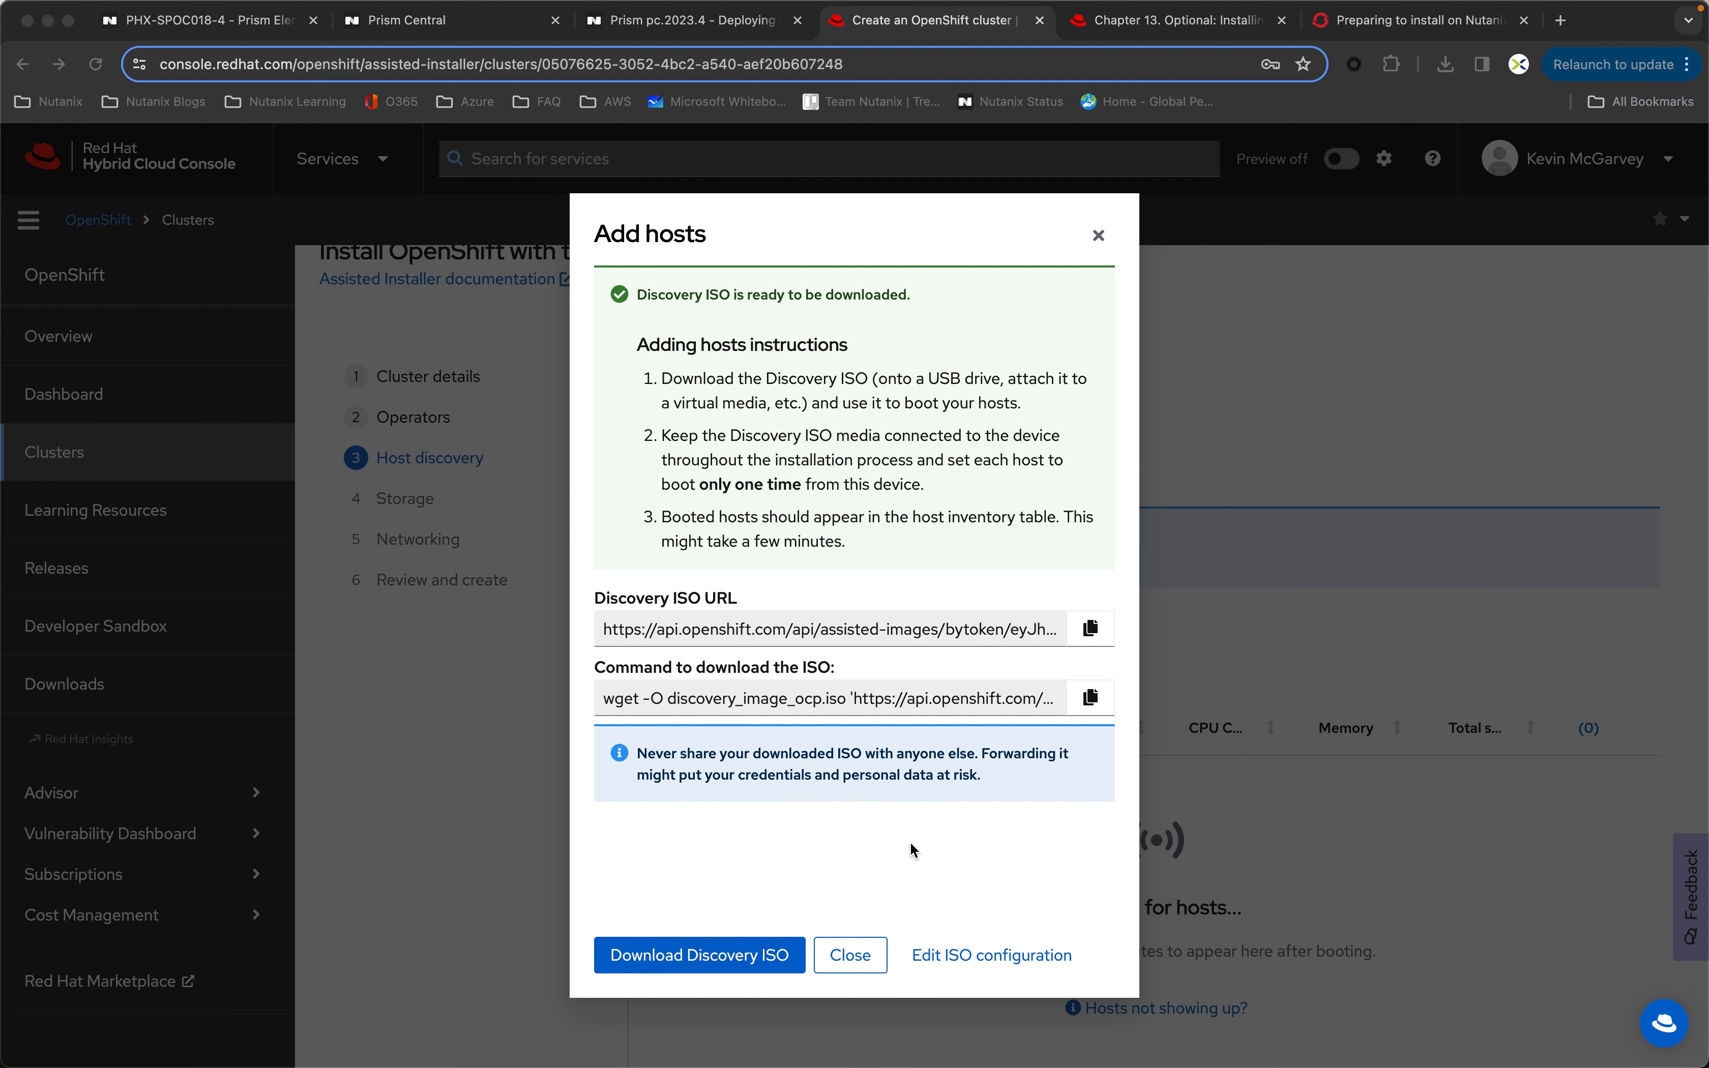
click(849, 959)
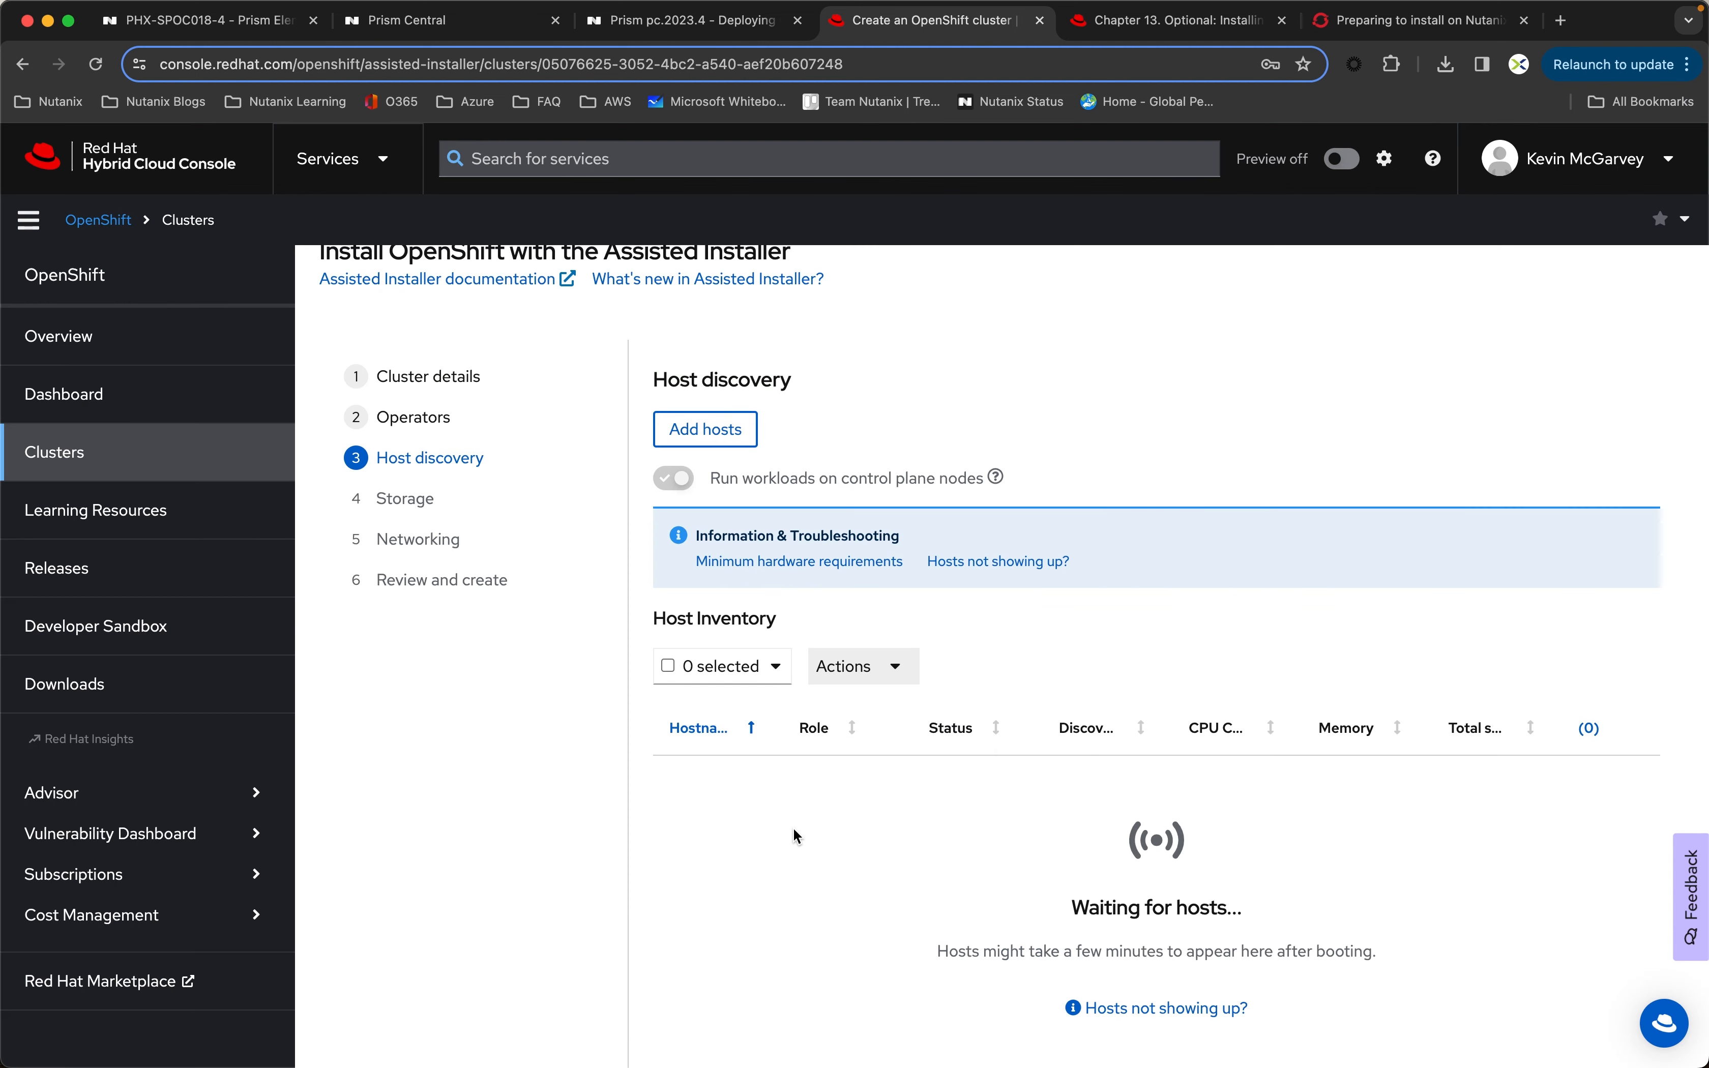
Step: Check the recent image tasks in Prism Element, and in Prism Central start creating 3 VMs named control-plane
click(189, 24)
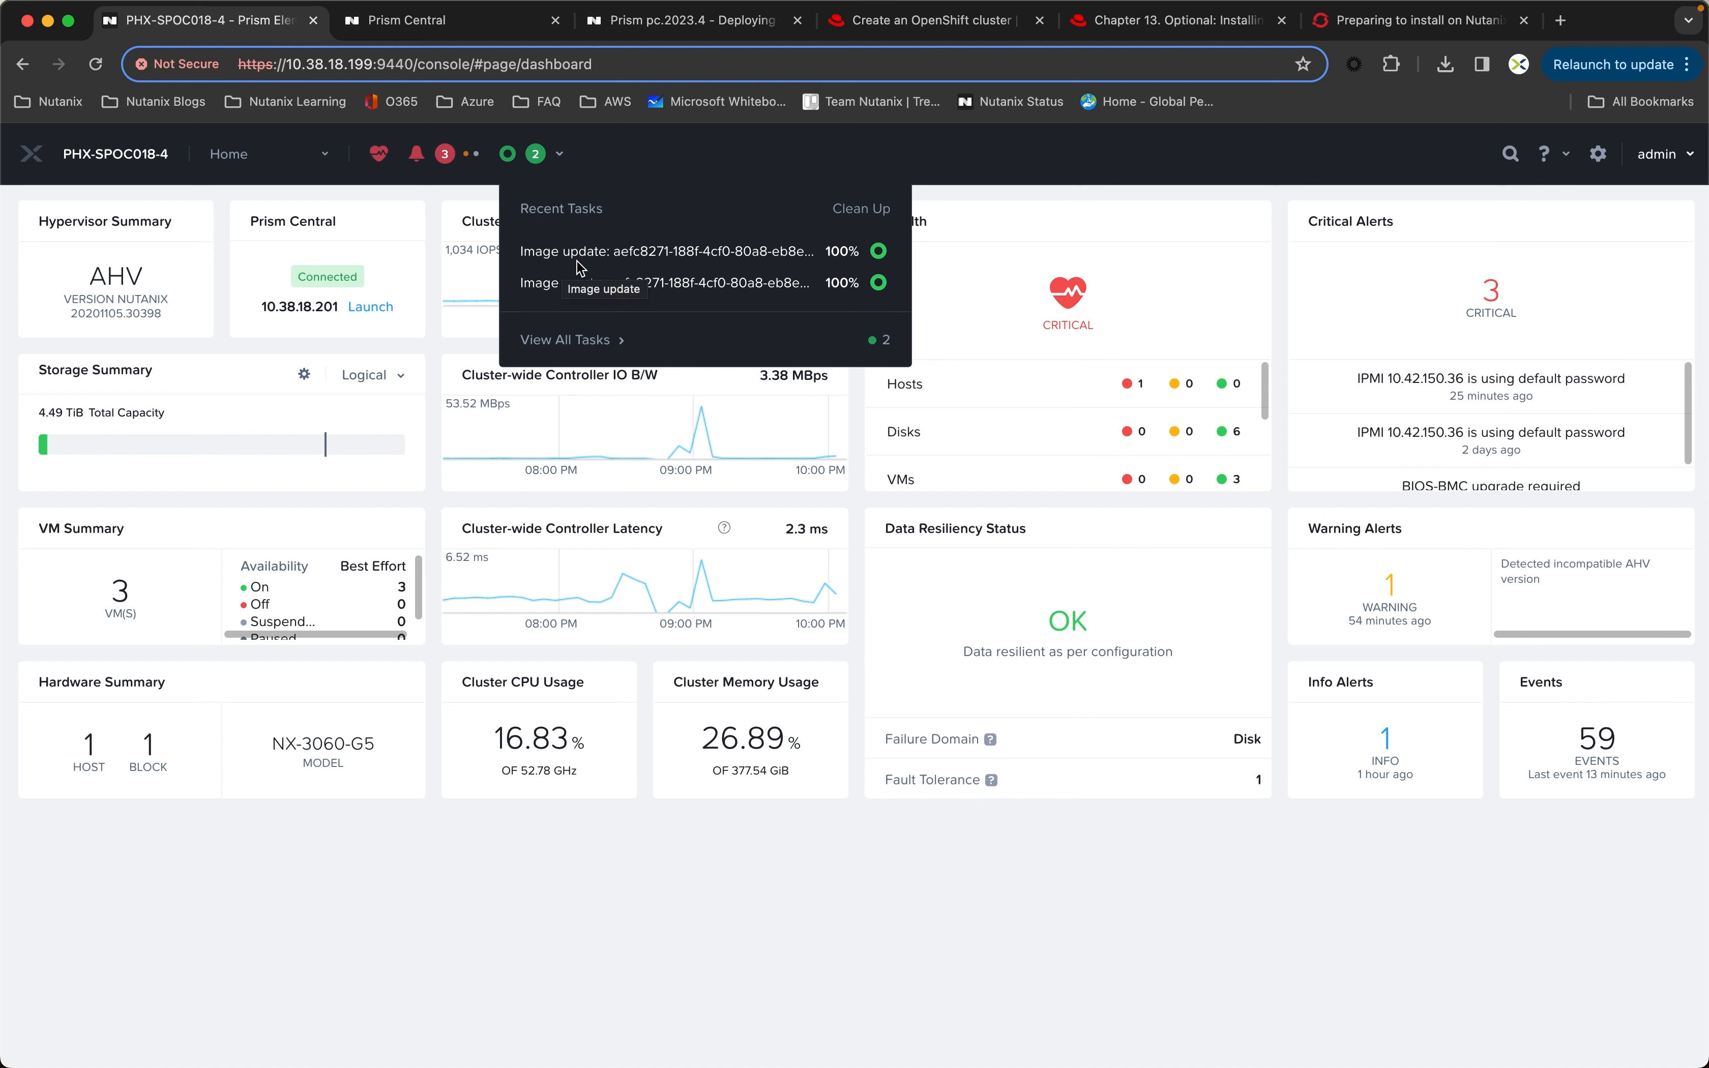
click(431, 189)
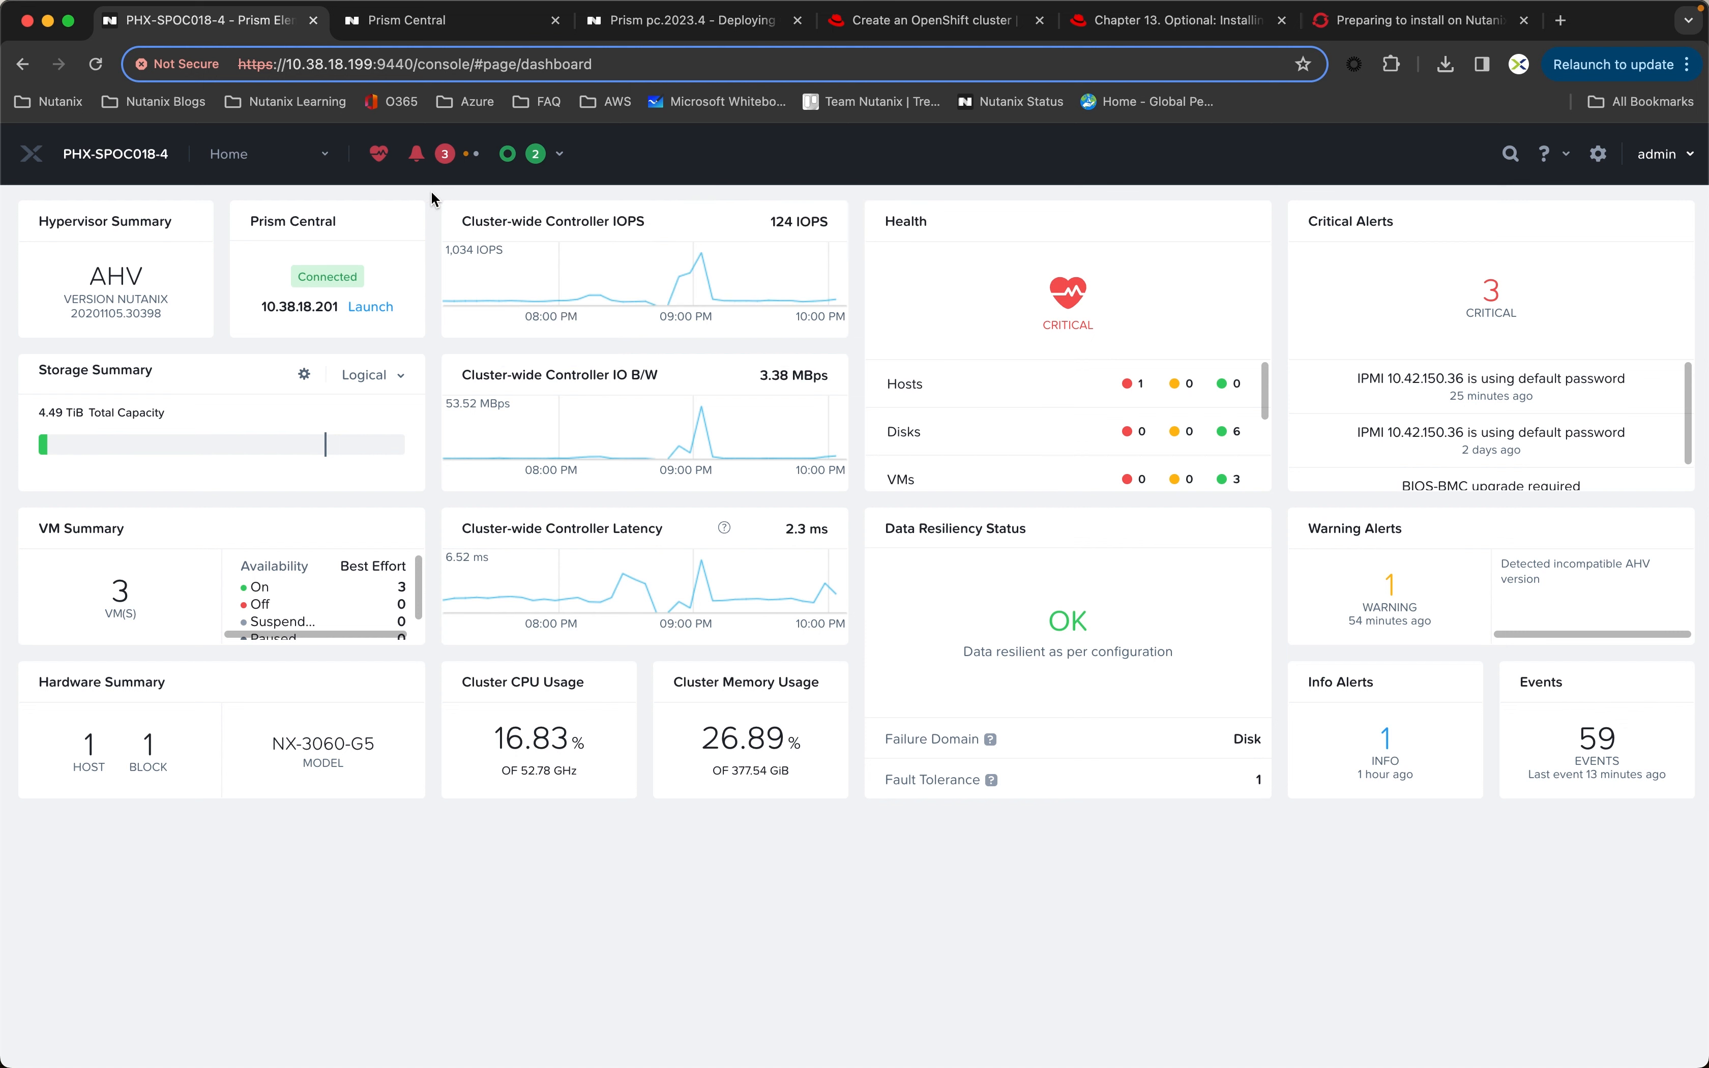
click(464, 30)
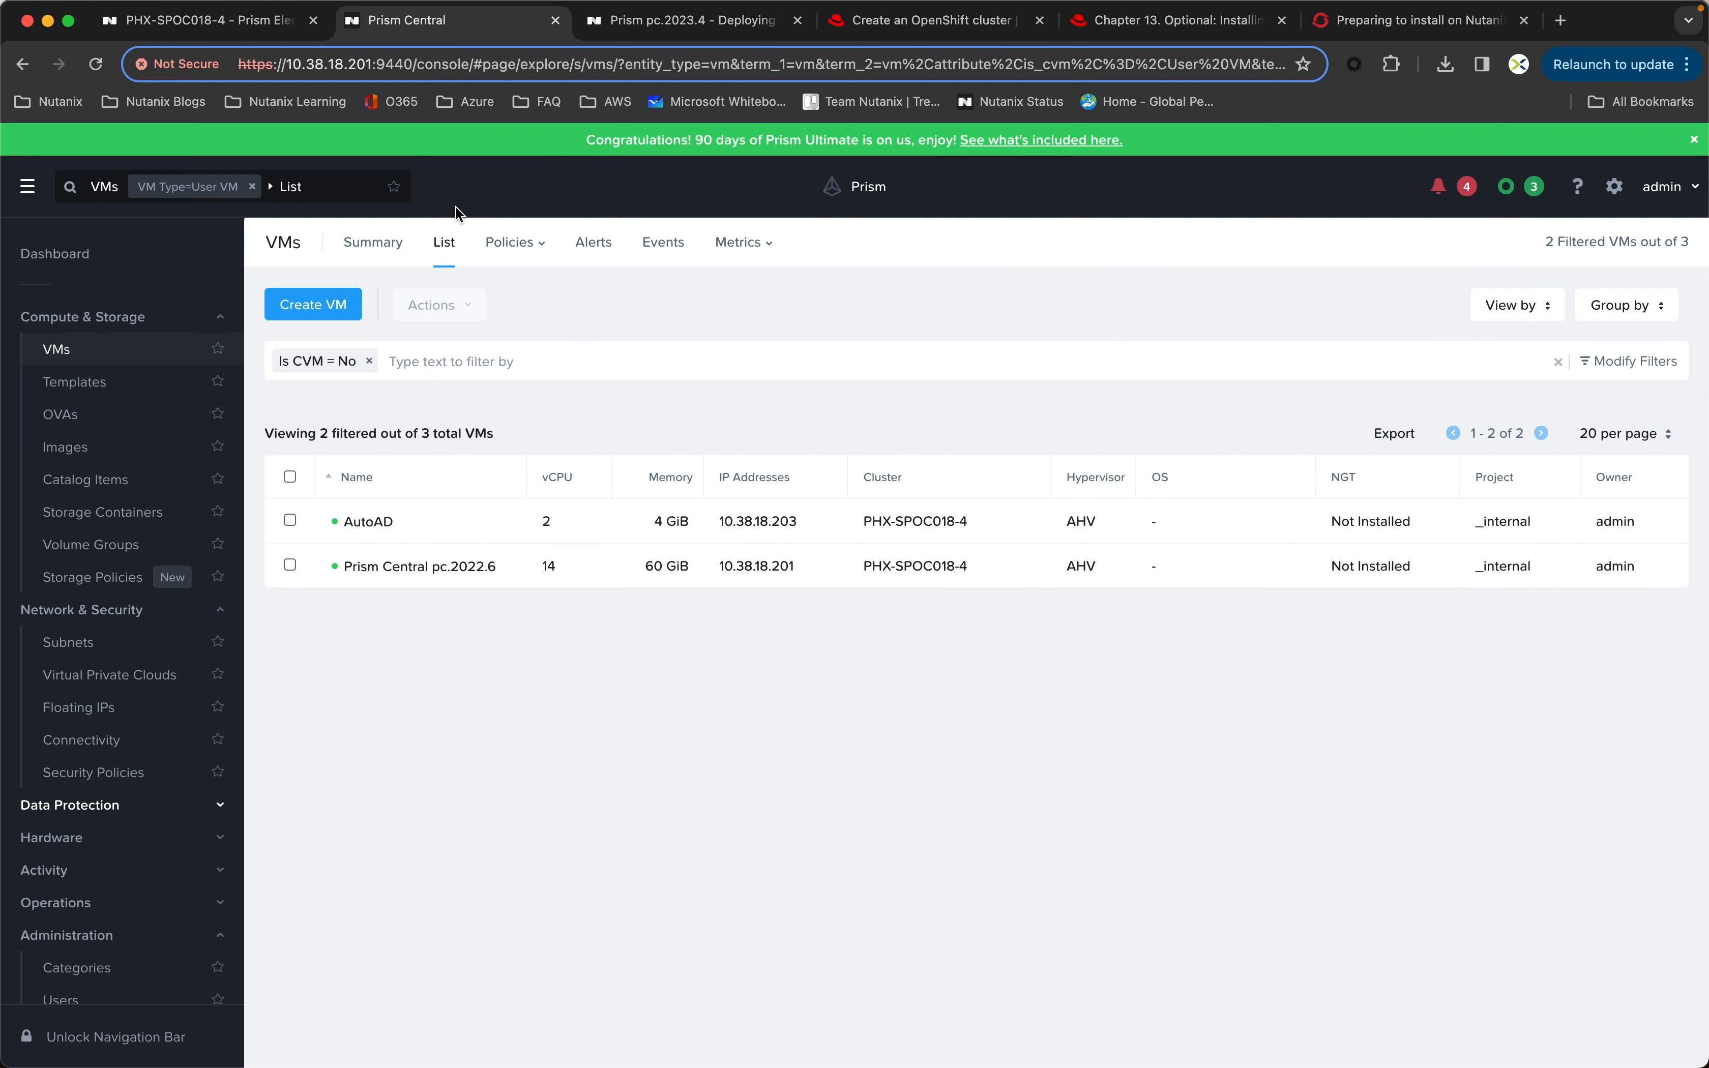
click(347, 306)
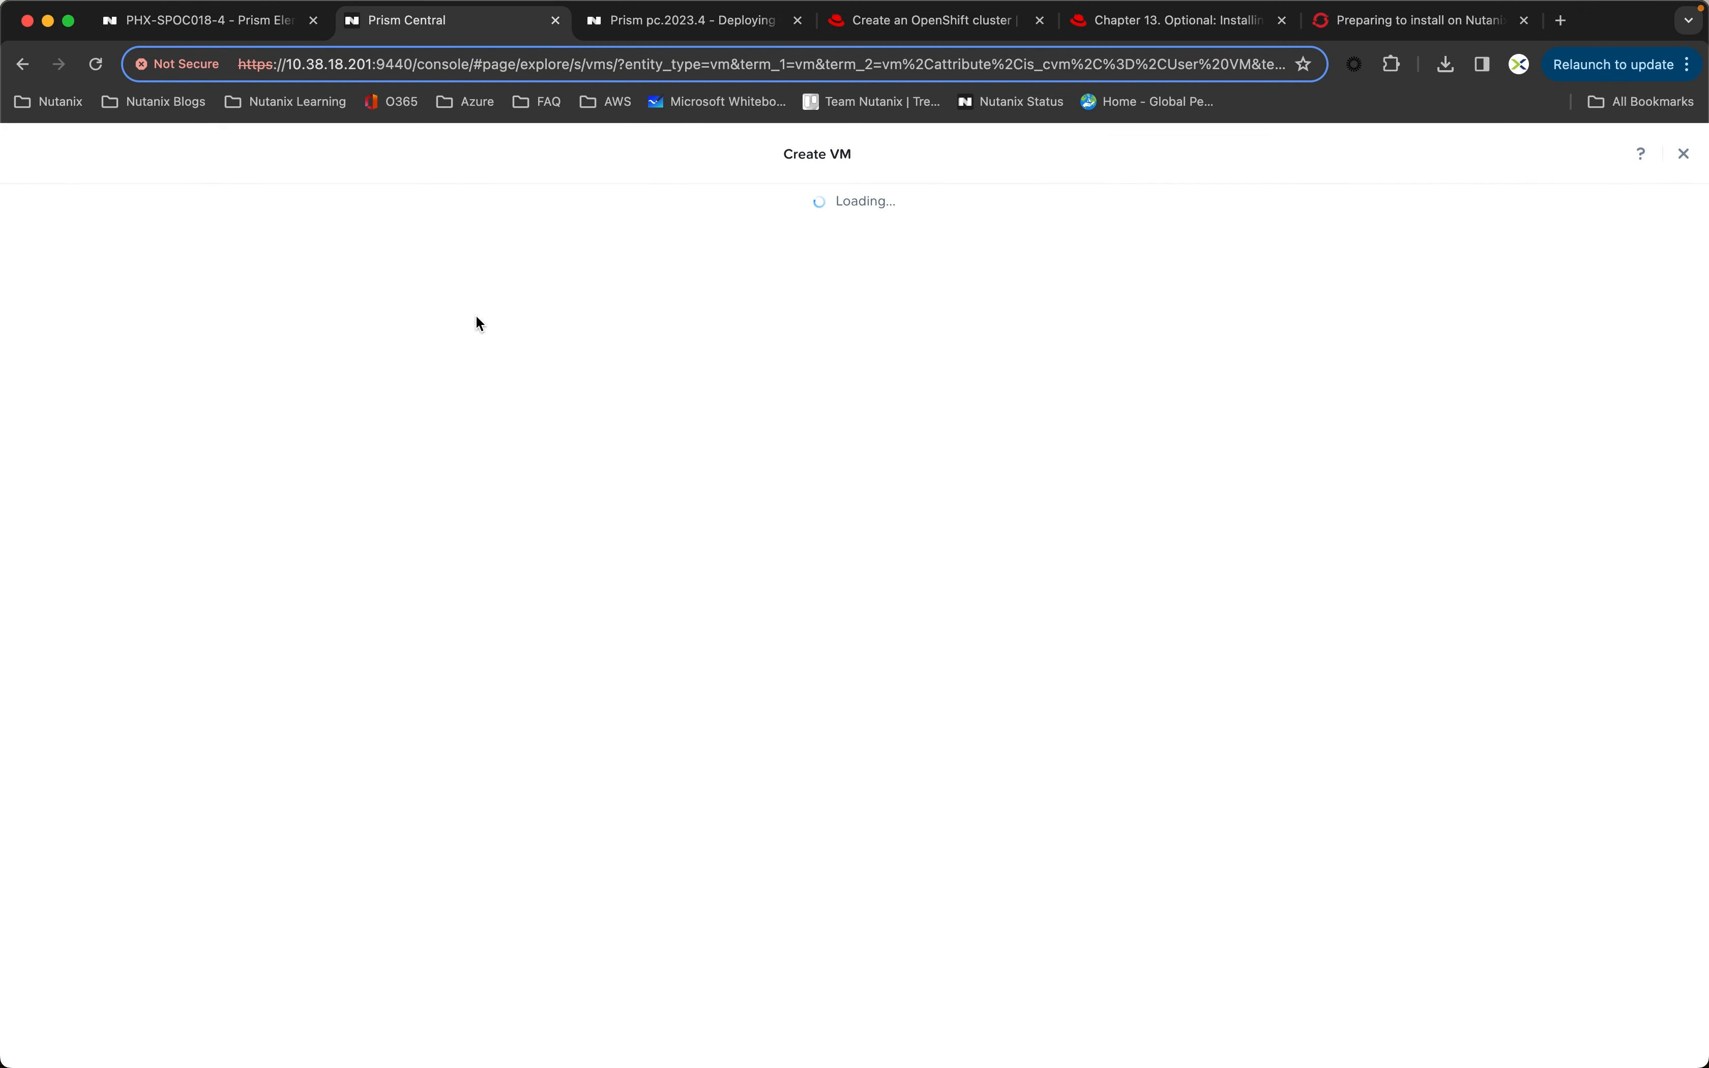
click(759, 293)
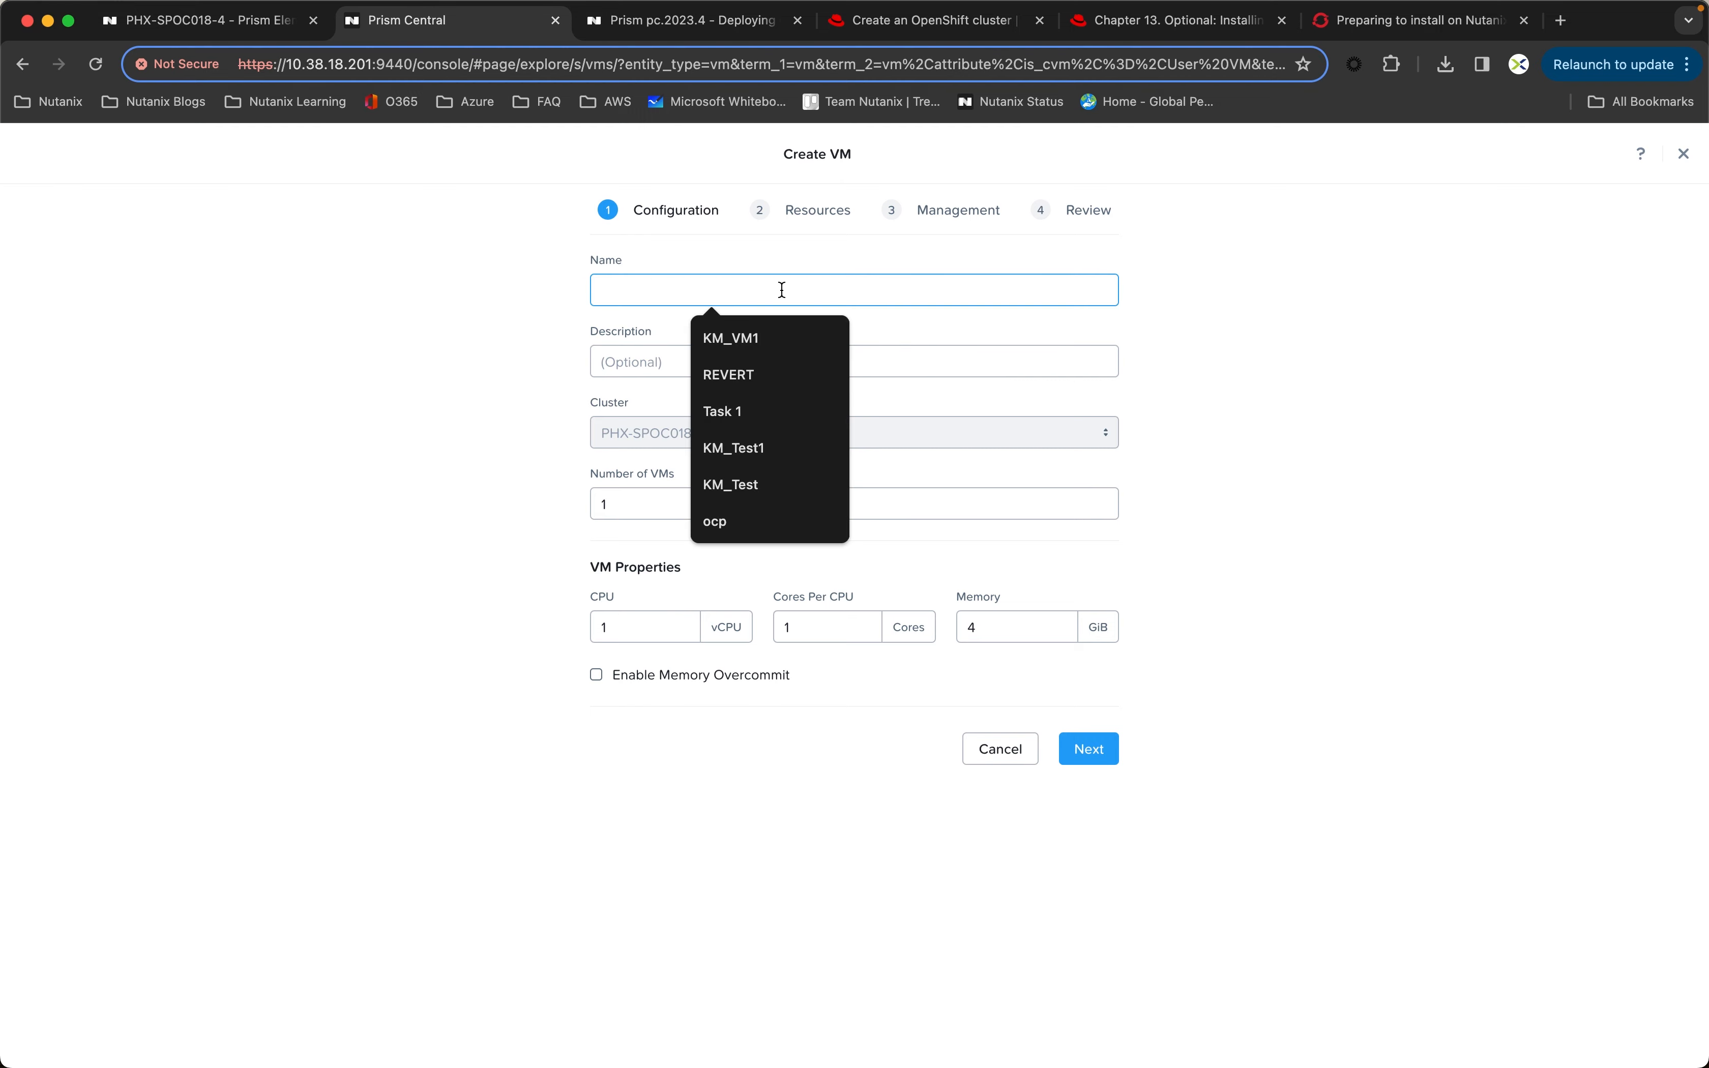
text(control)
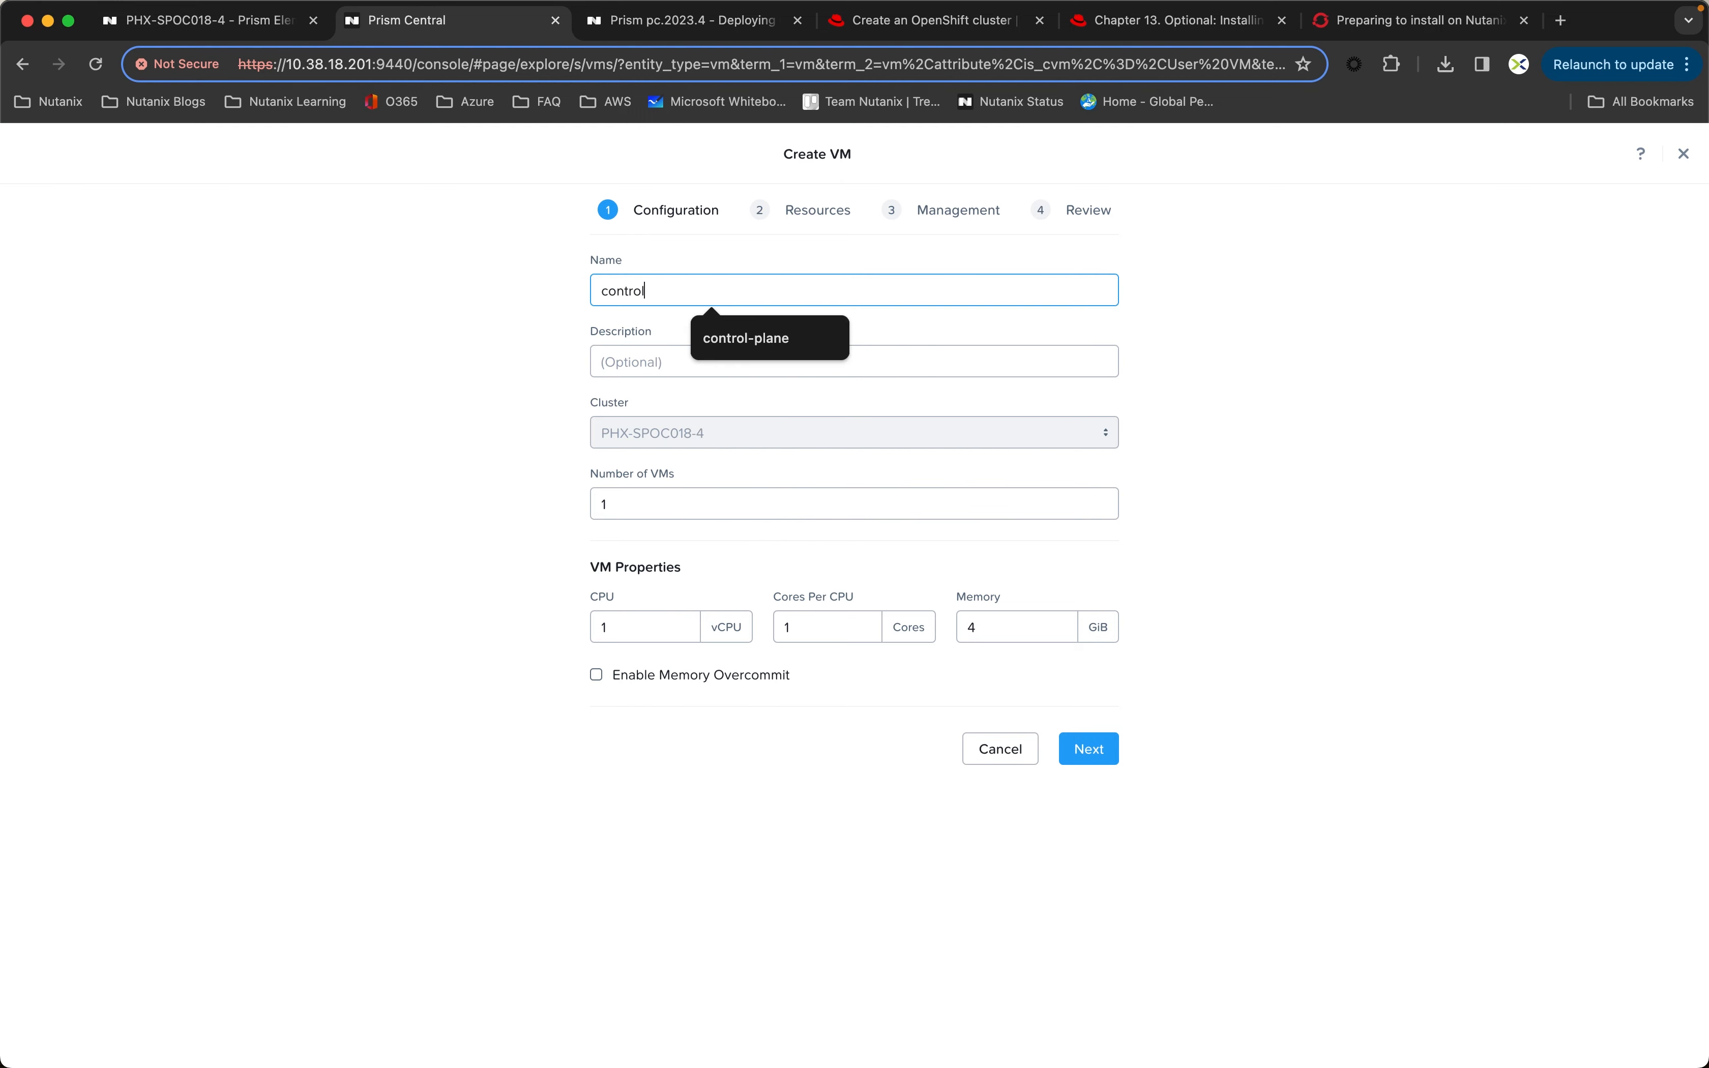
text(-plane)
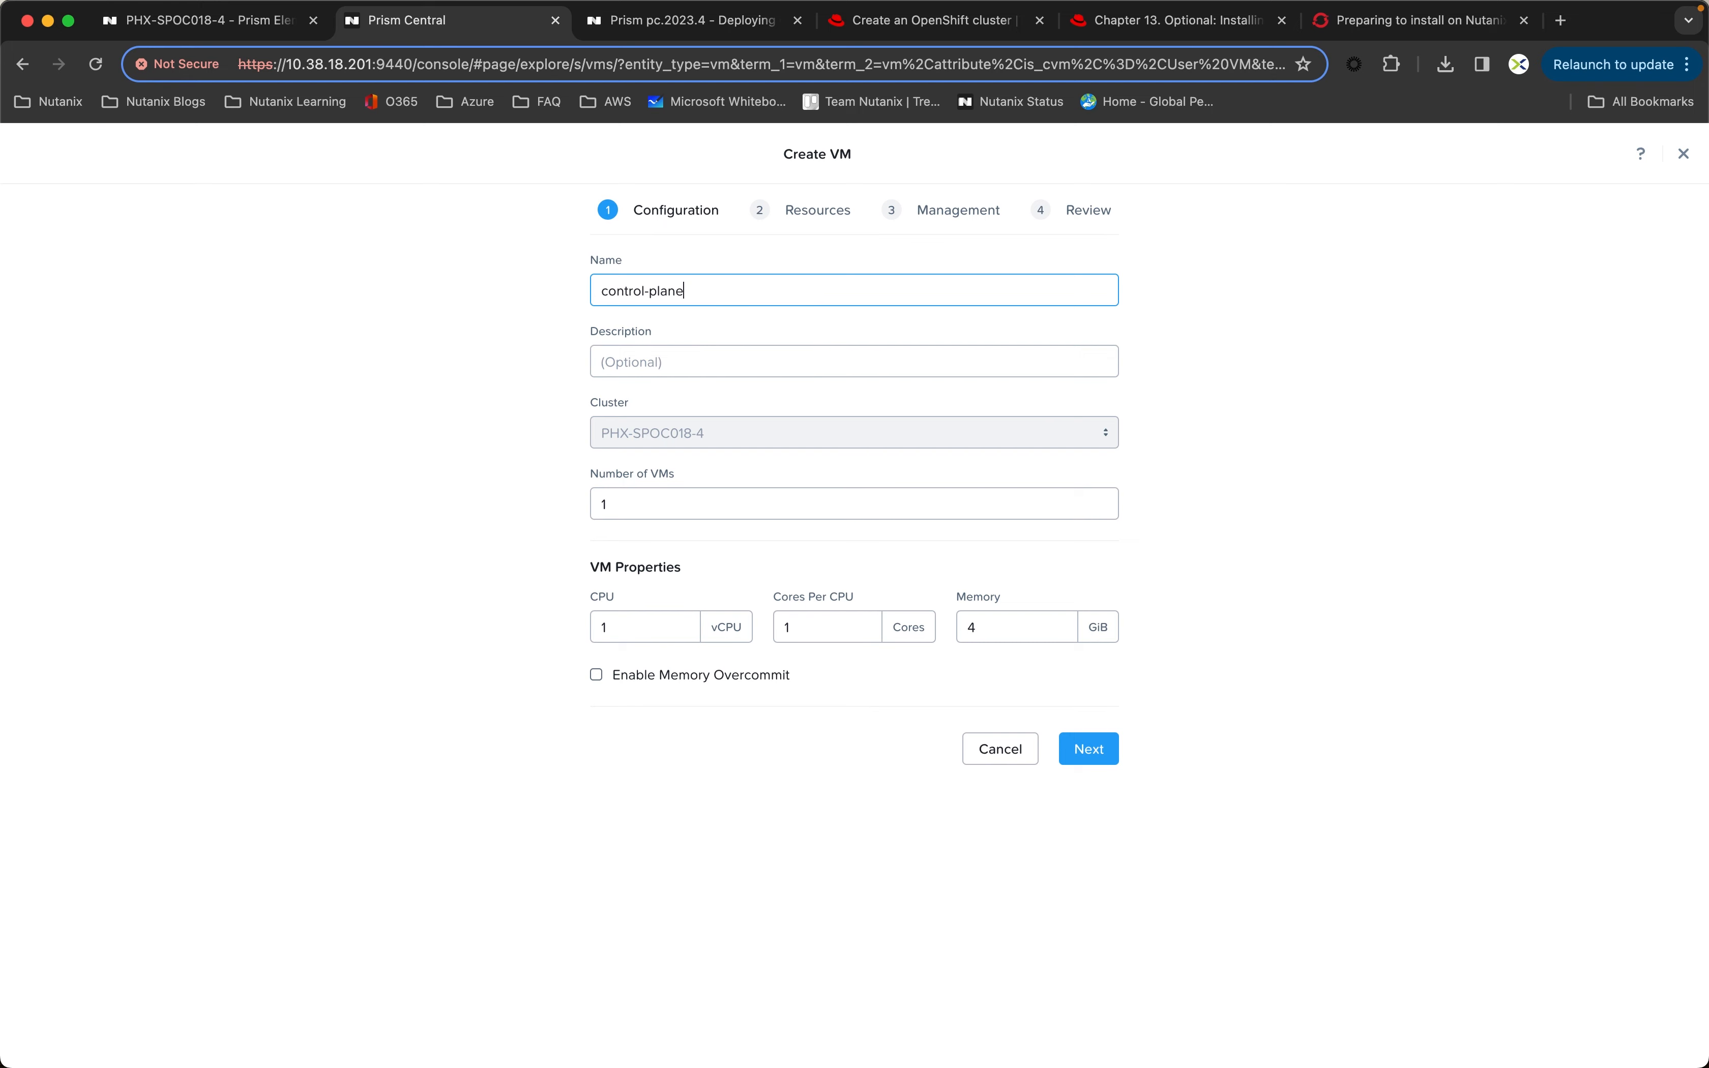
click(624, 503)
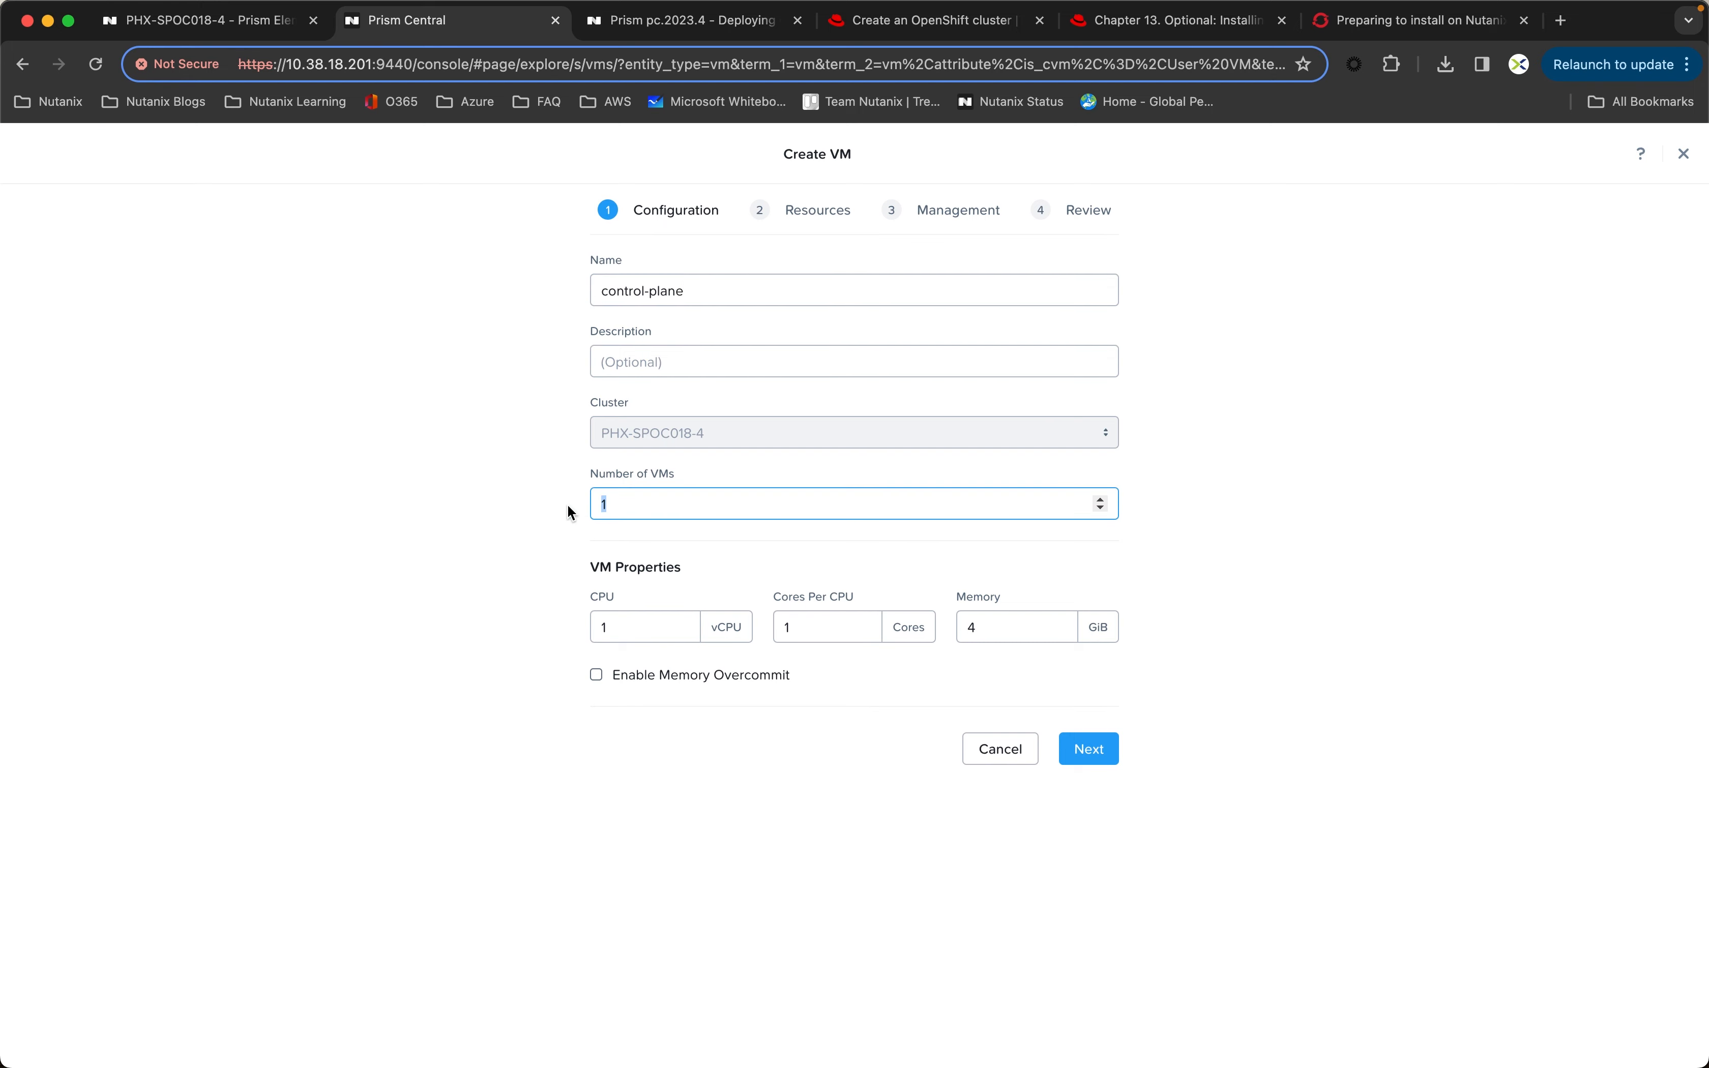
text(3)
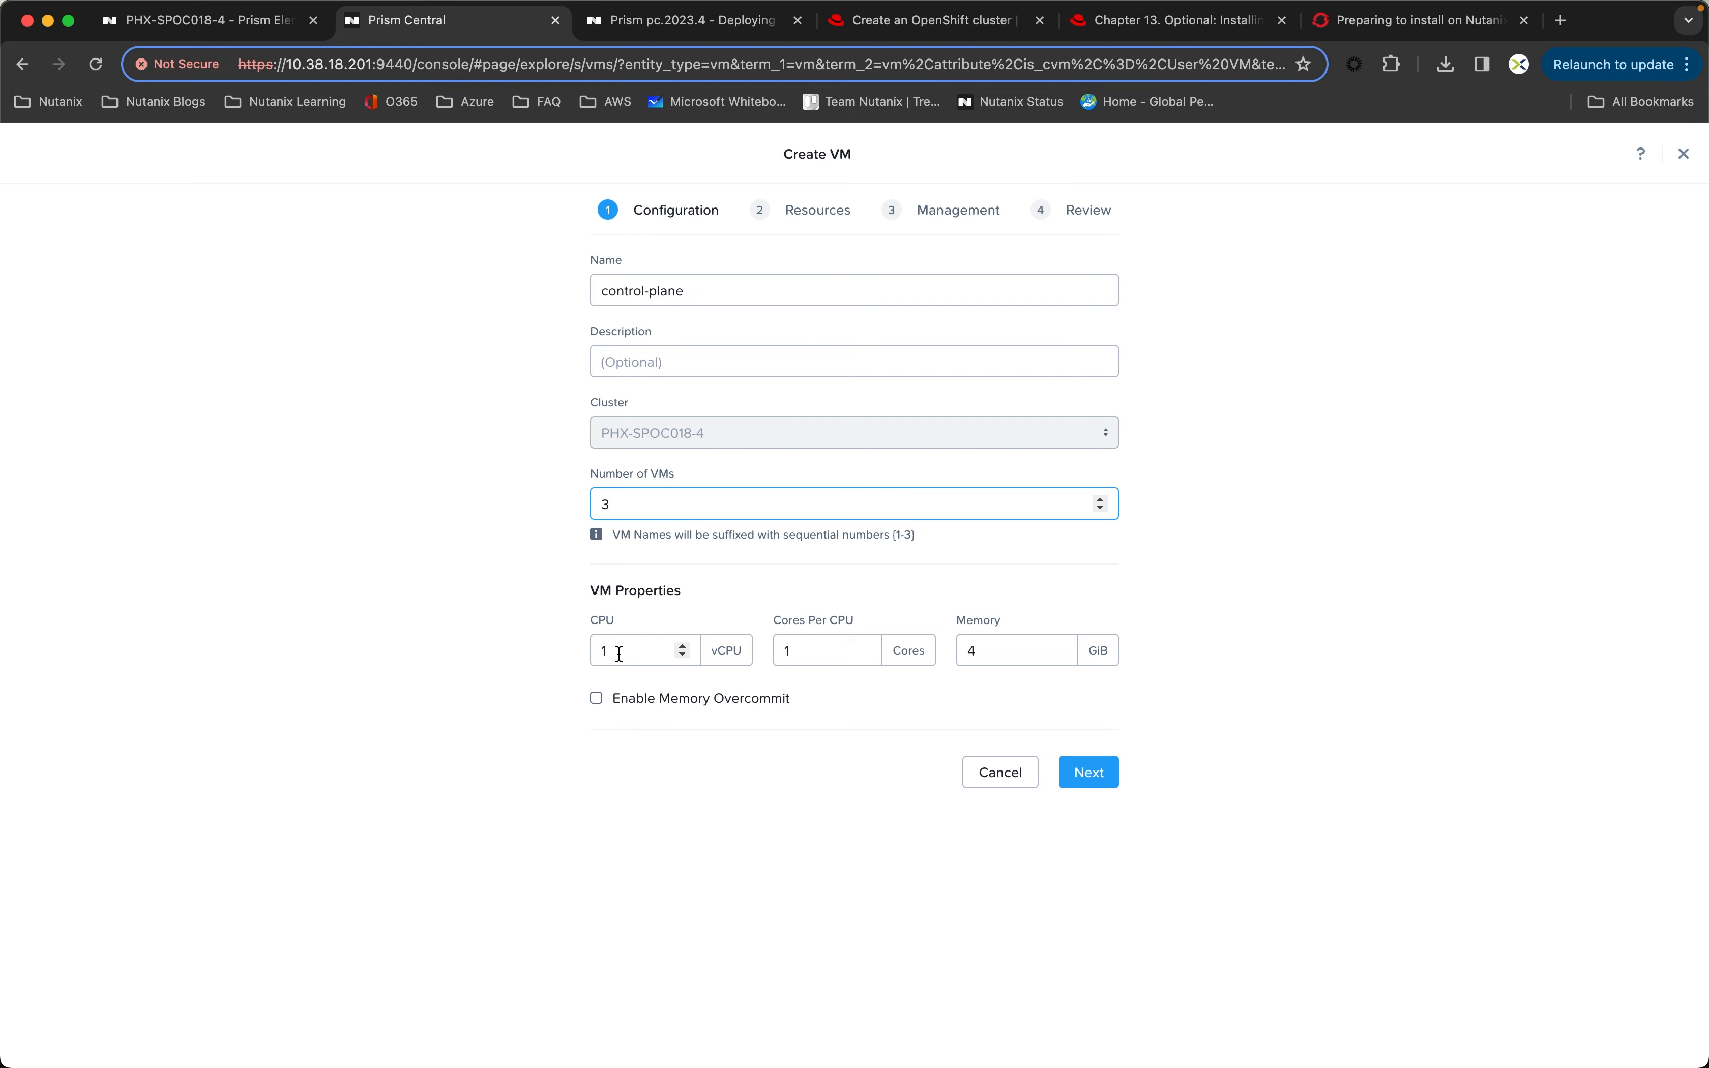
Step: Give the control-plane VMs 2 vCPUs, 2 cores per CPU and 16 GiB of memory, and continue to their resources
click(683, 647)
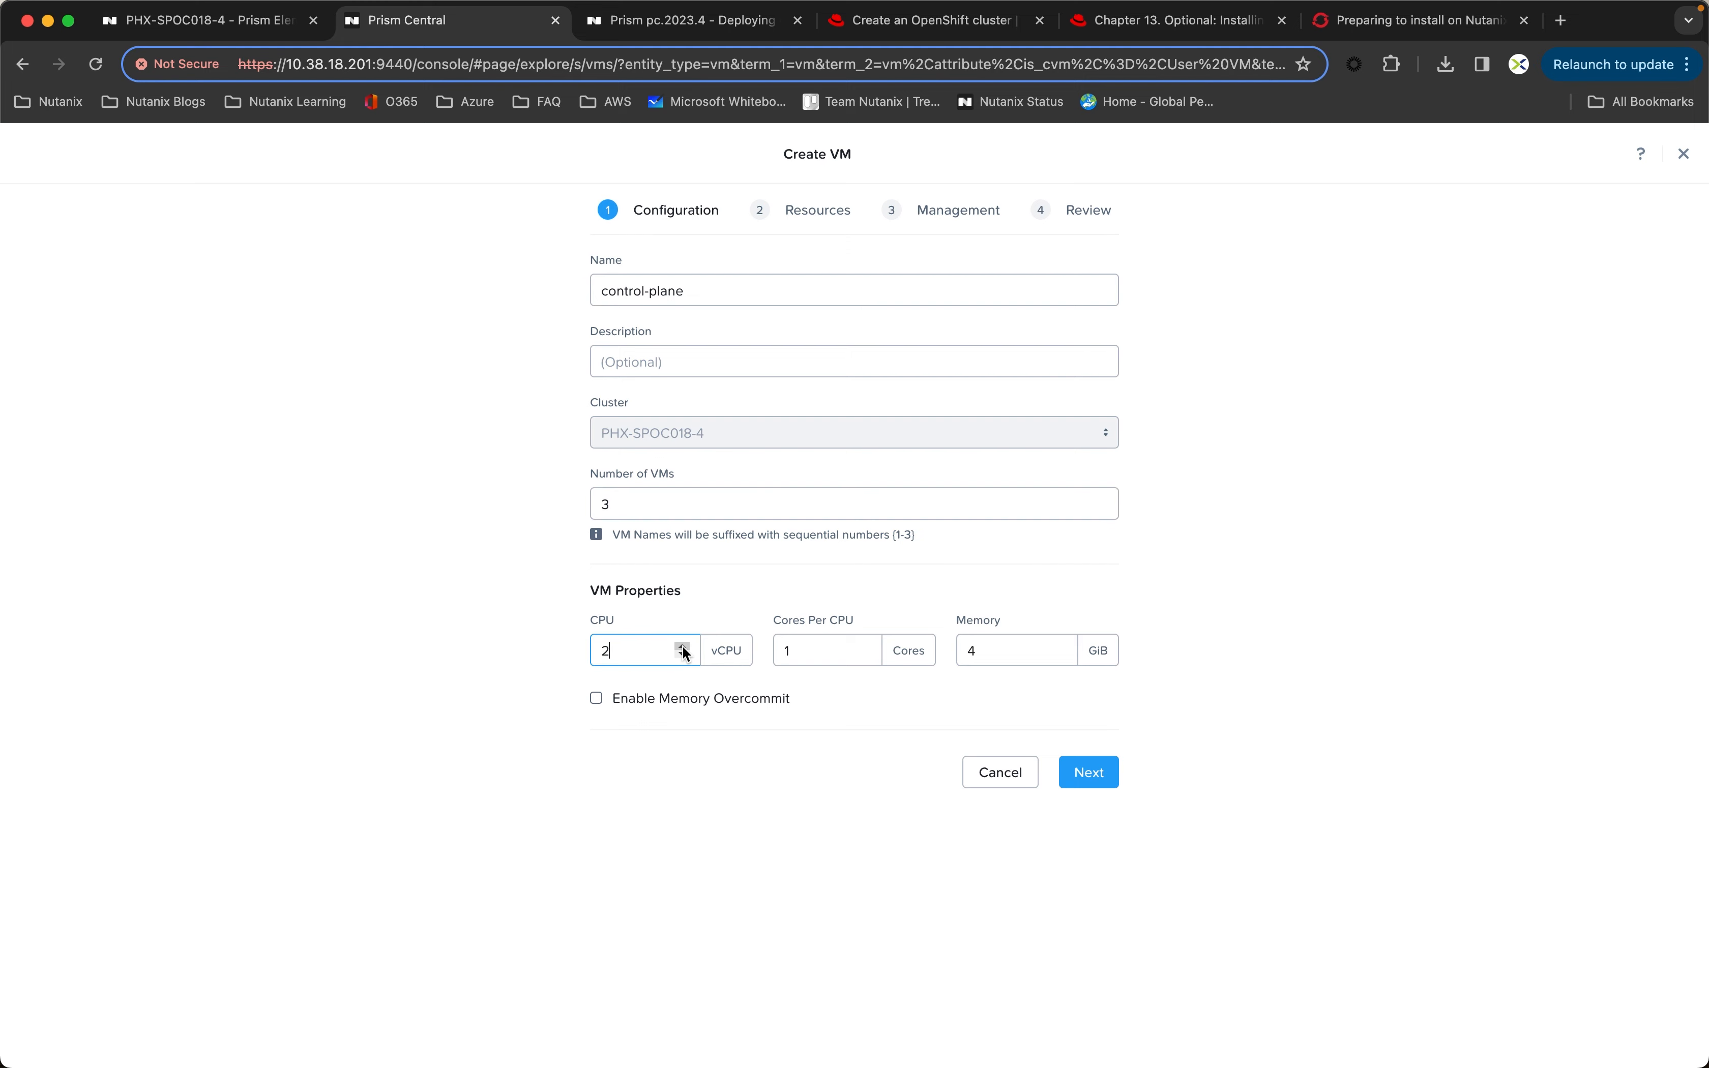
click(864, 647)
key(Tab)
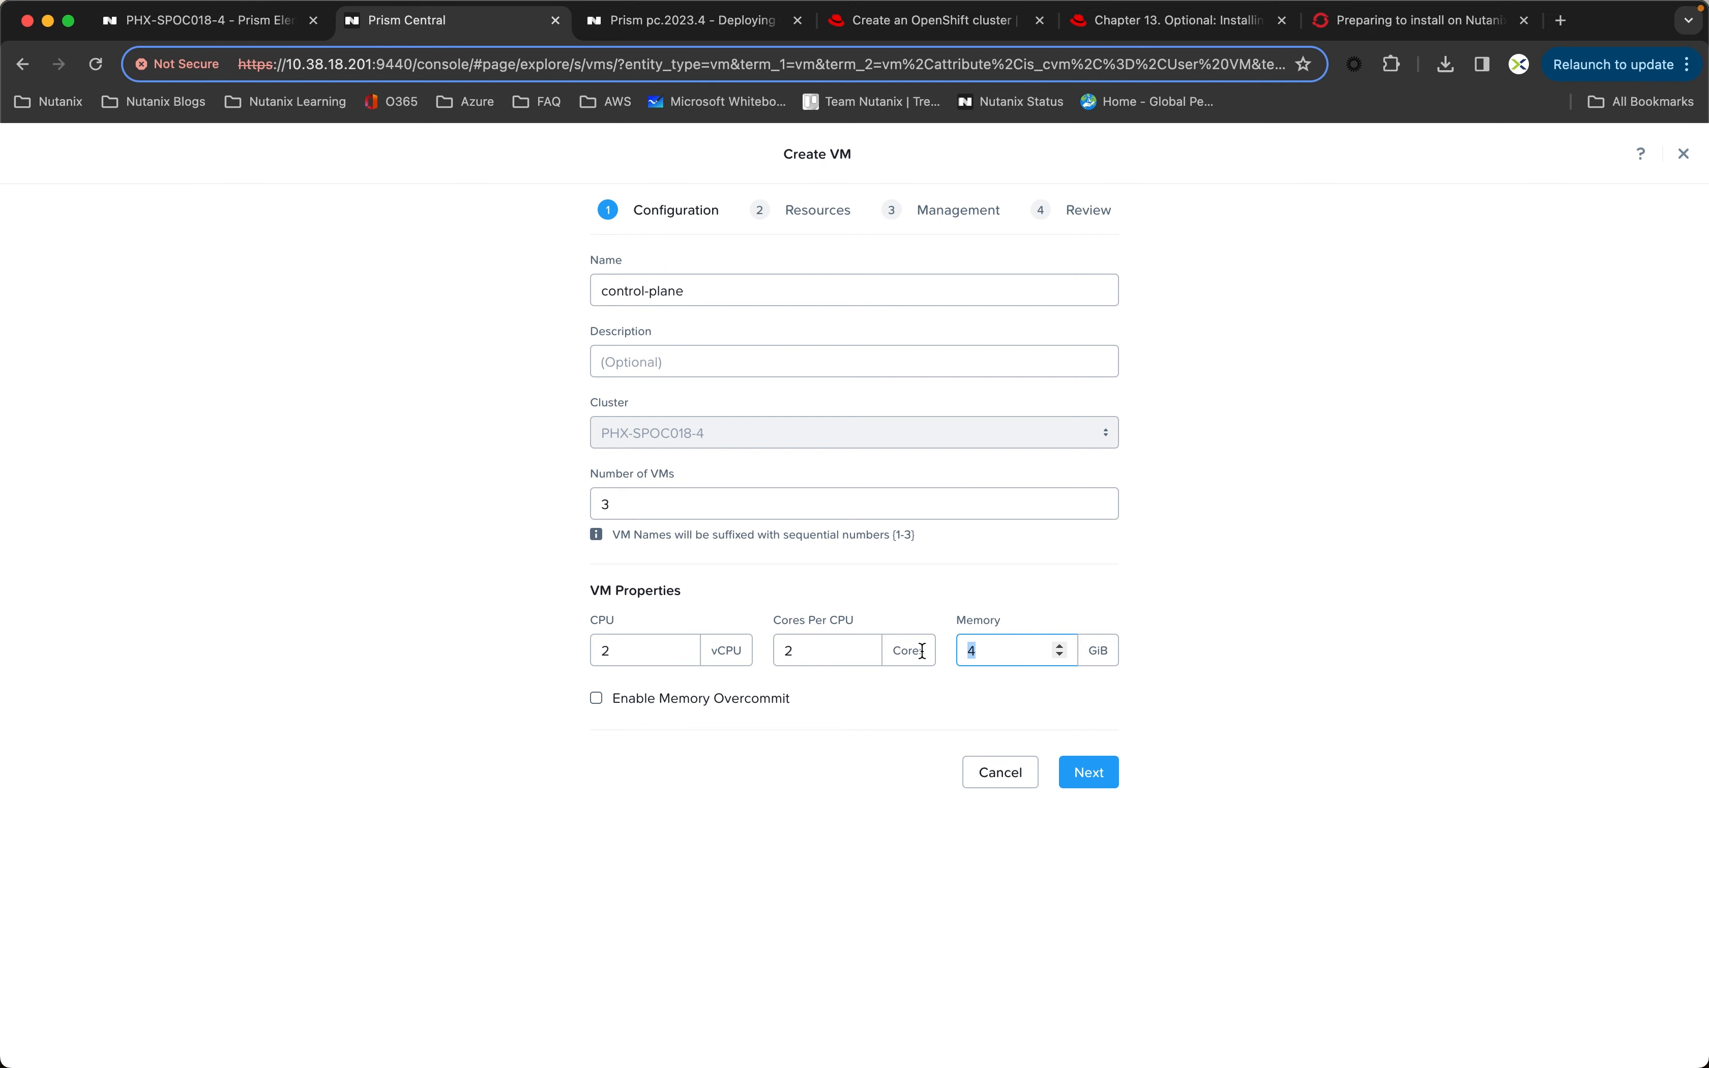
text(16)
click(1081, 772)
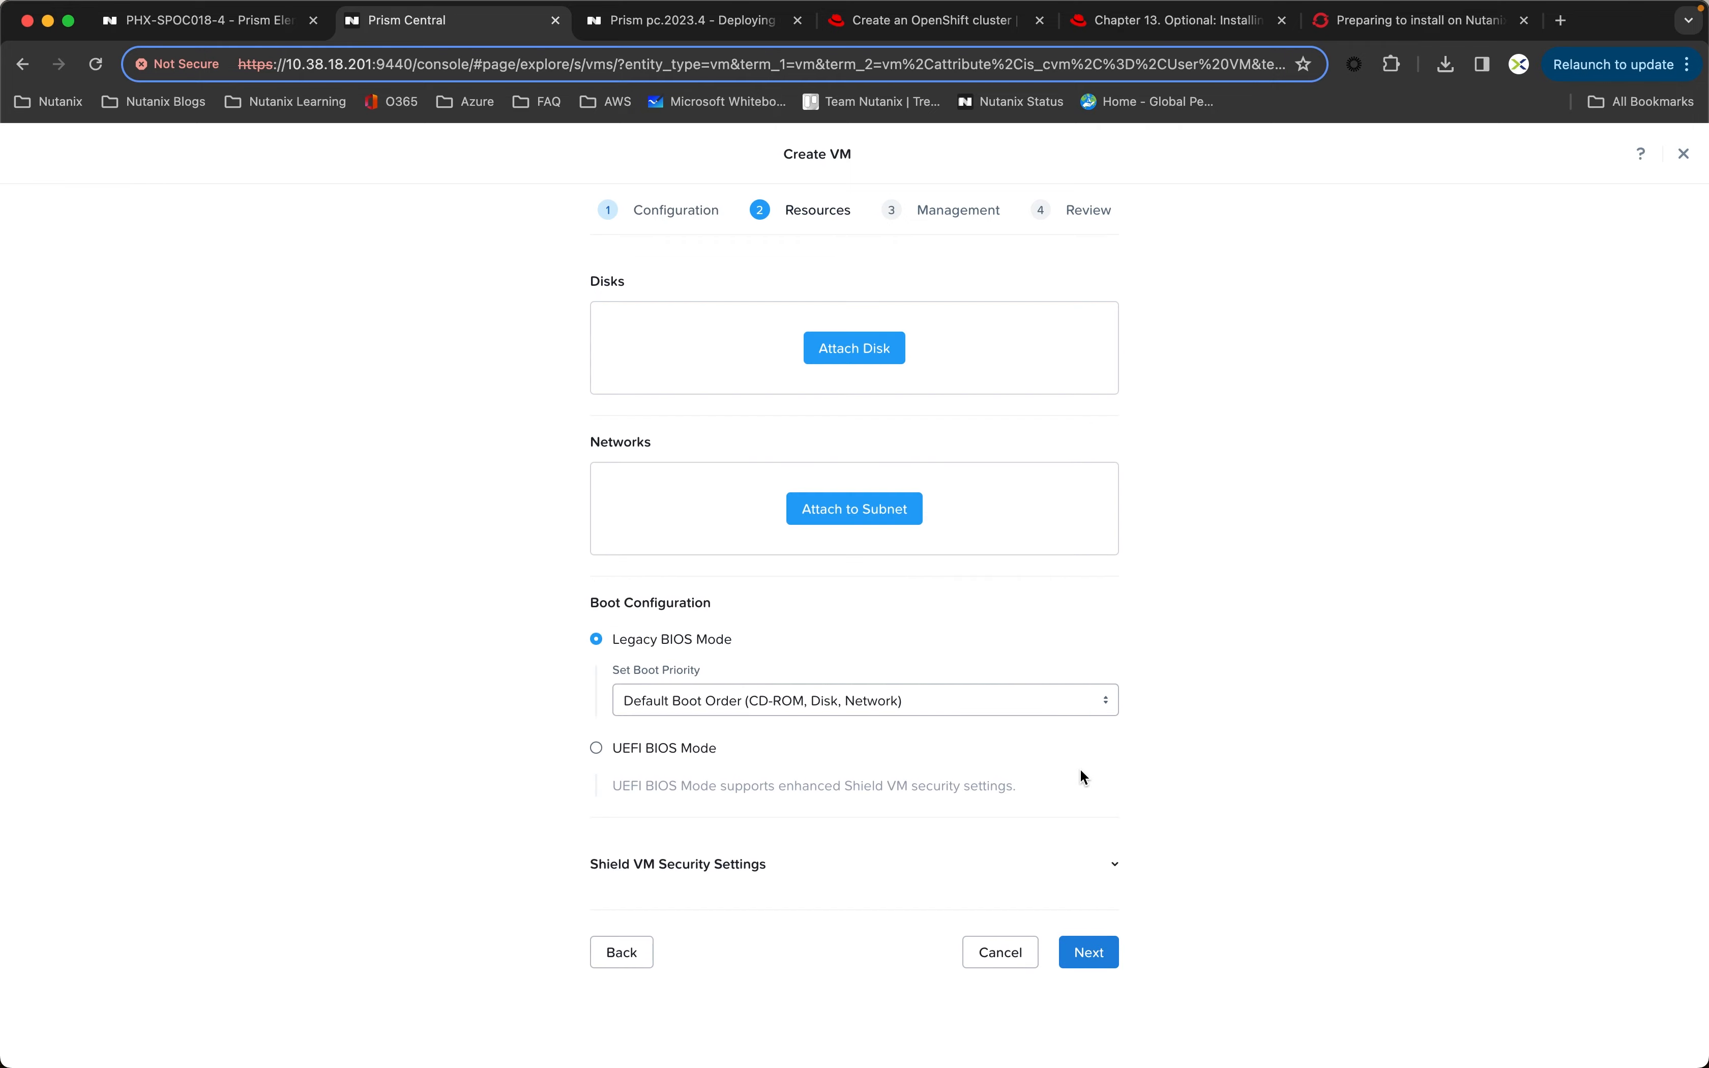
Step: Attach a CD-ROM to the control-plane VMs, cloned from the aefc8271-188f-4cf0-80a8-eb8eb9dab931-discovery.iso image
click(868, 350)
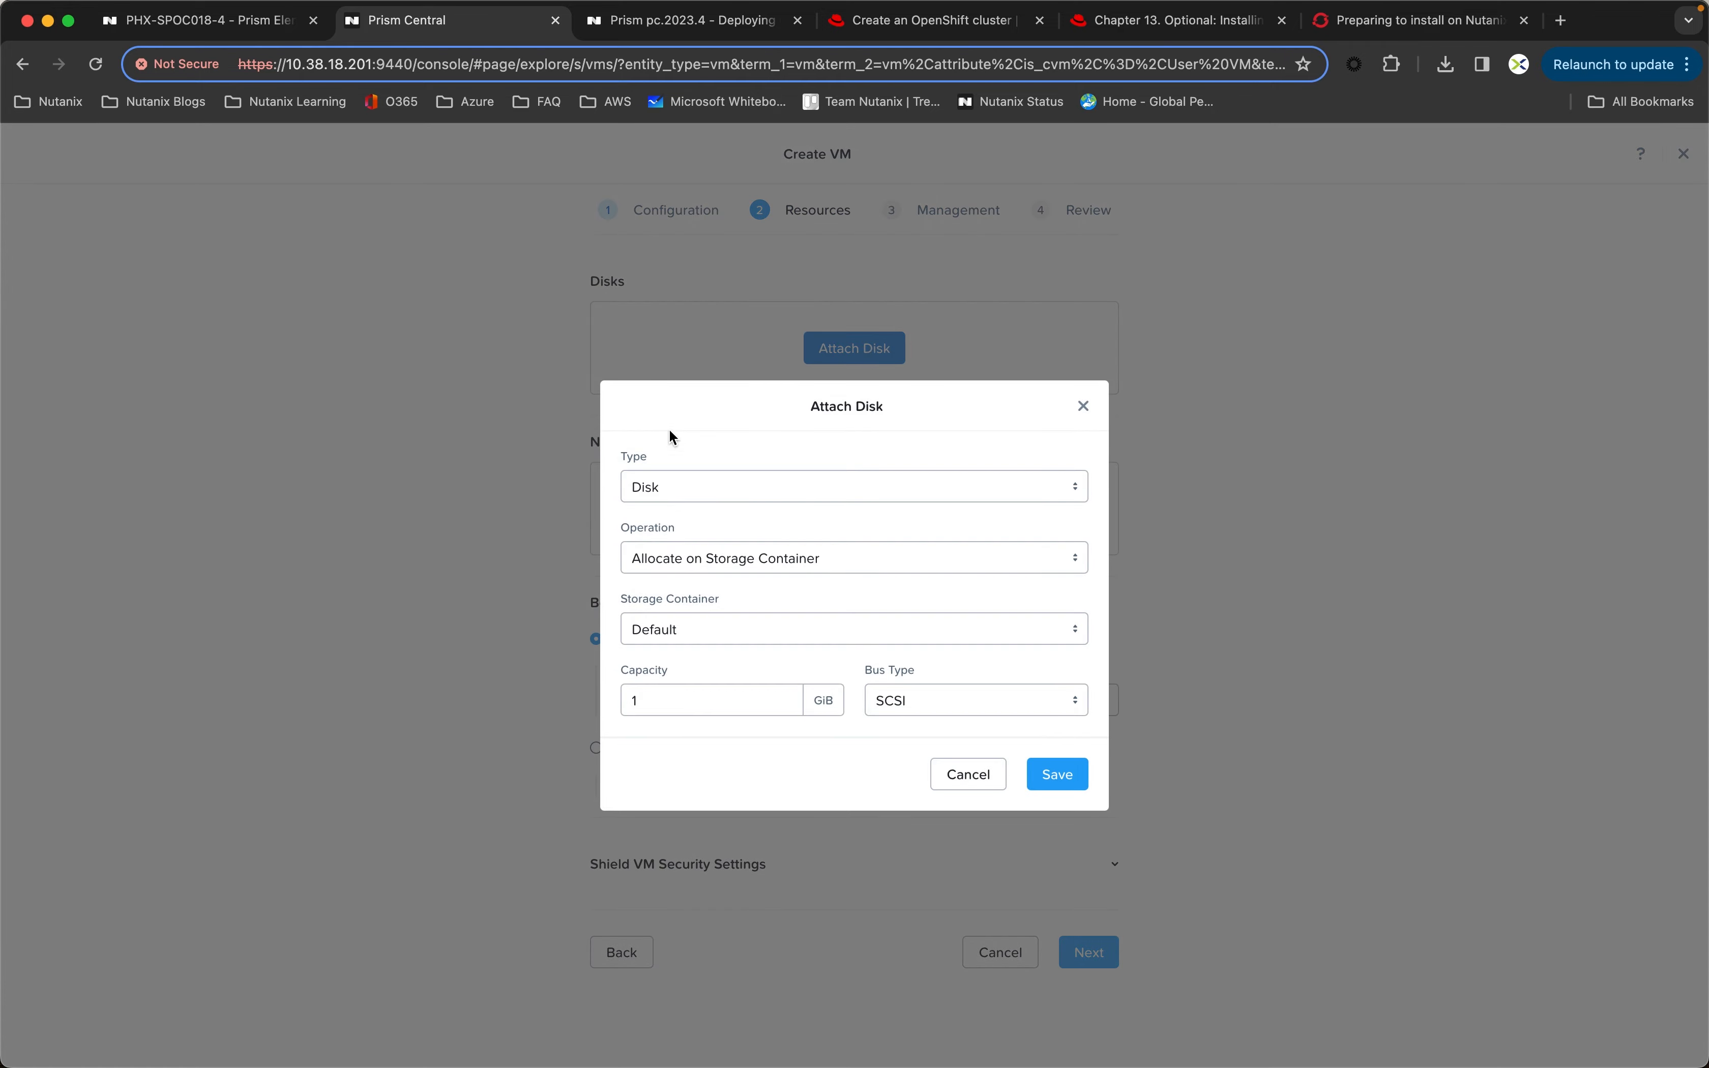
click(663, 497)
click(699, 553)
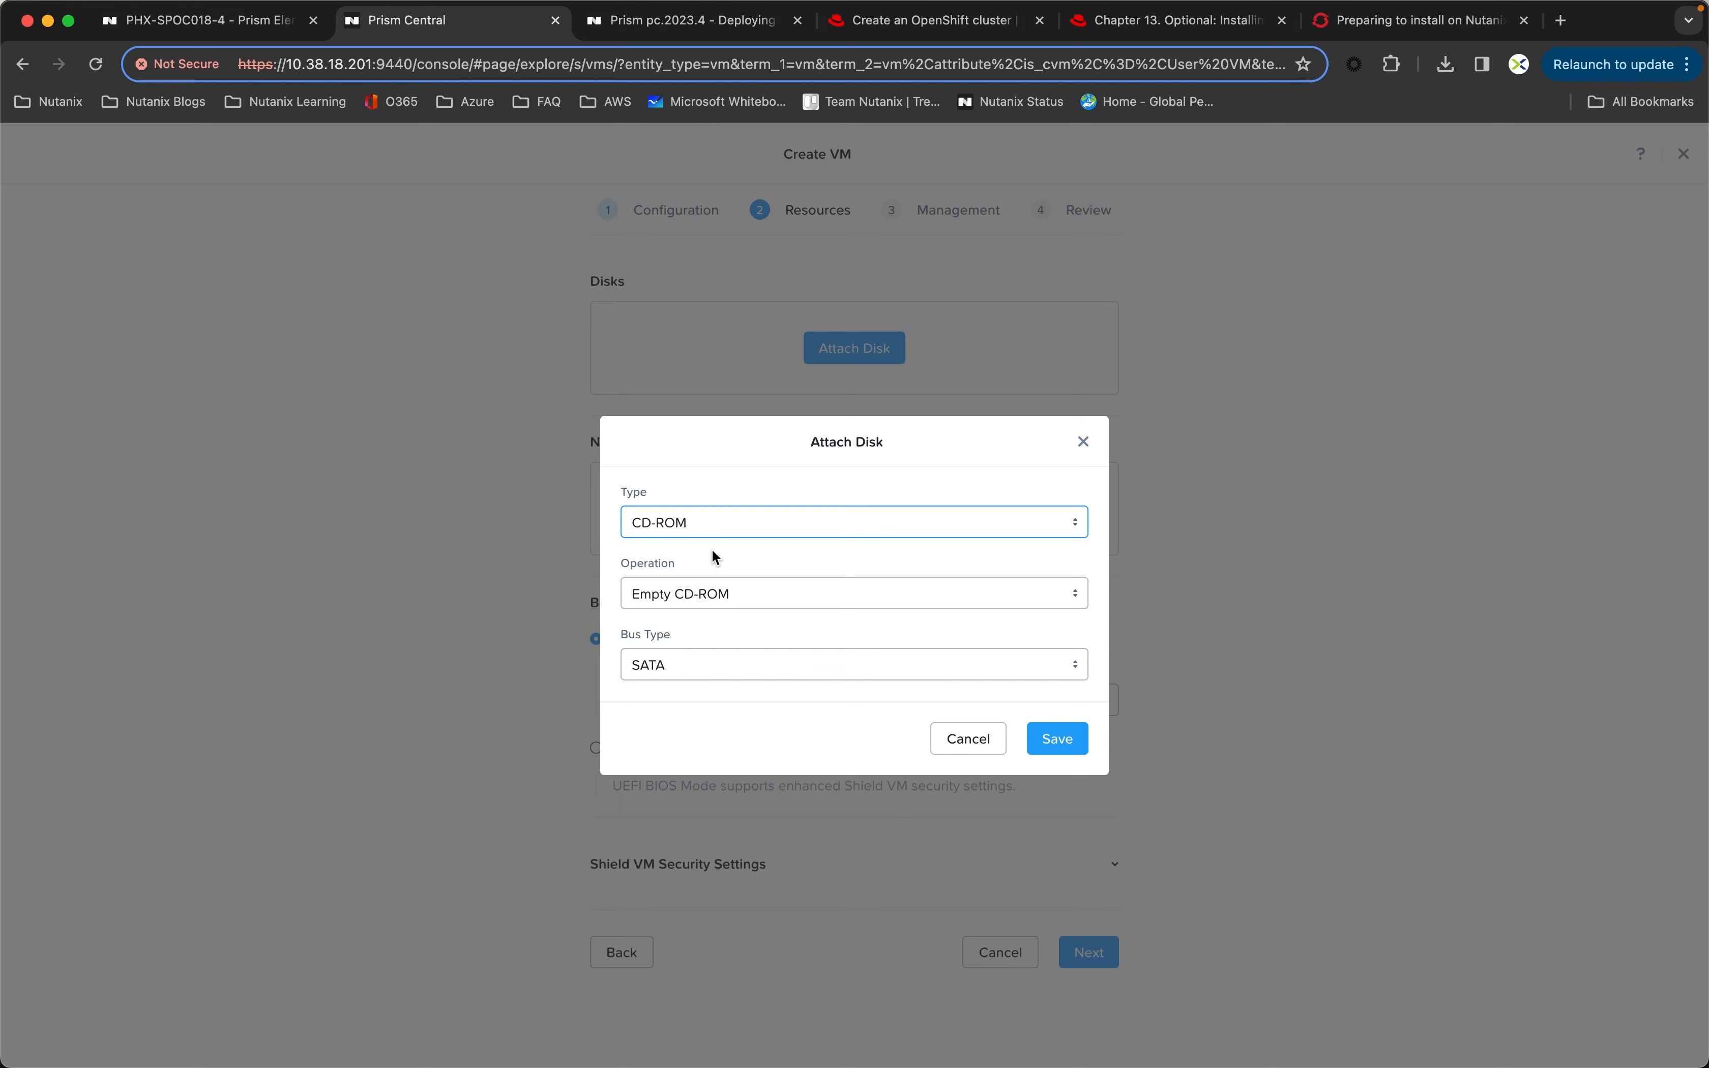
click(729, 605)
click(715, 657)
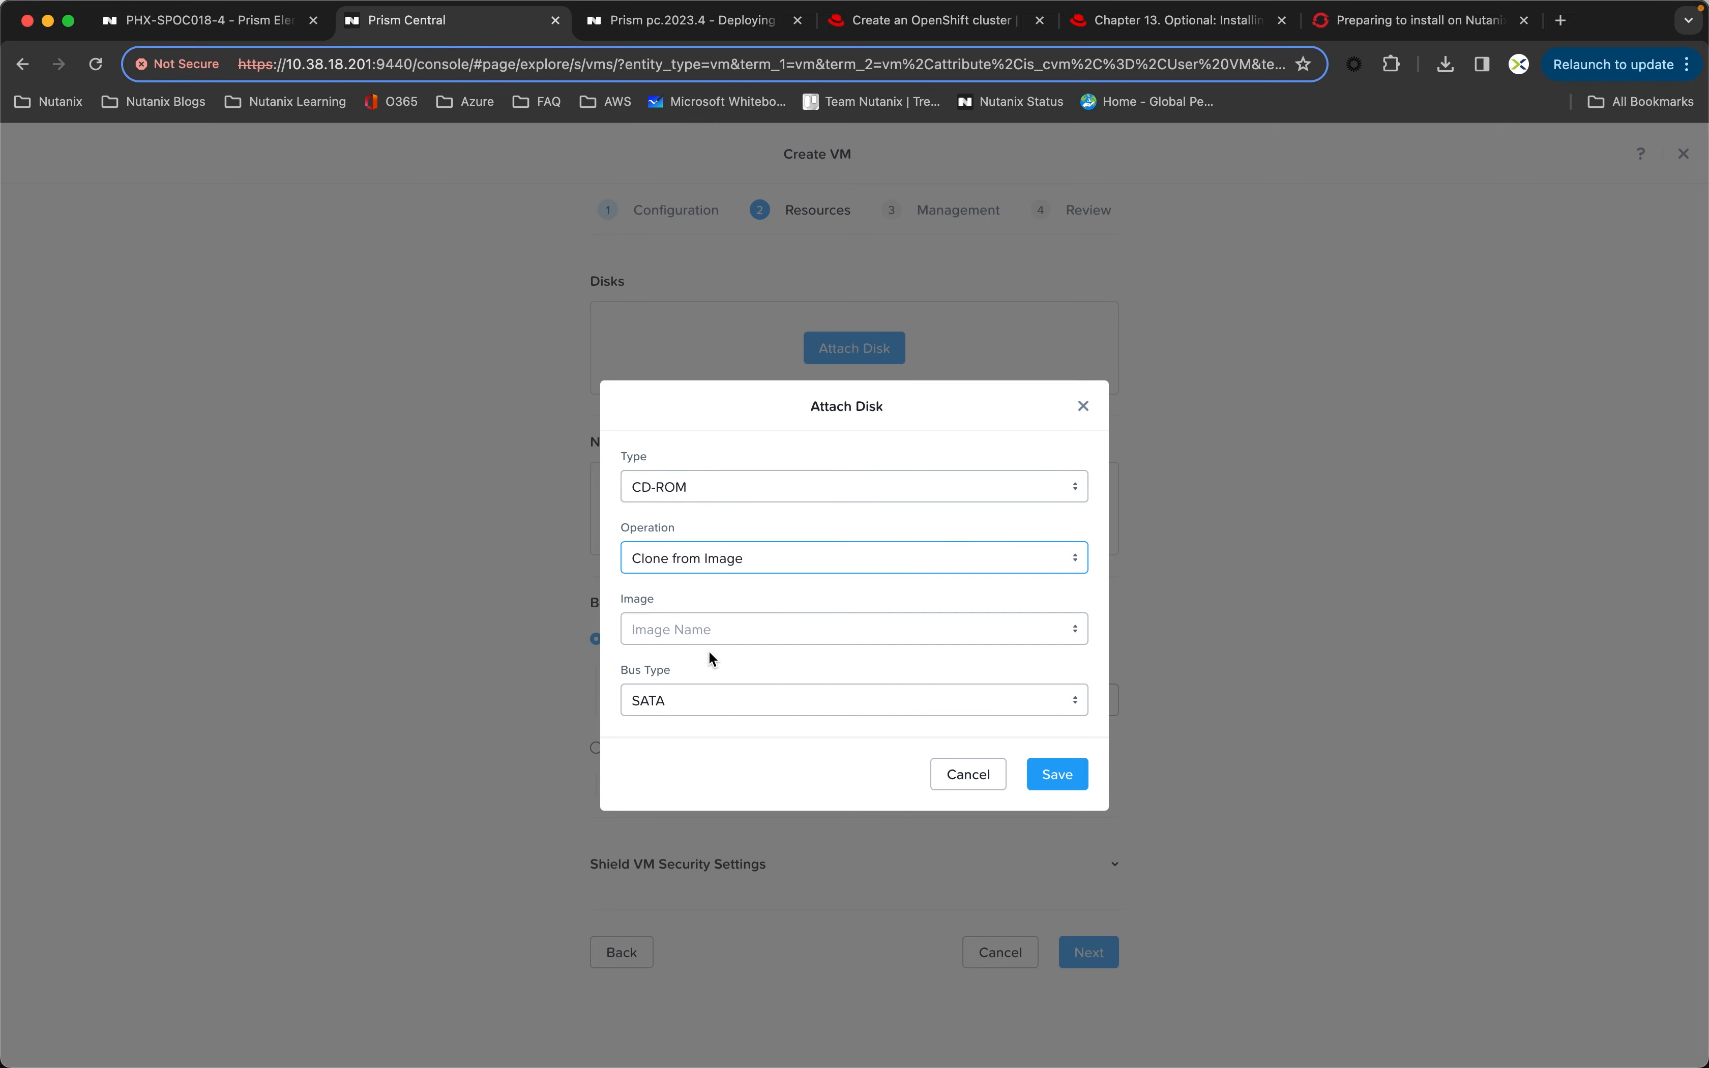
click(704, 640)
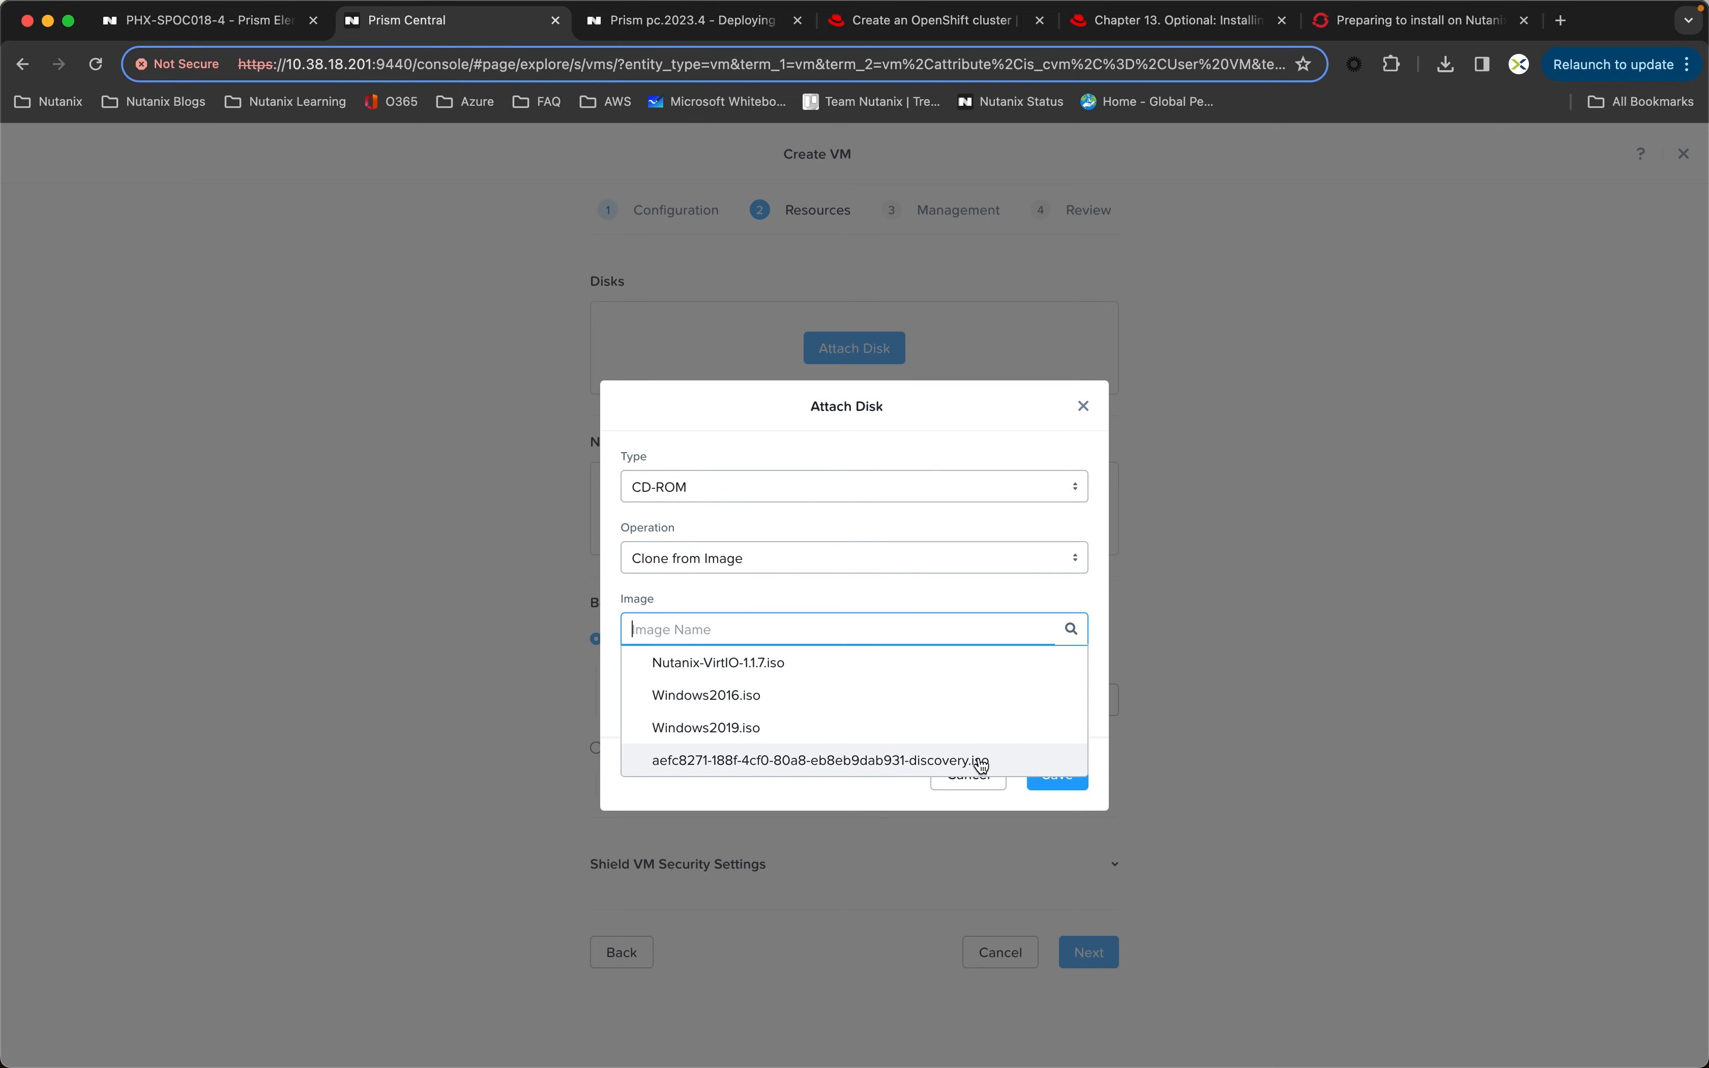
click(977, 761)
click(1066, 776)
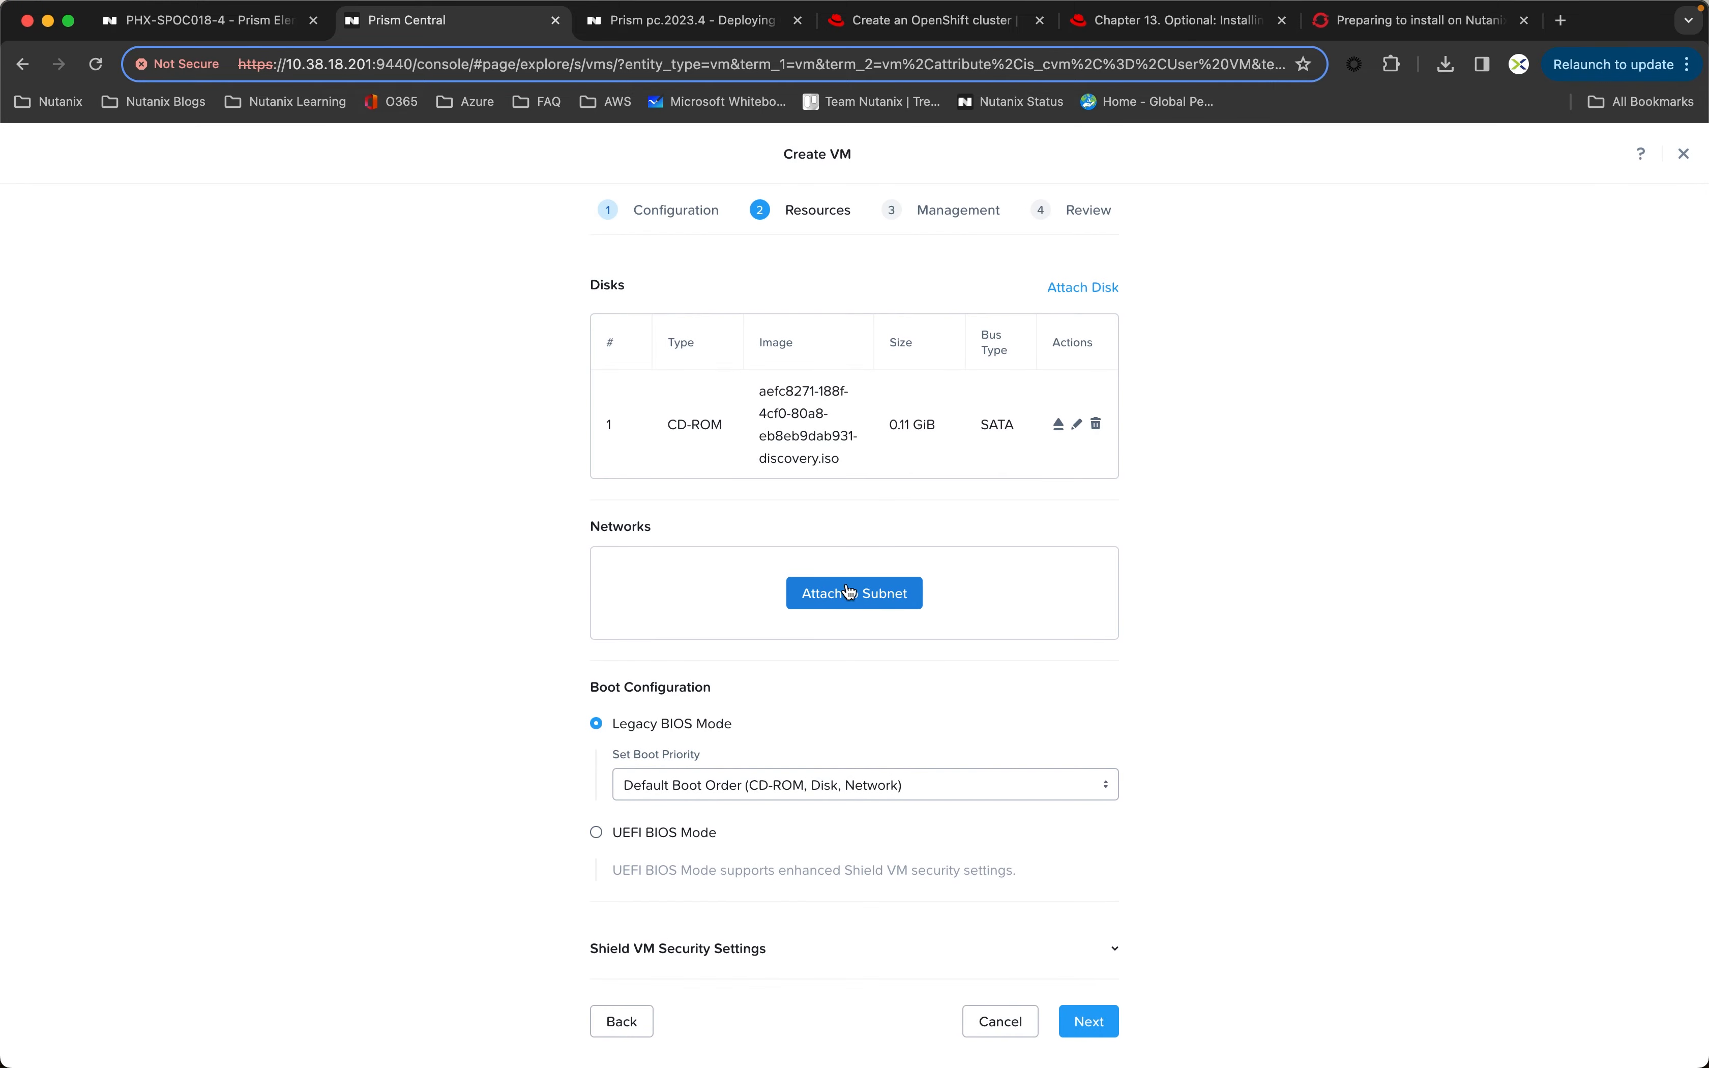
Step: Attach a 100 GiB SCSI disk to the control-plane VMs, allocated on the Default storage container
click(1093, 288)
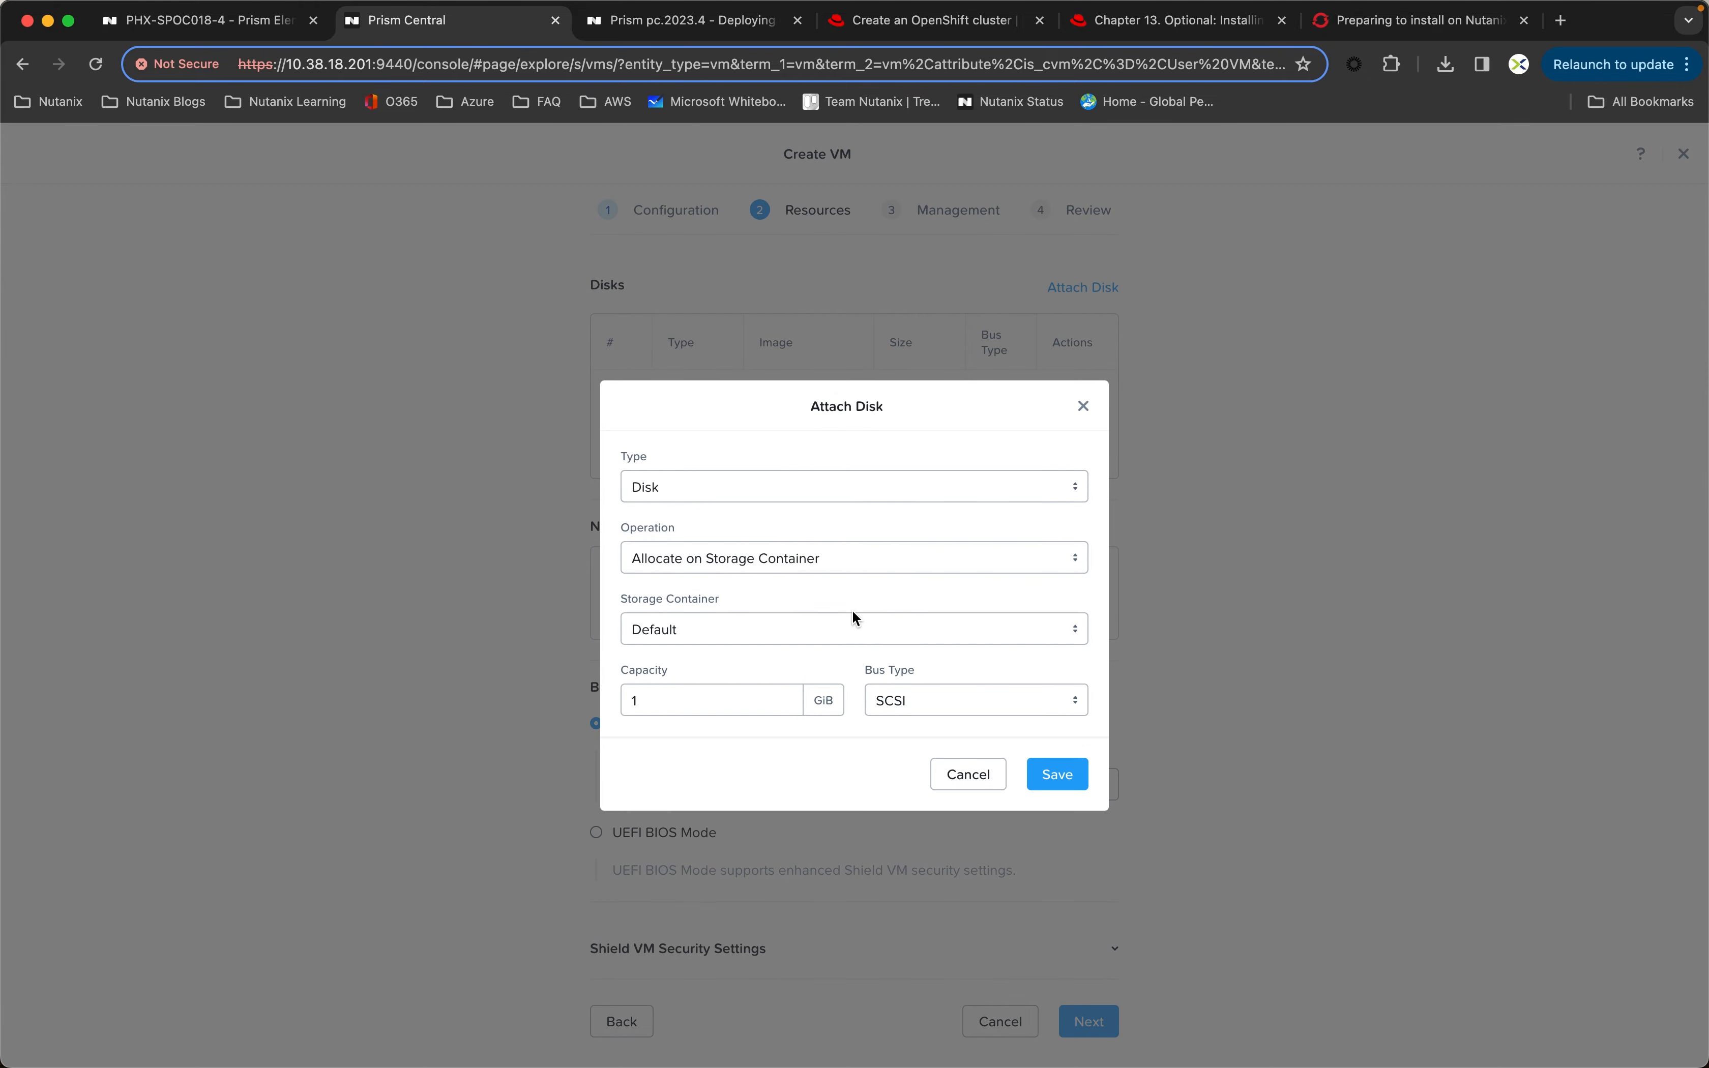
click(655, 703)
text(100)
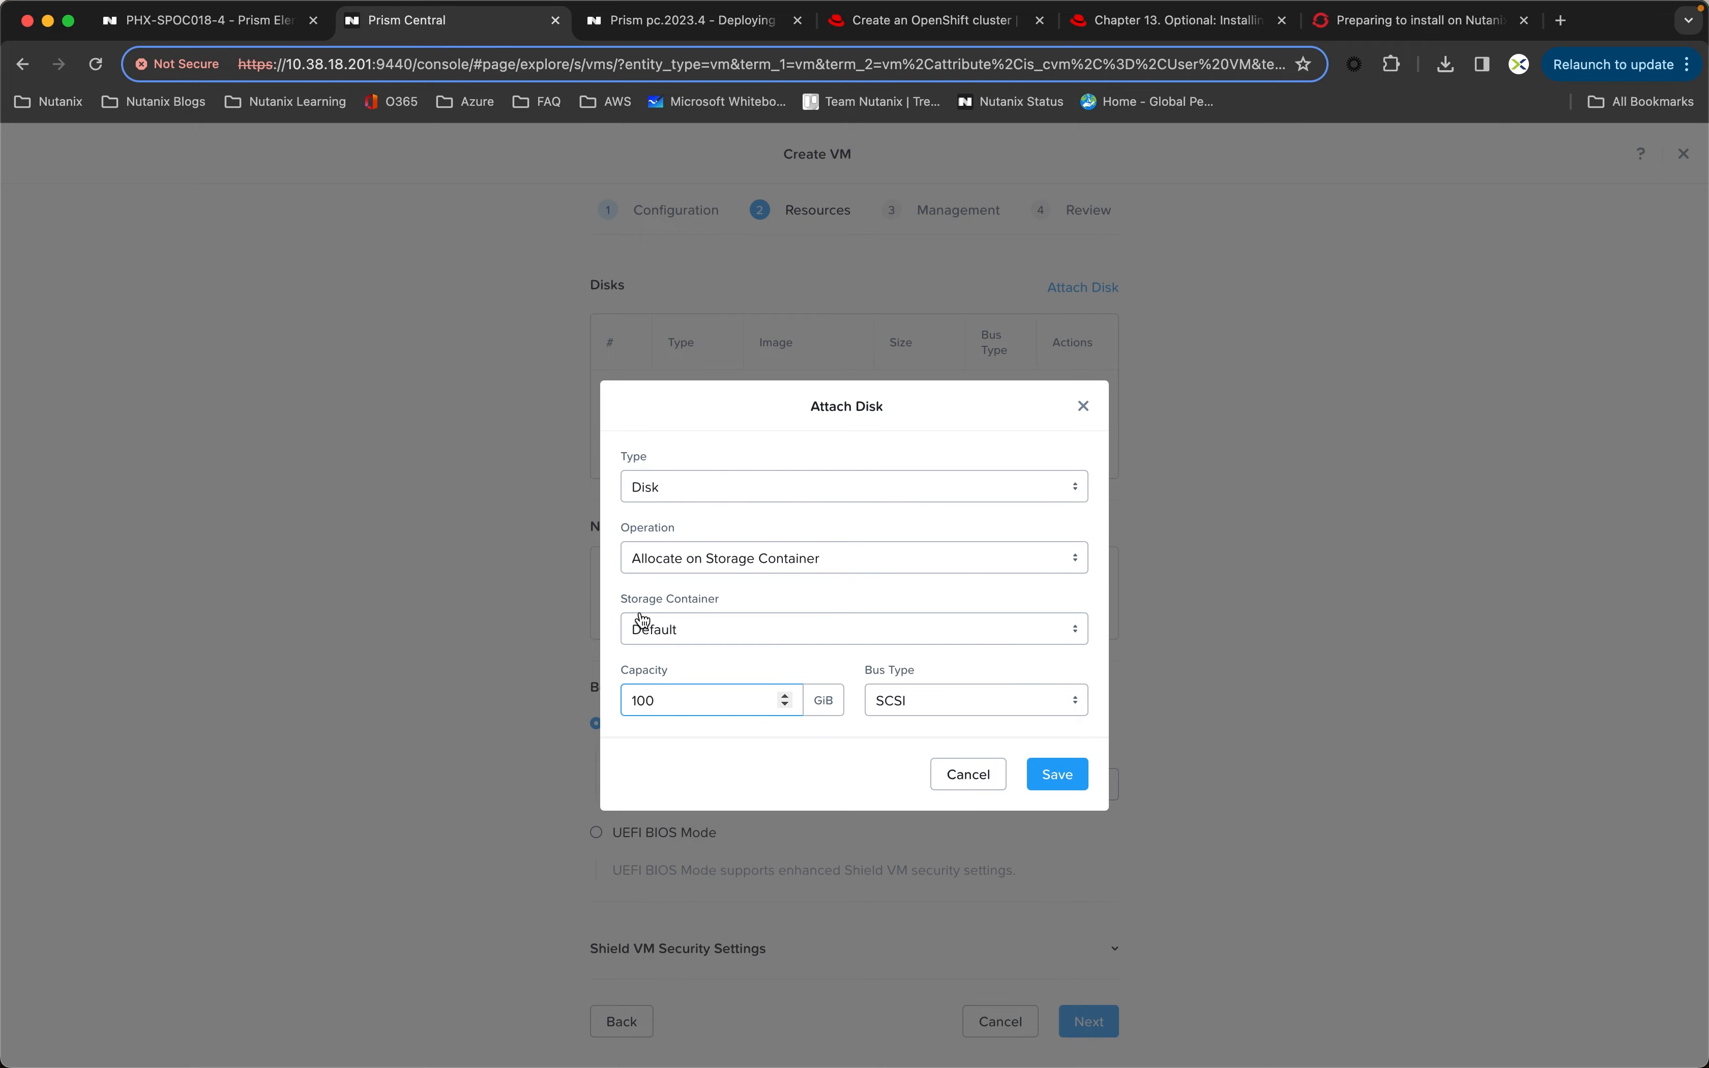
click(1070, 777)
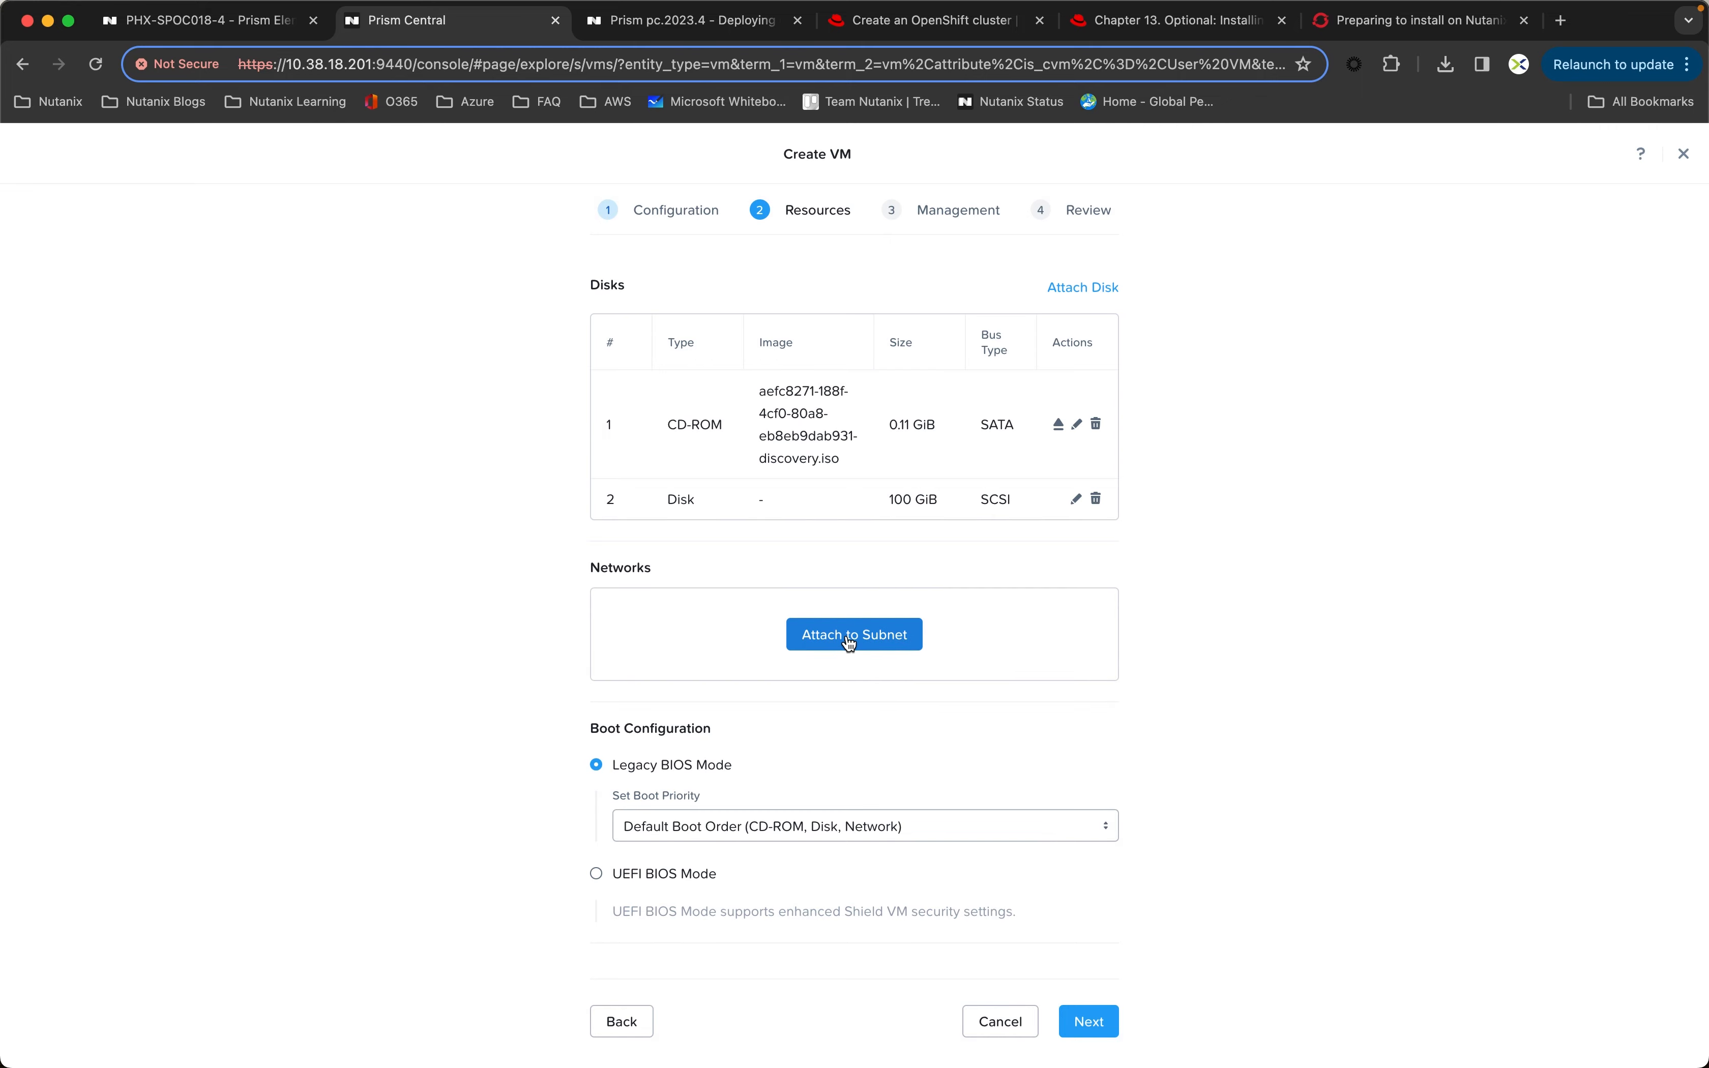
Step: Attach the control-plane VMs to the Primary subnet with DHCP assignment, keep the remaining defaults and create the VMs
click(850, 640)
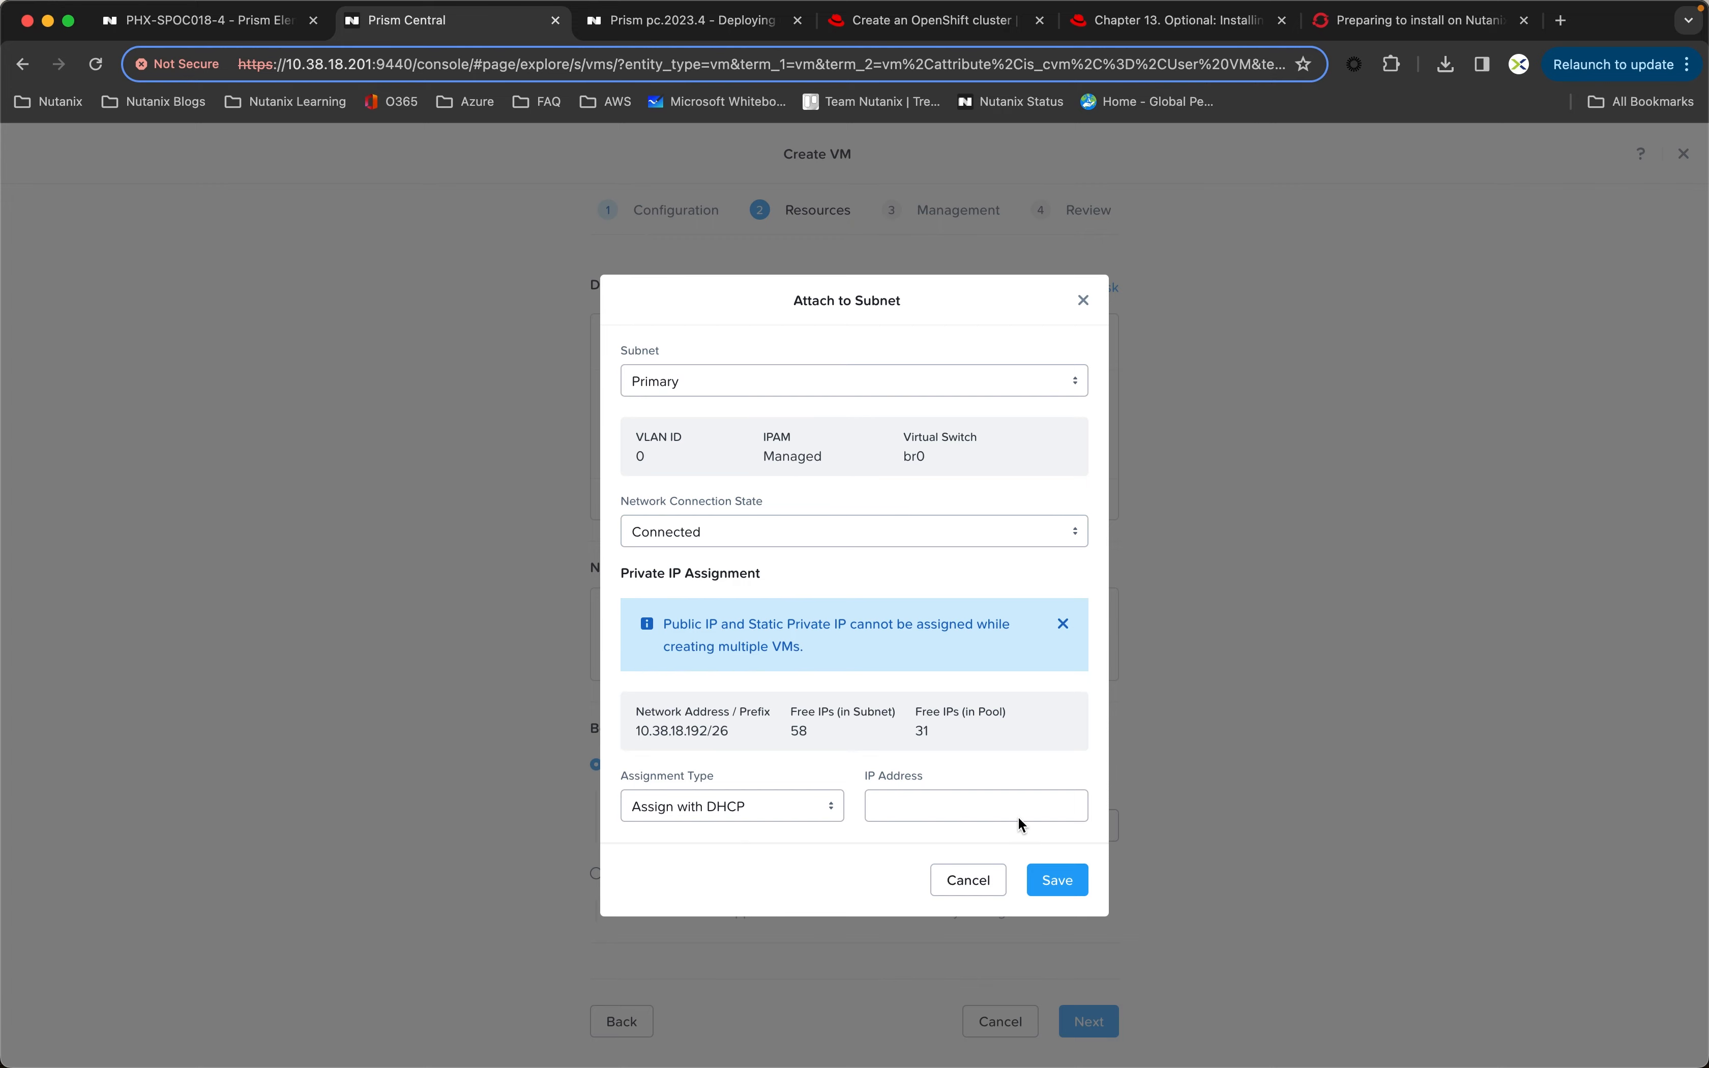
click(1048, 881)
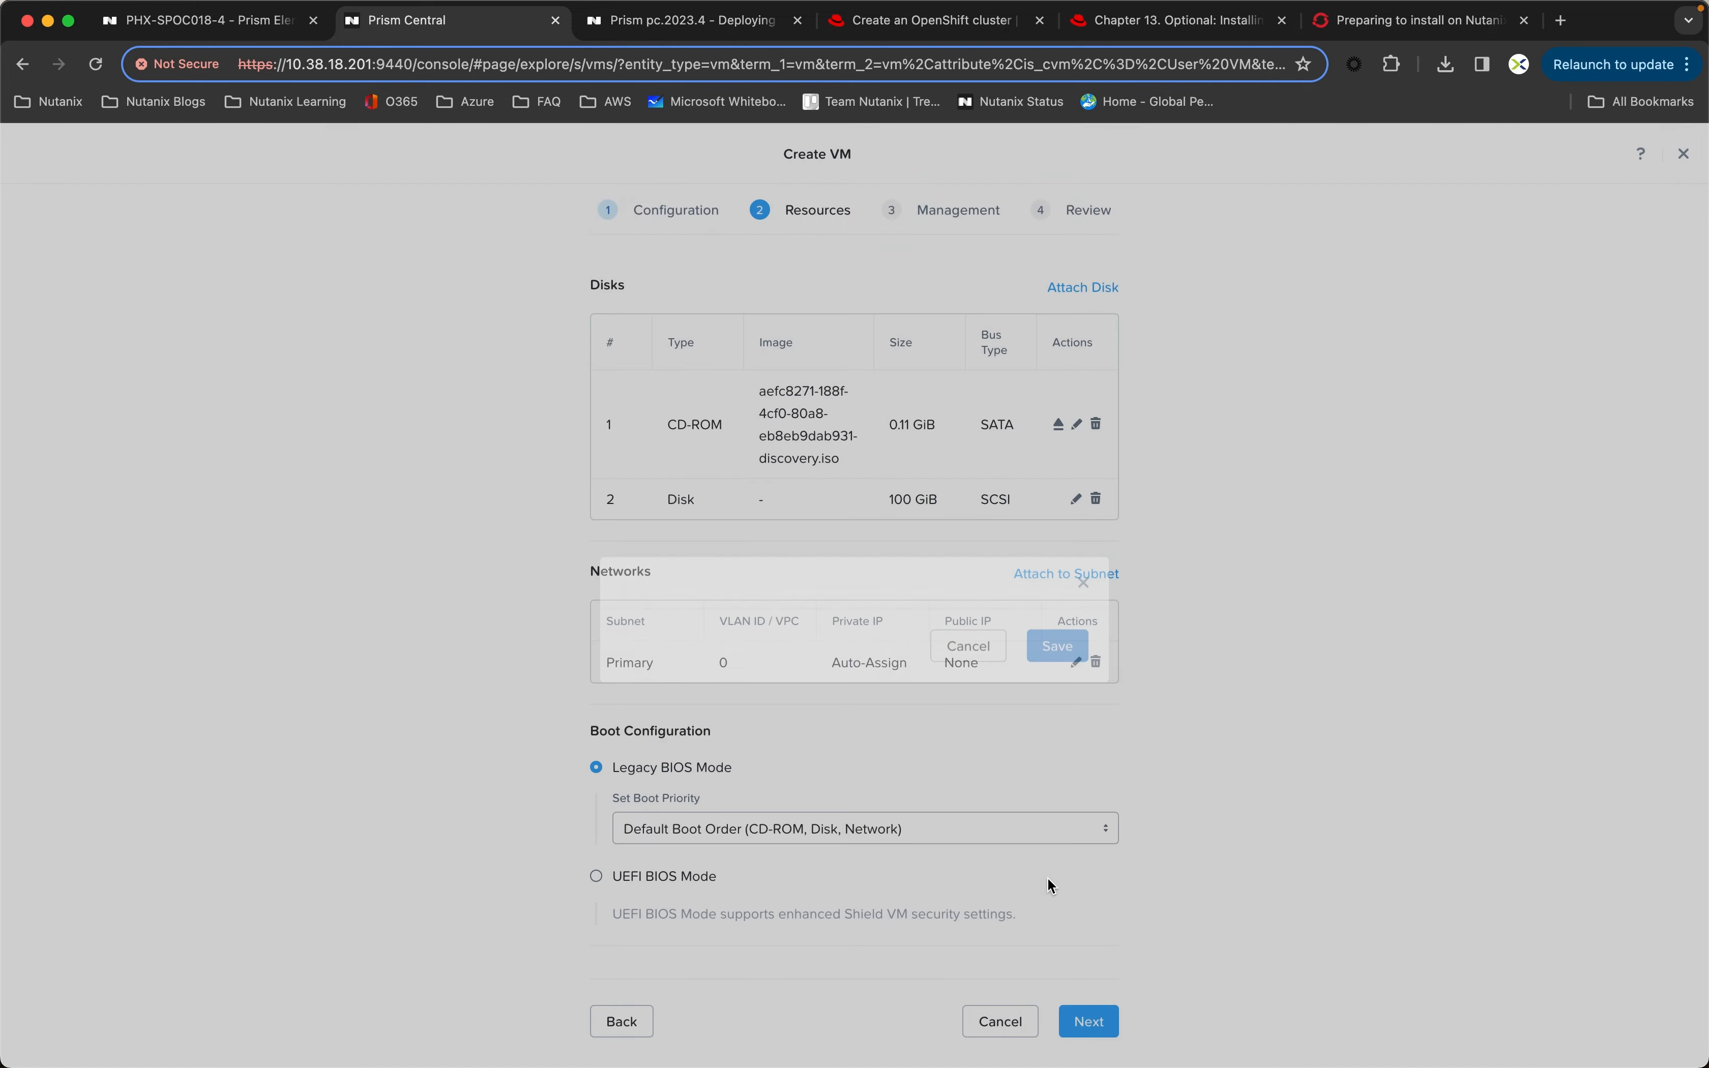
click(1094, 1028)
click(1095, 674)
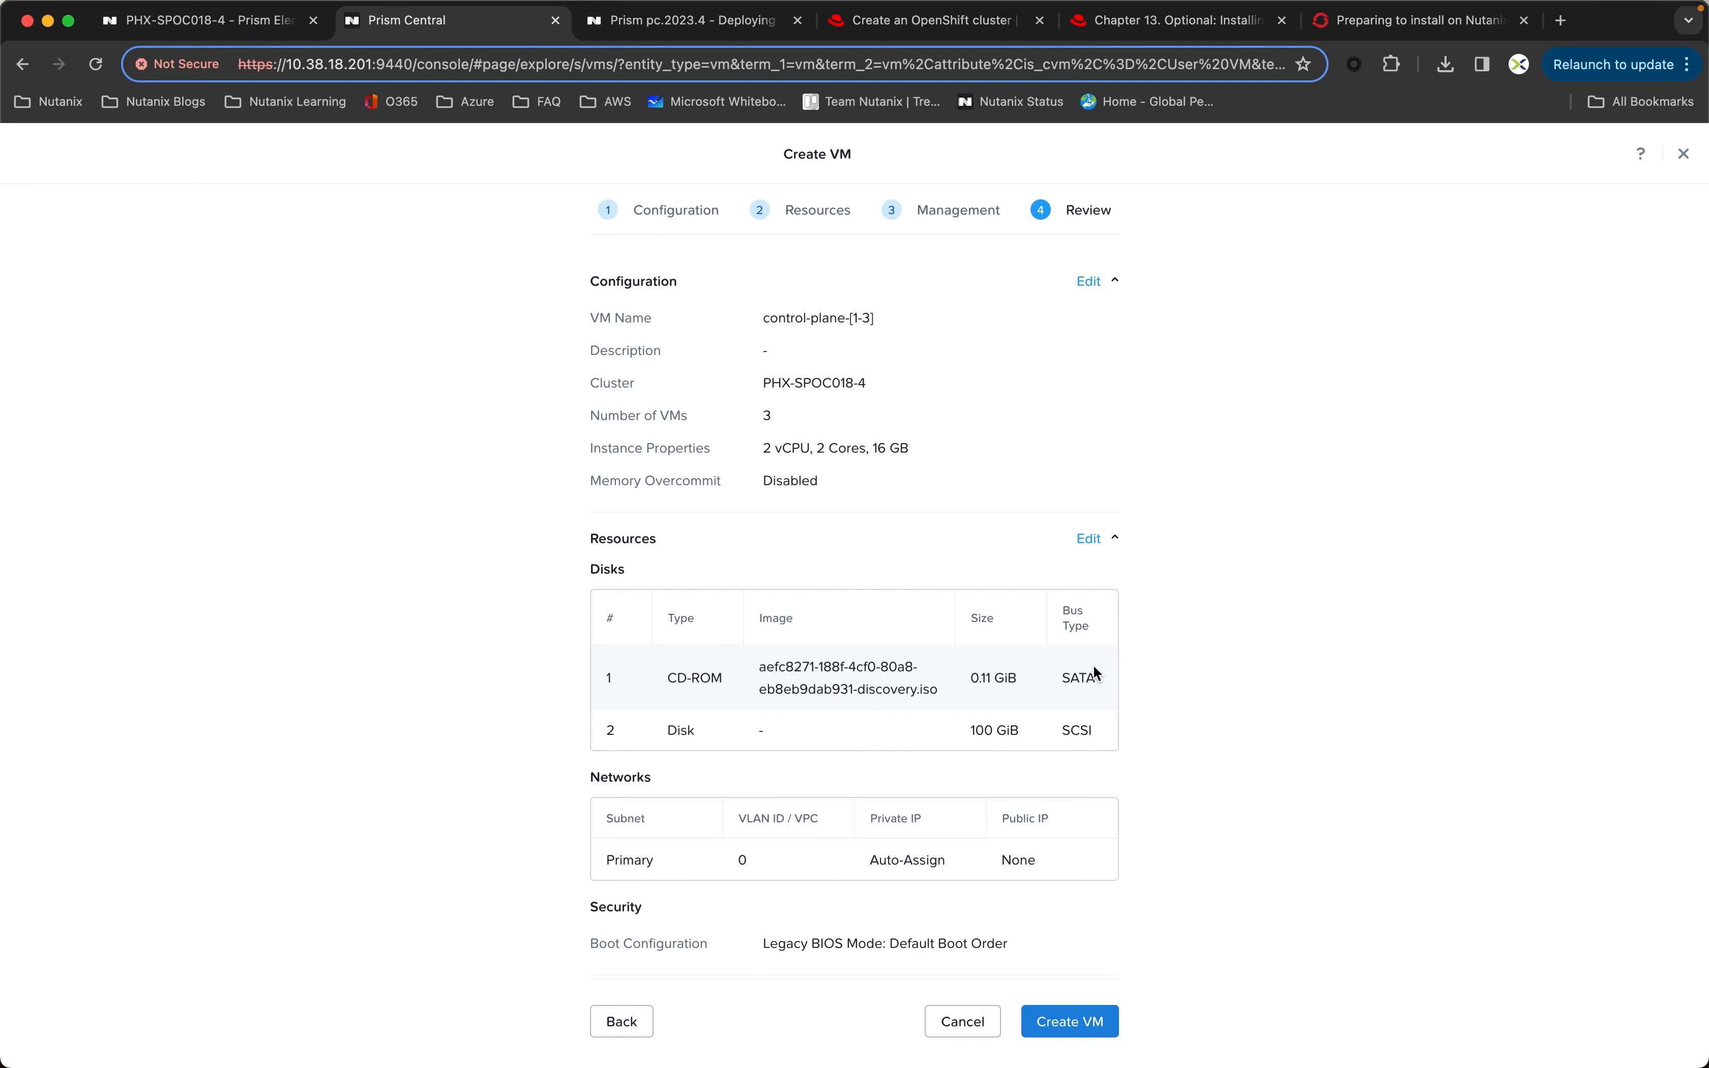
click(1071, 1023)
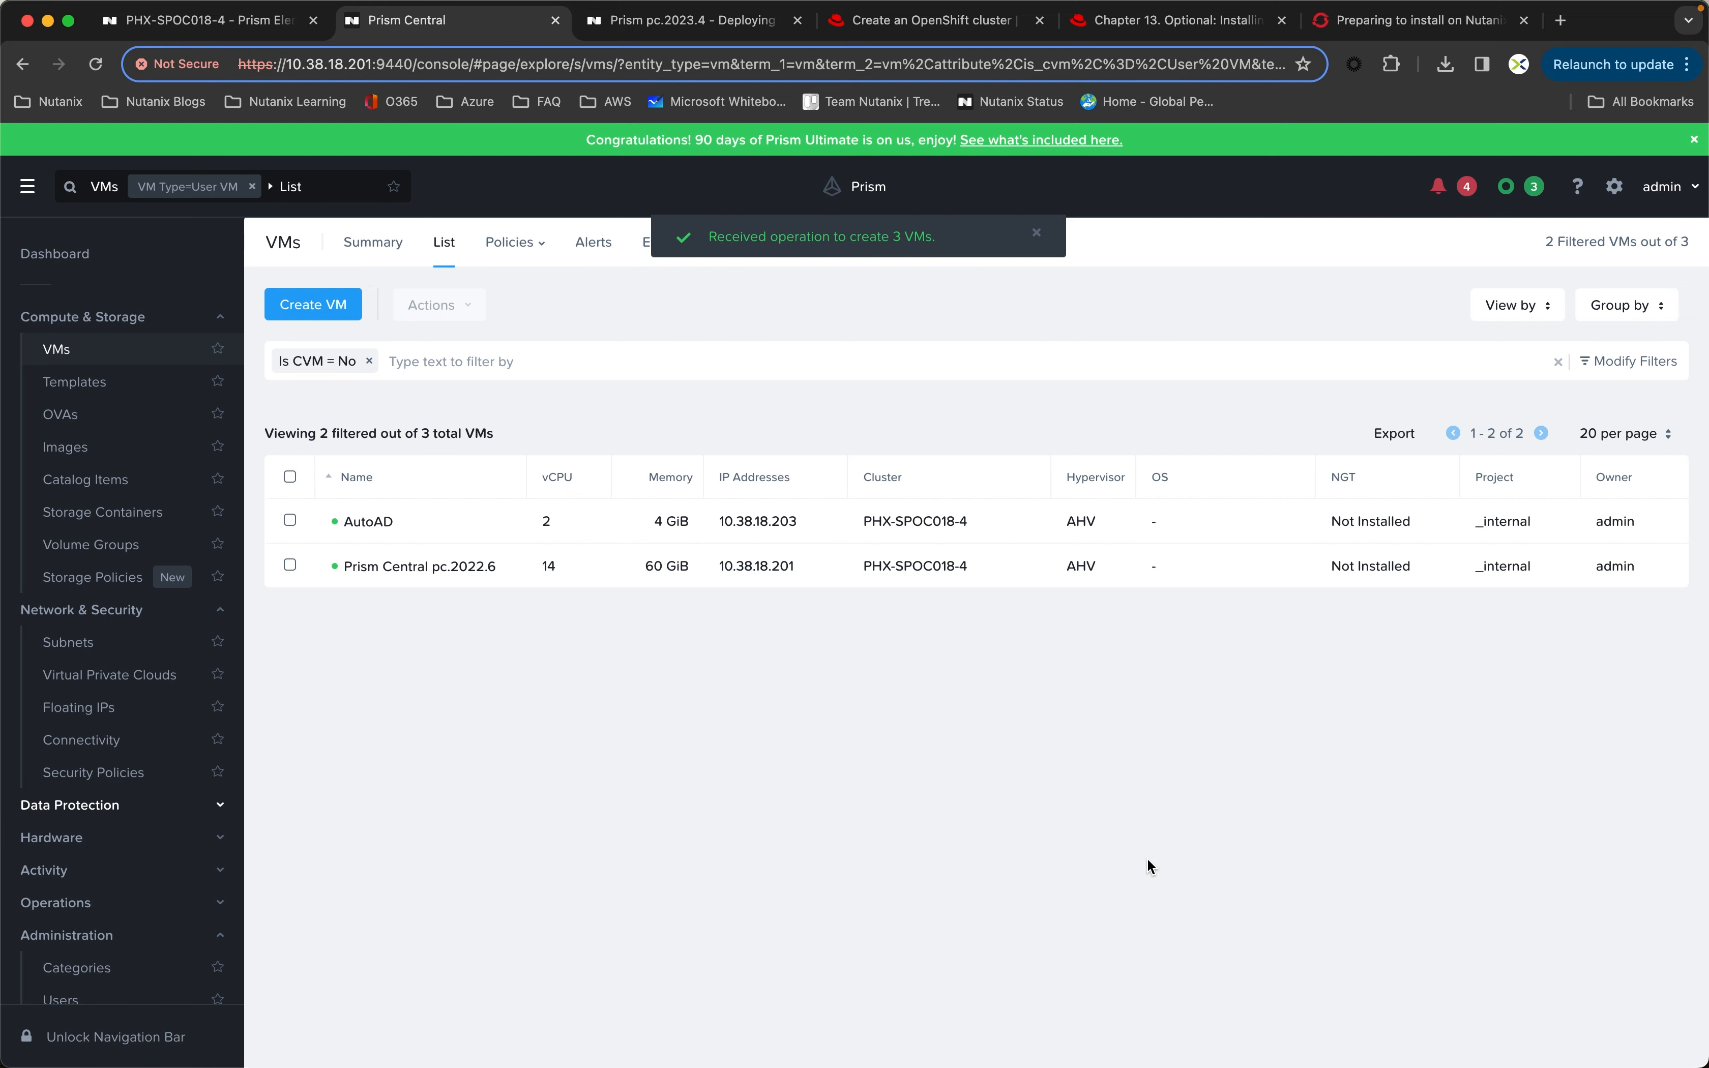
Step: Start creating another set of 3 VMs named worker
click(344, 308)
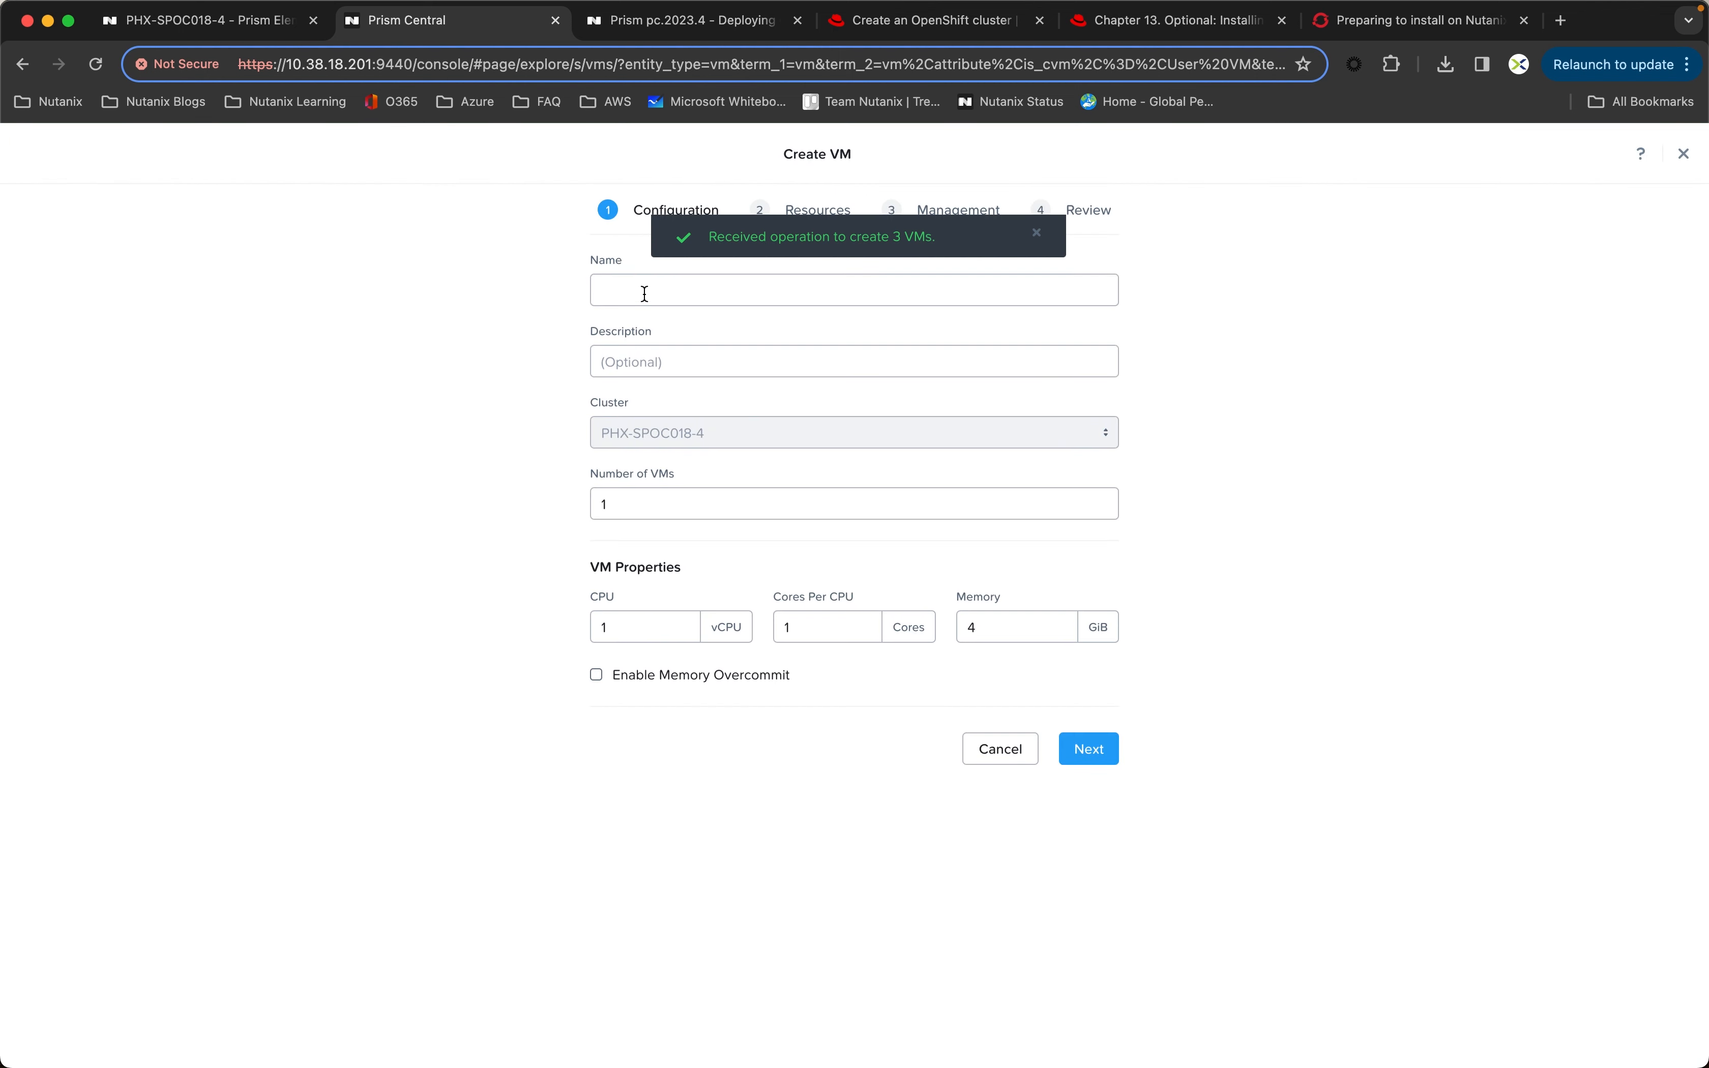
click(644, 293)
text(worker)
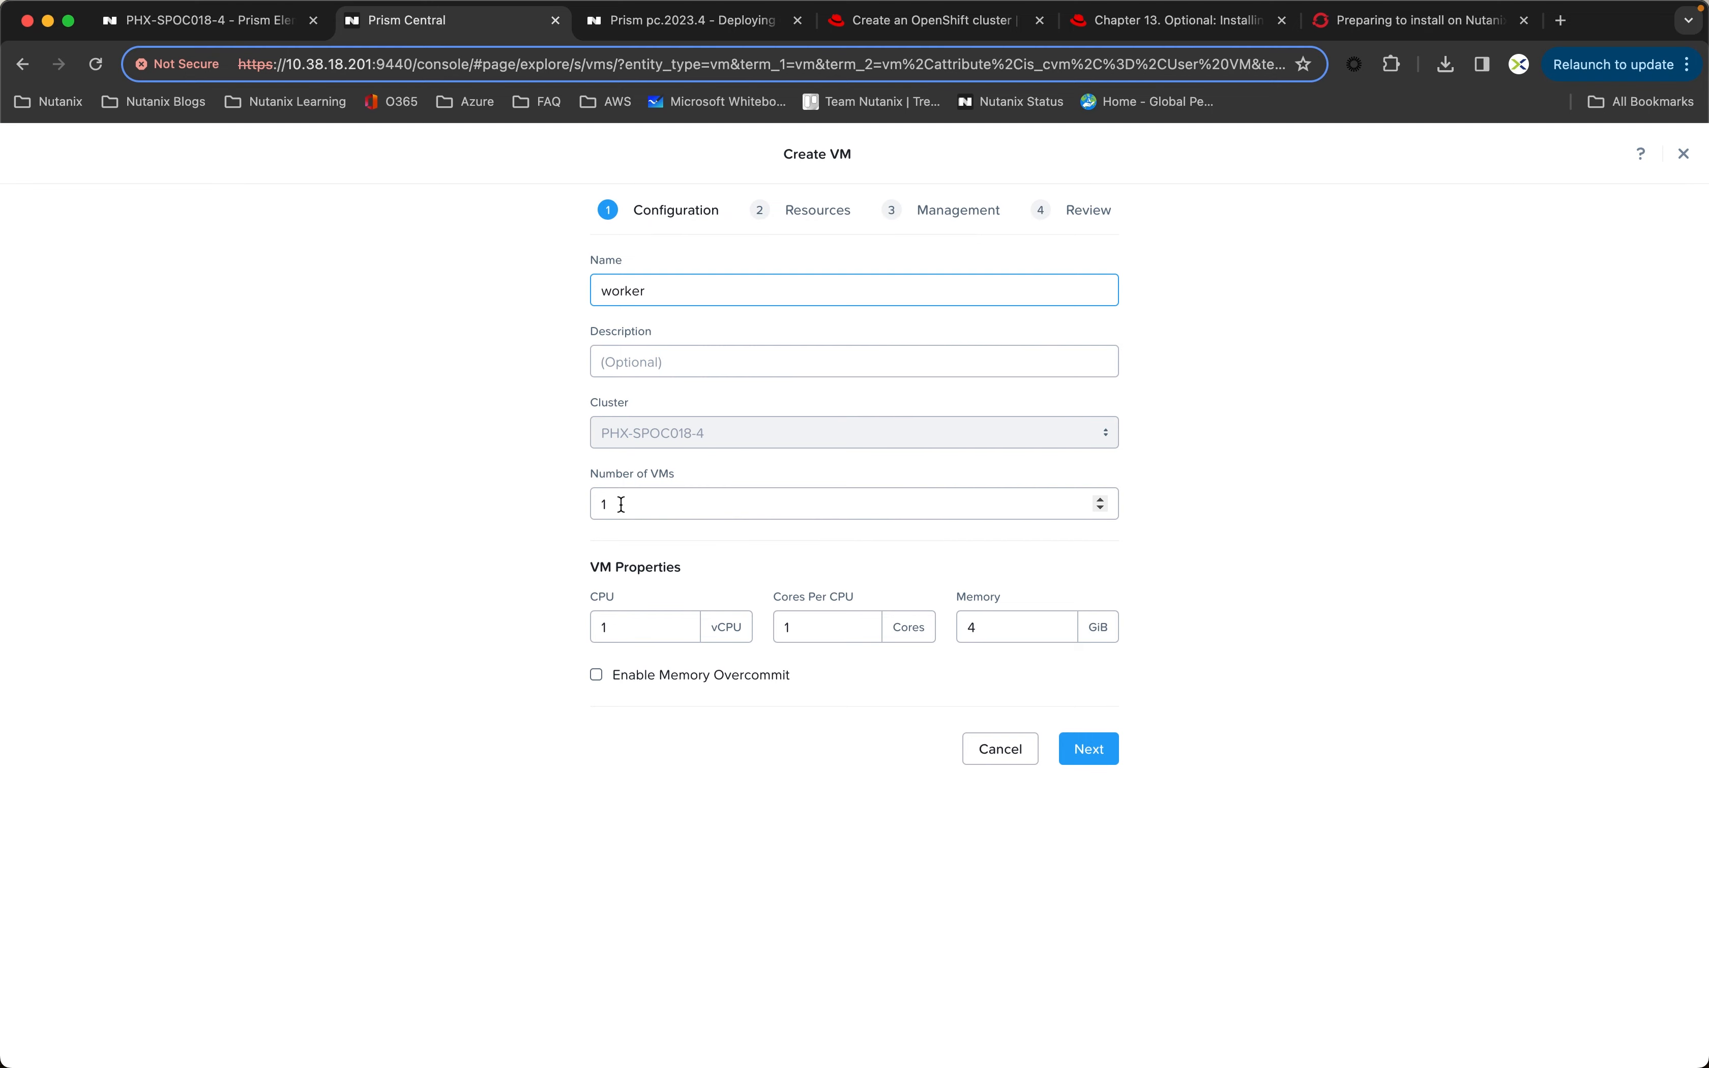
drag(621, 503, 577, 503)
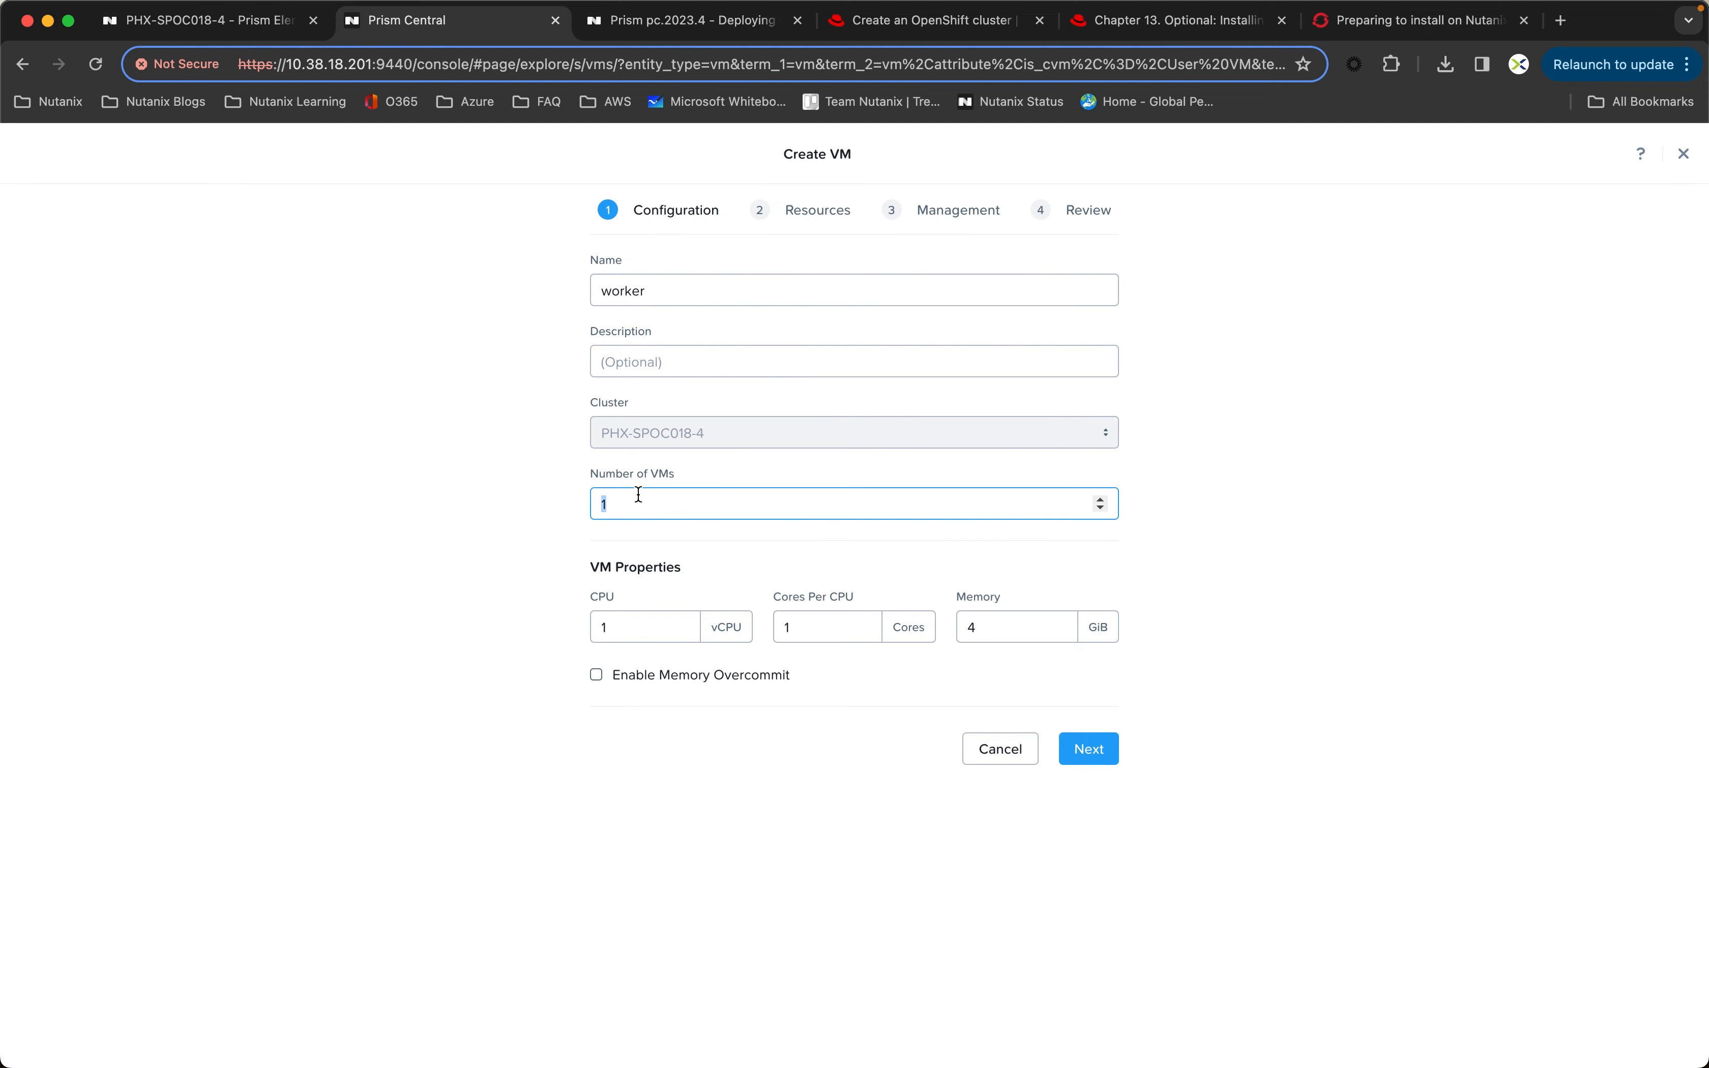
text(3)
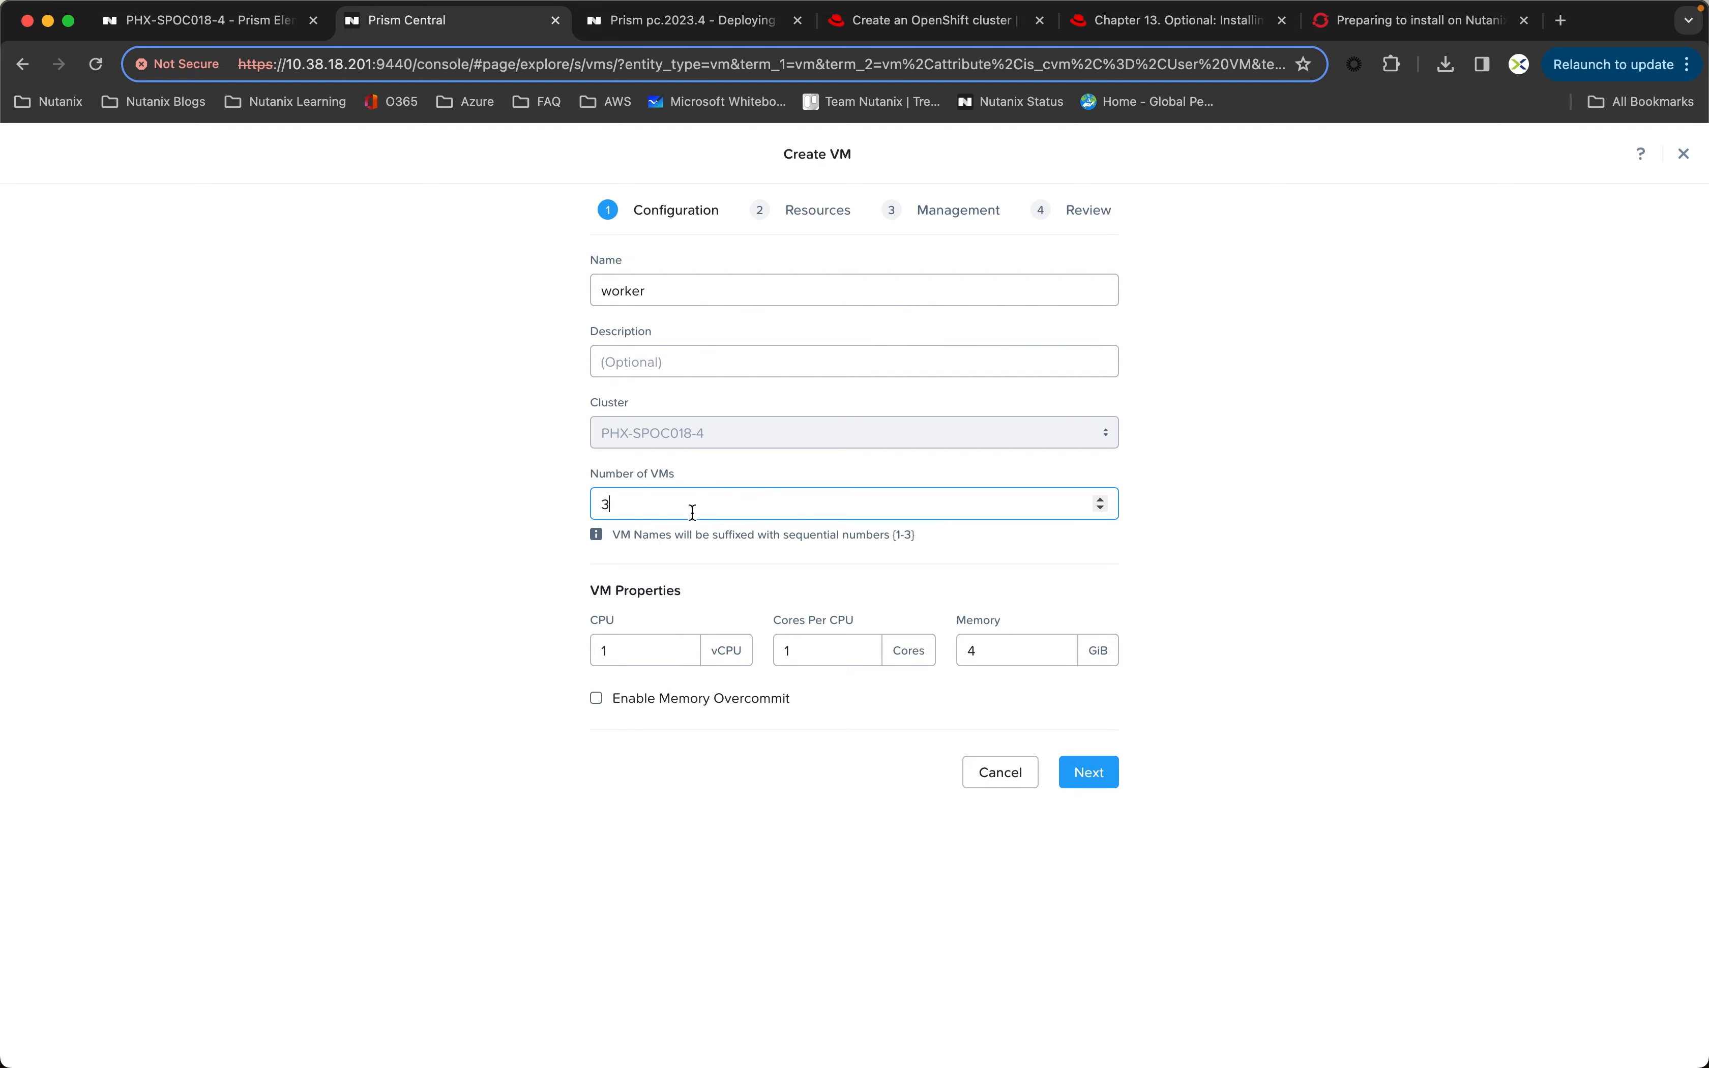
Step: Give the worker VMs 2 vCPUs, 2 cores per CPU and 16 GiB of memory, and continue to their resources
click(685, 645)
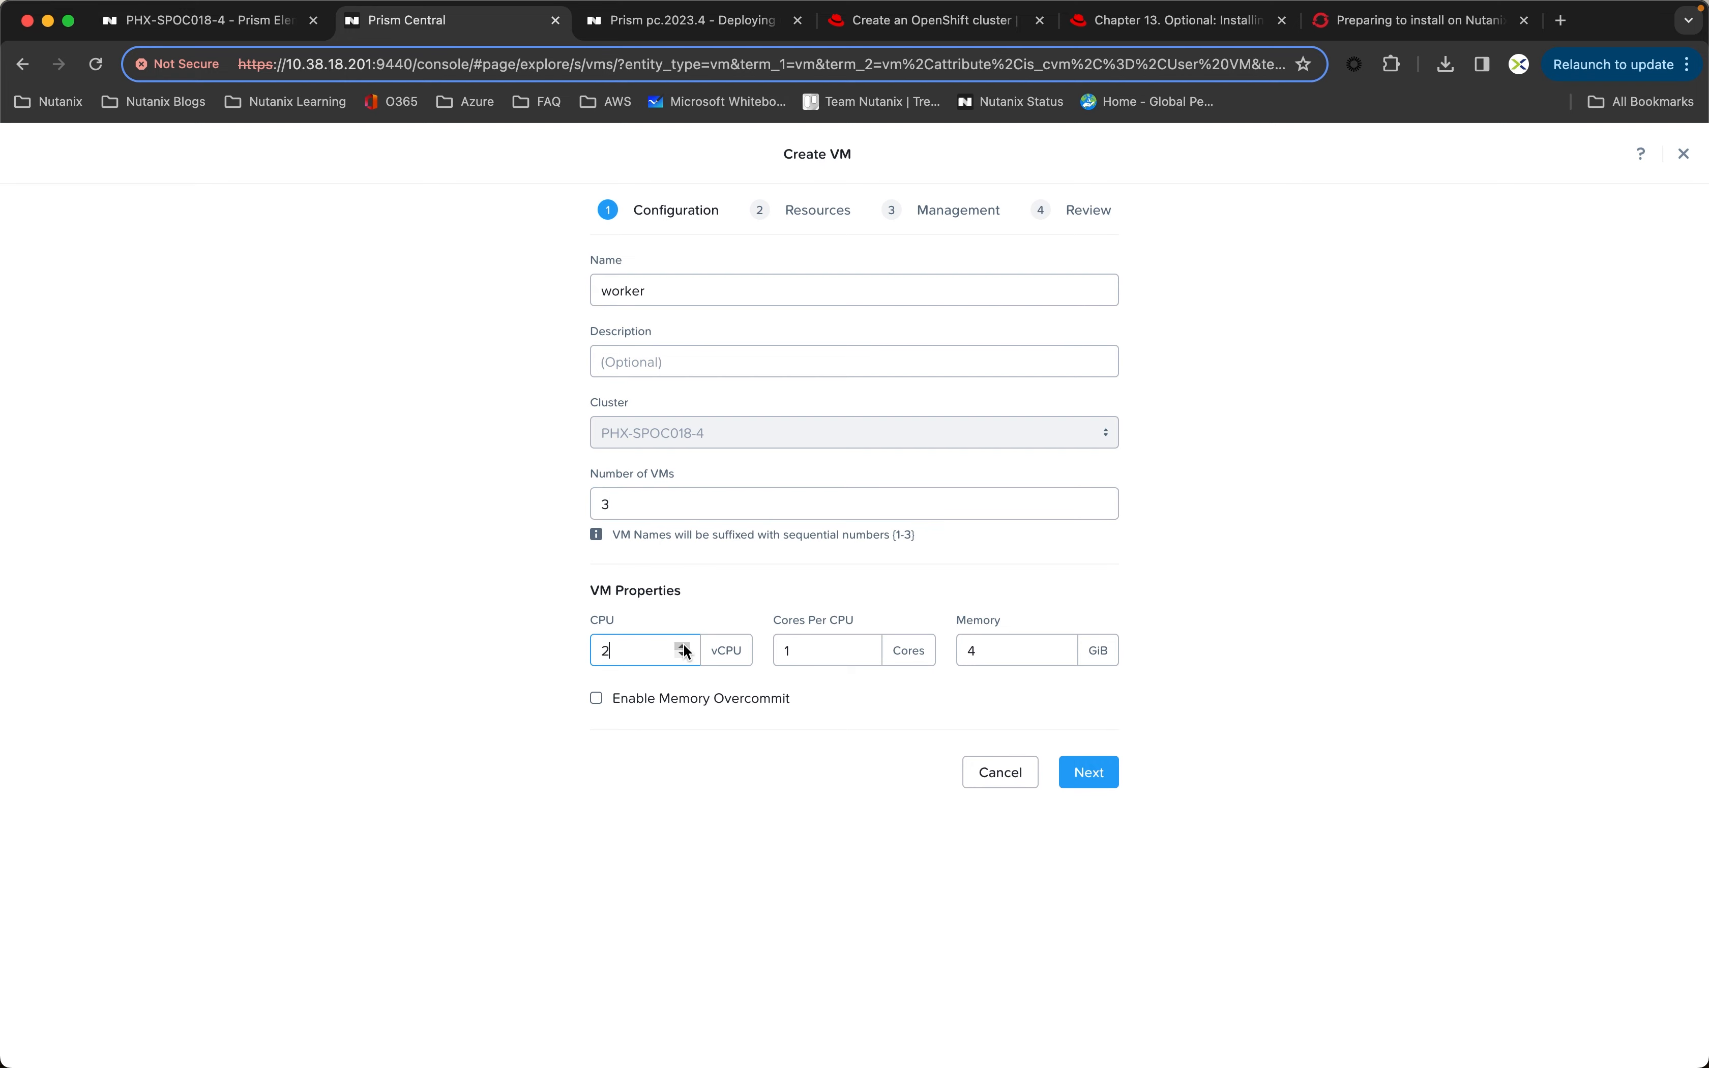
click(864, 644)
drag(998, 664, 951, 654)
click(1106, 776)
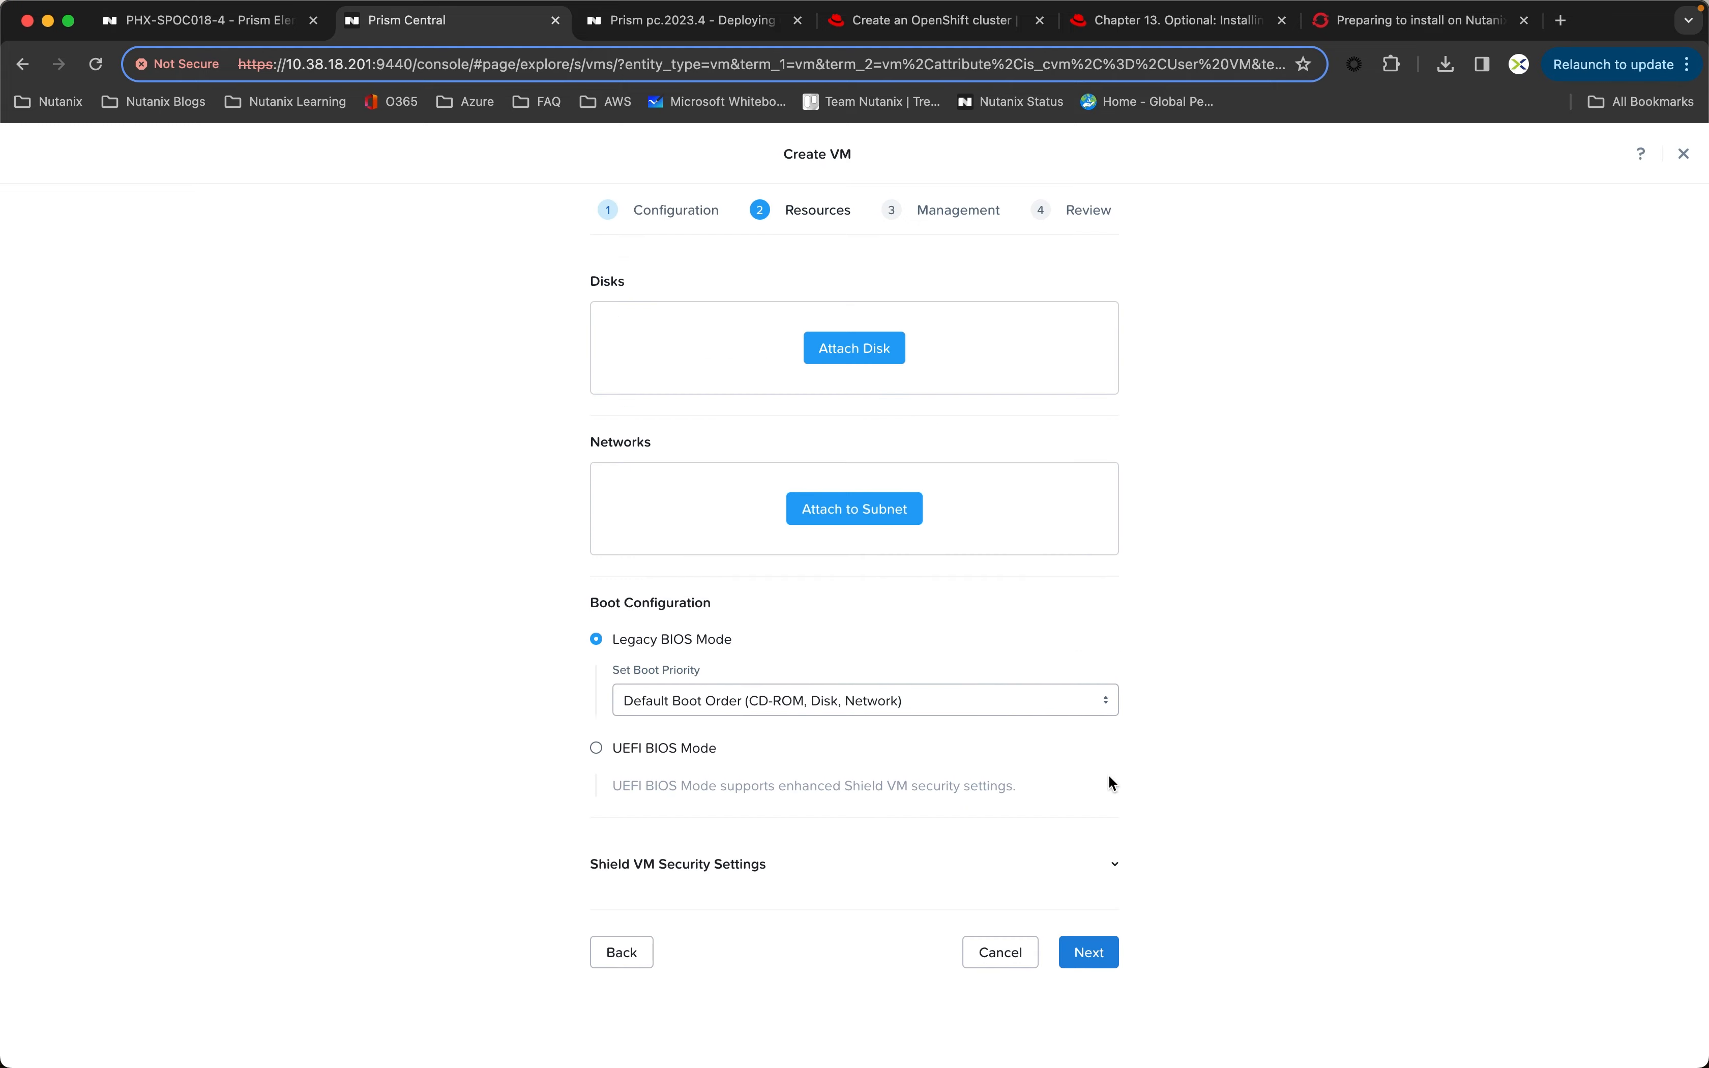
Step: Attach a CD-ROM to the worker VMs, cloned from the aefc8271-188f-4cf0-80a8-eb8eb9dab931-discovery.iso image
click(873, 347)
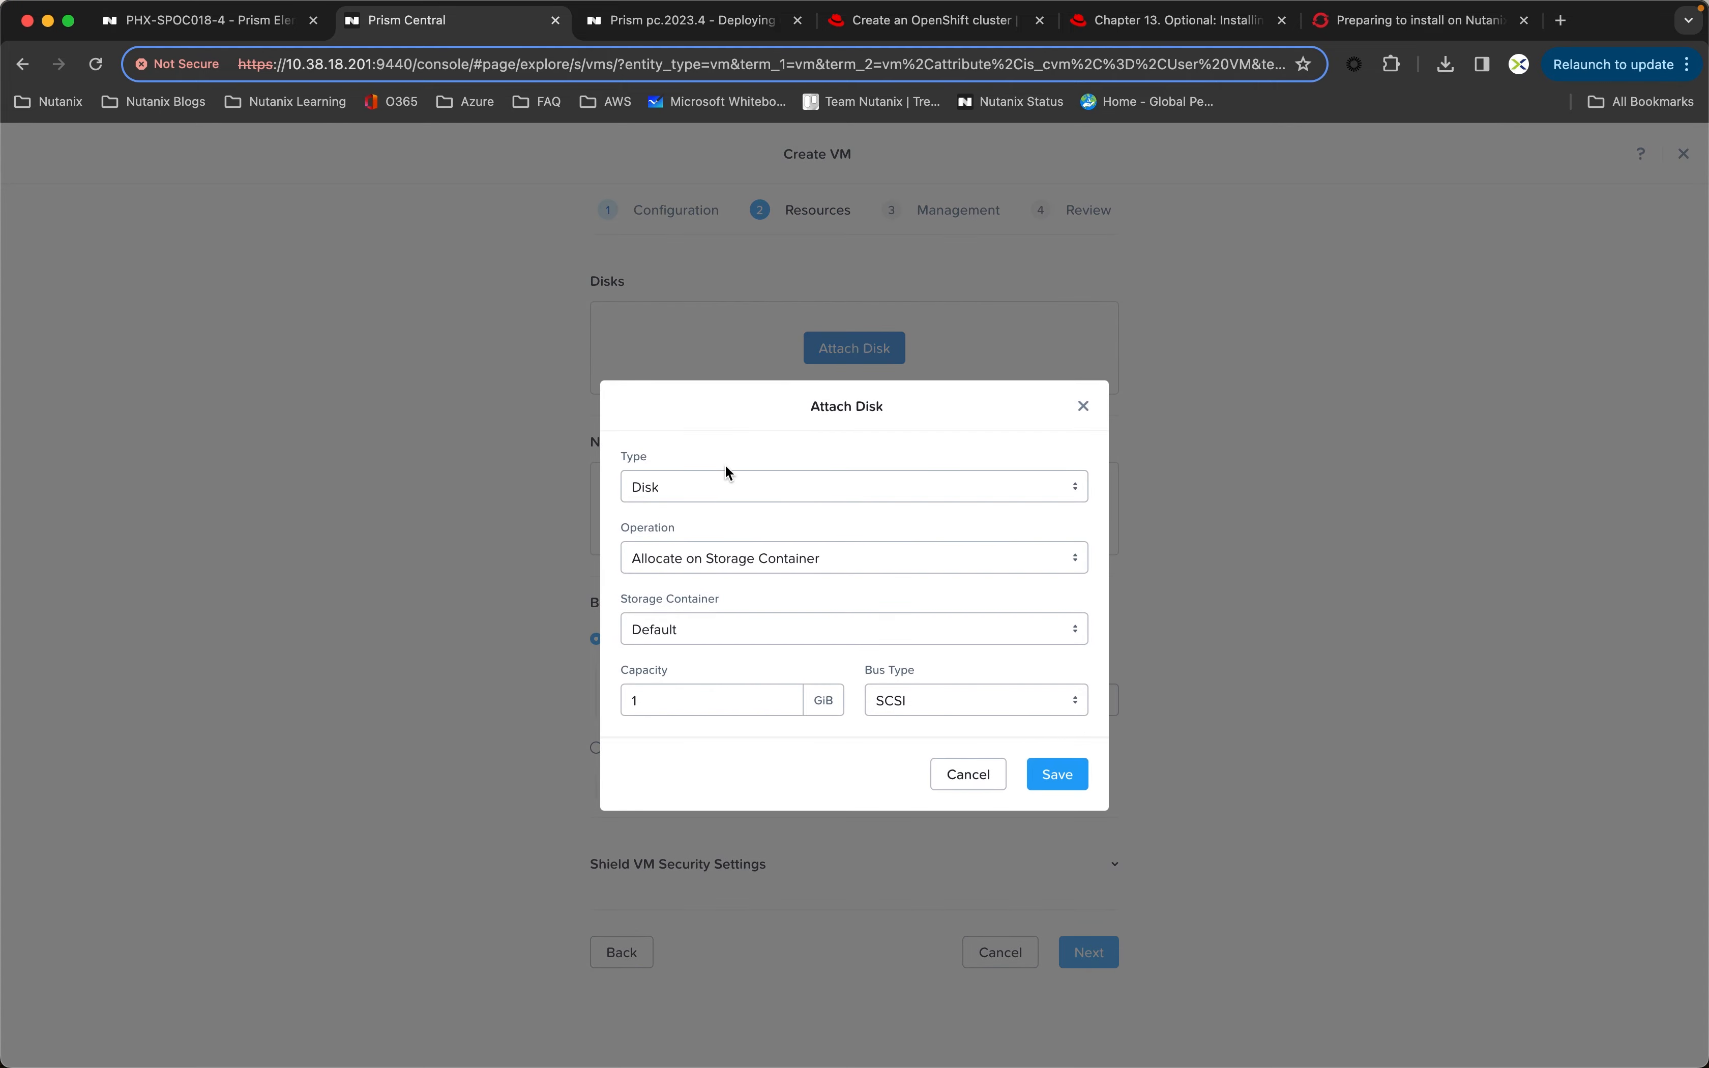
click(683, 482)
click(683, 481)
click(692, 555)
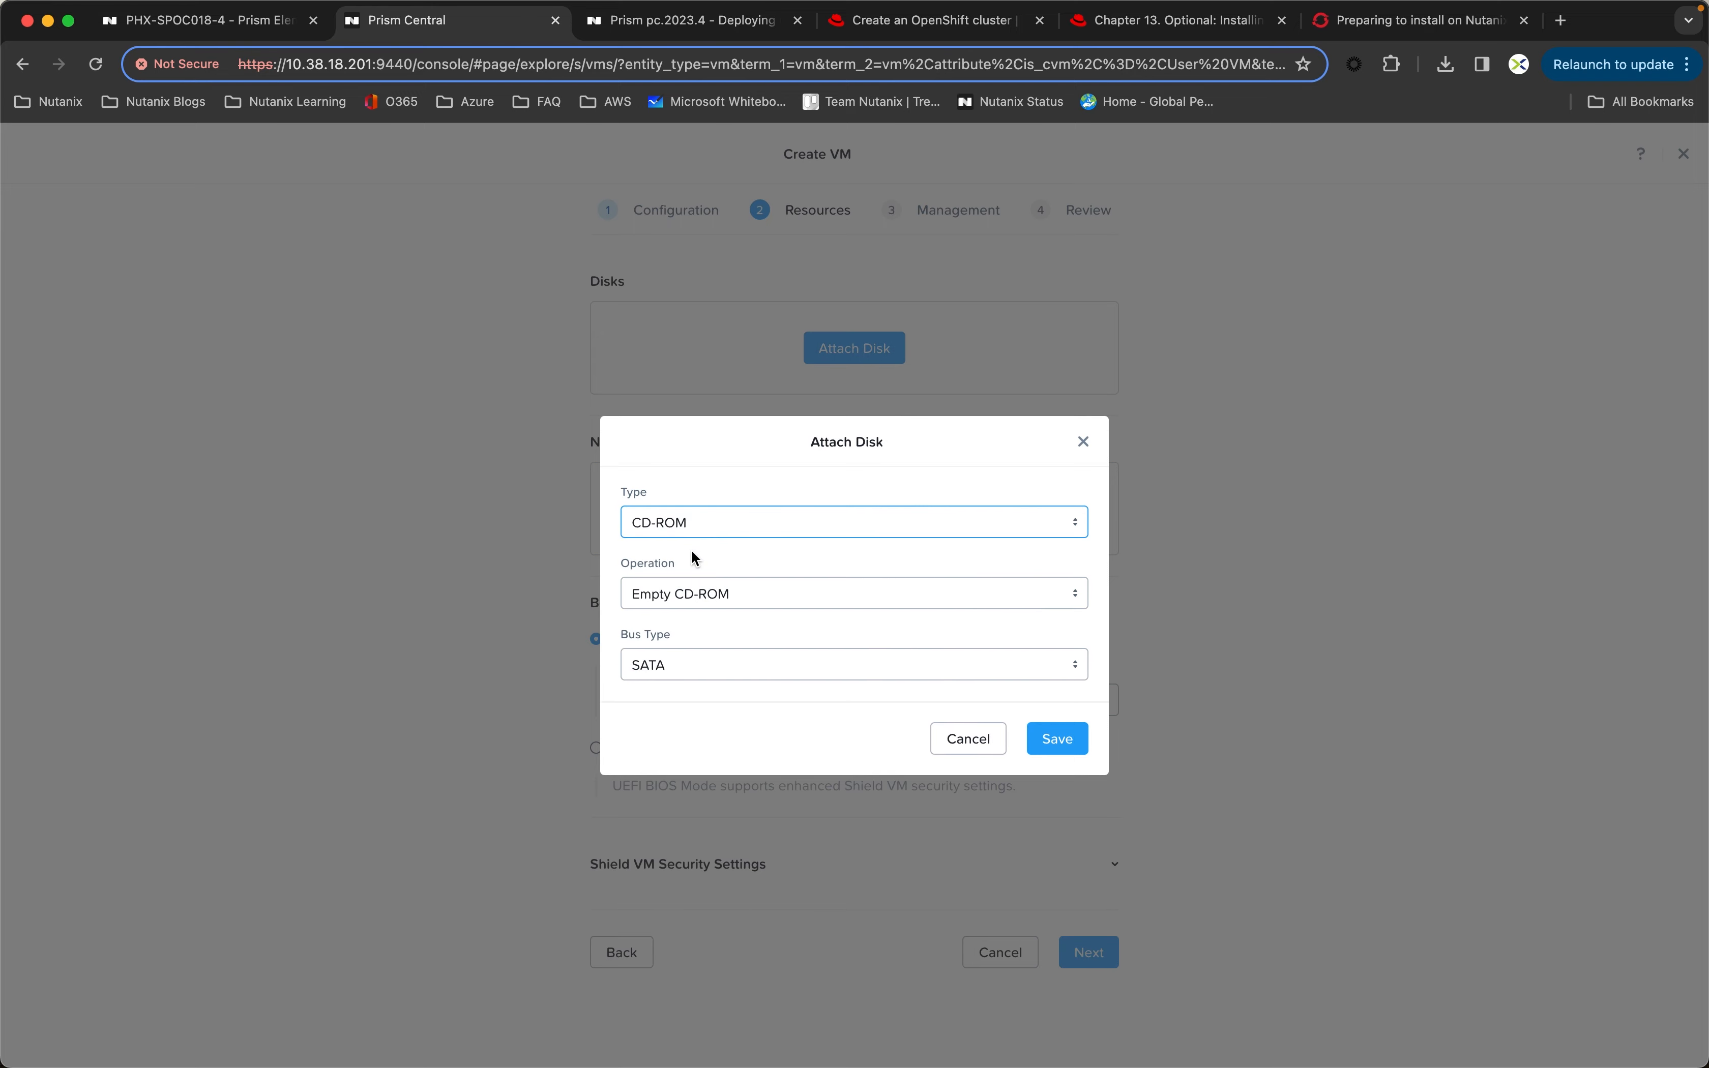
click(725, 596)
click(725, 660)
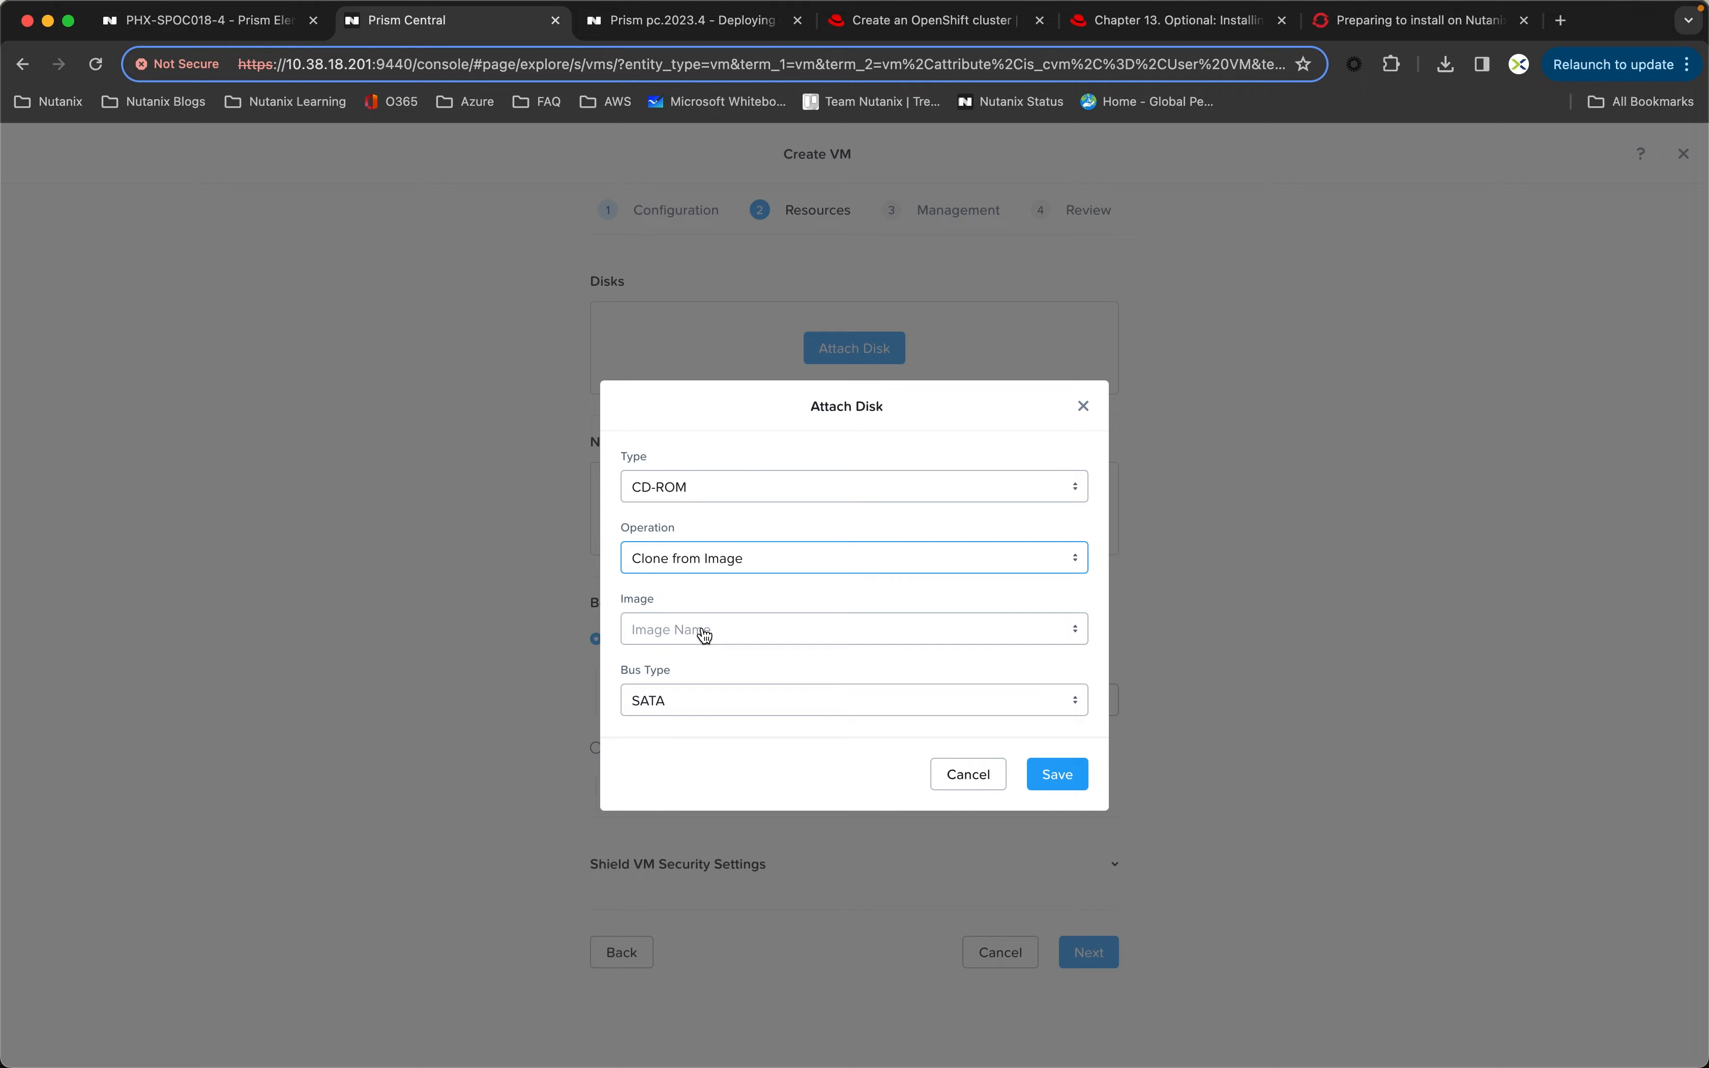
click(698, 636)
click(782, 762)
click(1041, 773)
Step: Attach a 100 GiB SCSI disk to the worker VMs, allocated on the Default storage container
click(1094, 287)
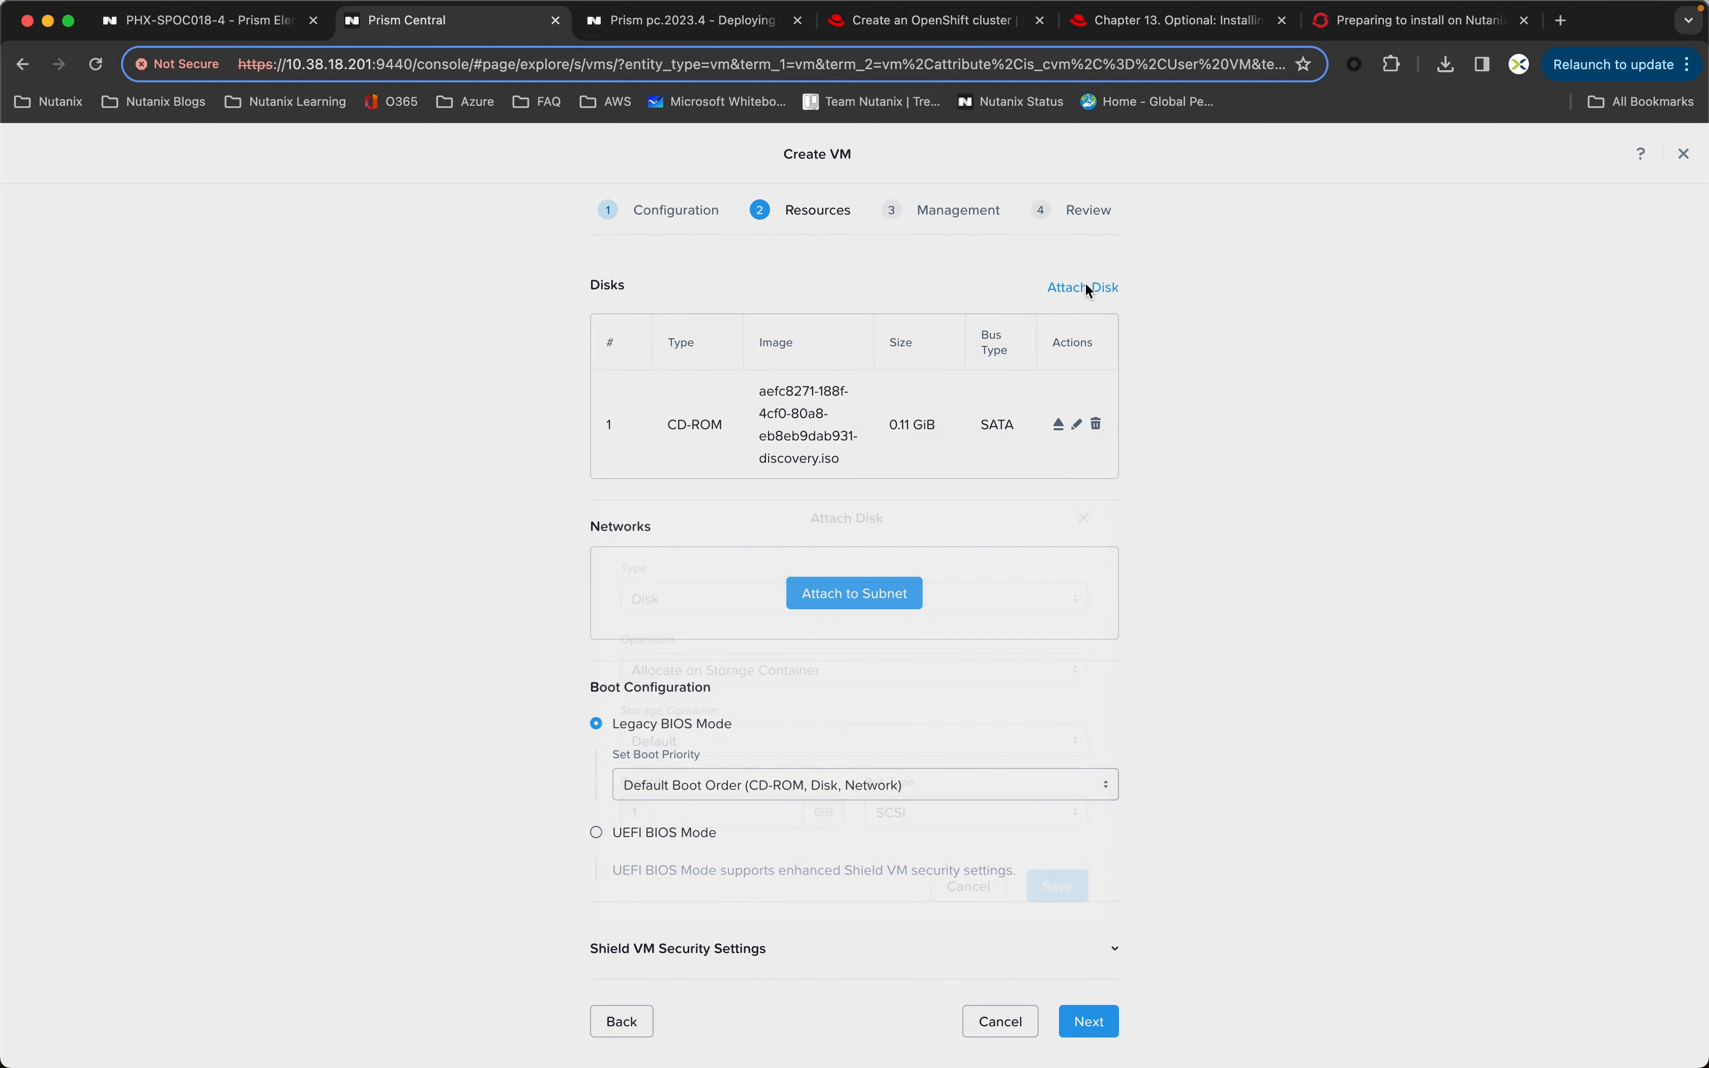
click(673, 703)
text(00)
click(1056, 774)
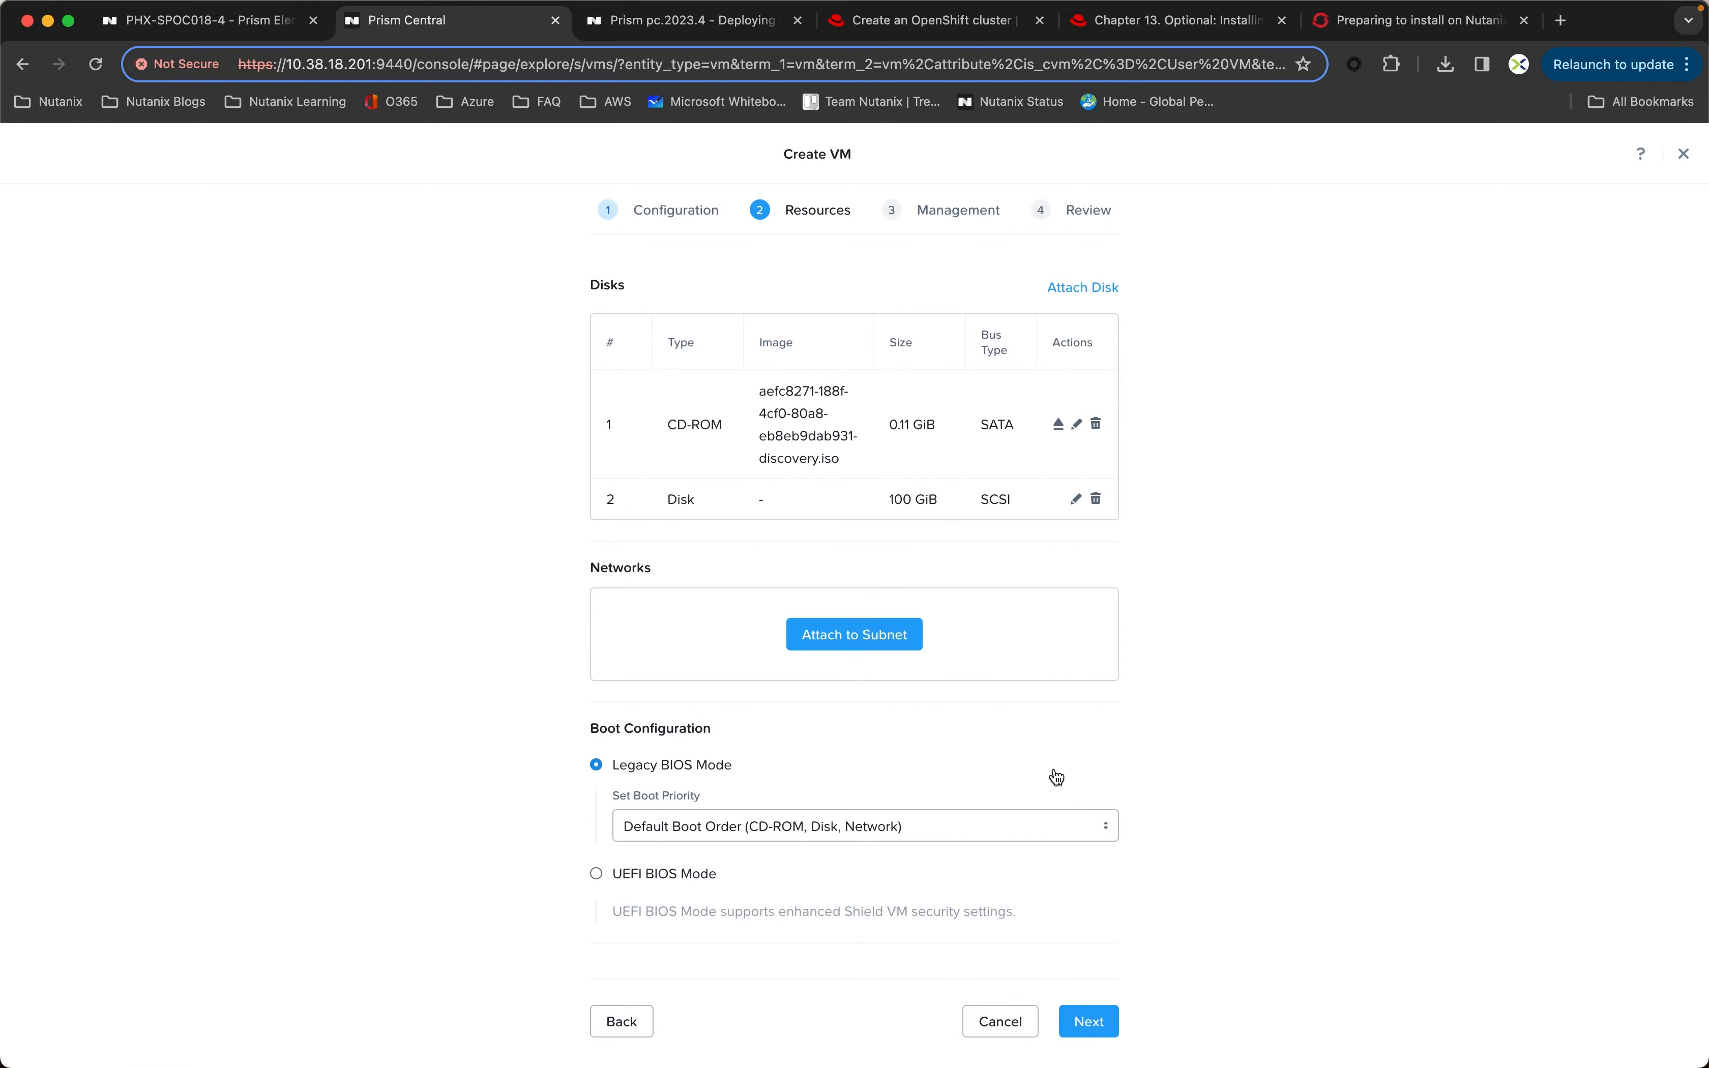
Step: Attach the worker VMs to the Primary subnet, keep the remaining defaults and create the VMs
click(854, 634)
click(1048, 870)
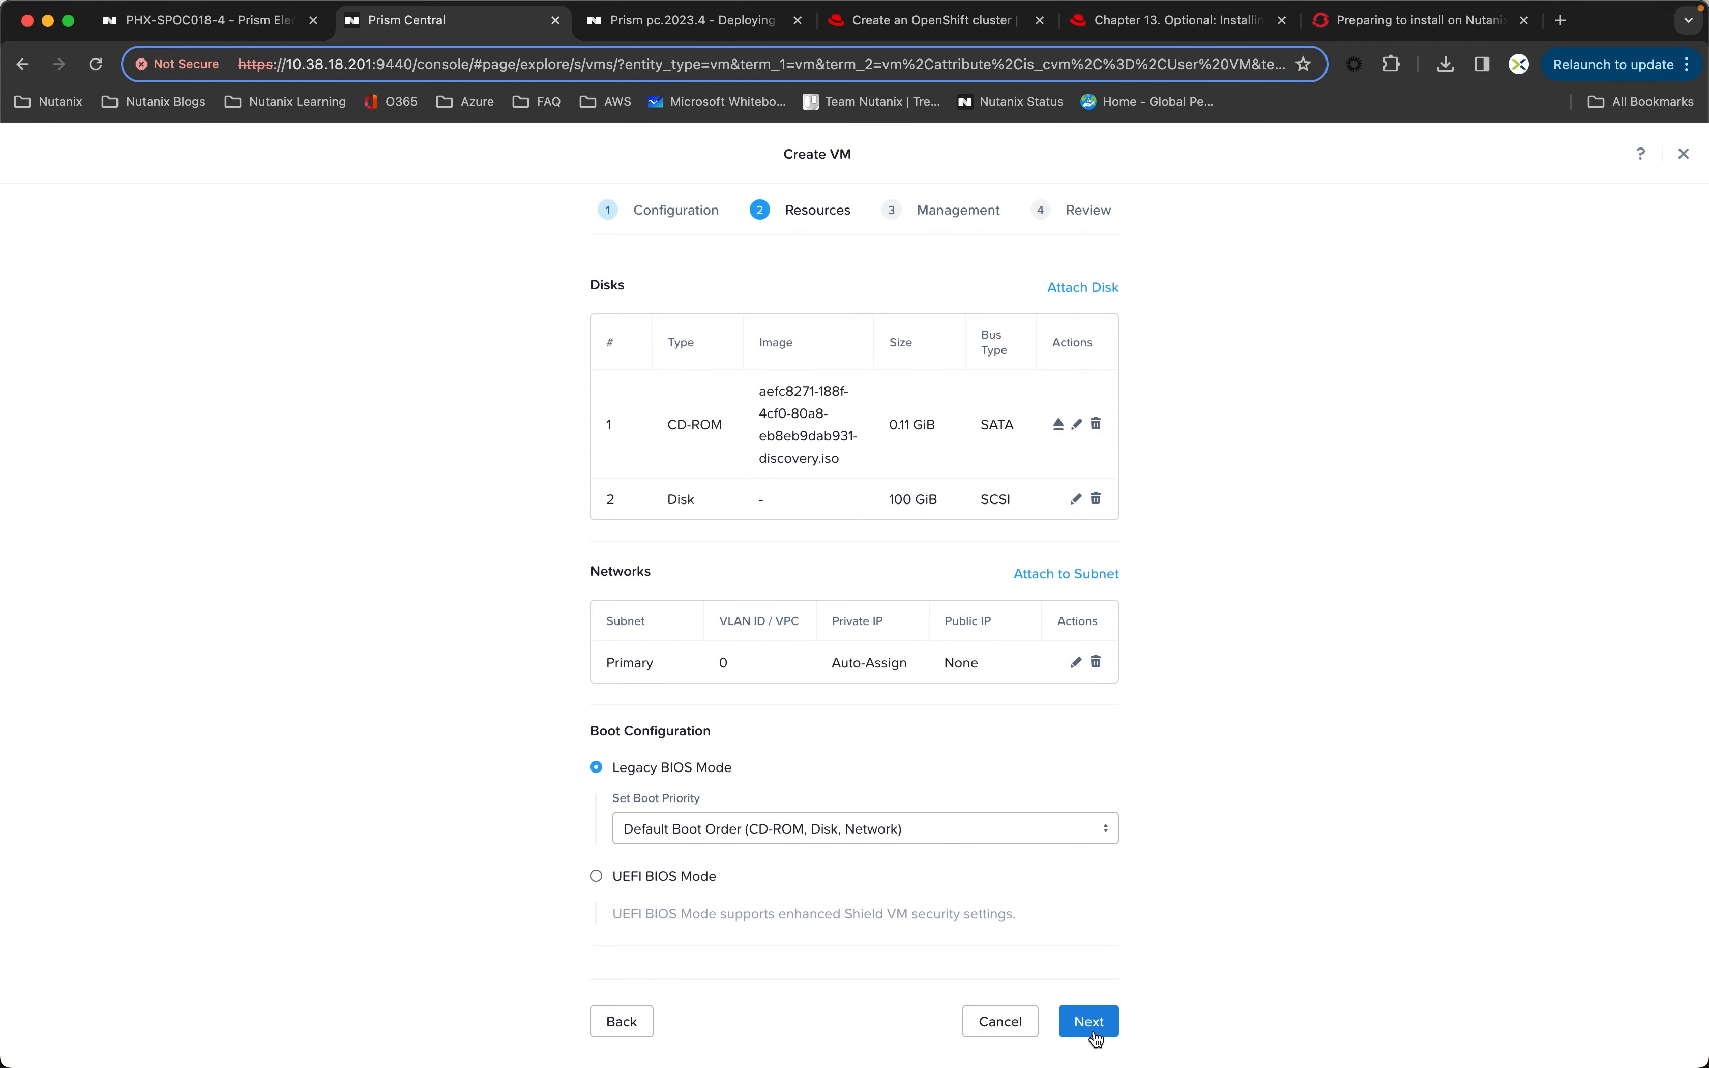
click(1090, 1023)
click(1089, 670)
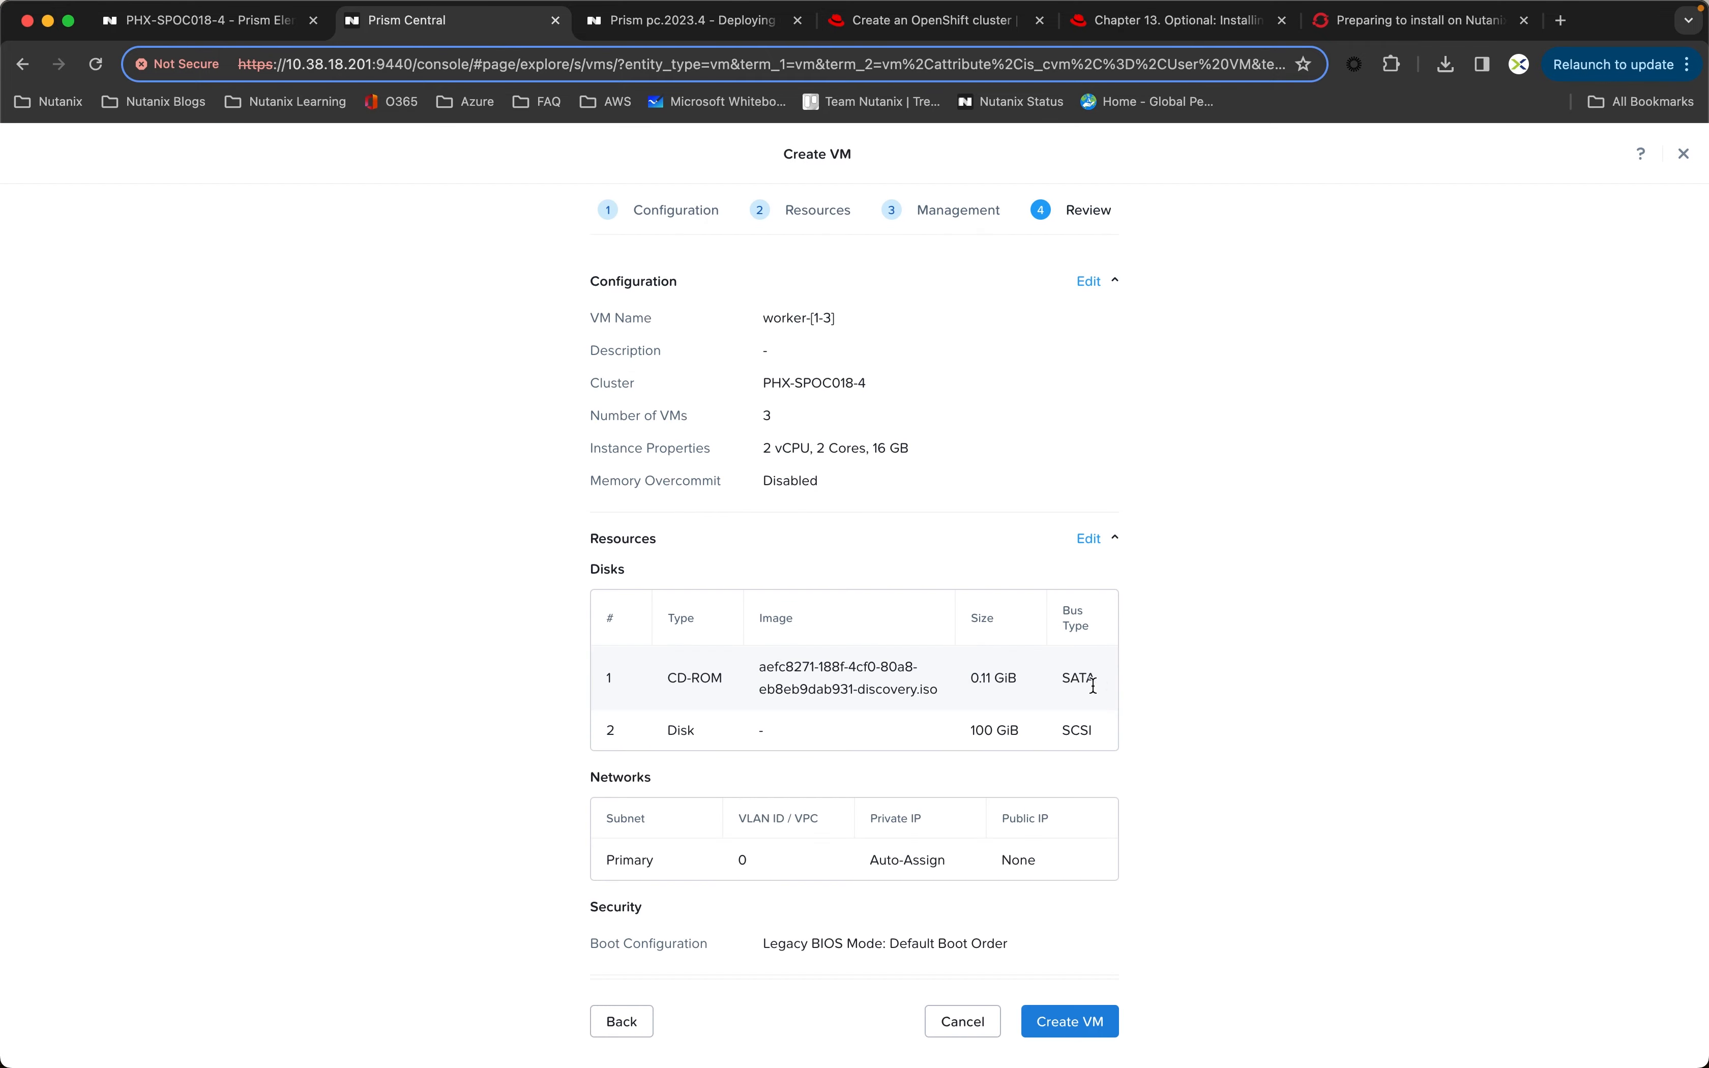
click(1072, 1022)
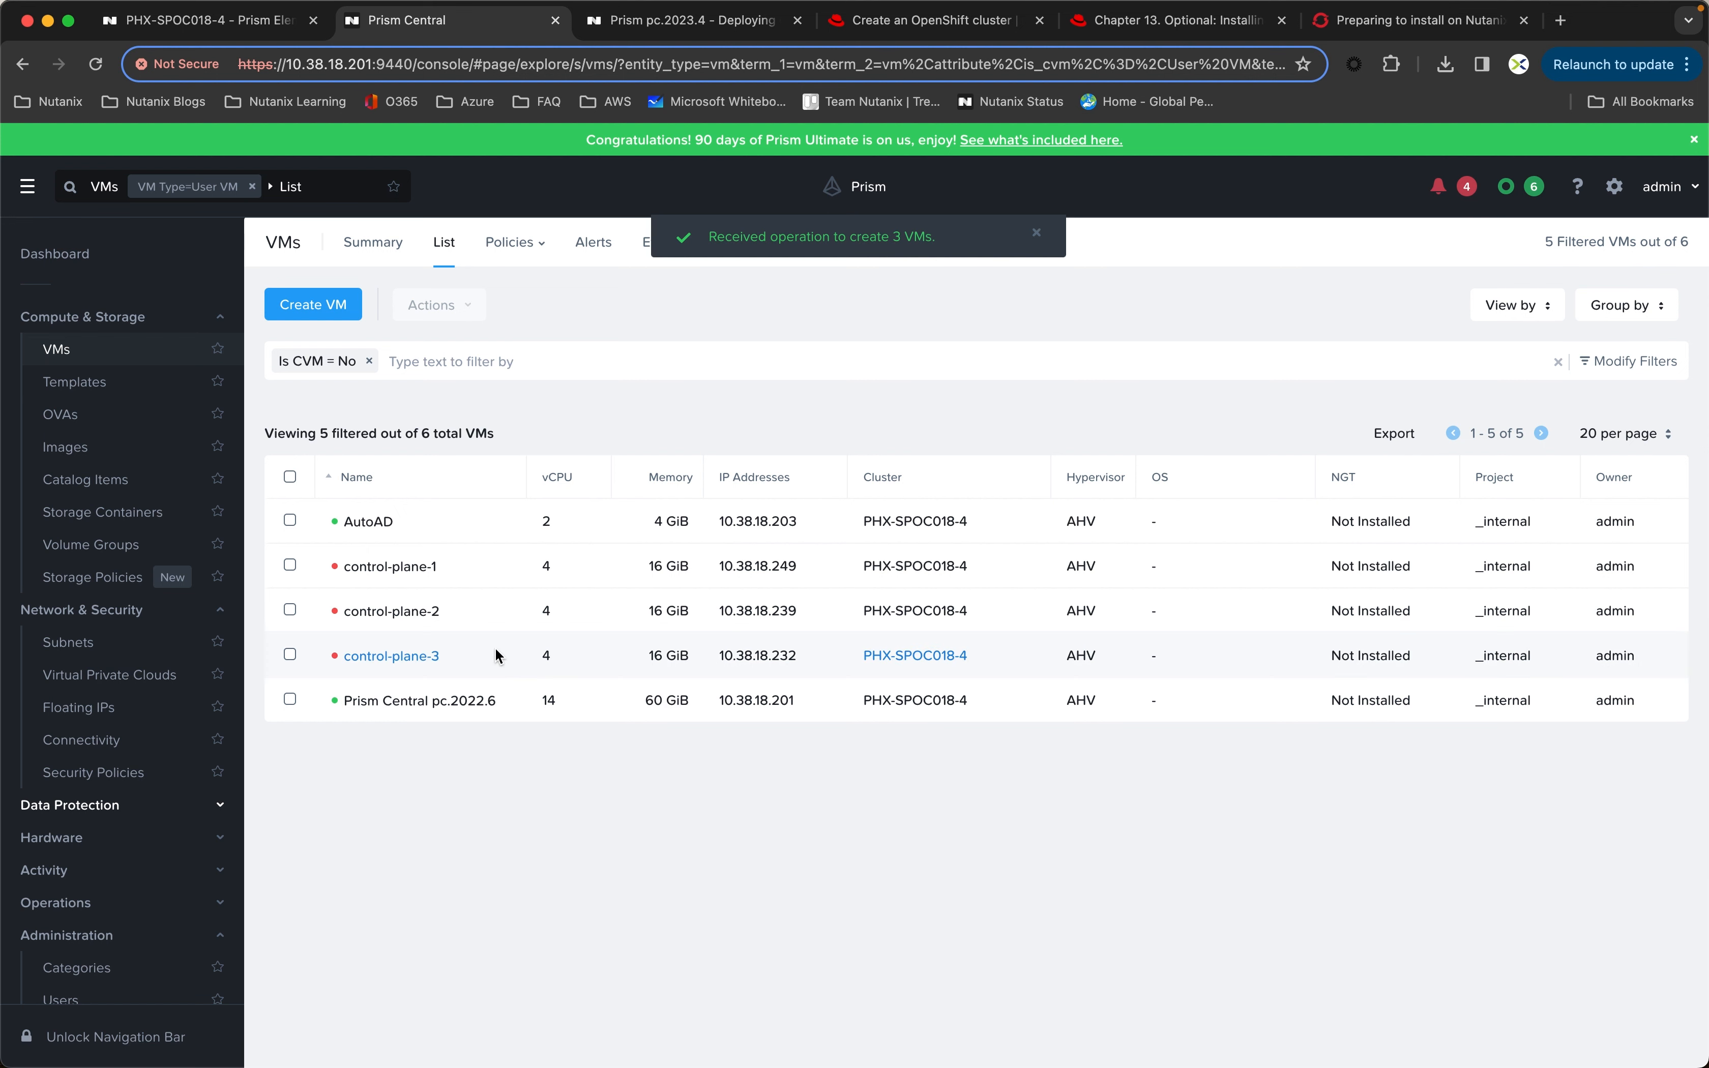
Step: Power on the control-plane-1, control-plane-2 and control-plane-3 VMs together
click(289, 565)
click(289, 610)
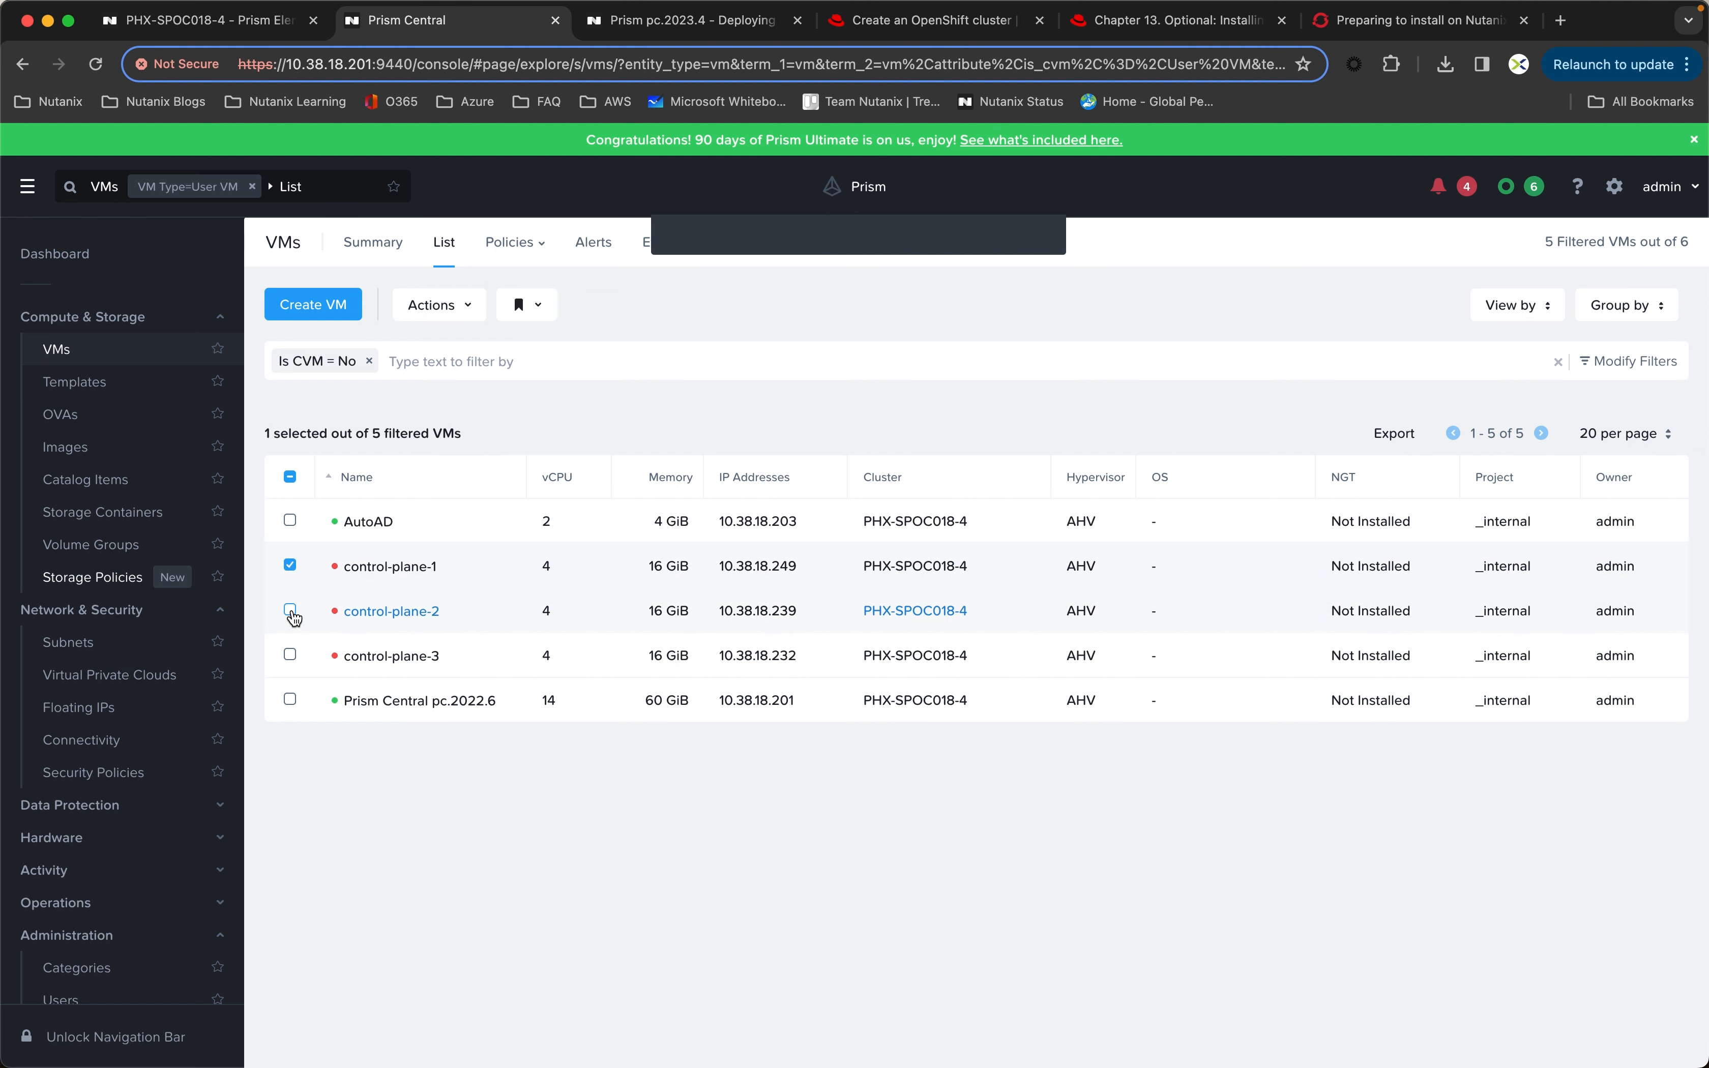
click(291, 656)
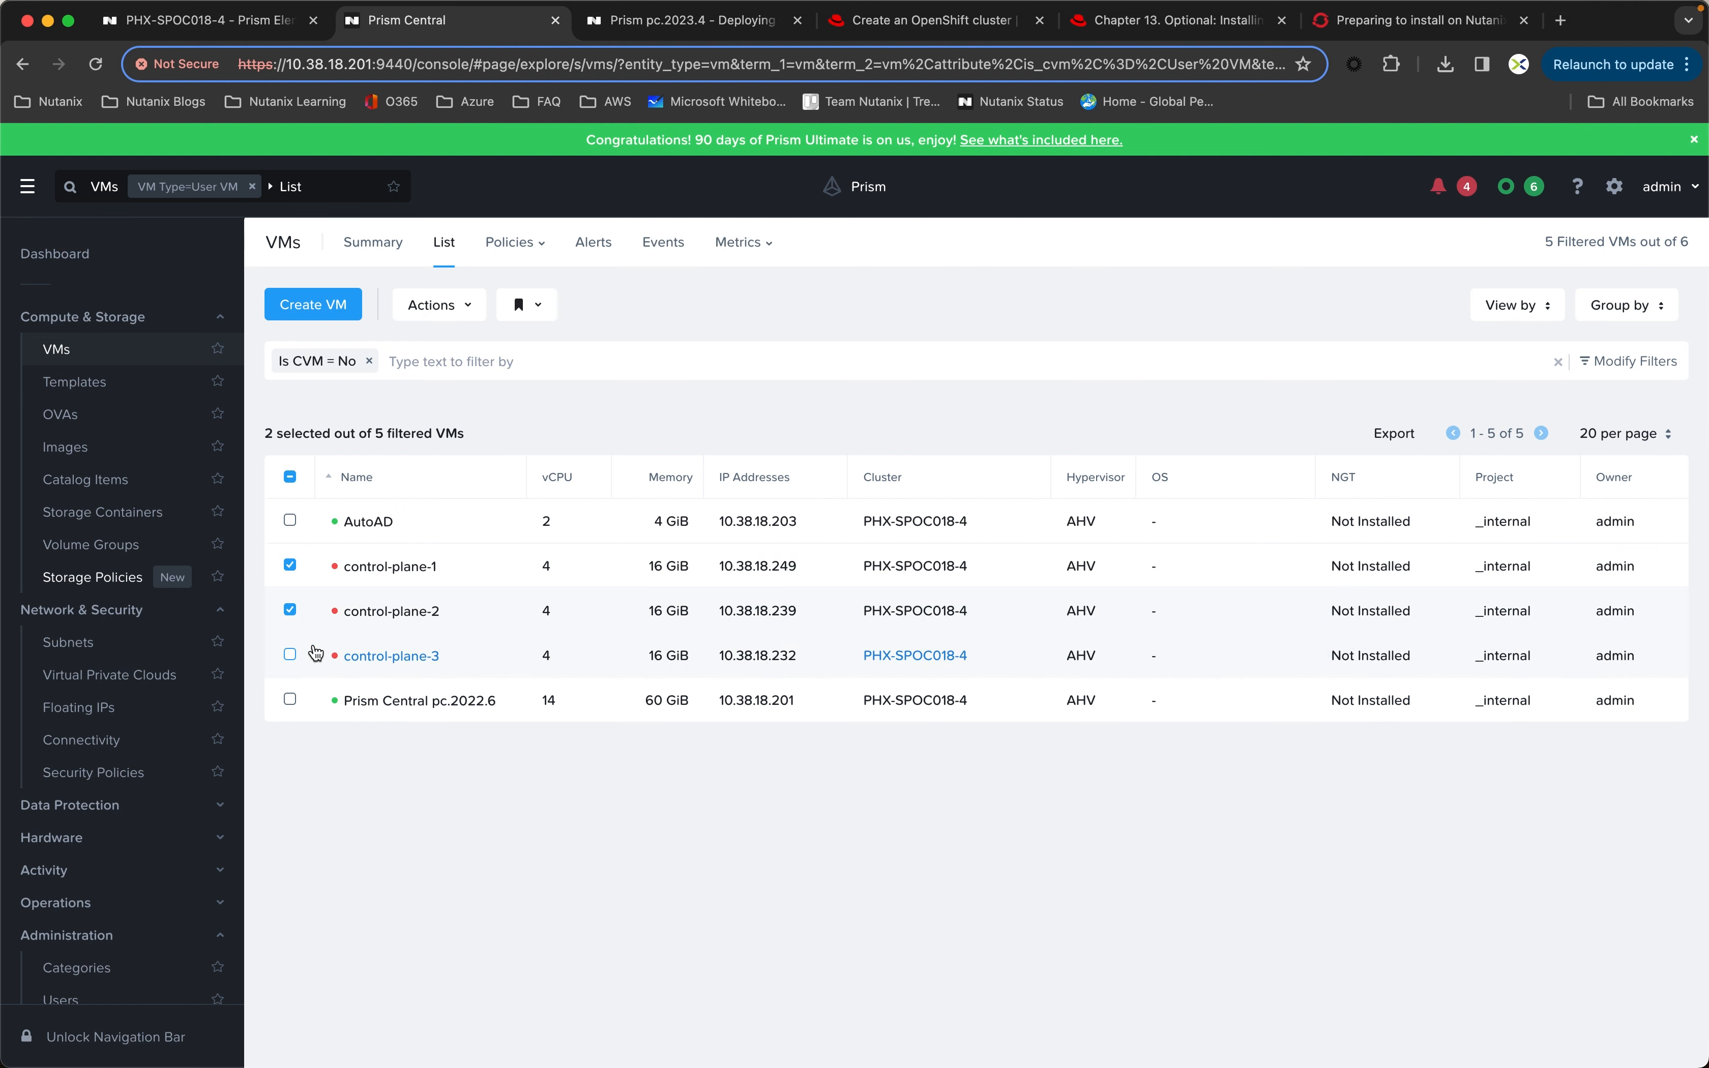
click(454, 305)
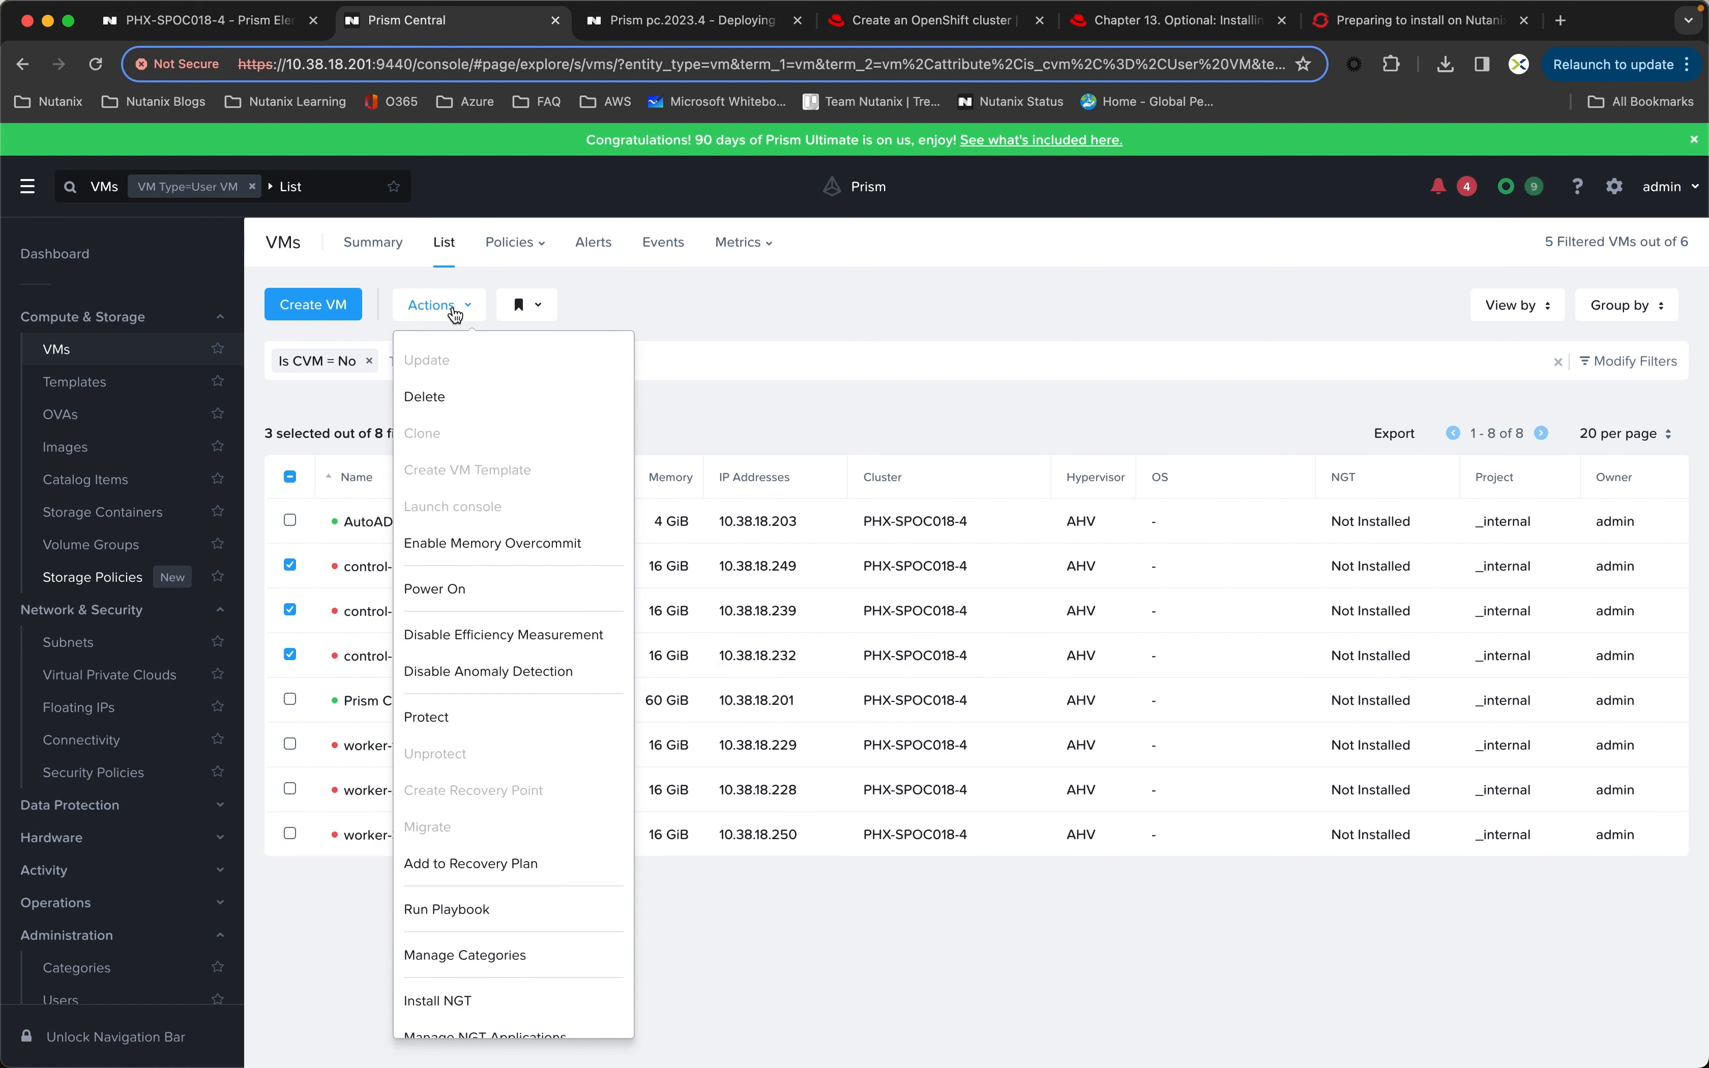
click(449, 596)
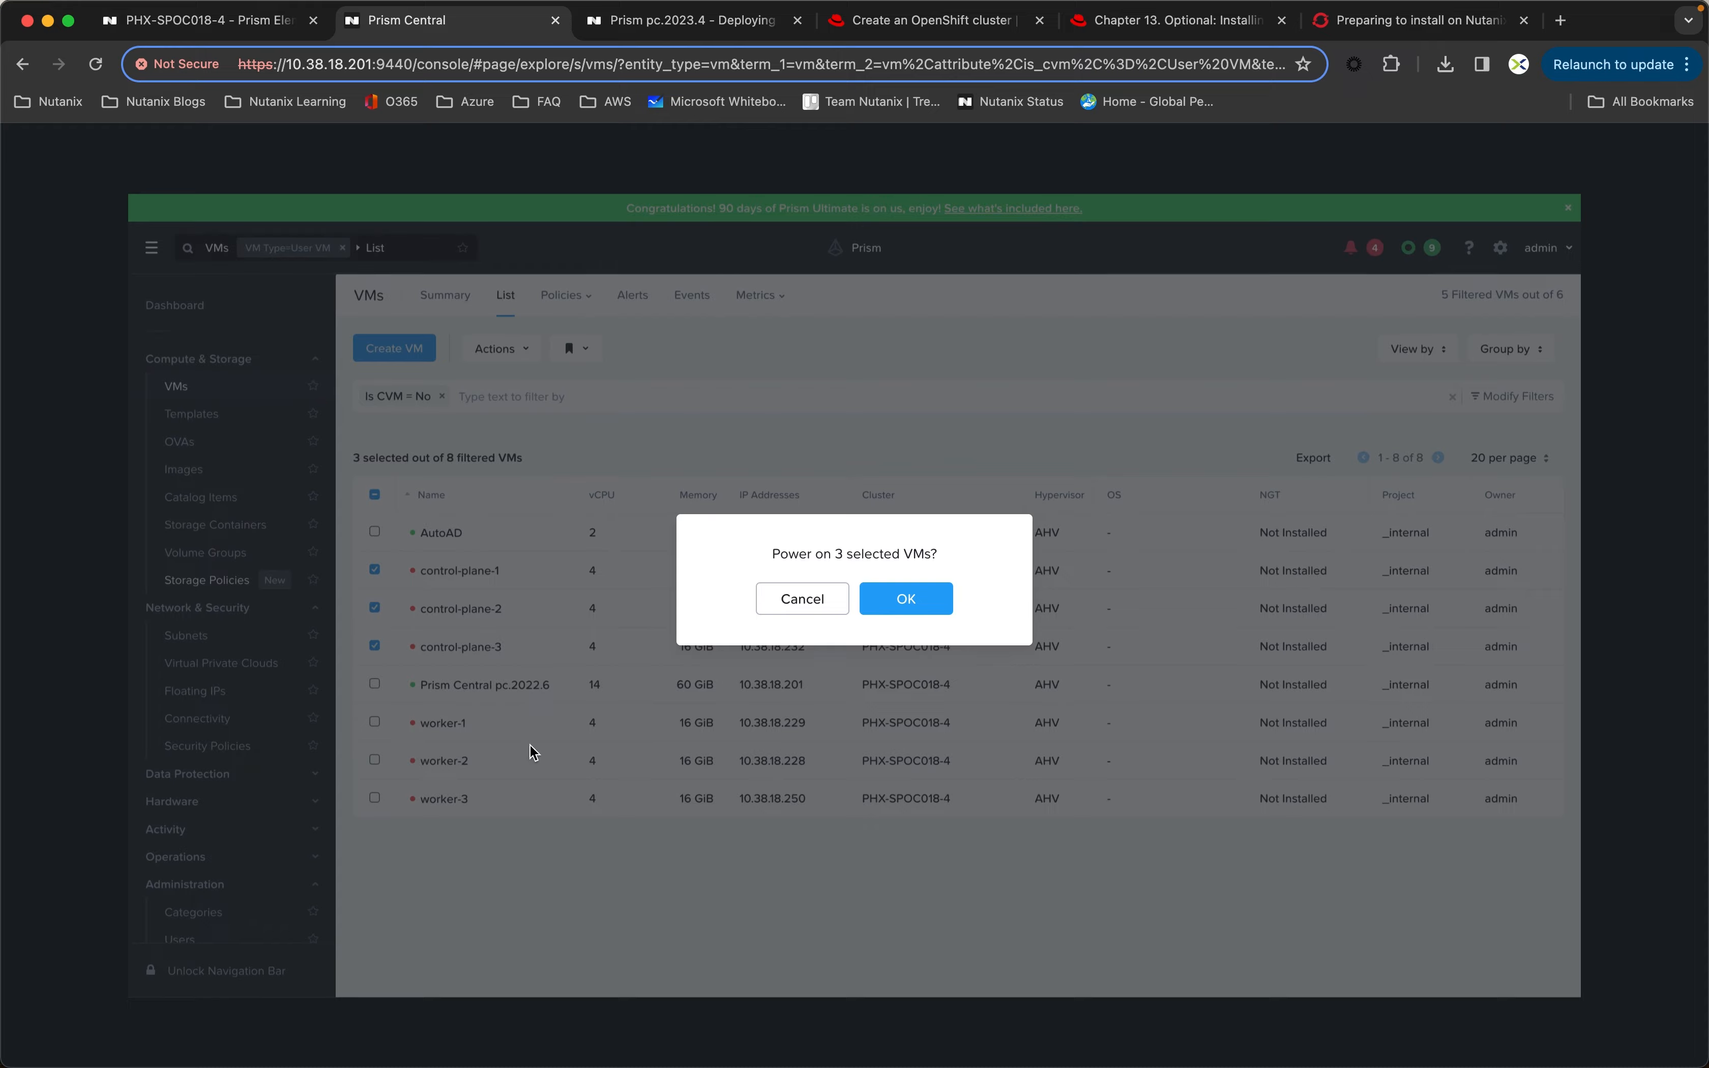
click(918, 609)
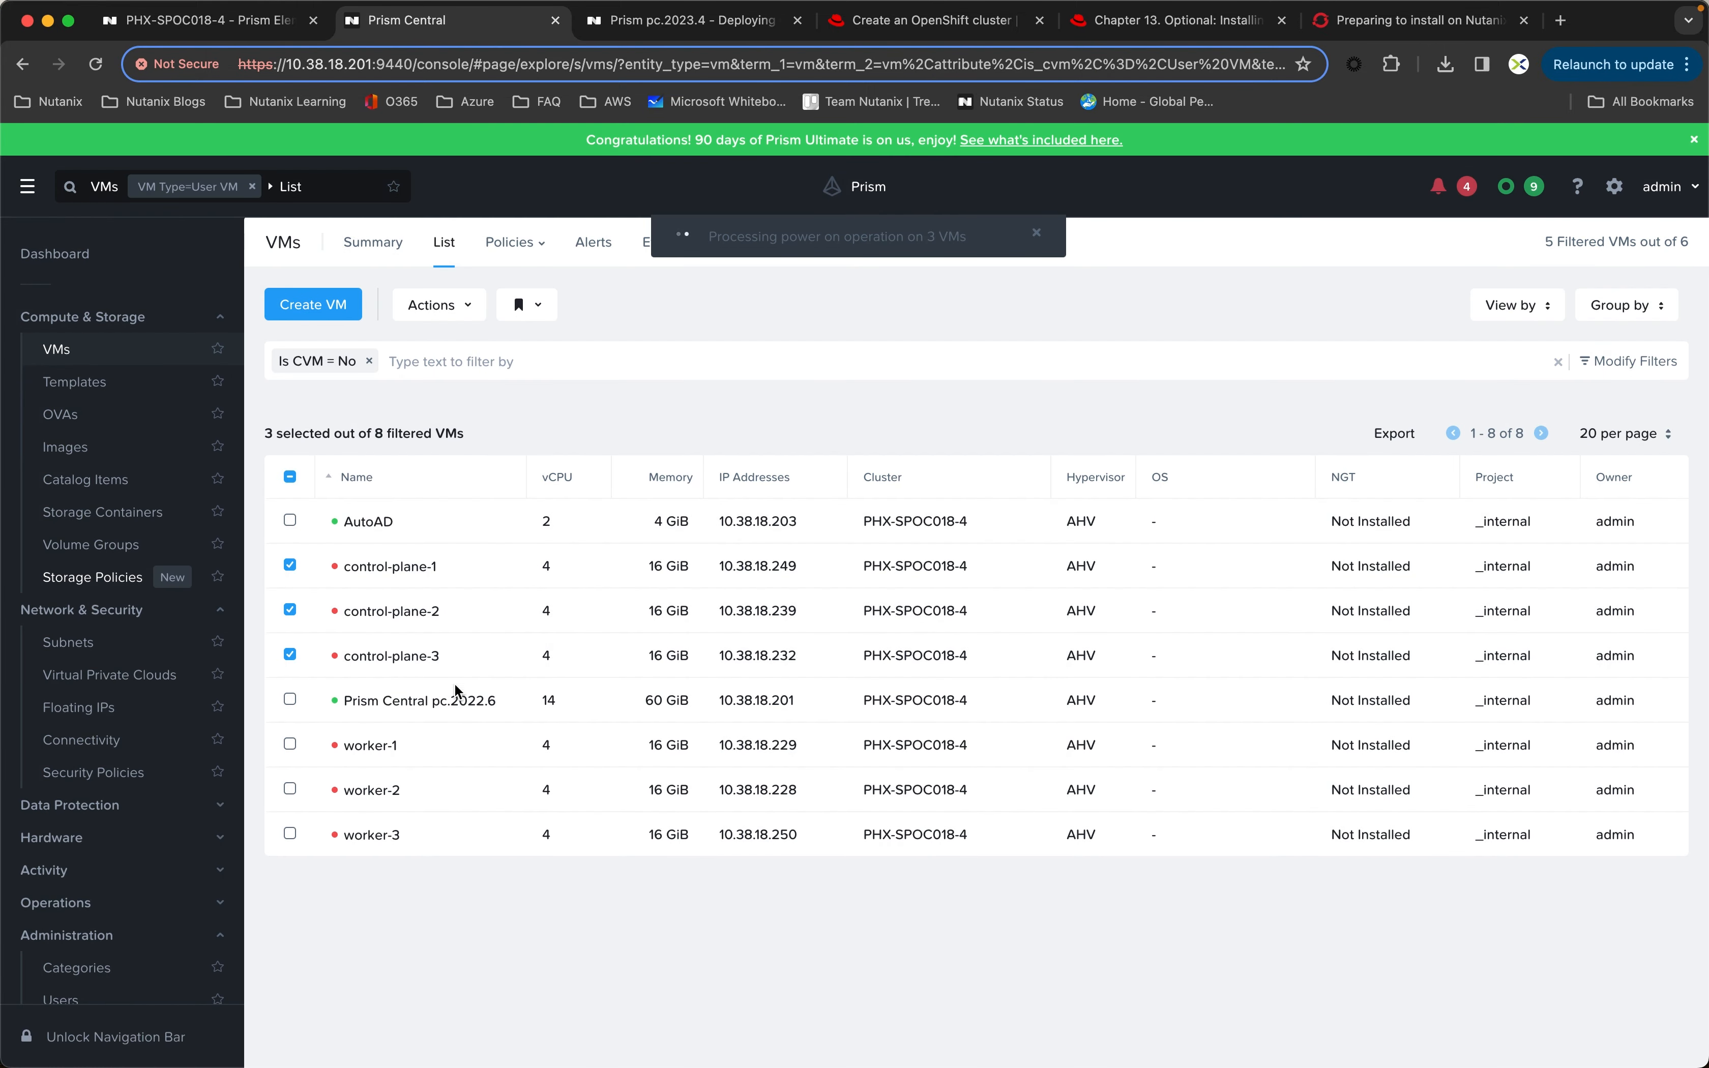
Step: Power on the worker-1, worker-2 and worker-3 VMs together, without the control-plane VMs selected, and clear the selection
click(291, 566)
click(291, 610)
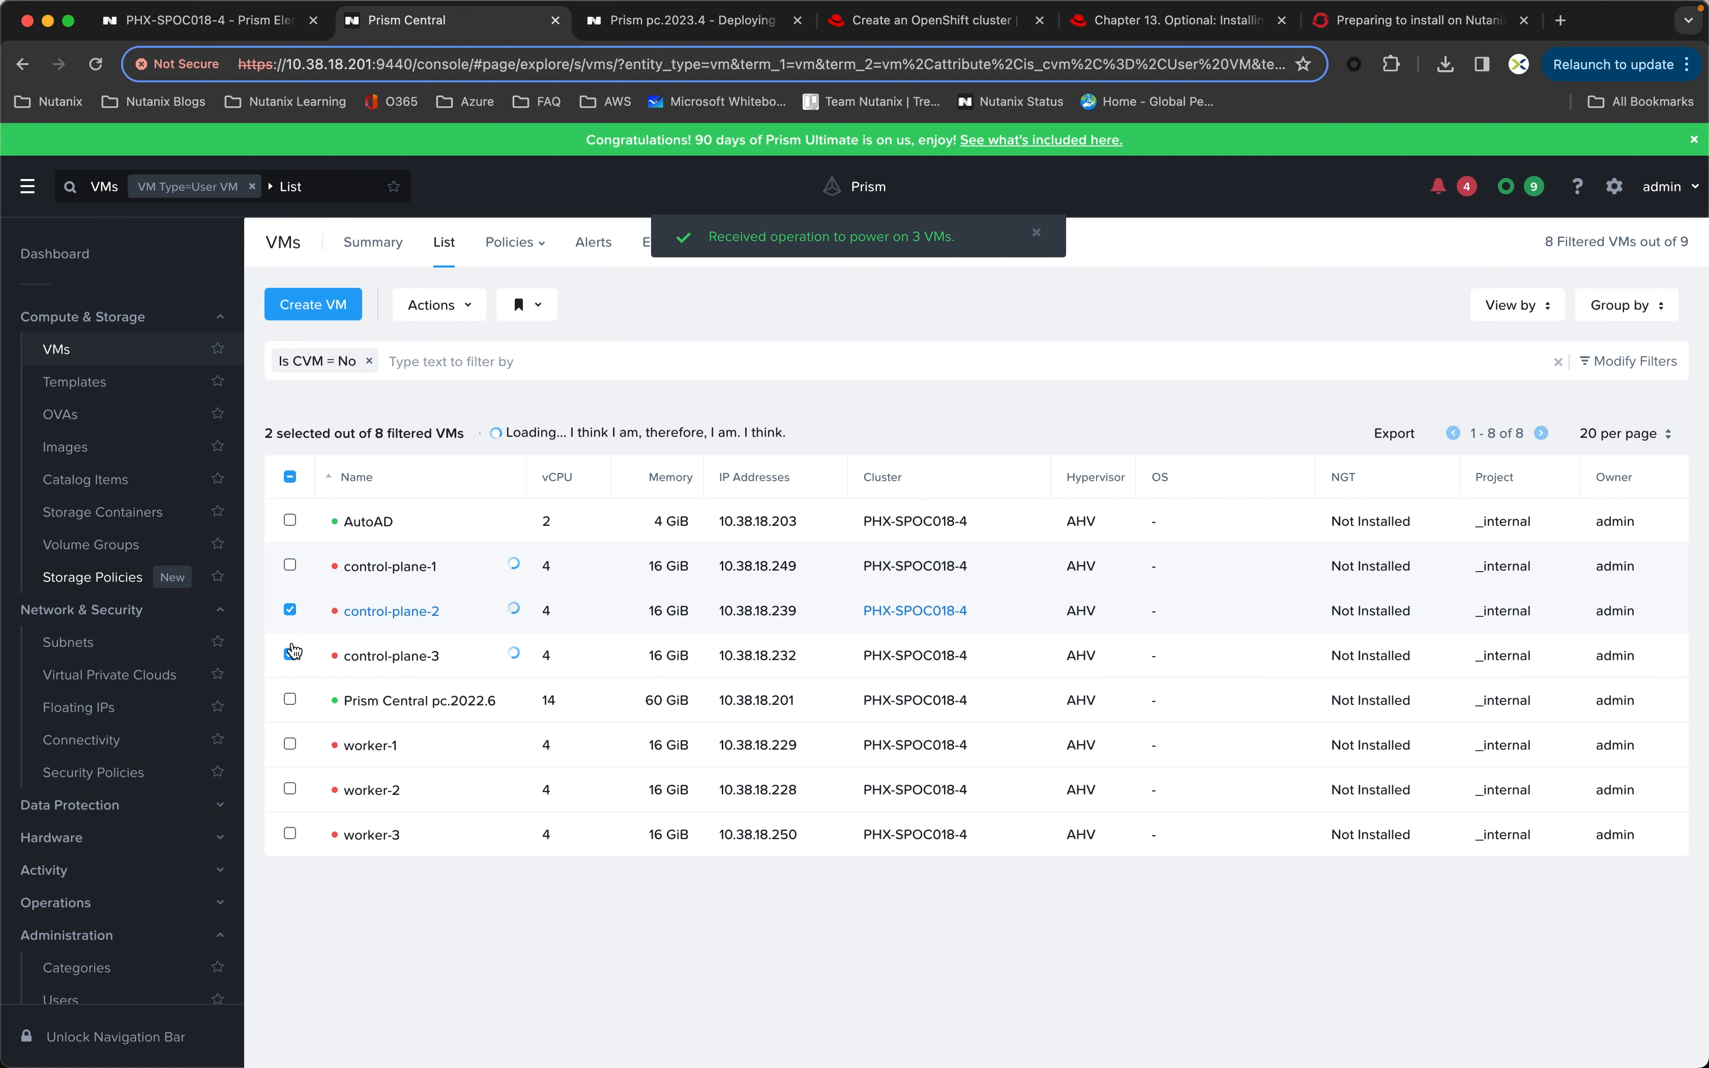
click(291, 655)
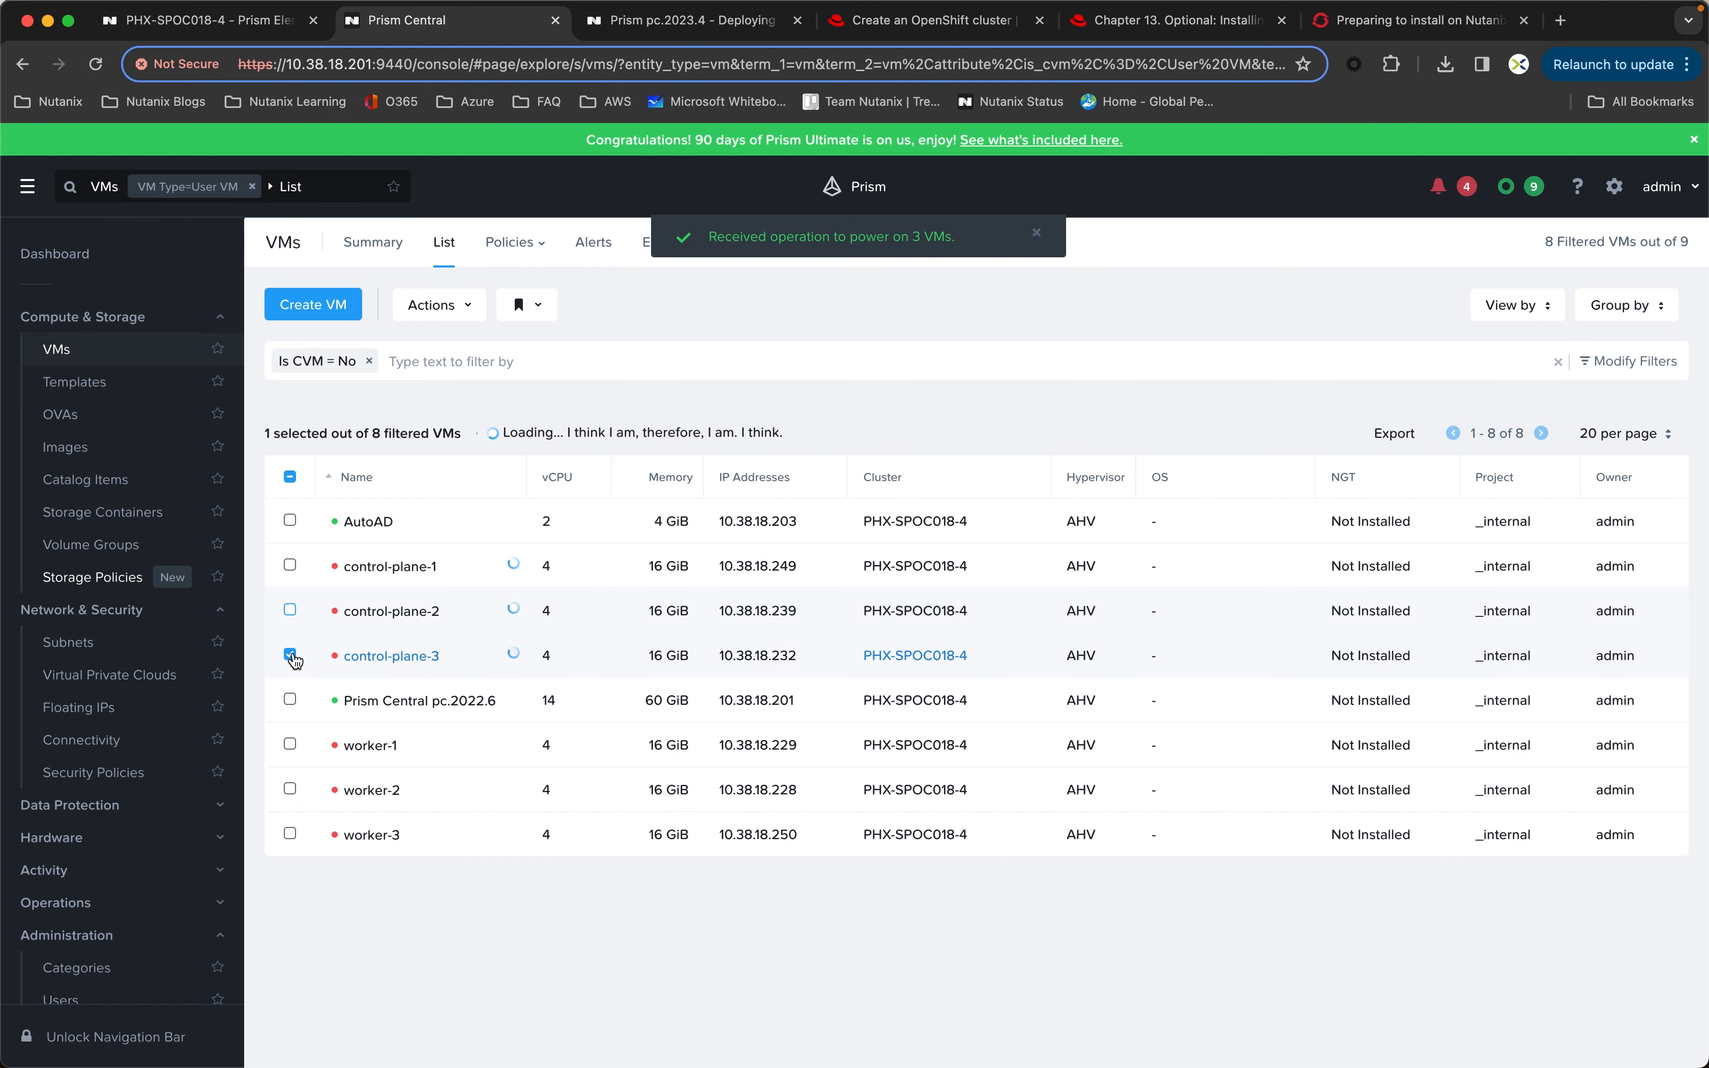
click(291, 745)
click(290, 789)
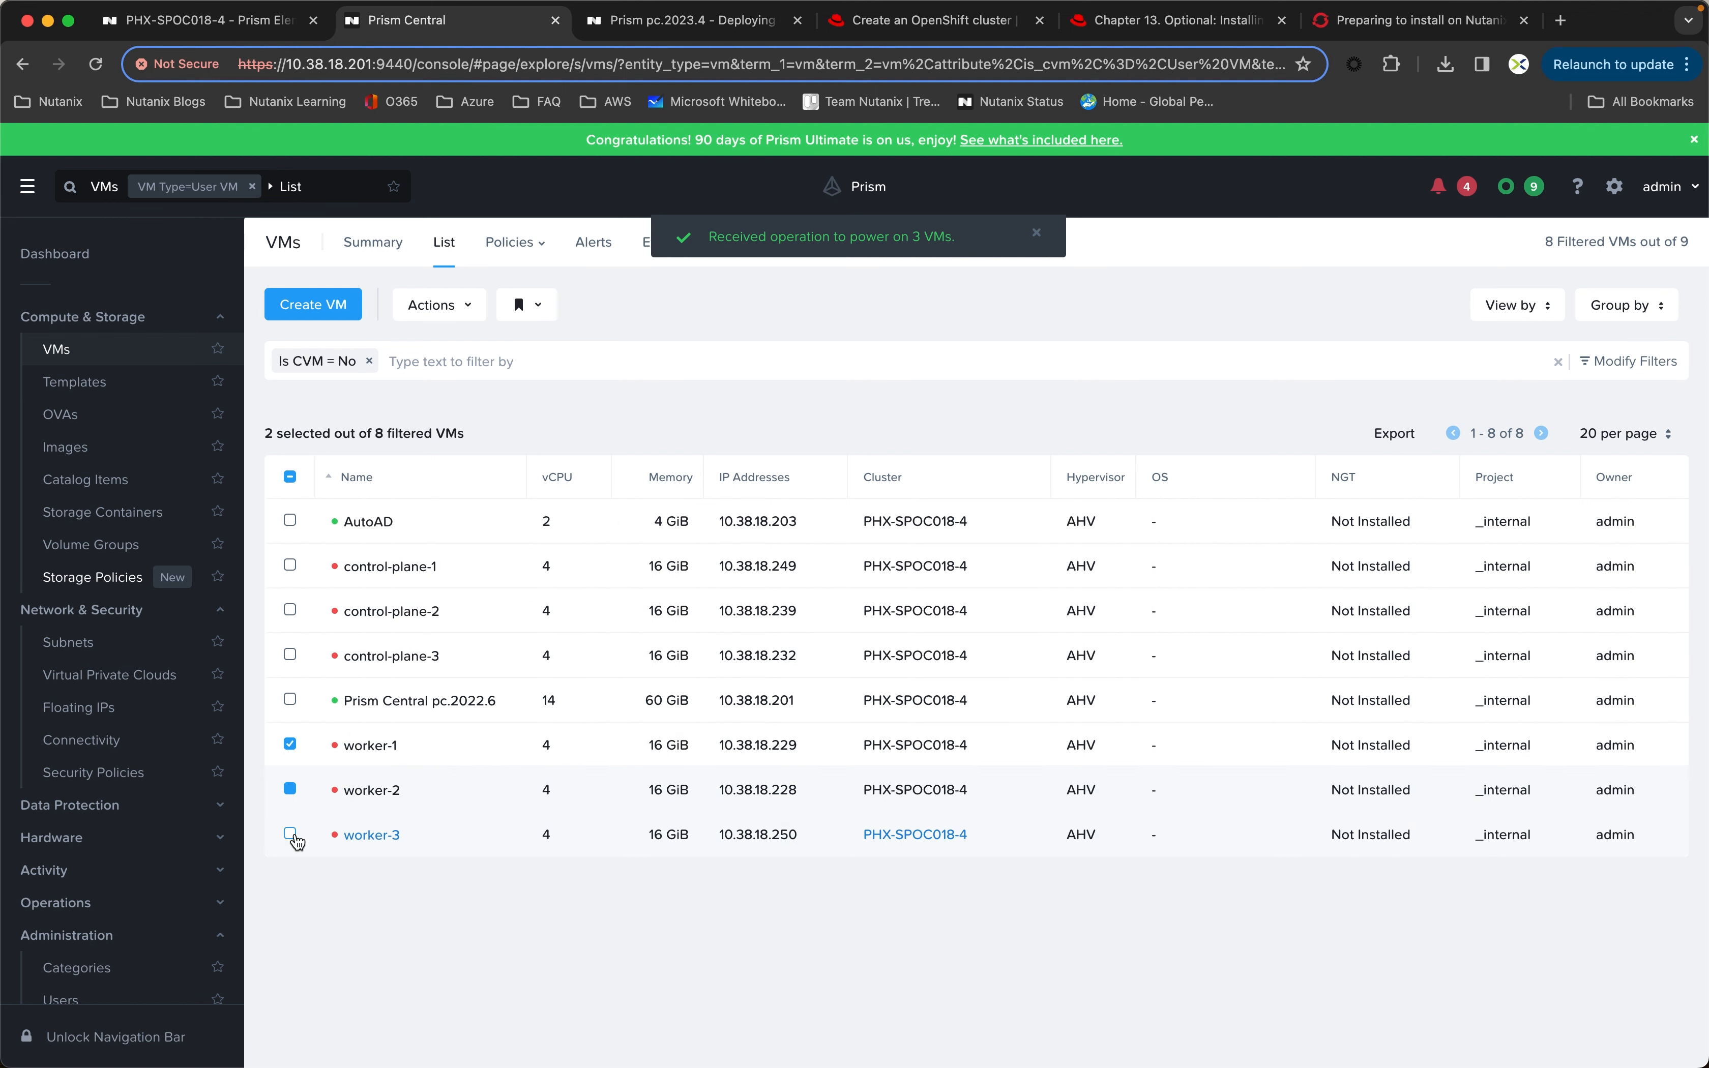
click(290, 834)
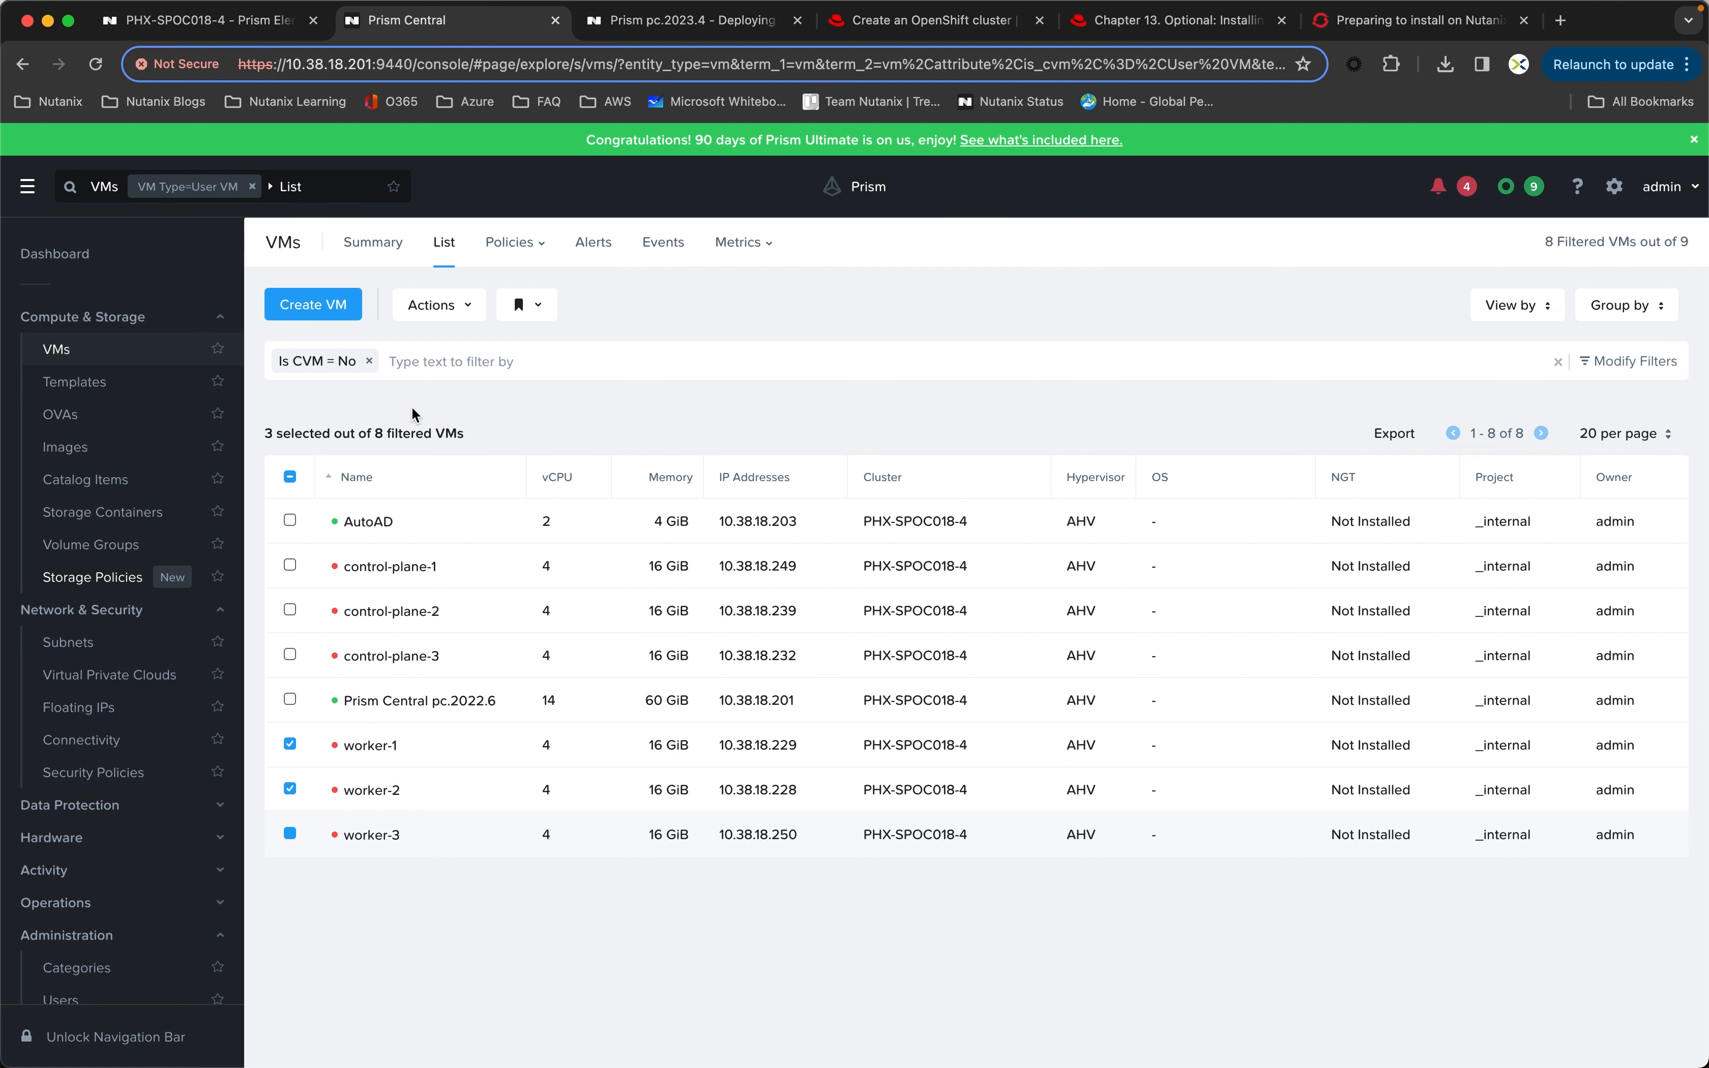
click(456, 311)
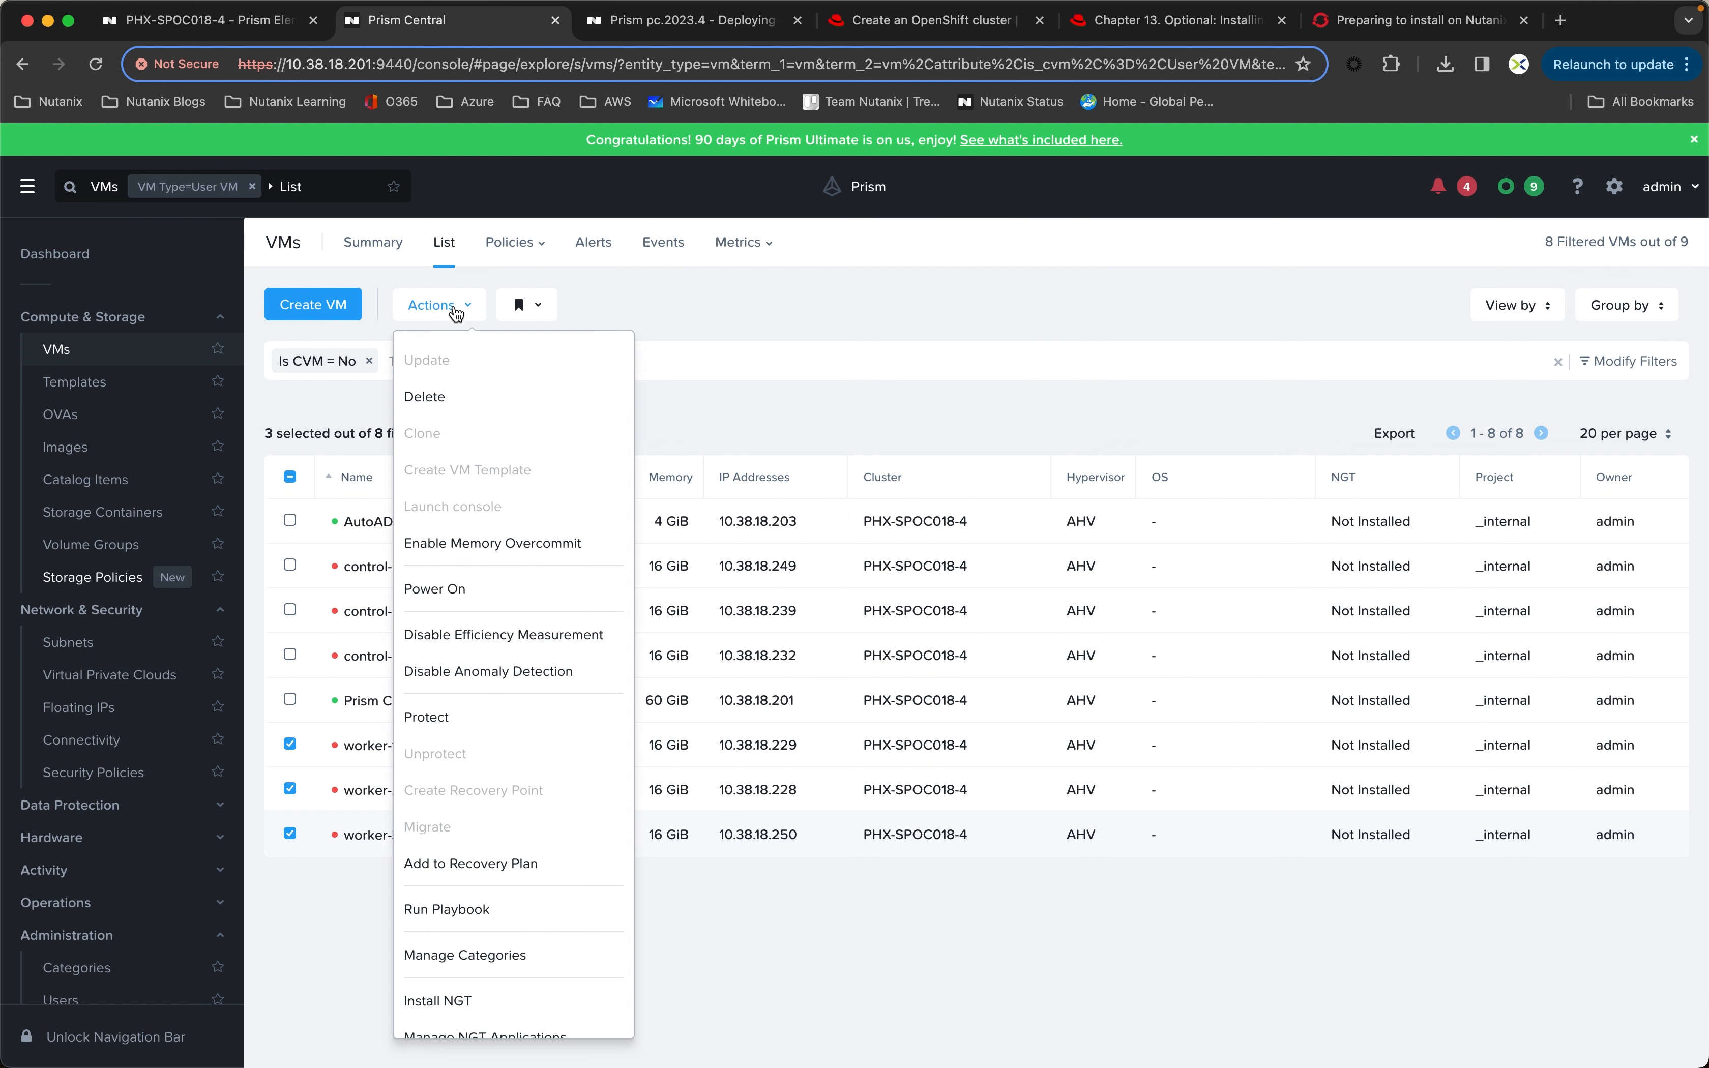
click(449, 589)
click(904, 599)
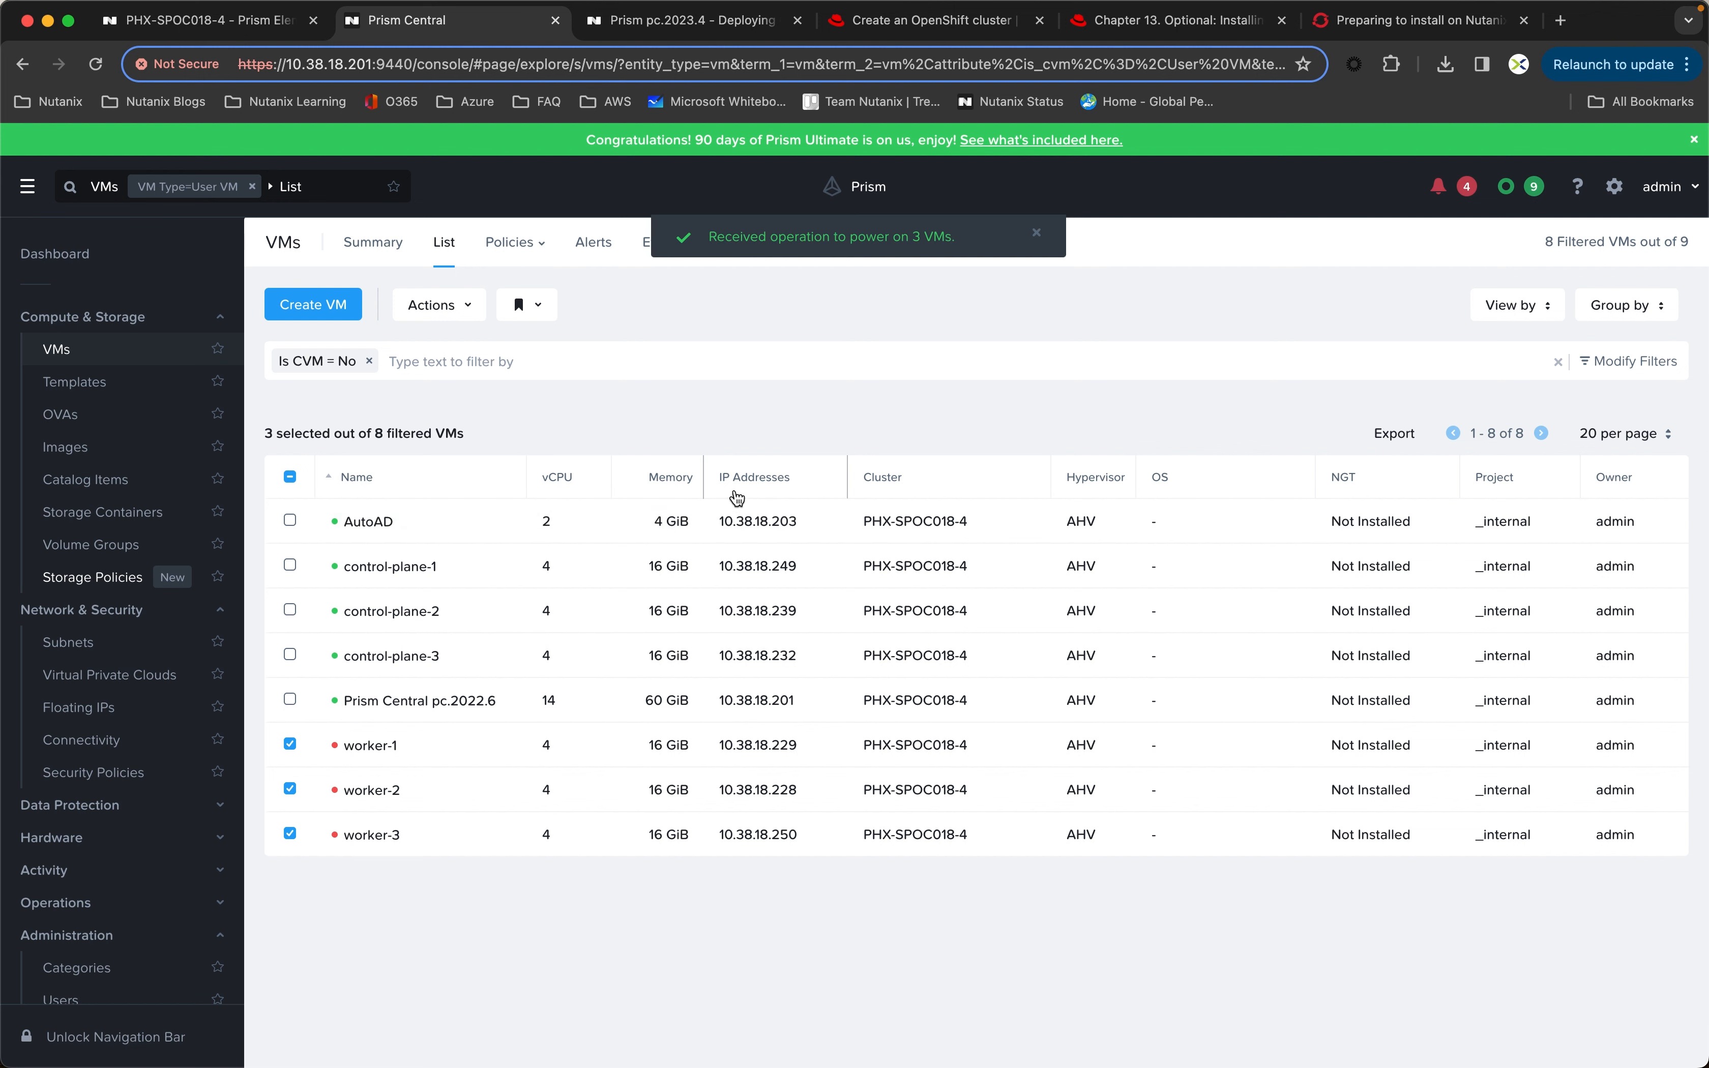
click(289, 747)
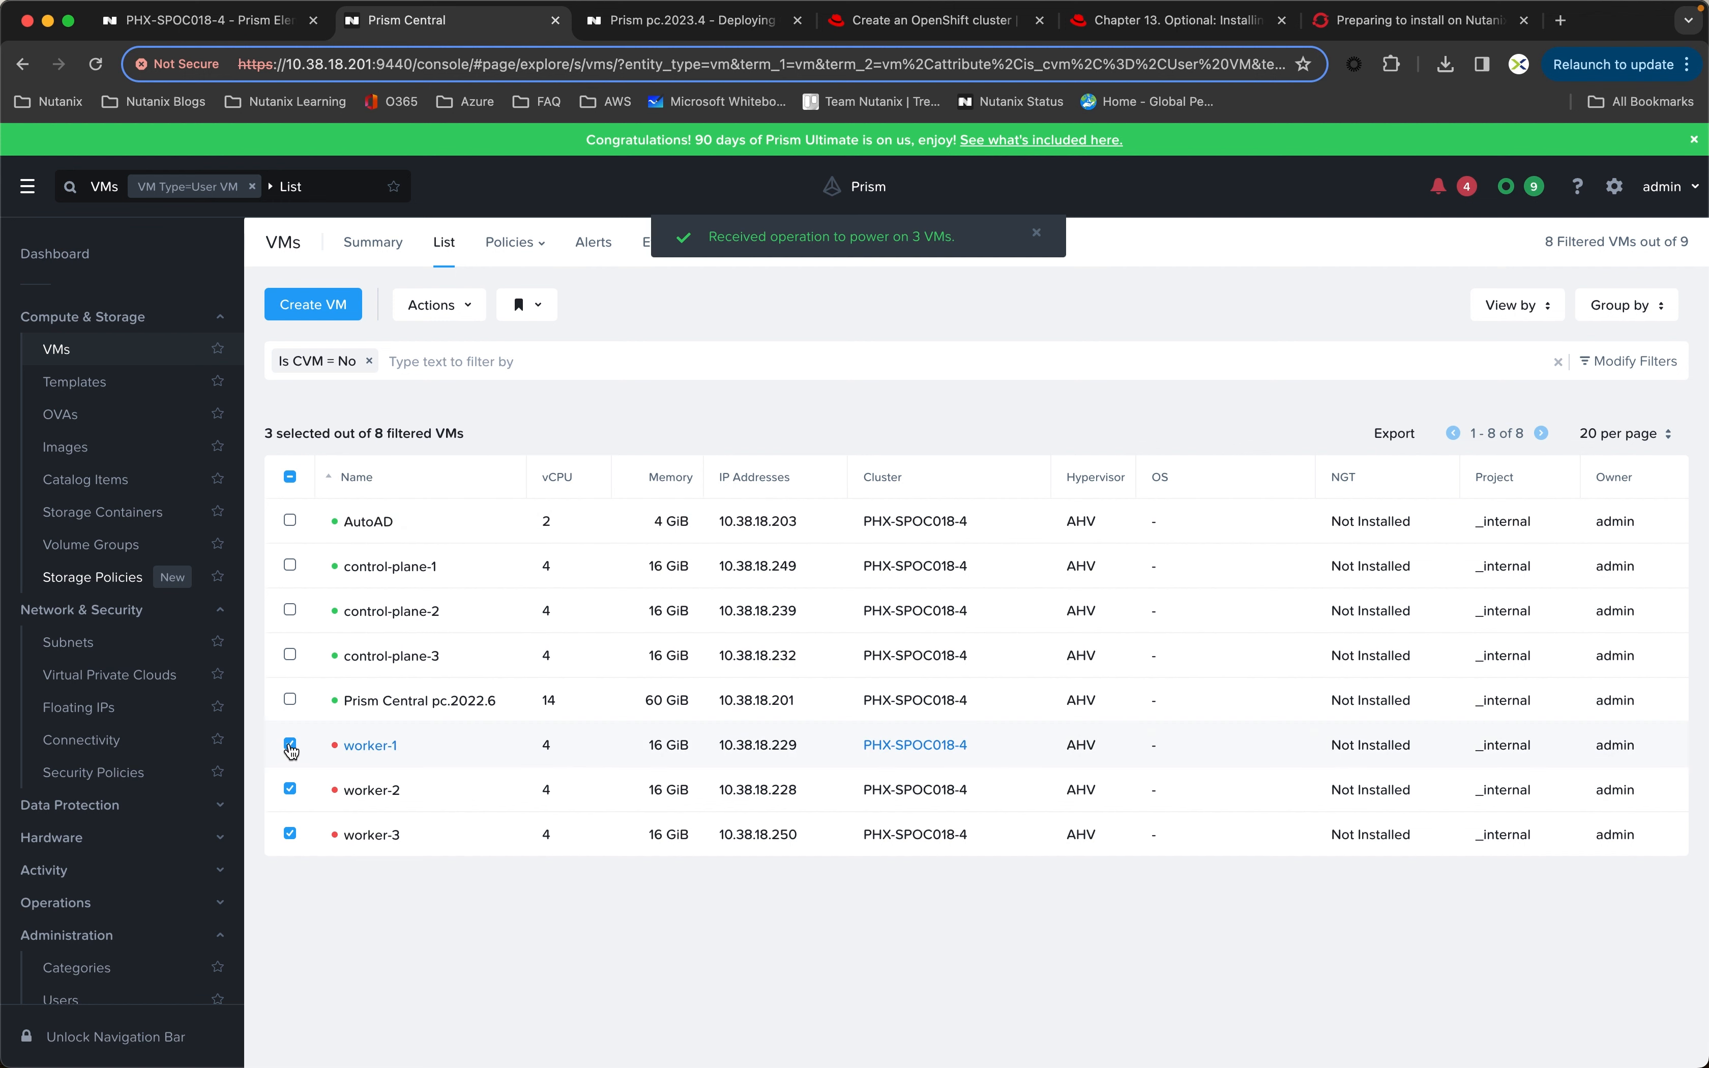
click(290, 790)
click(290, 834)
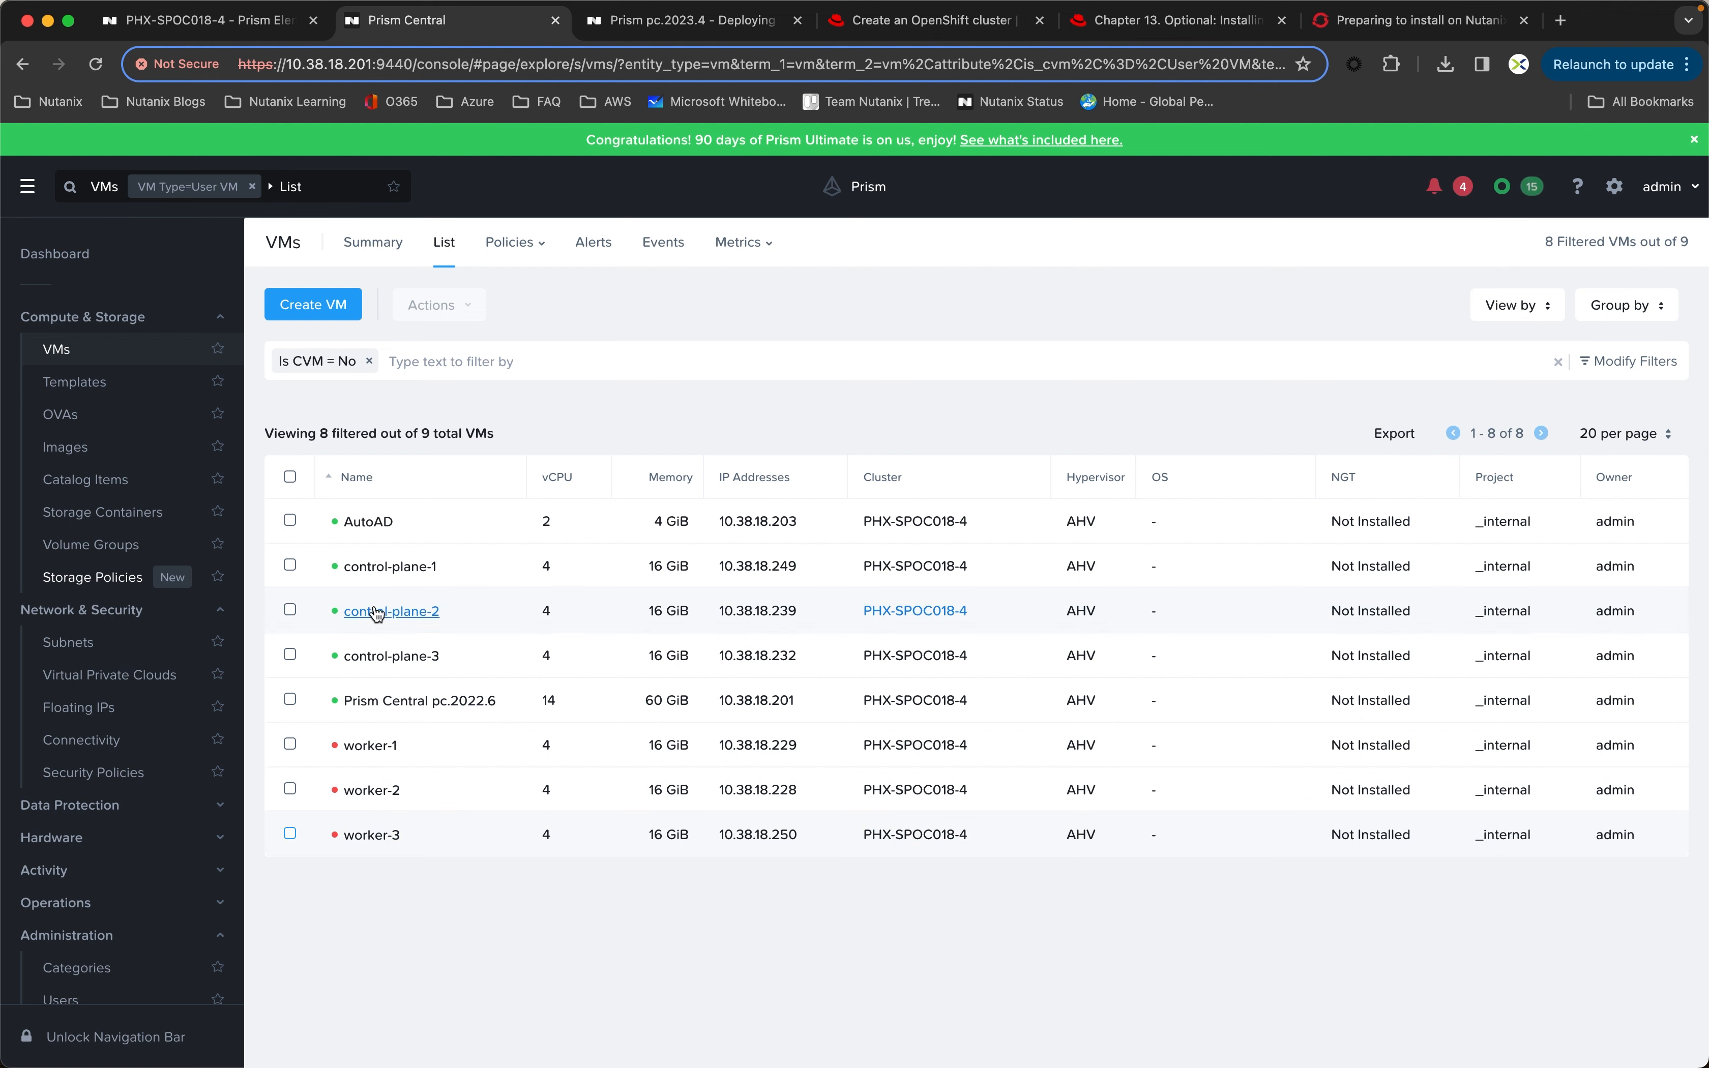
Step: Launch the control-plane-1 VM's console in an enlarged window, watch its boot output and close the console
right_click(388, 571)
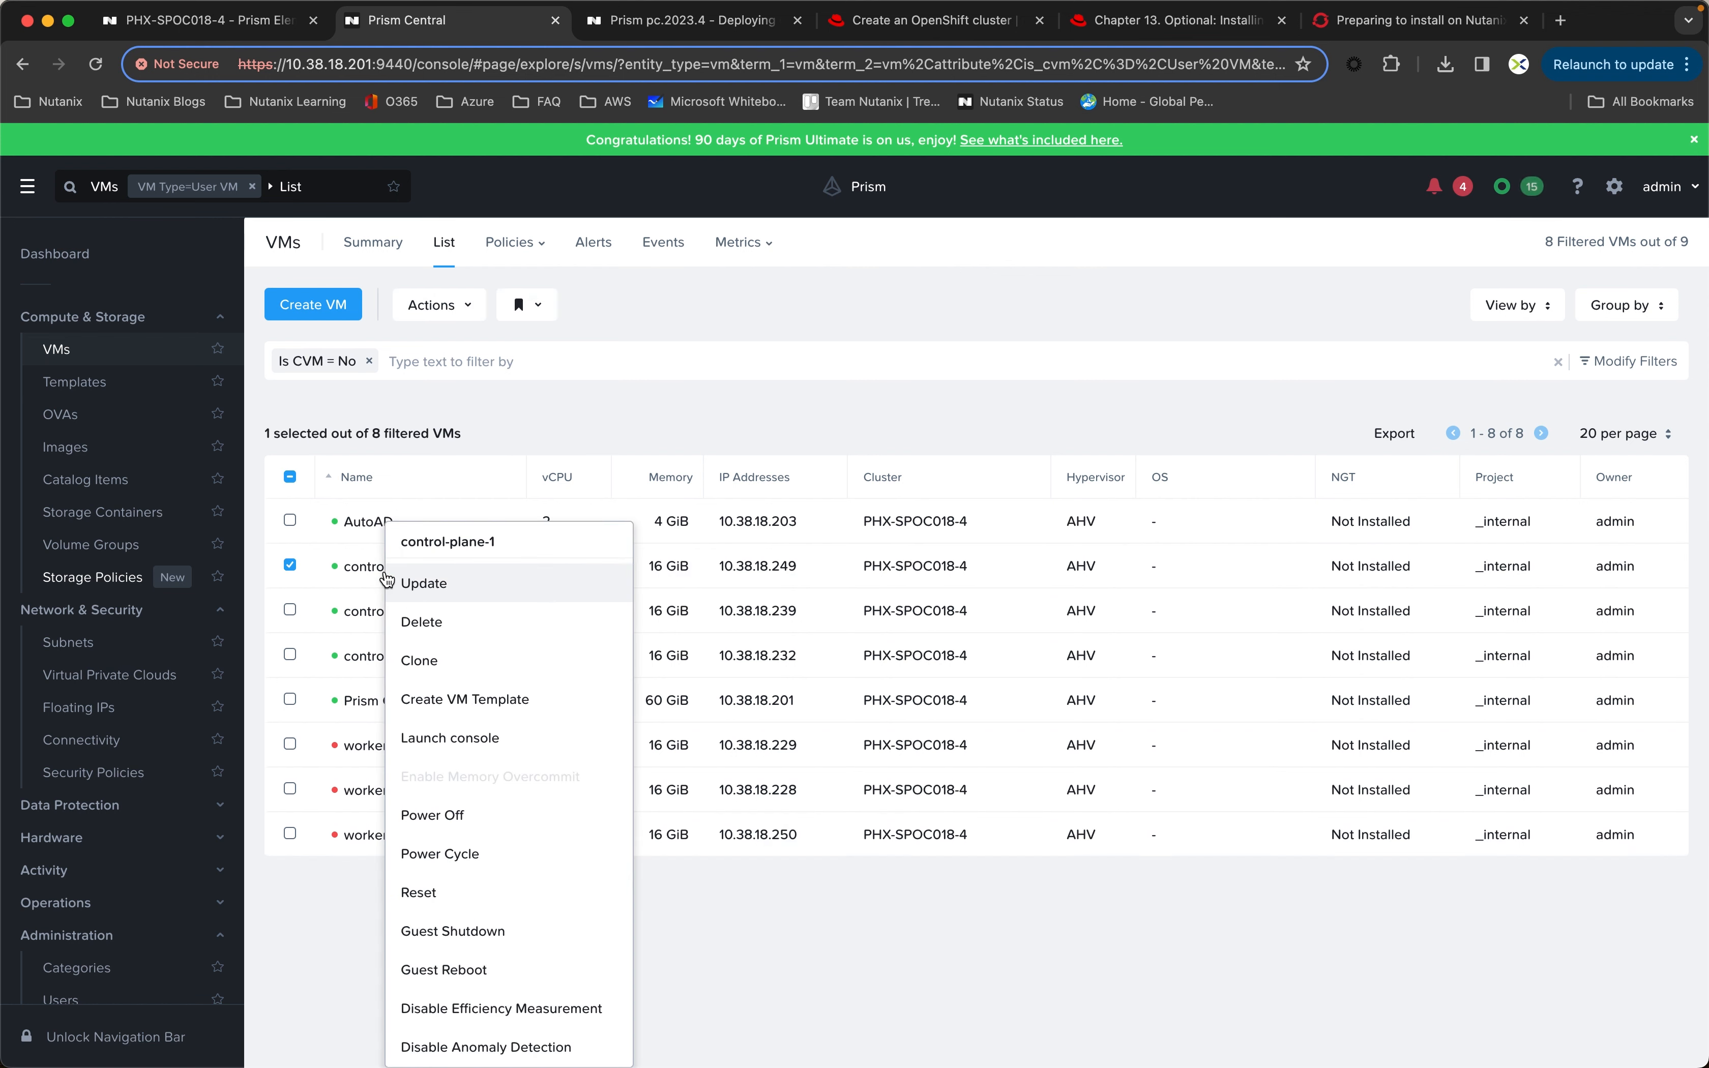
click(478, 739)
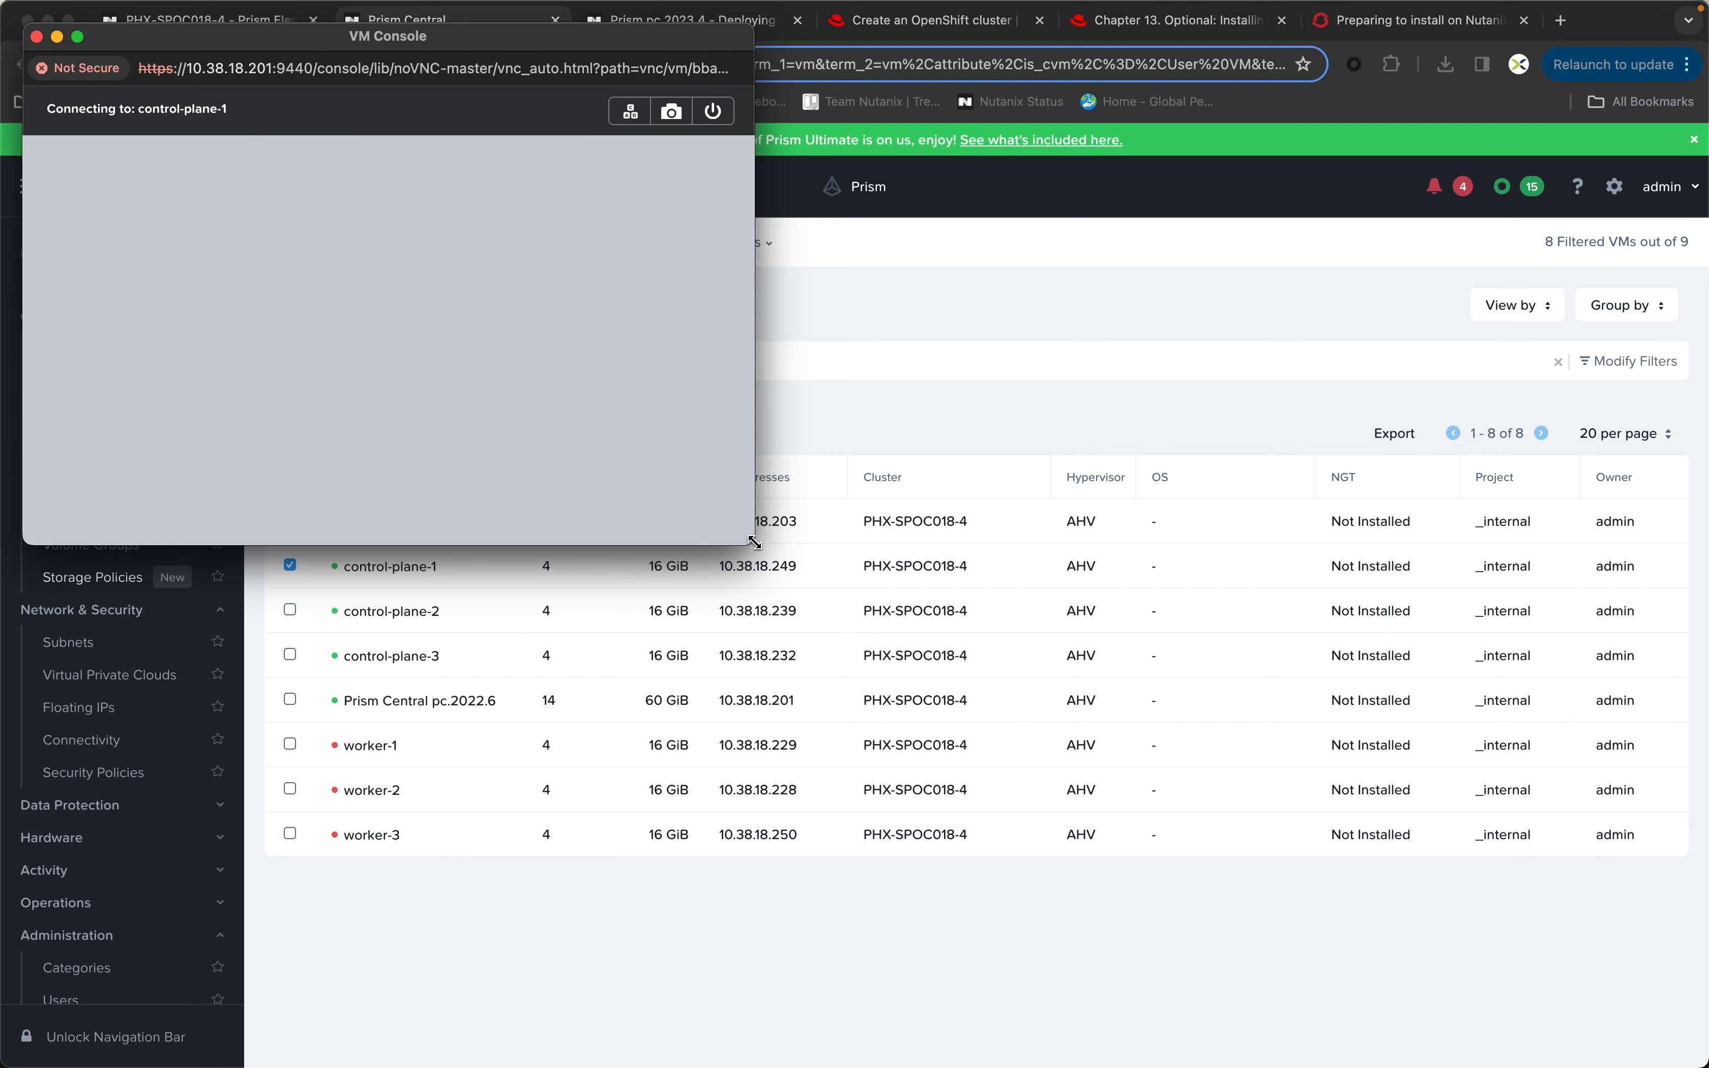
drag(755, 543, 1221, 808)
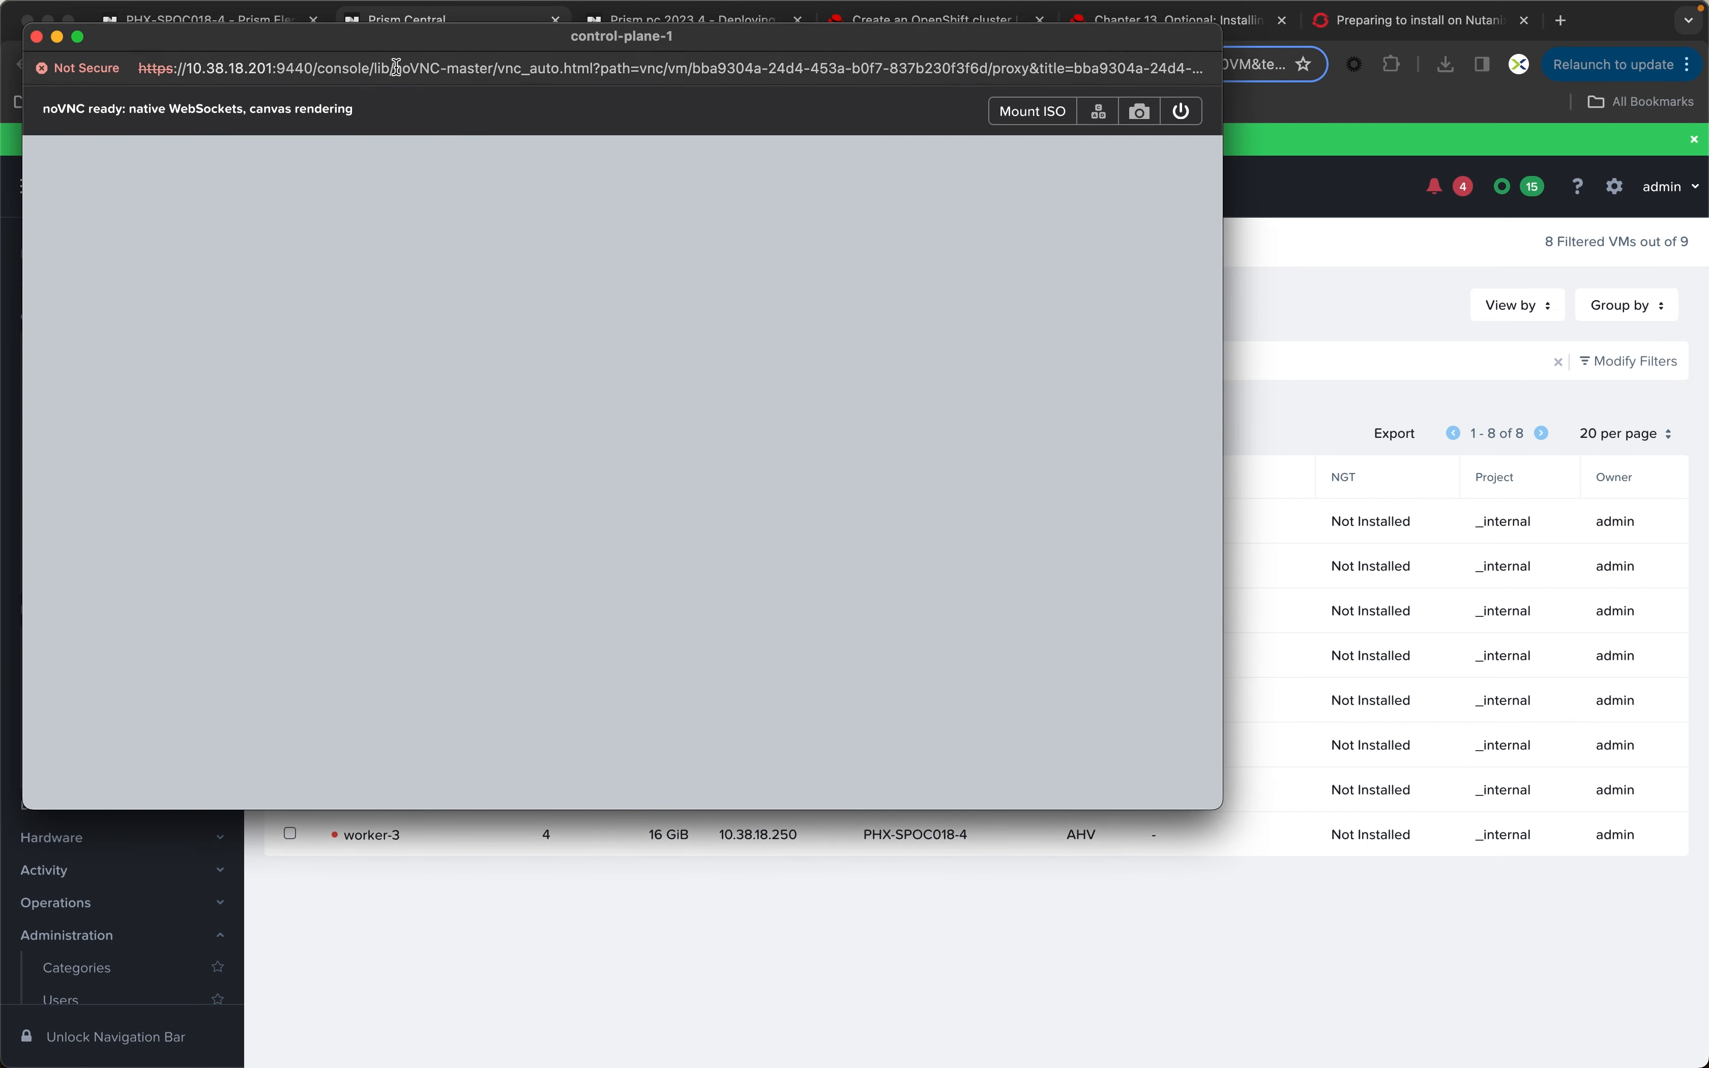
drag(366, 42, 508, 88)
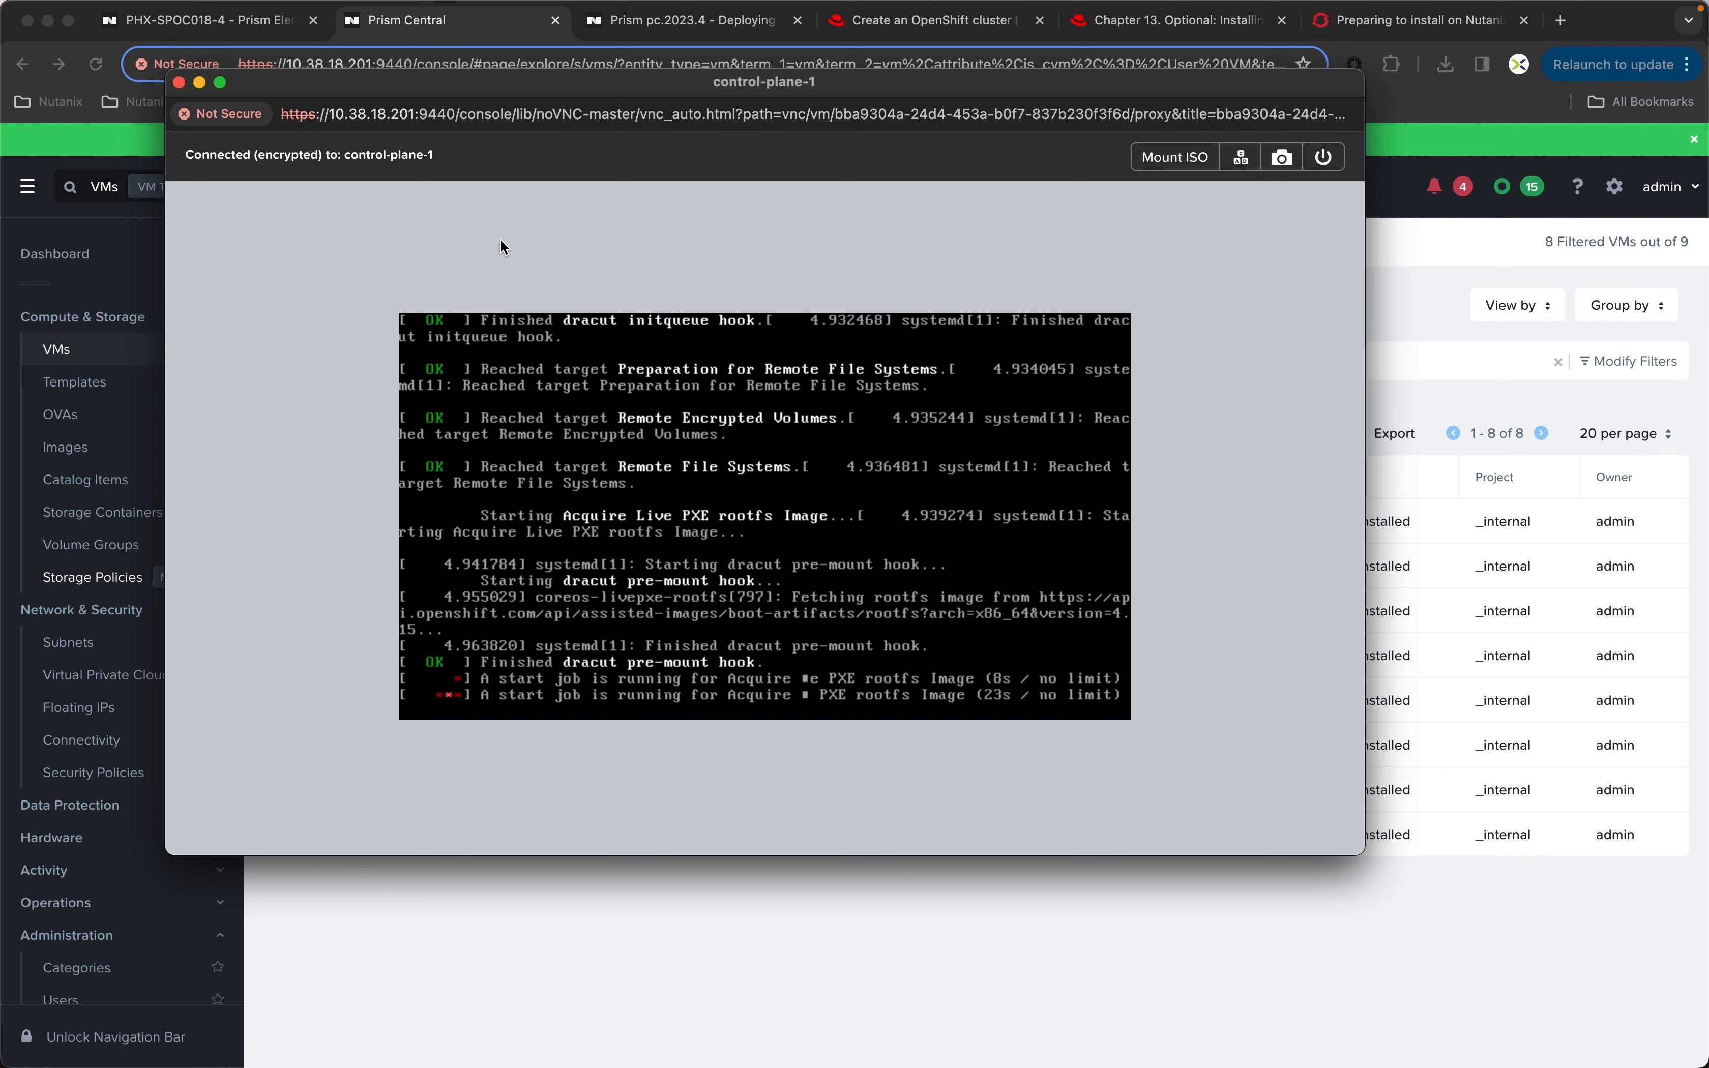
click(180, 82)
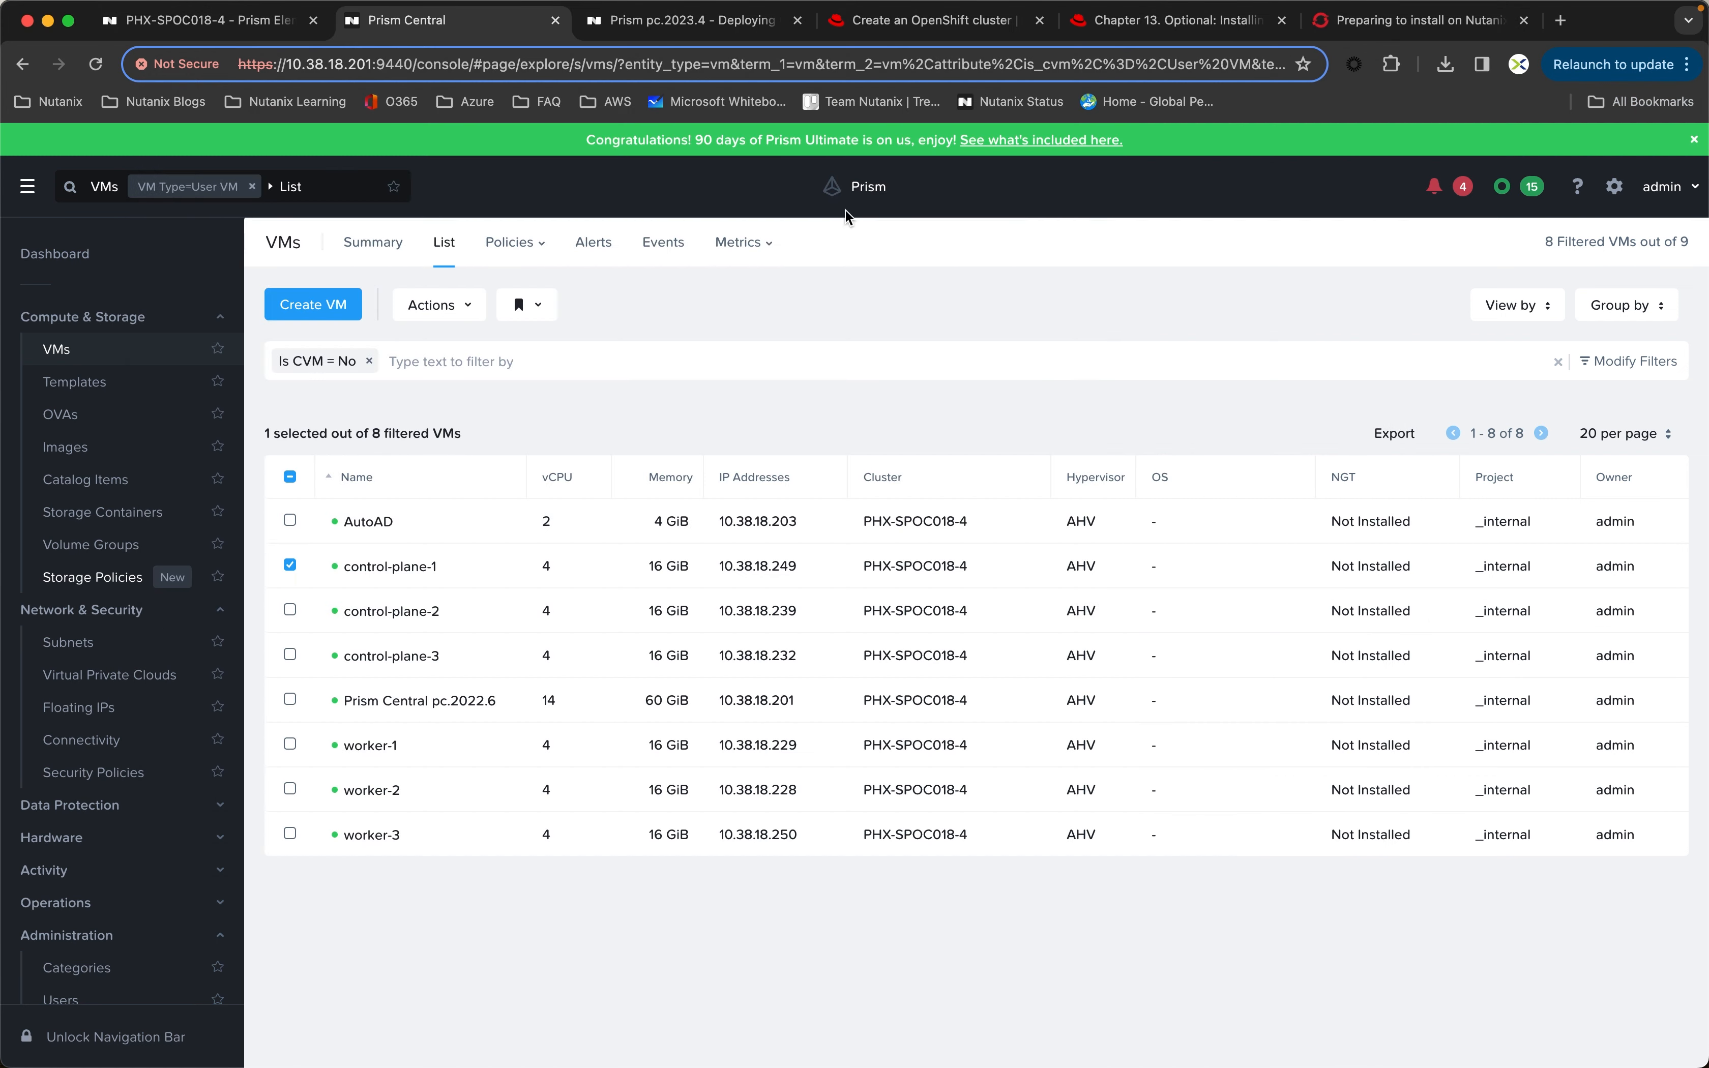
Step: Check the Host Inventory in the Red Hat Hybrid Cloud Console for discovered hosts, and deselect the control-plane-1 VM back in Prism Central
click(928, 20)
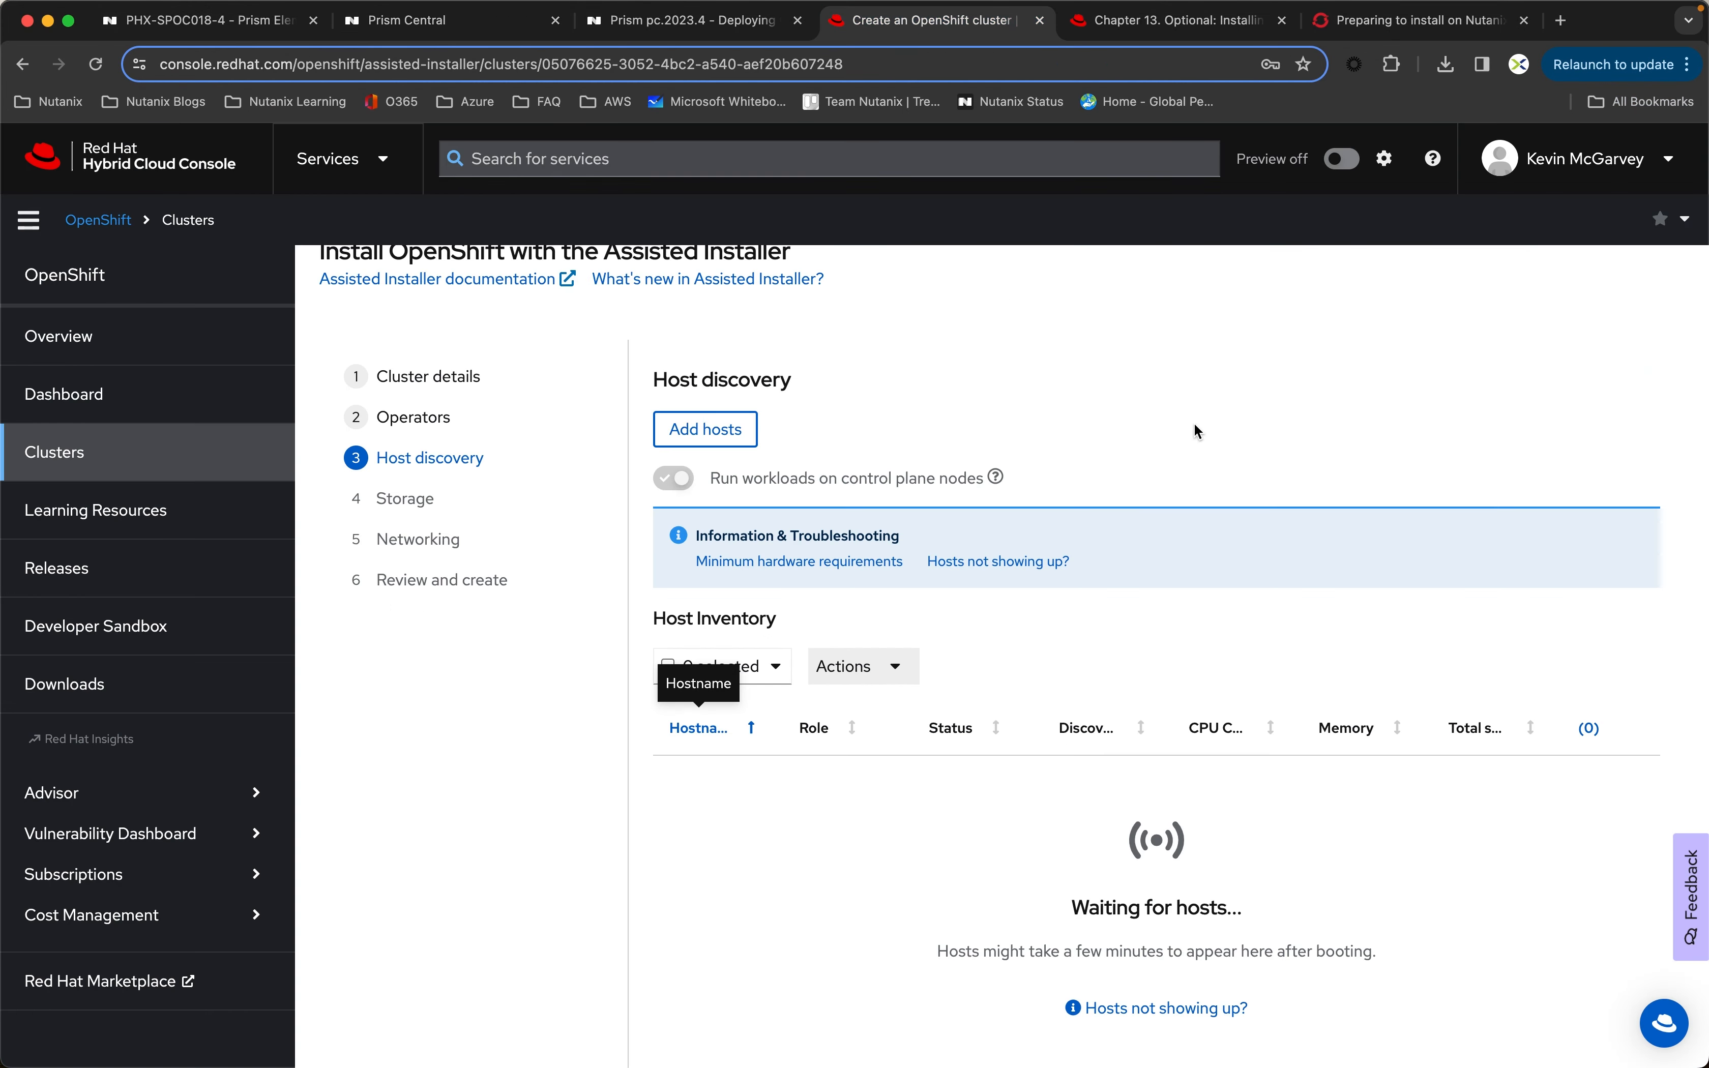
scroll(1335, 424, down, 3)
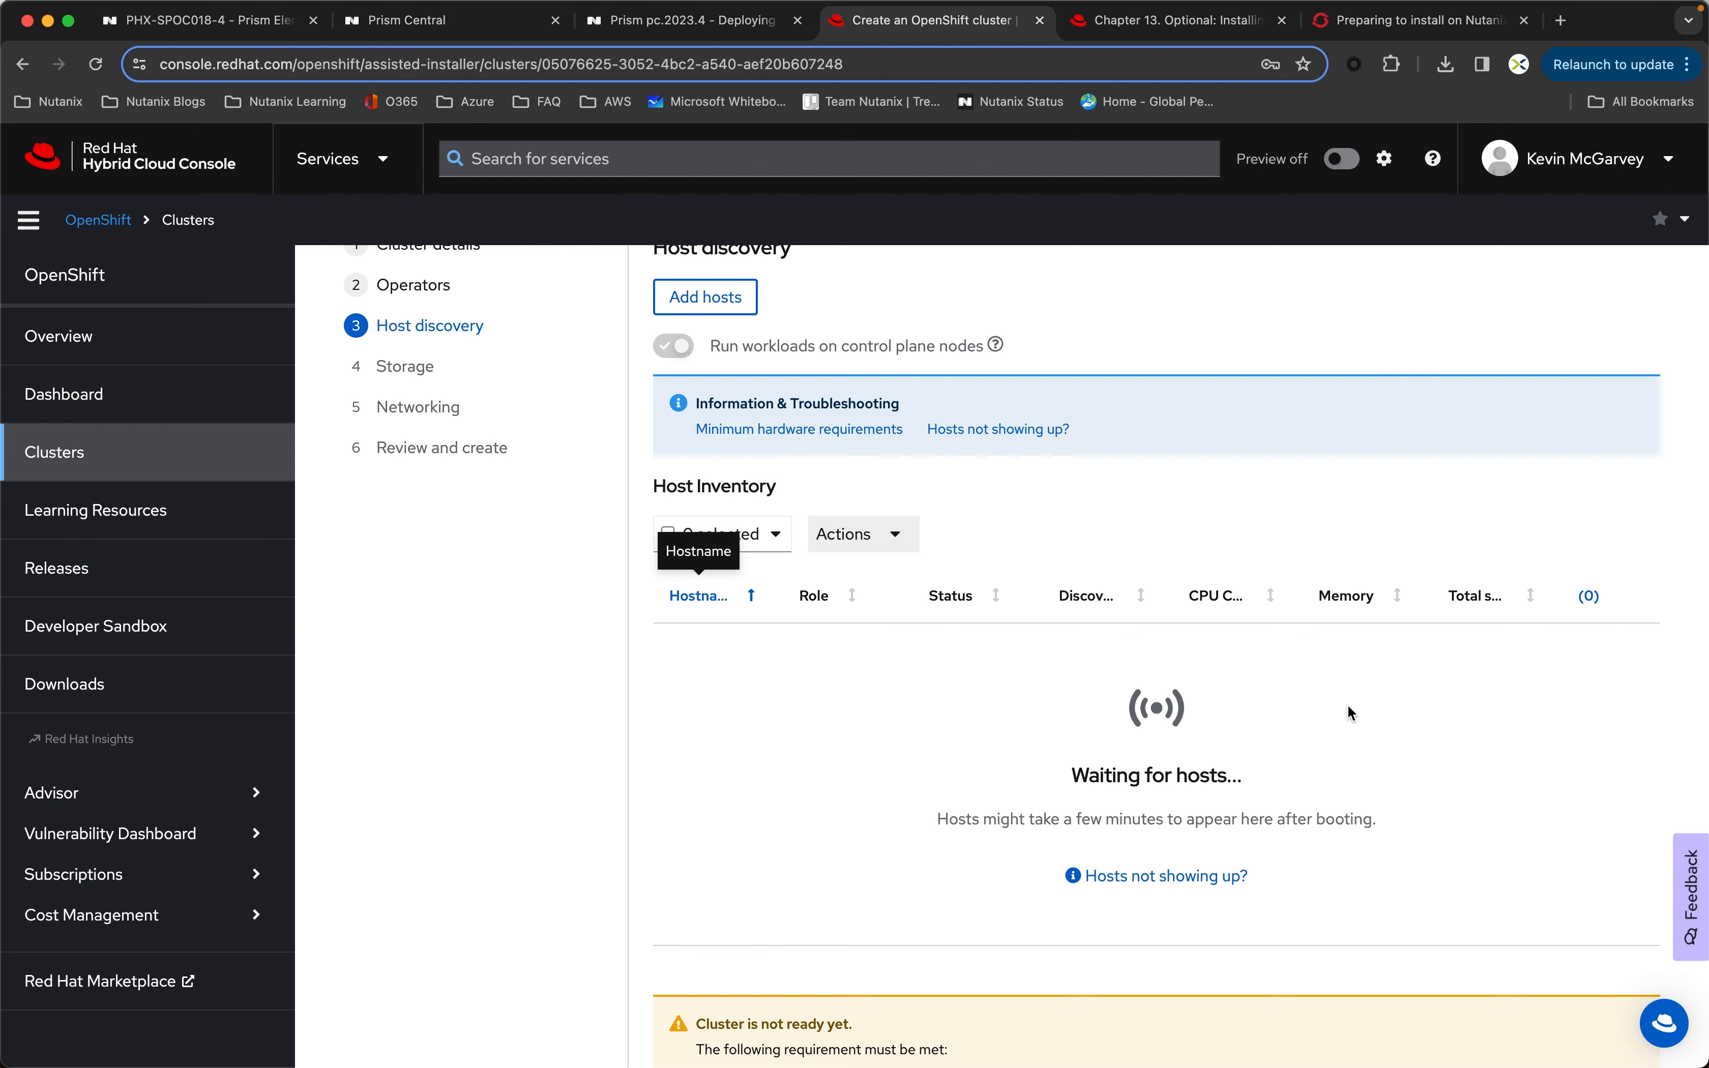
scroll(1495, 688, down, 2)
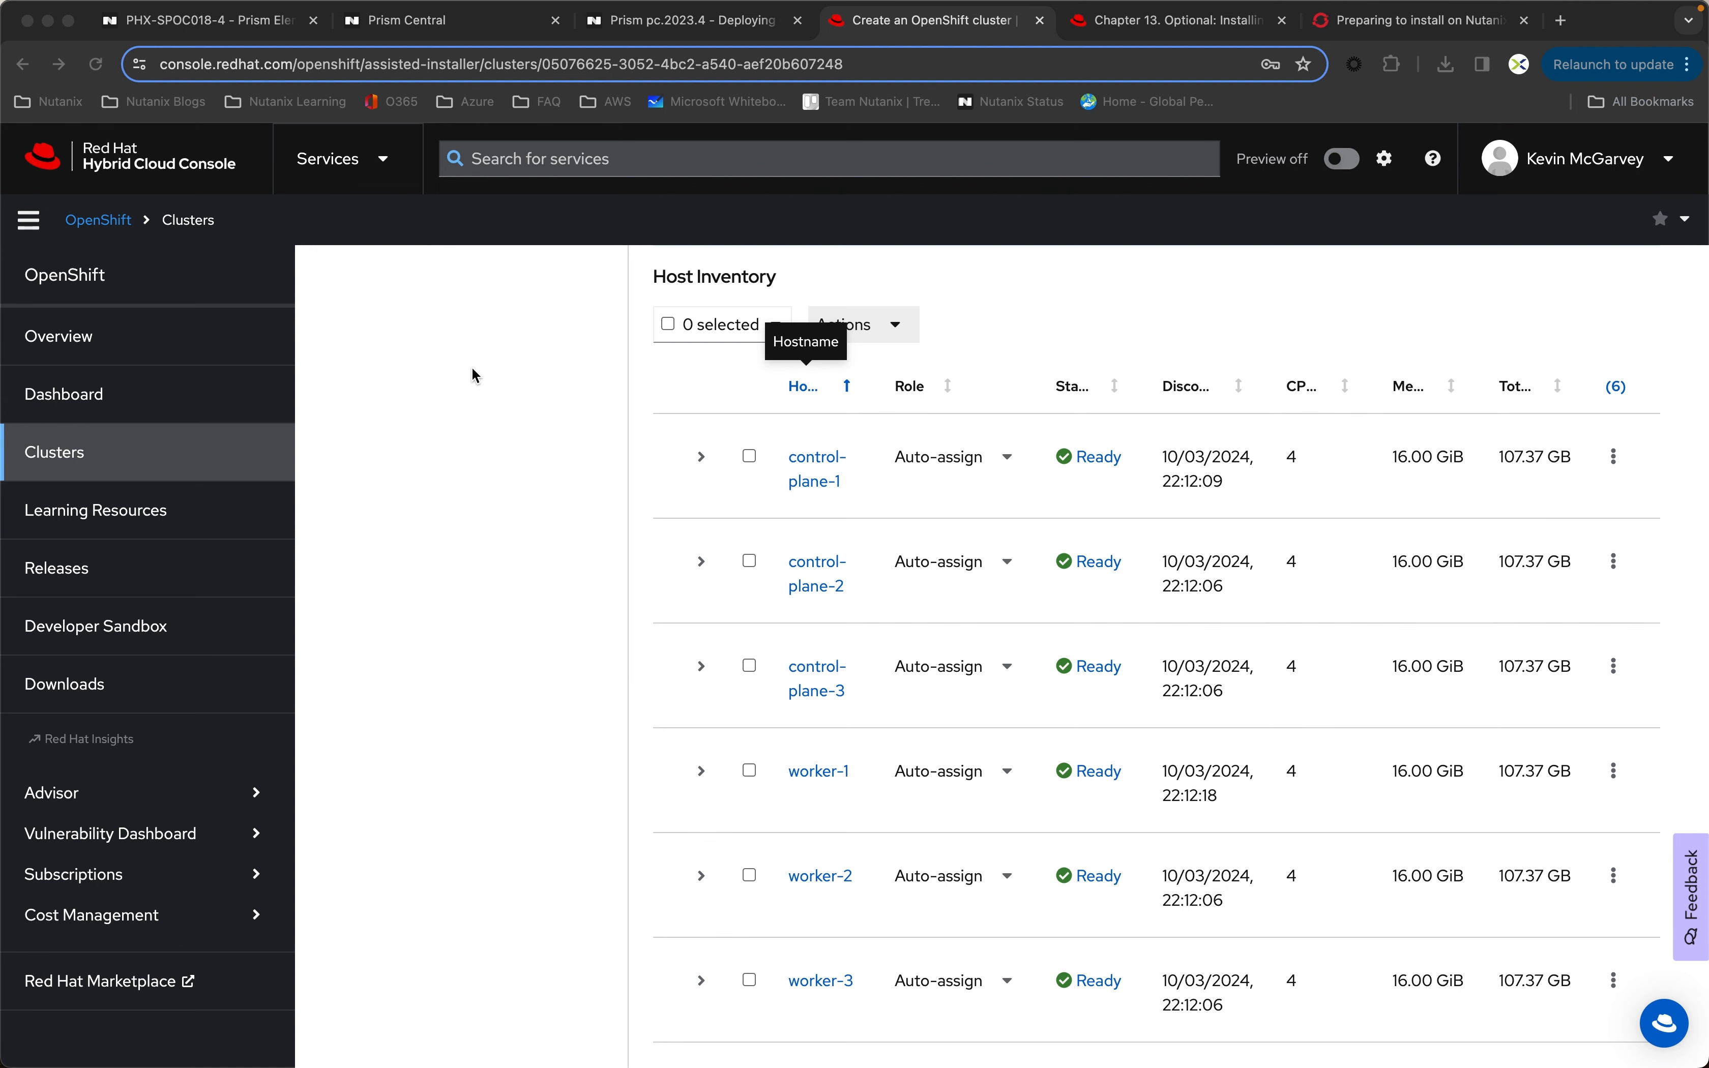
click(413, 27)
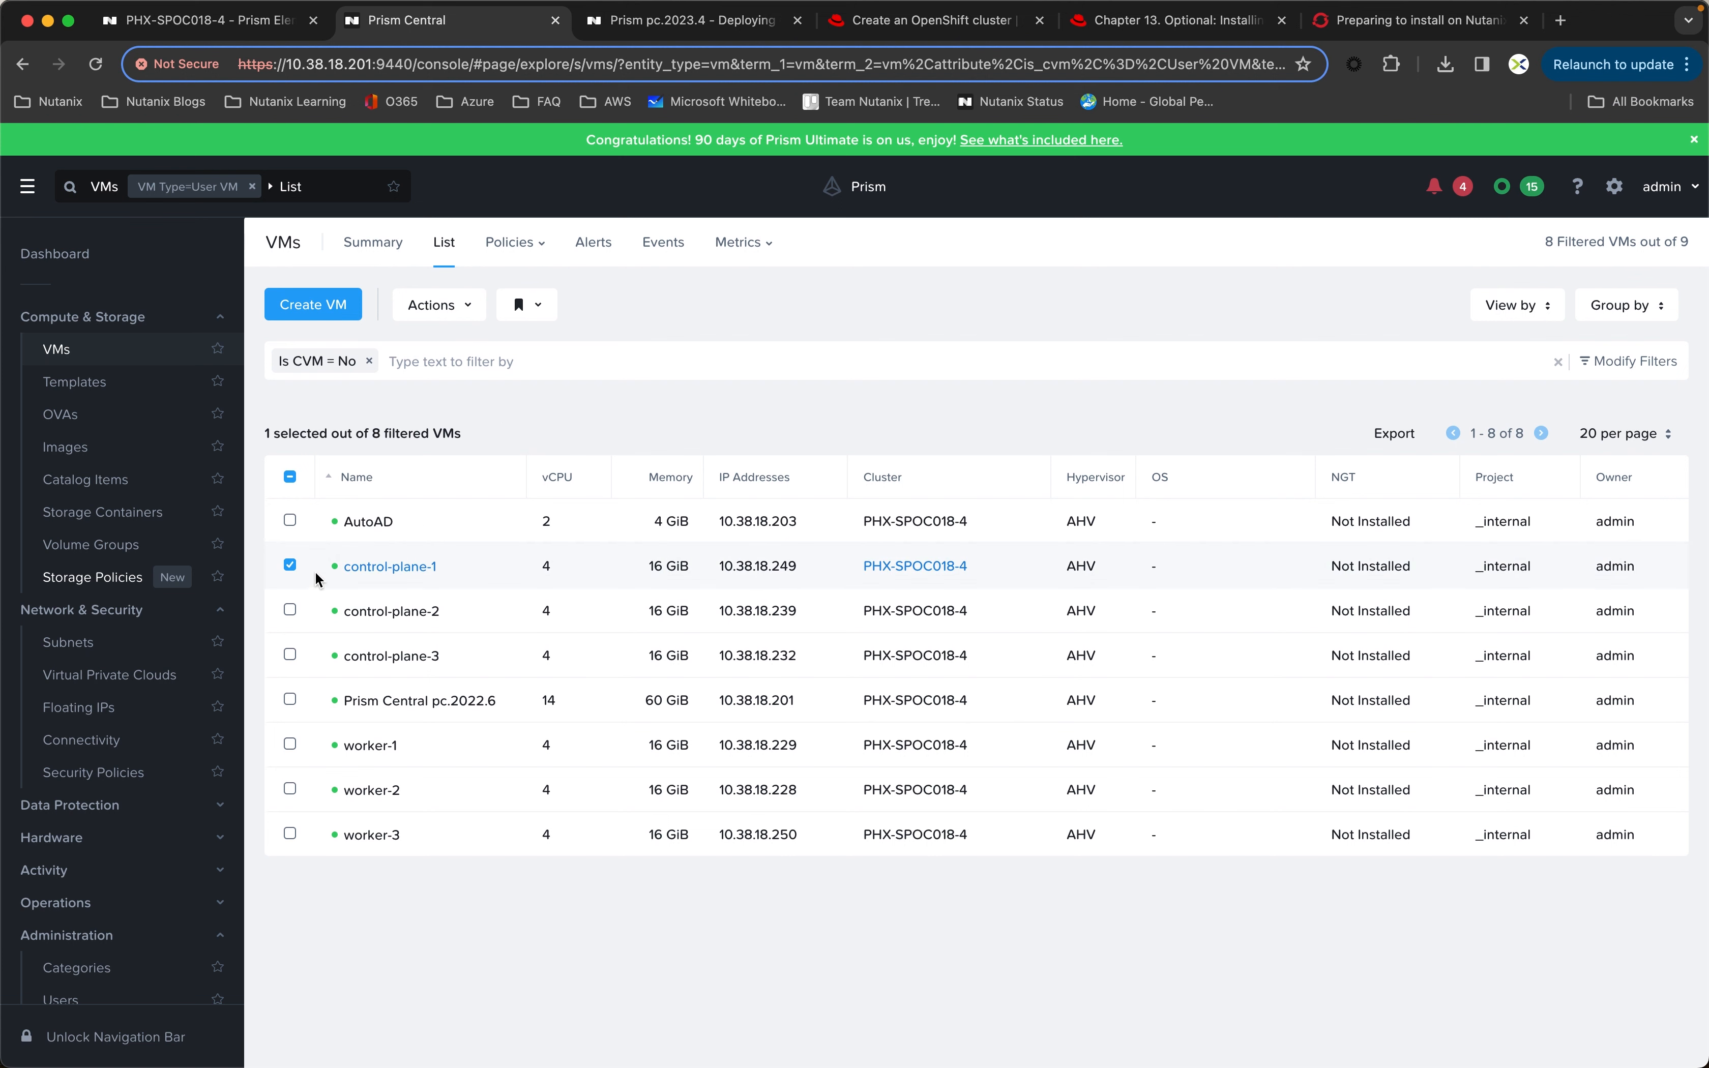
click(291, 568)
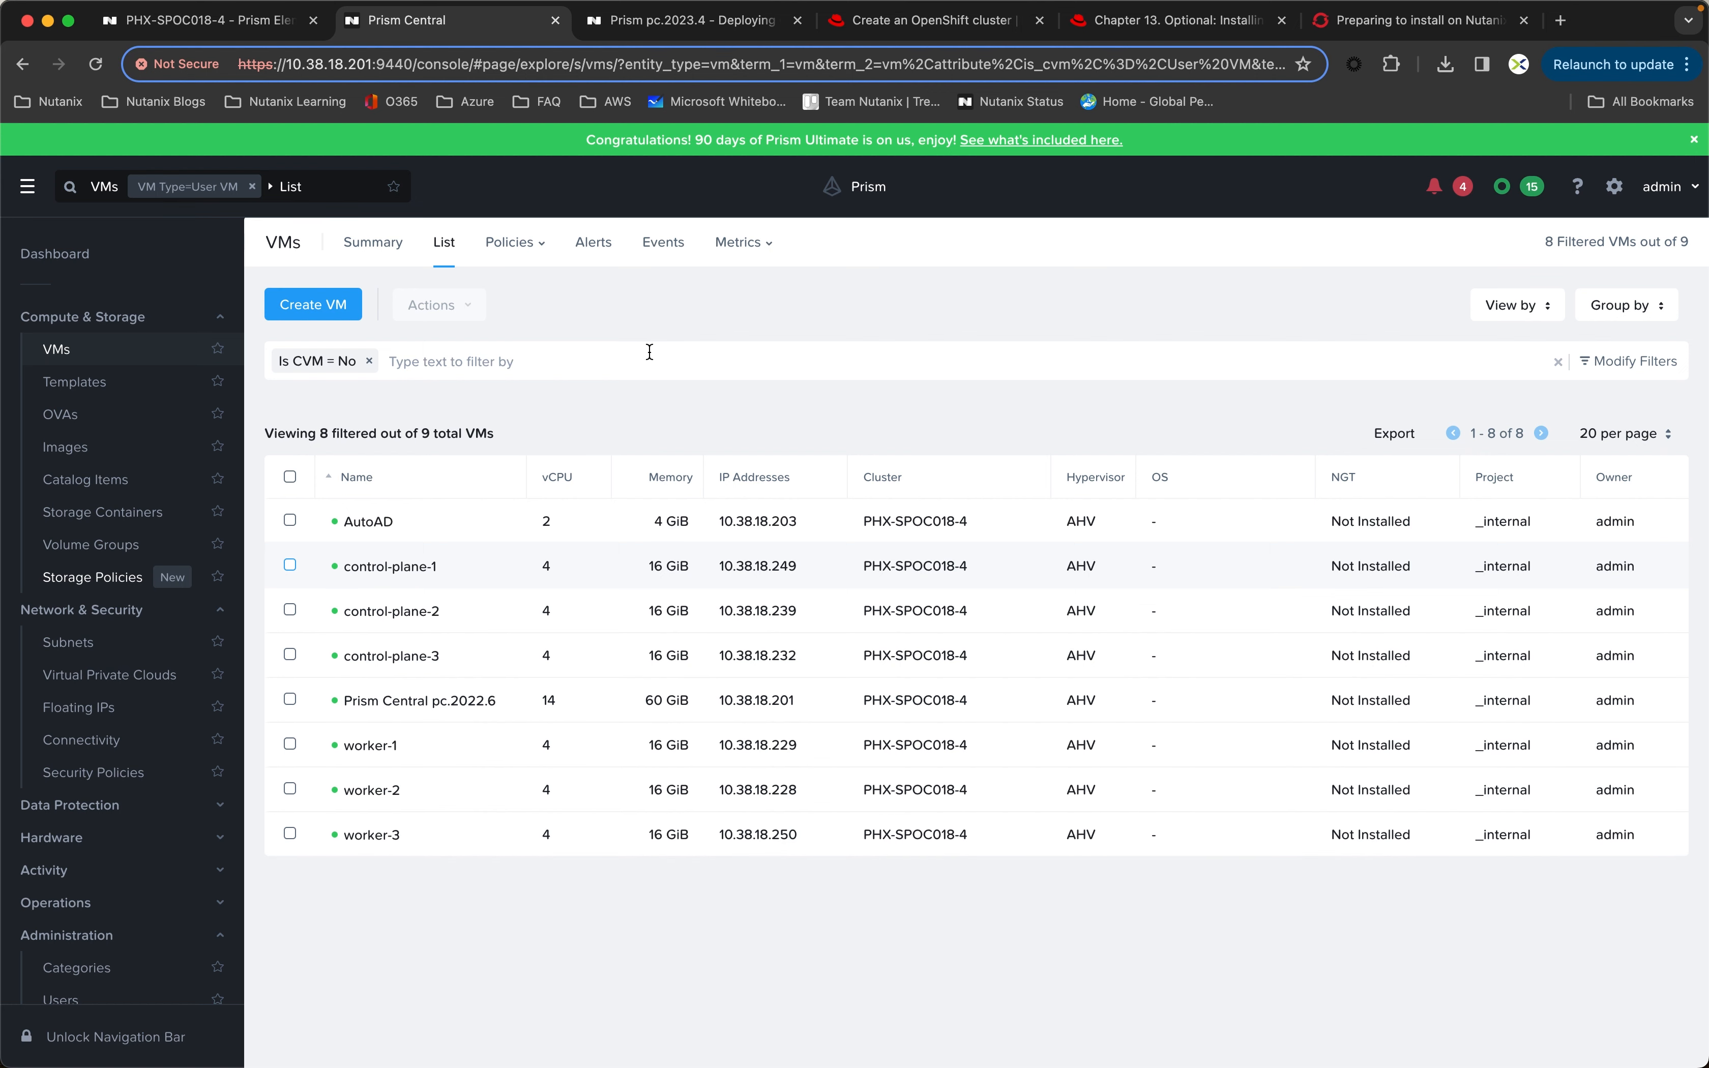
Step: In the Red Hat Hybrid Cloud Console, assign the Control plane node role to control-plane-1, control-plane-2 and control-plane-3
click(916, 25)
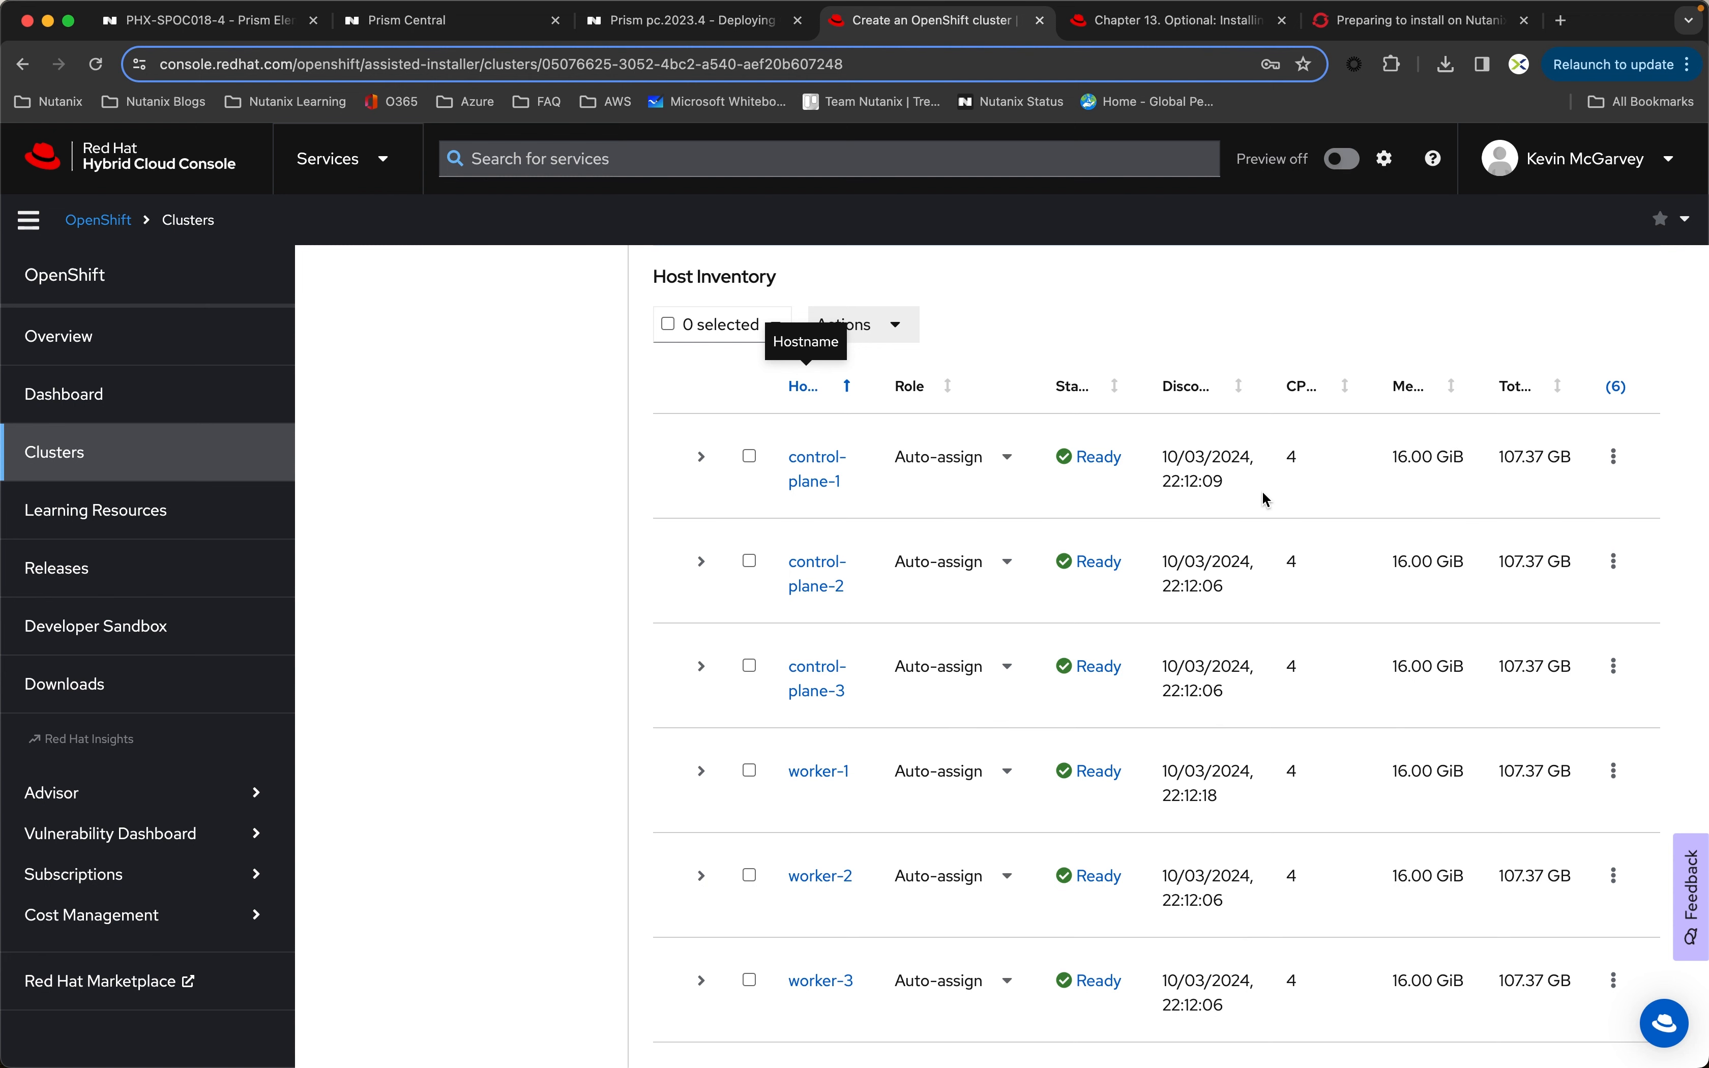
scroll(534, 458, down, 1)
scroll(535, 466, down, 1)
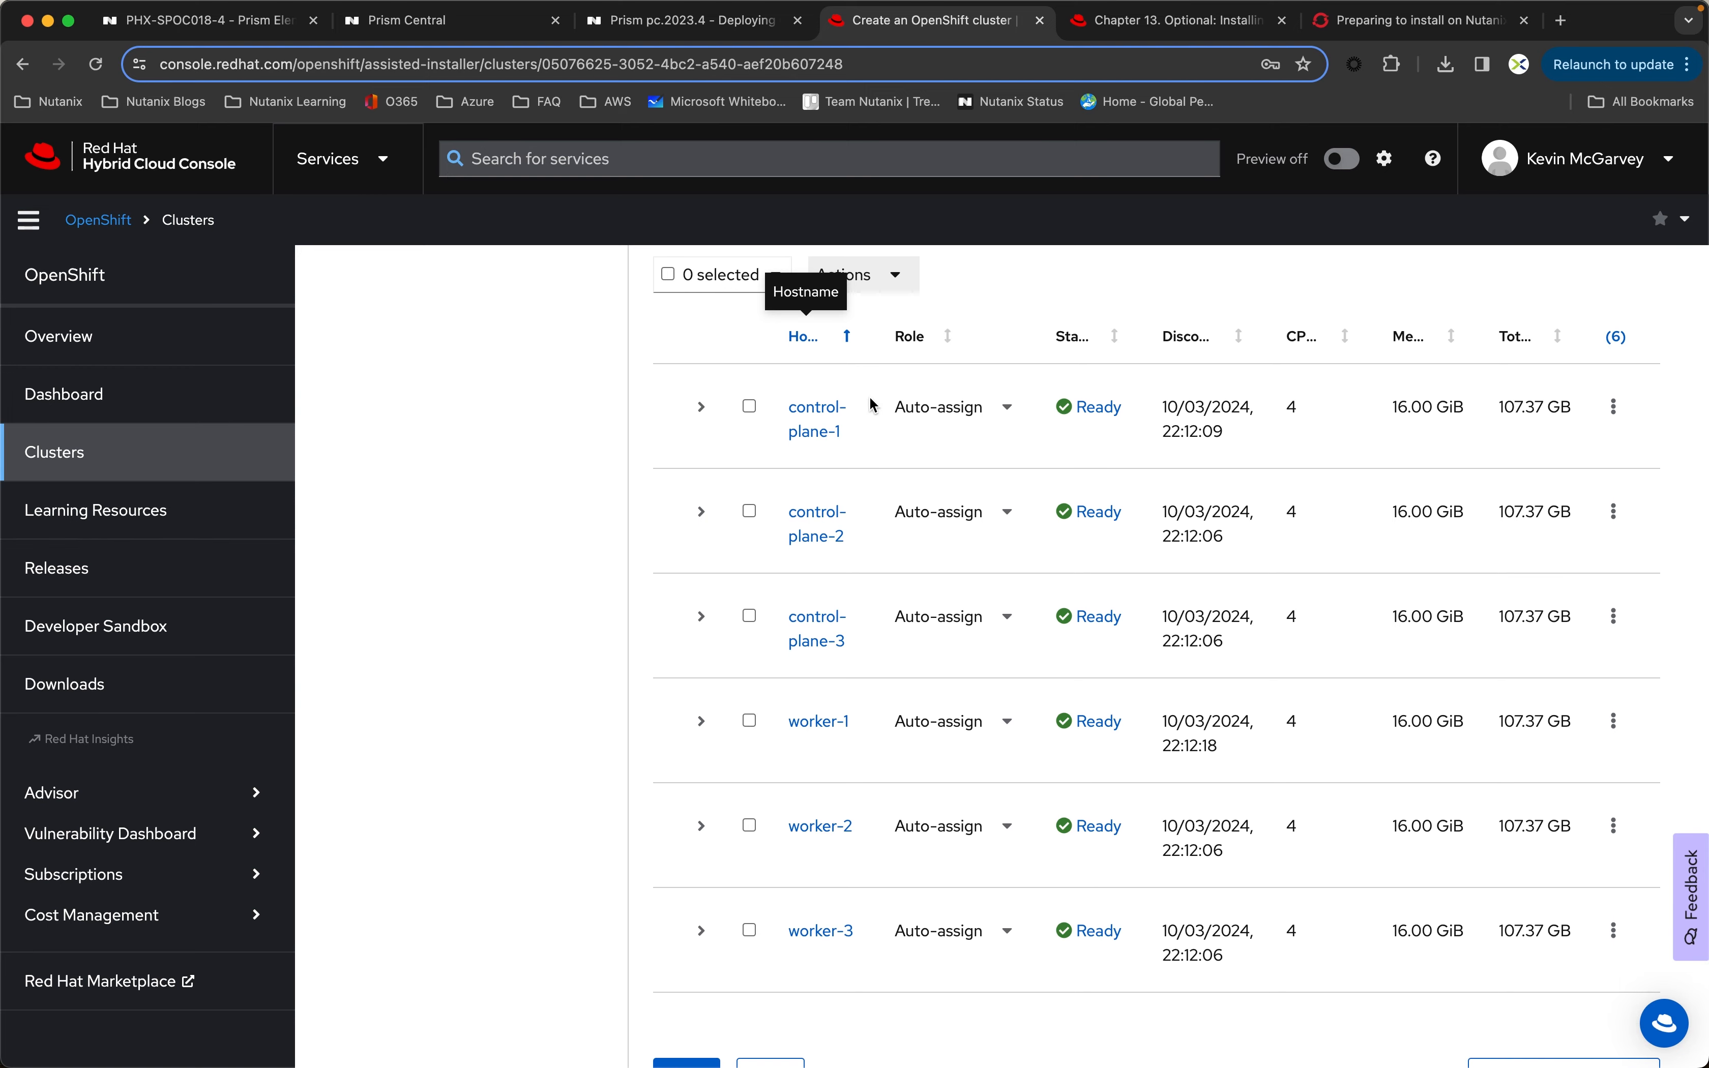
click(996, 413)
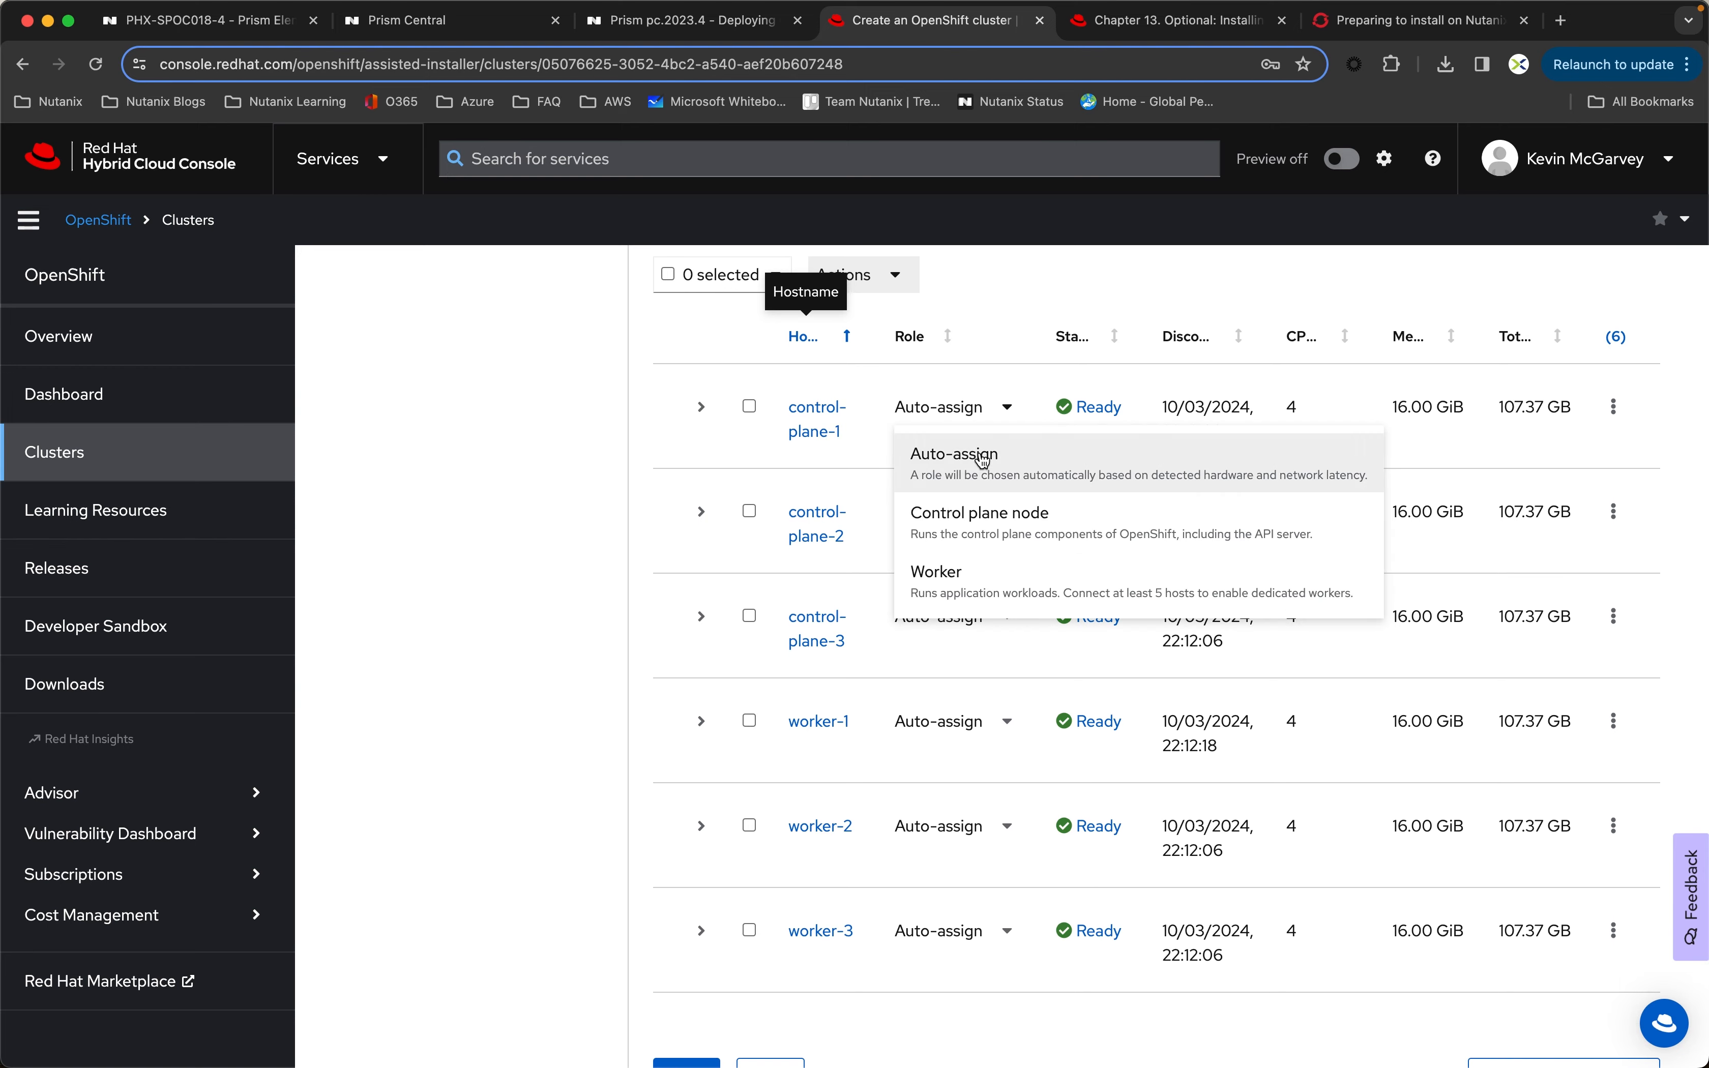
click(987, 521)
click(988, 518)
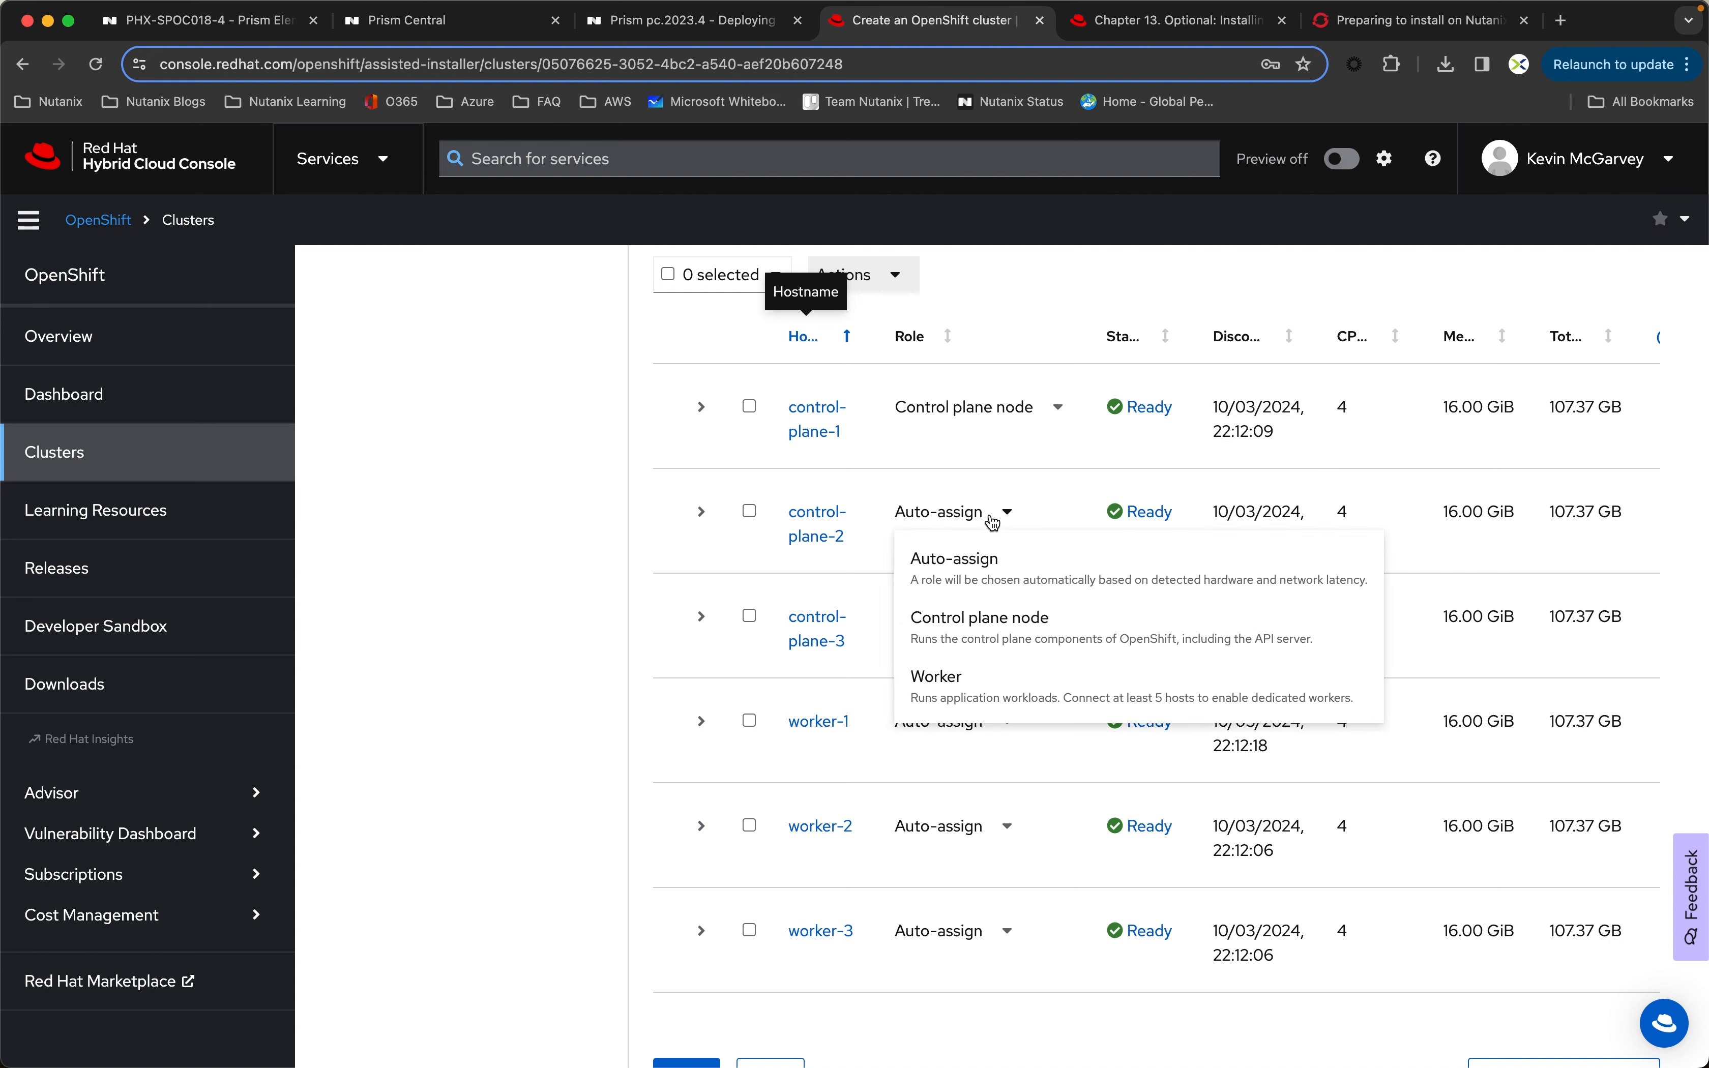
click(975, 622)
click(975, 622)
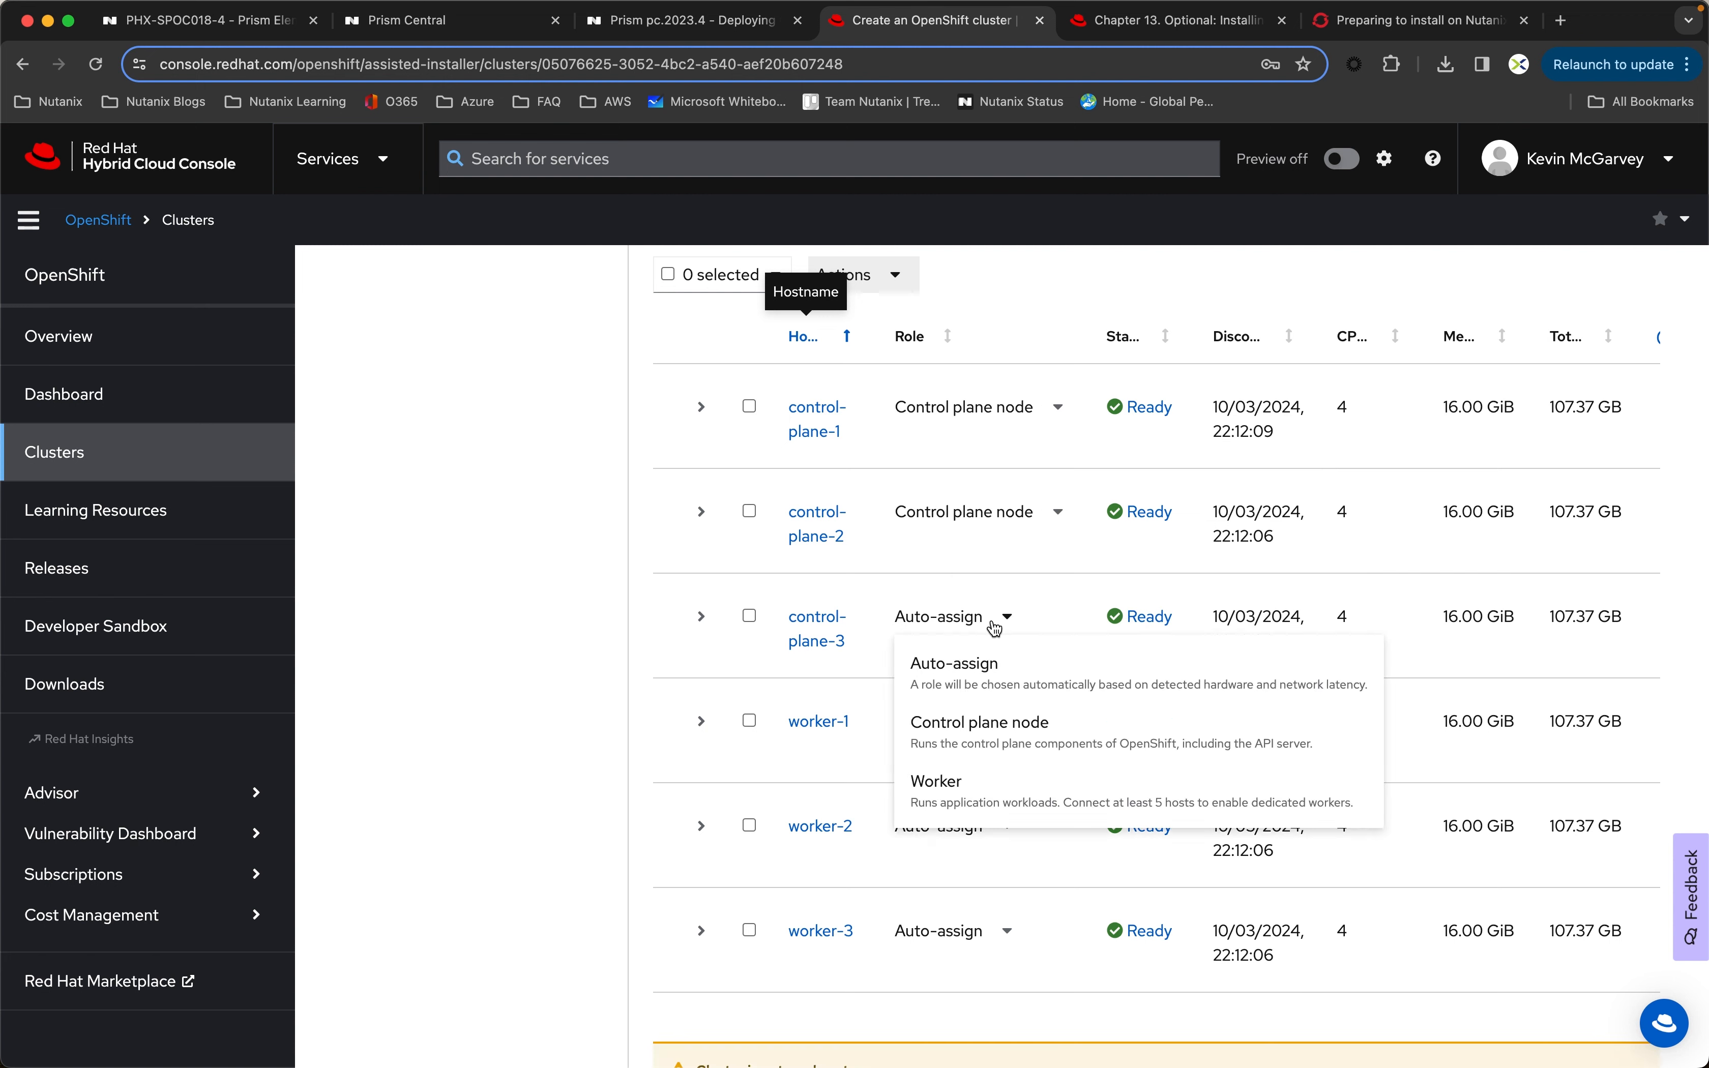
click(987, 734)
Step: Assign the Worker role to the worker-1, worker-2 and worker-3 hosts
click(981, 733)
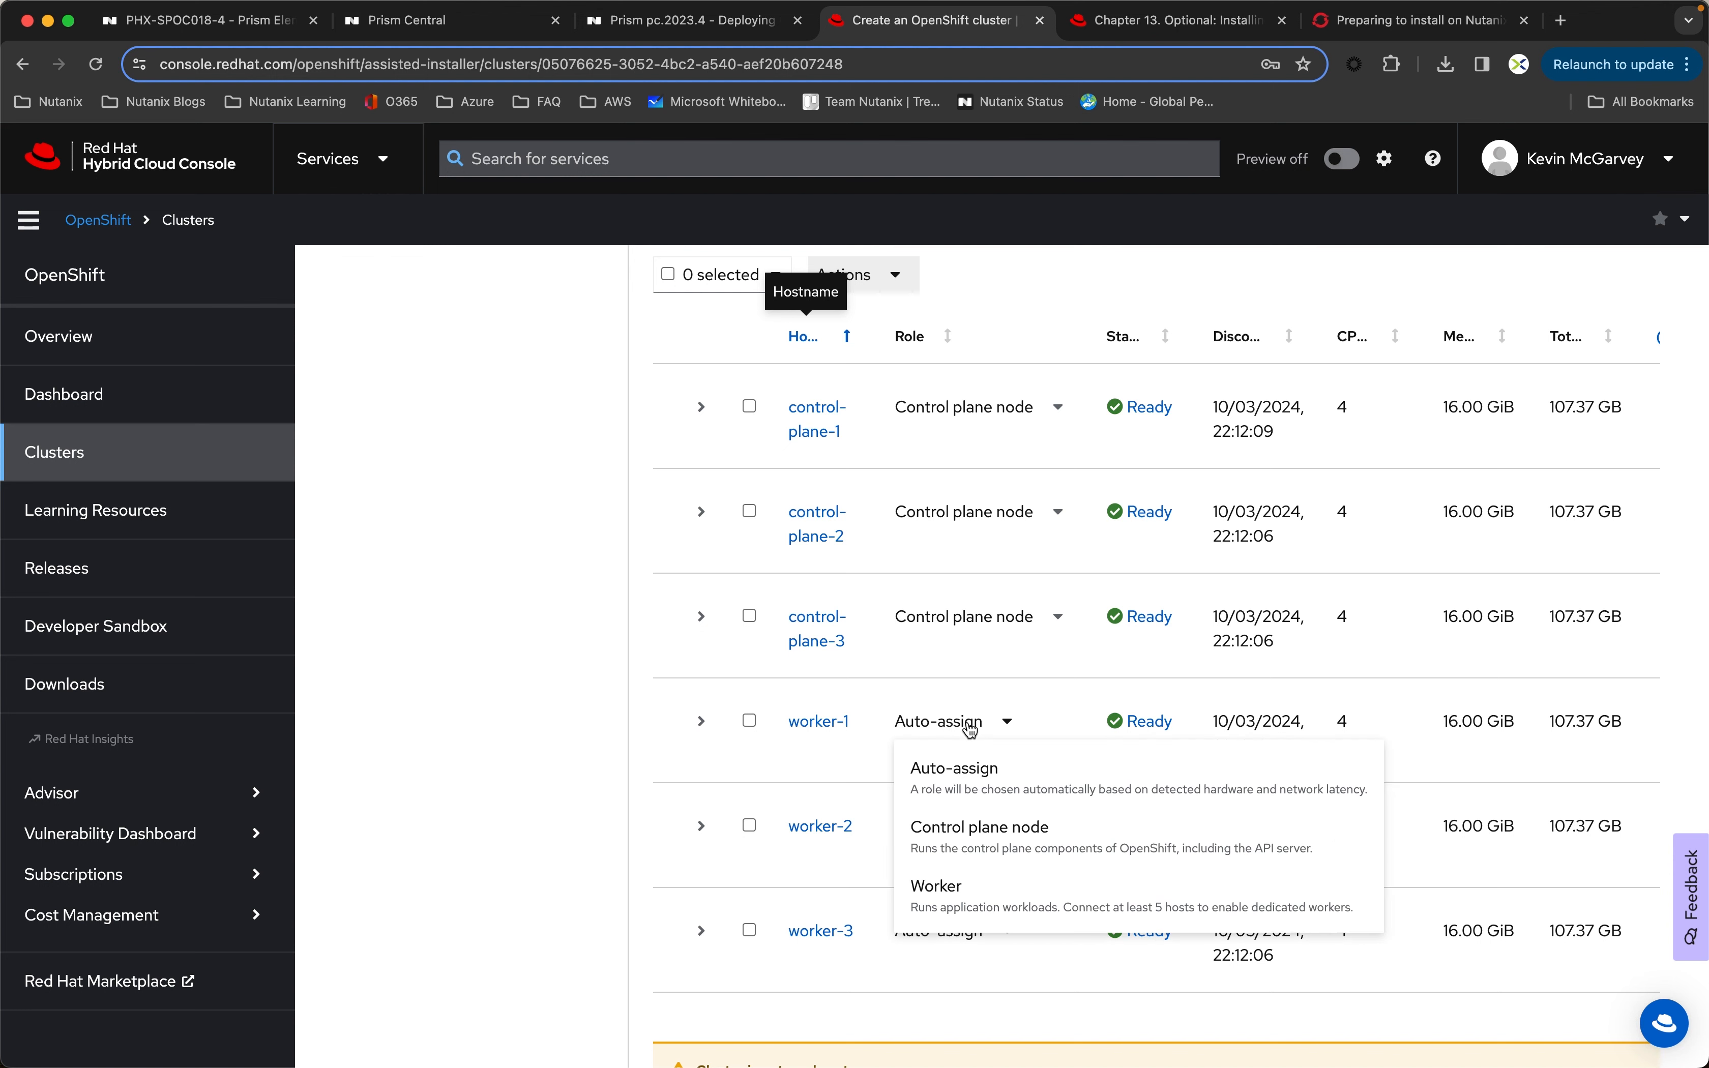
click(969, 912)
click(973, 839)
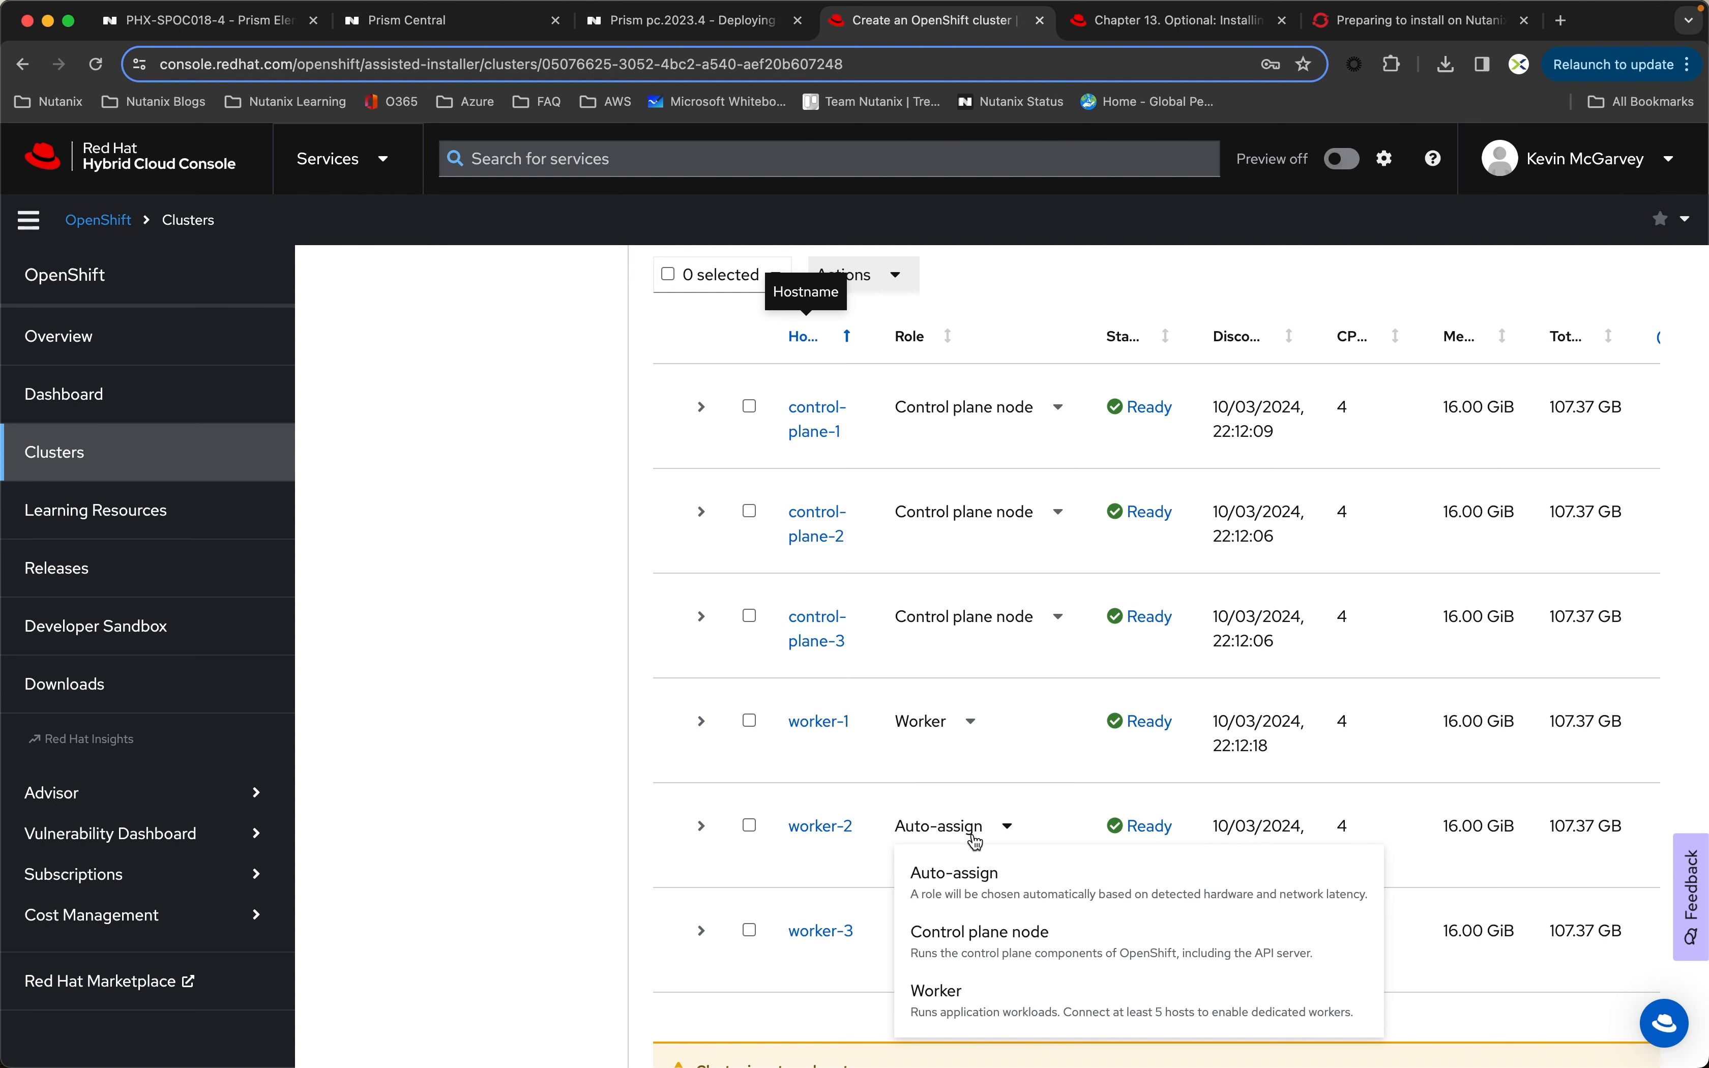
click(975, 991)
click(955, 945)
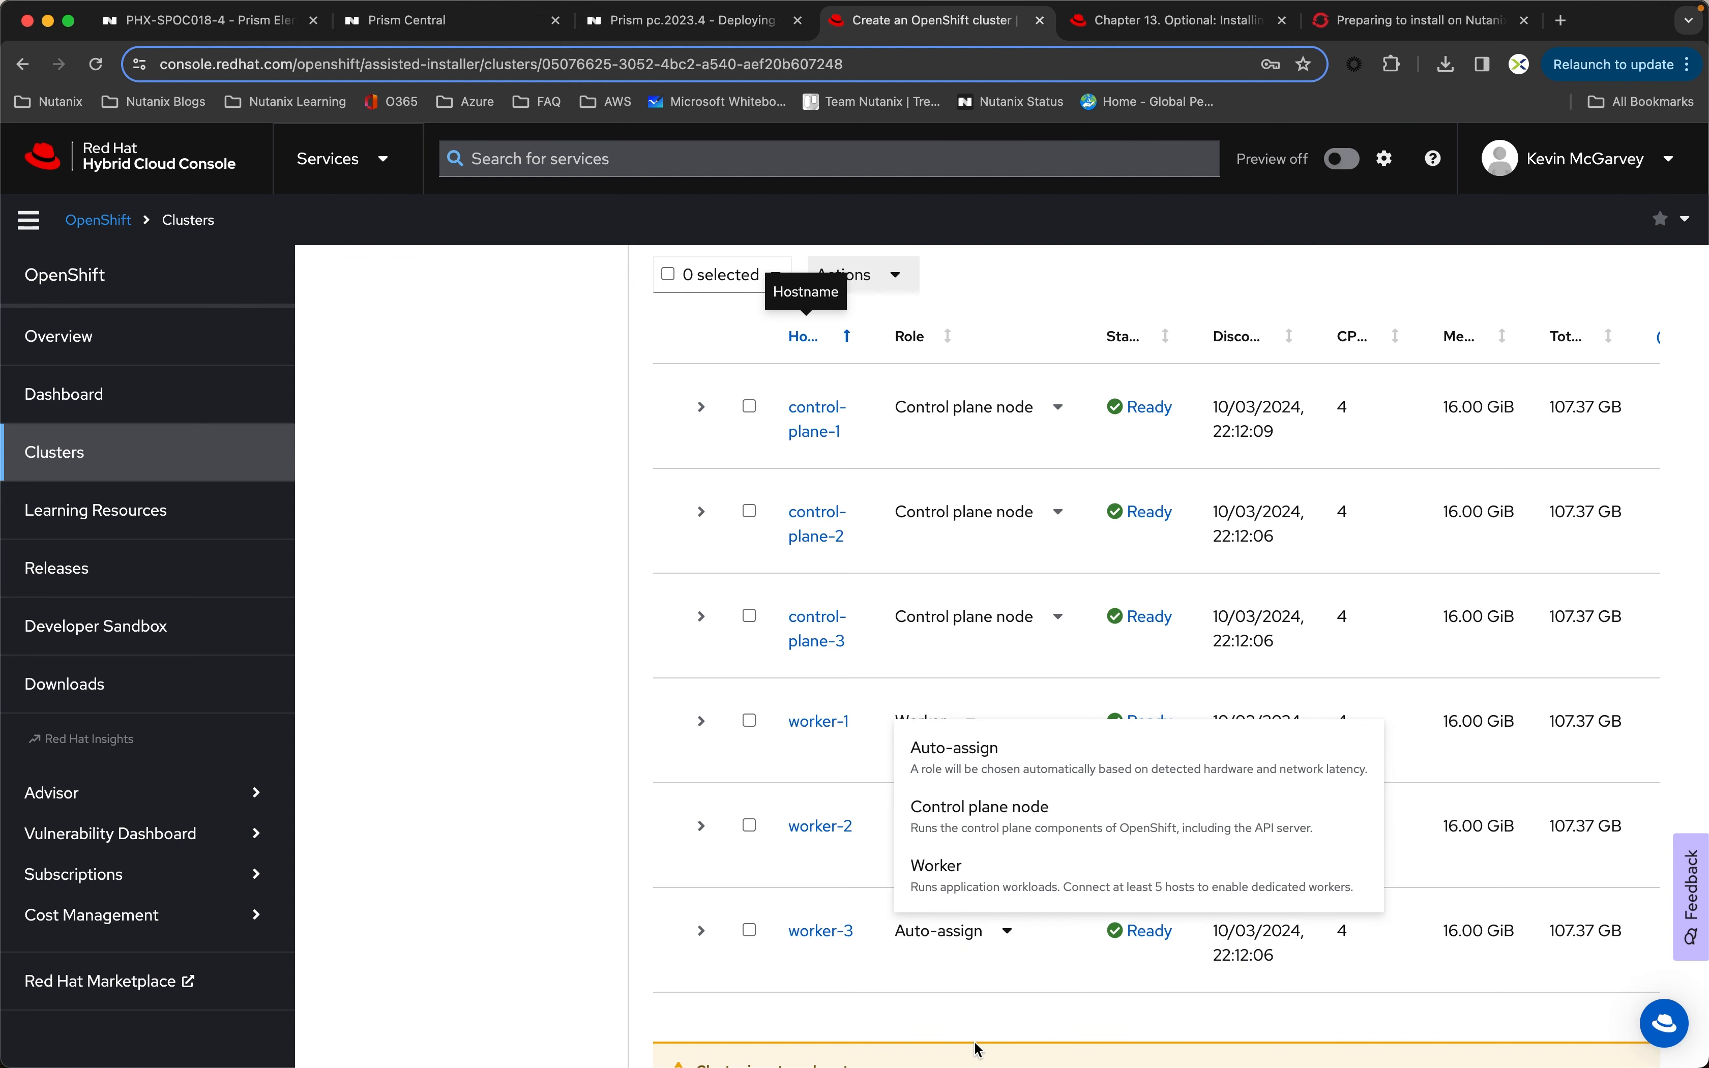
click(959, 876)
Step: Review the assigned host roles, then continue through the Storage stage with its defaults to the Networking stage
scroll(620, 811, down, 5)
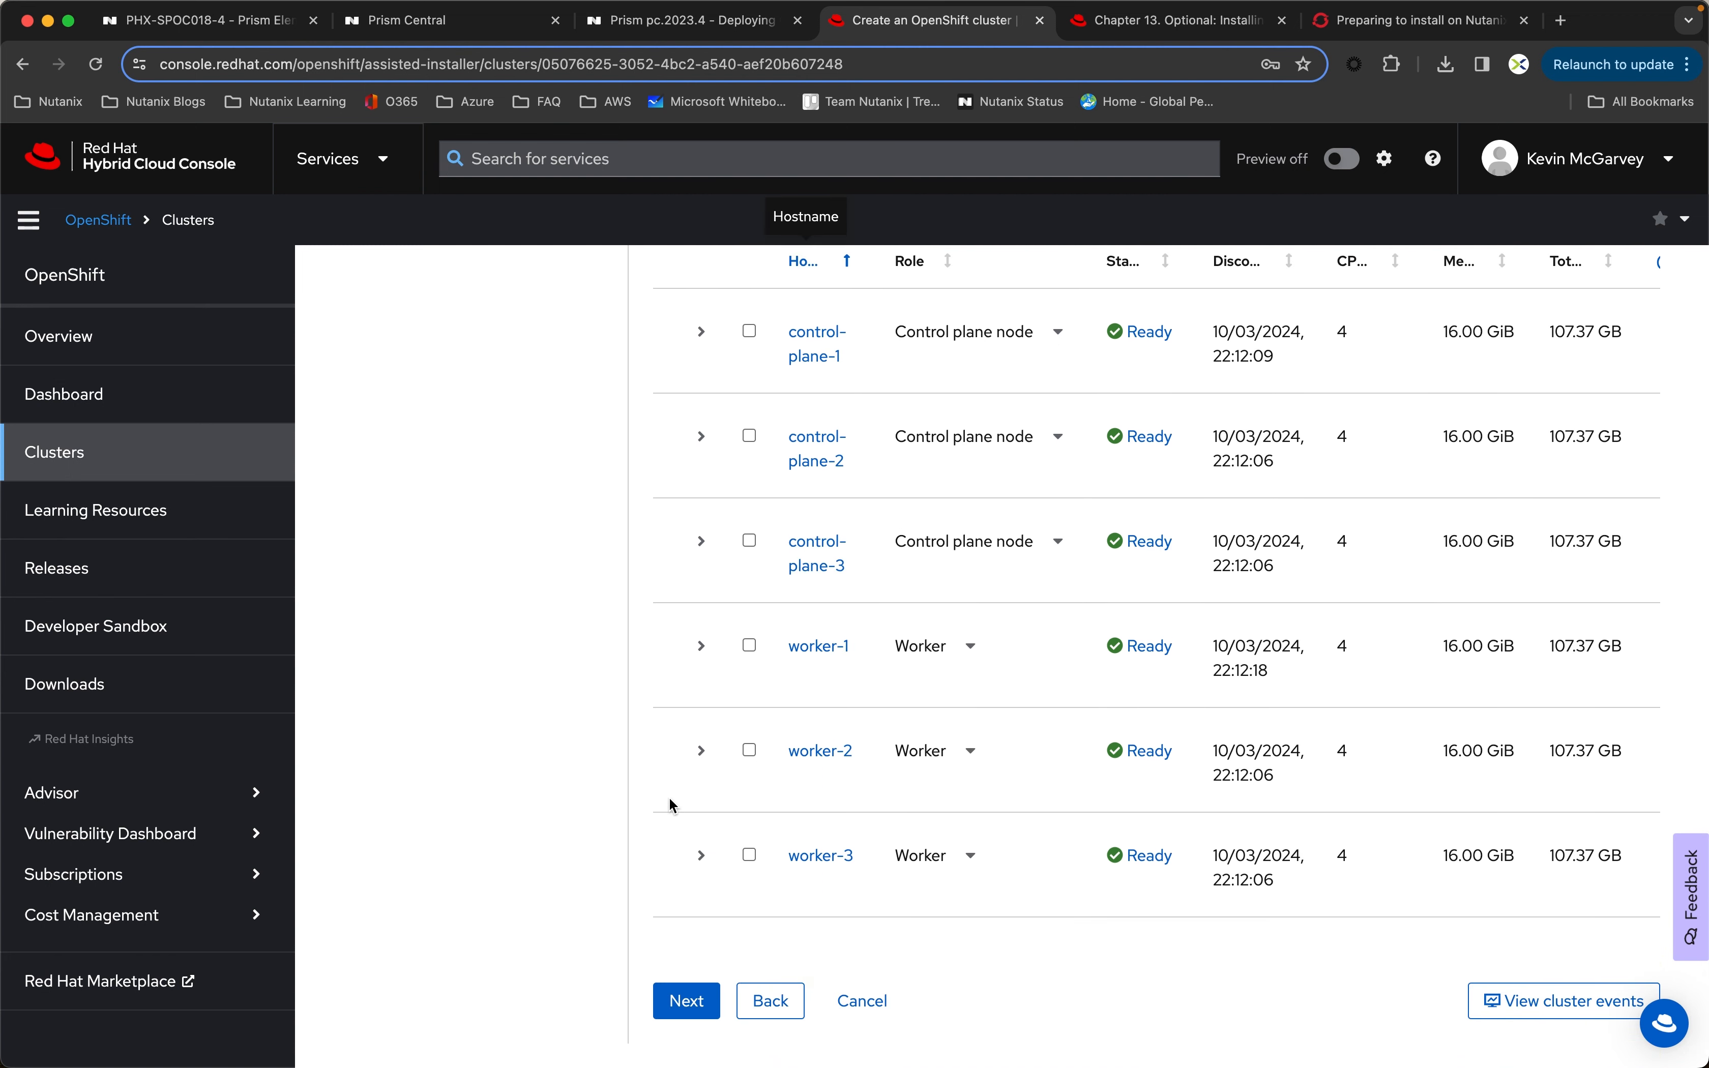
scroll(669, 797, up, 5)
scroll(669, 798, down, 5)
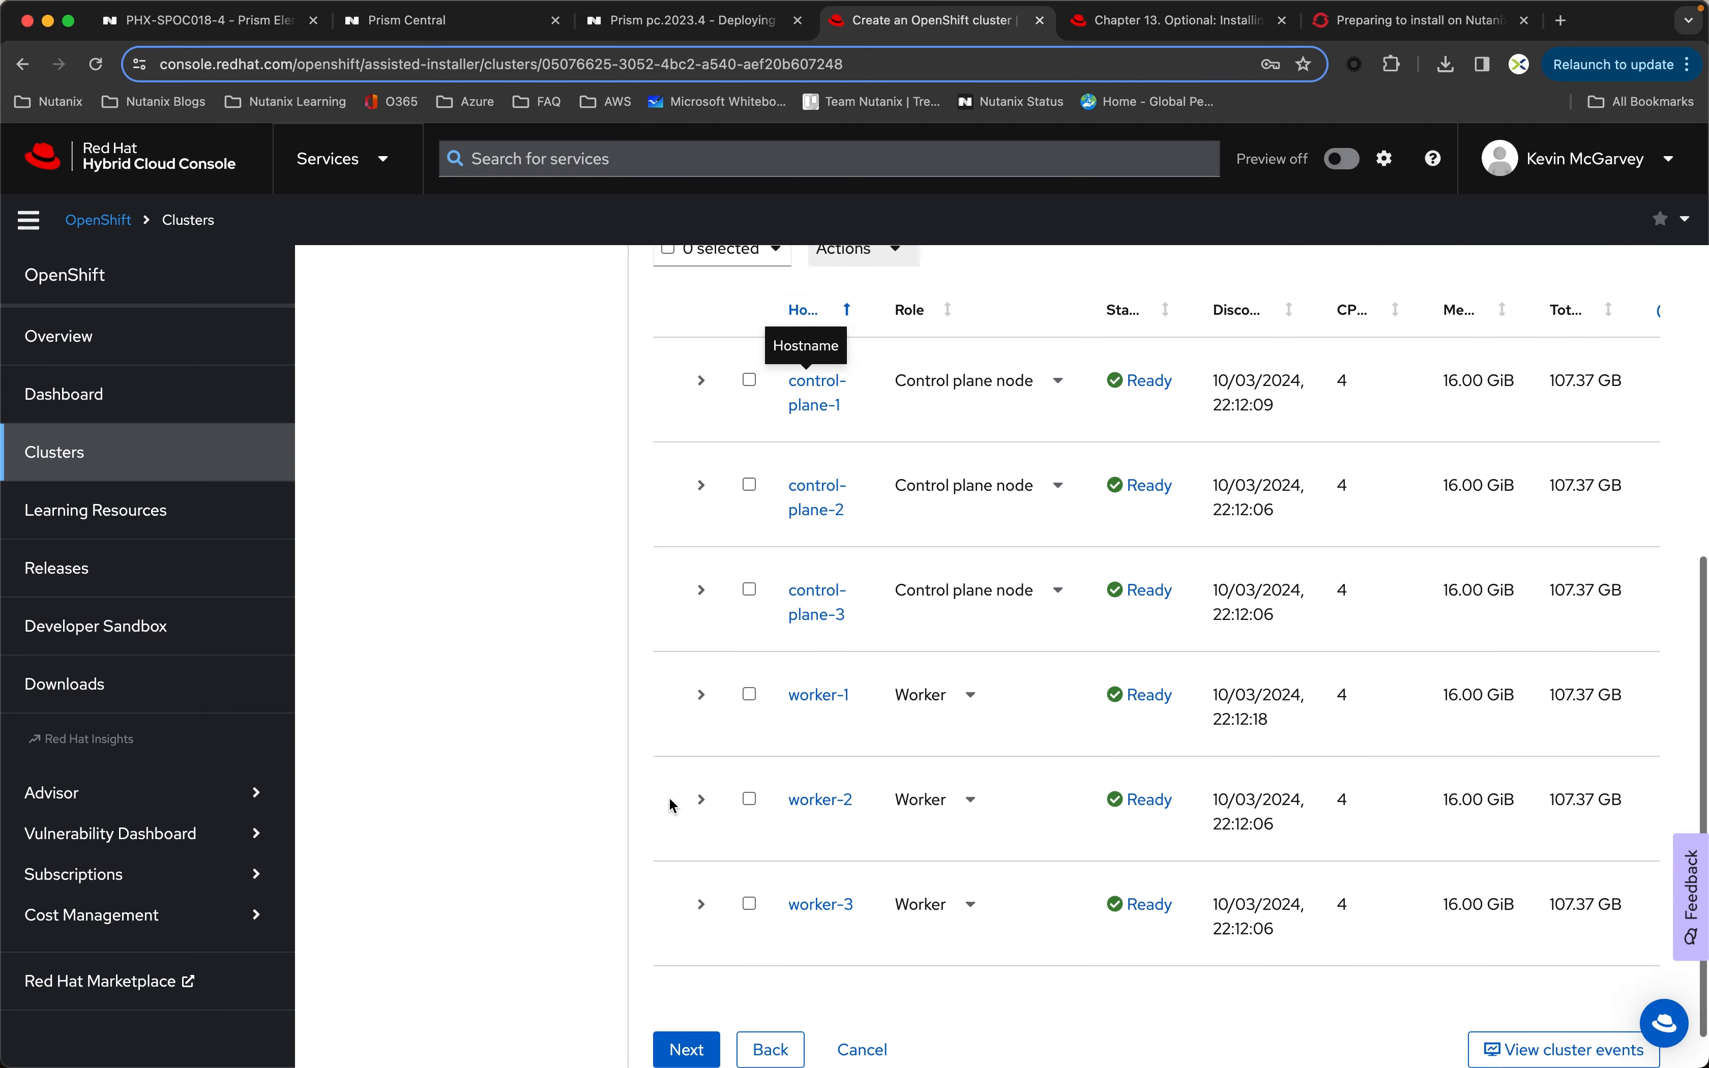
click(709, 1016)
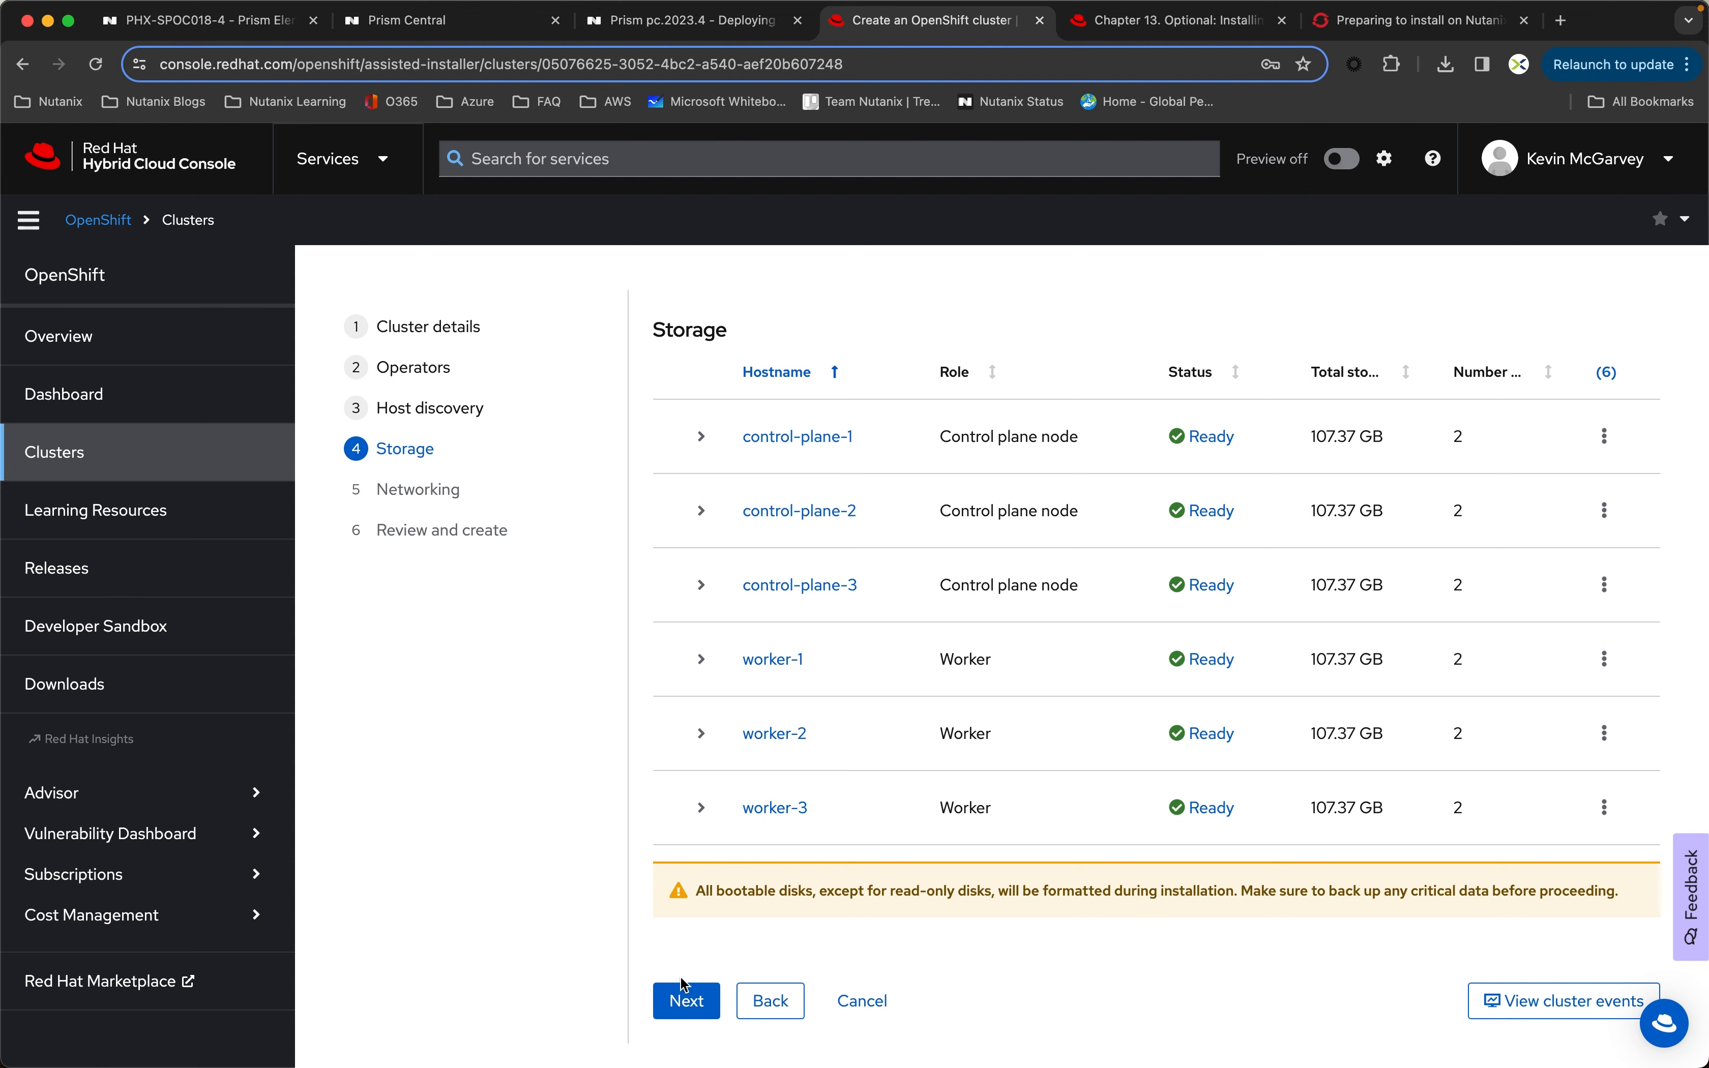
click(689, 1001)
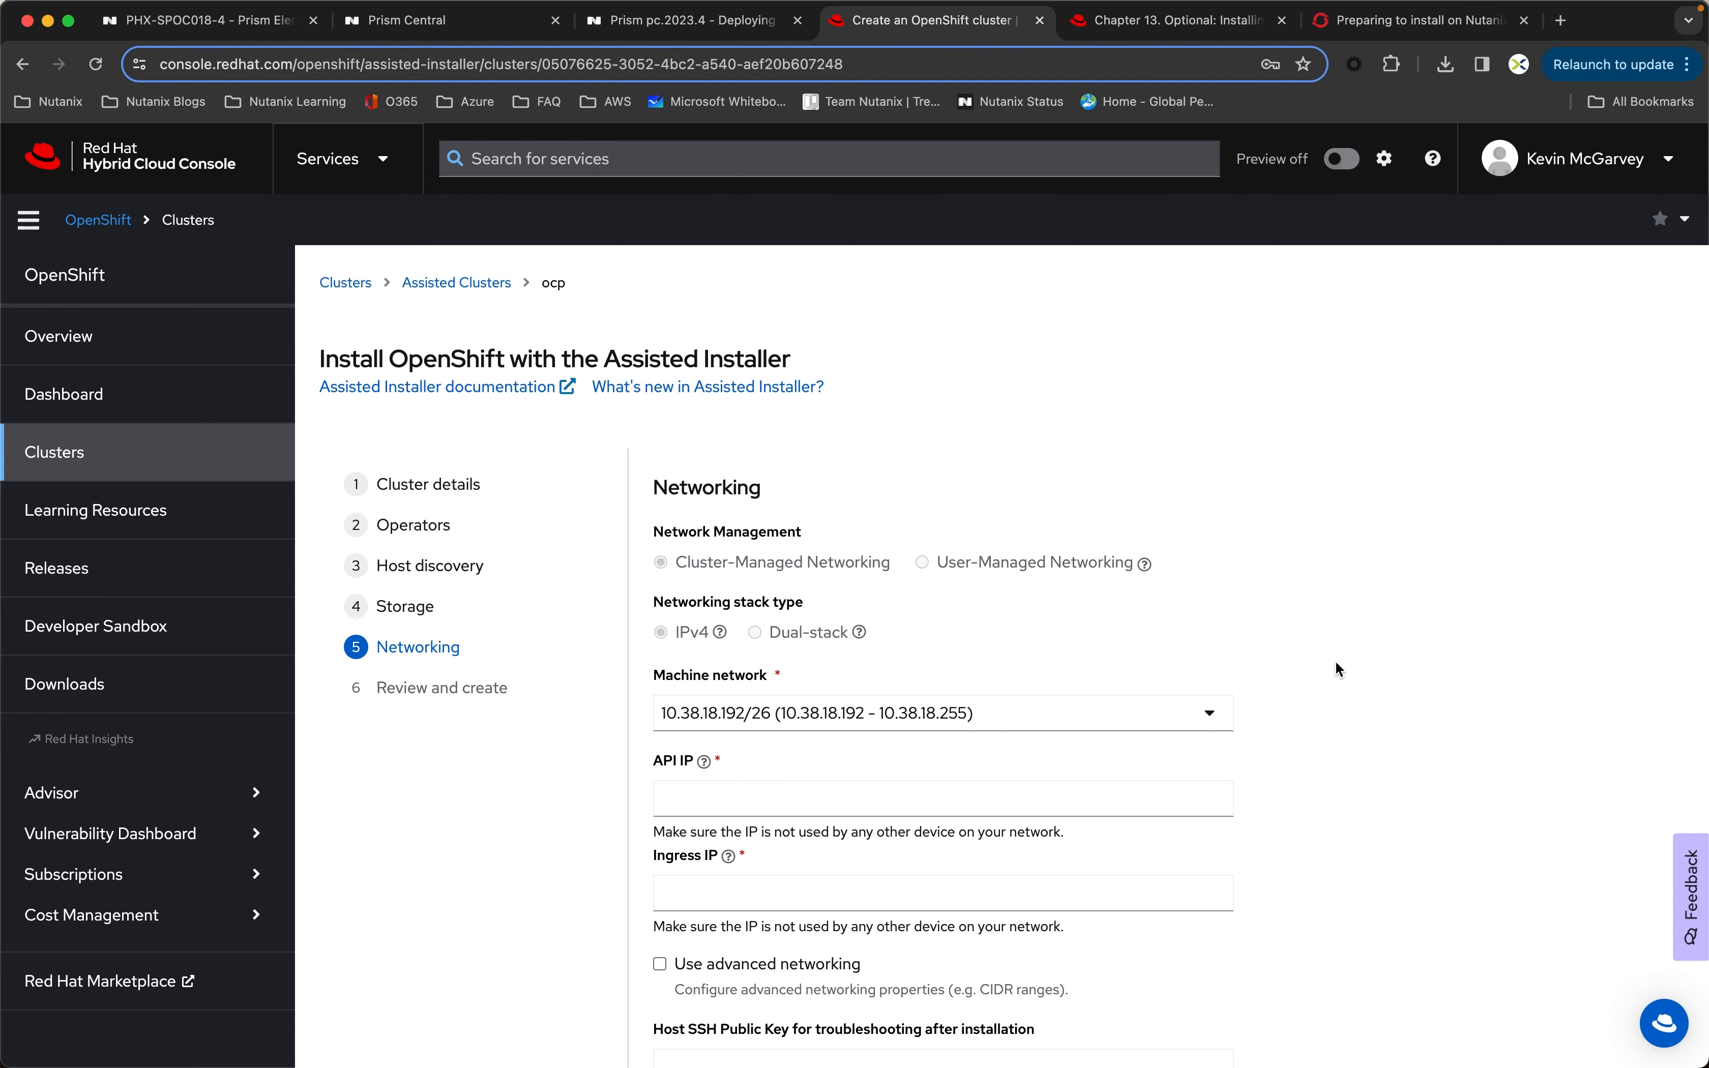
Step: Set the cluster's API IP to 10.38.18.221
scroll(1412, 670, down, 3)
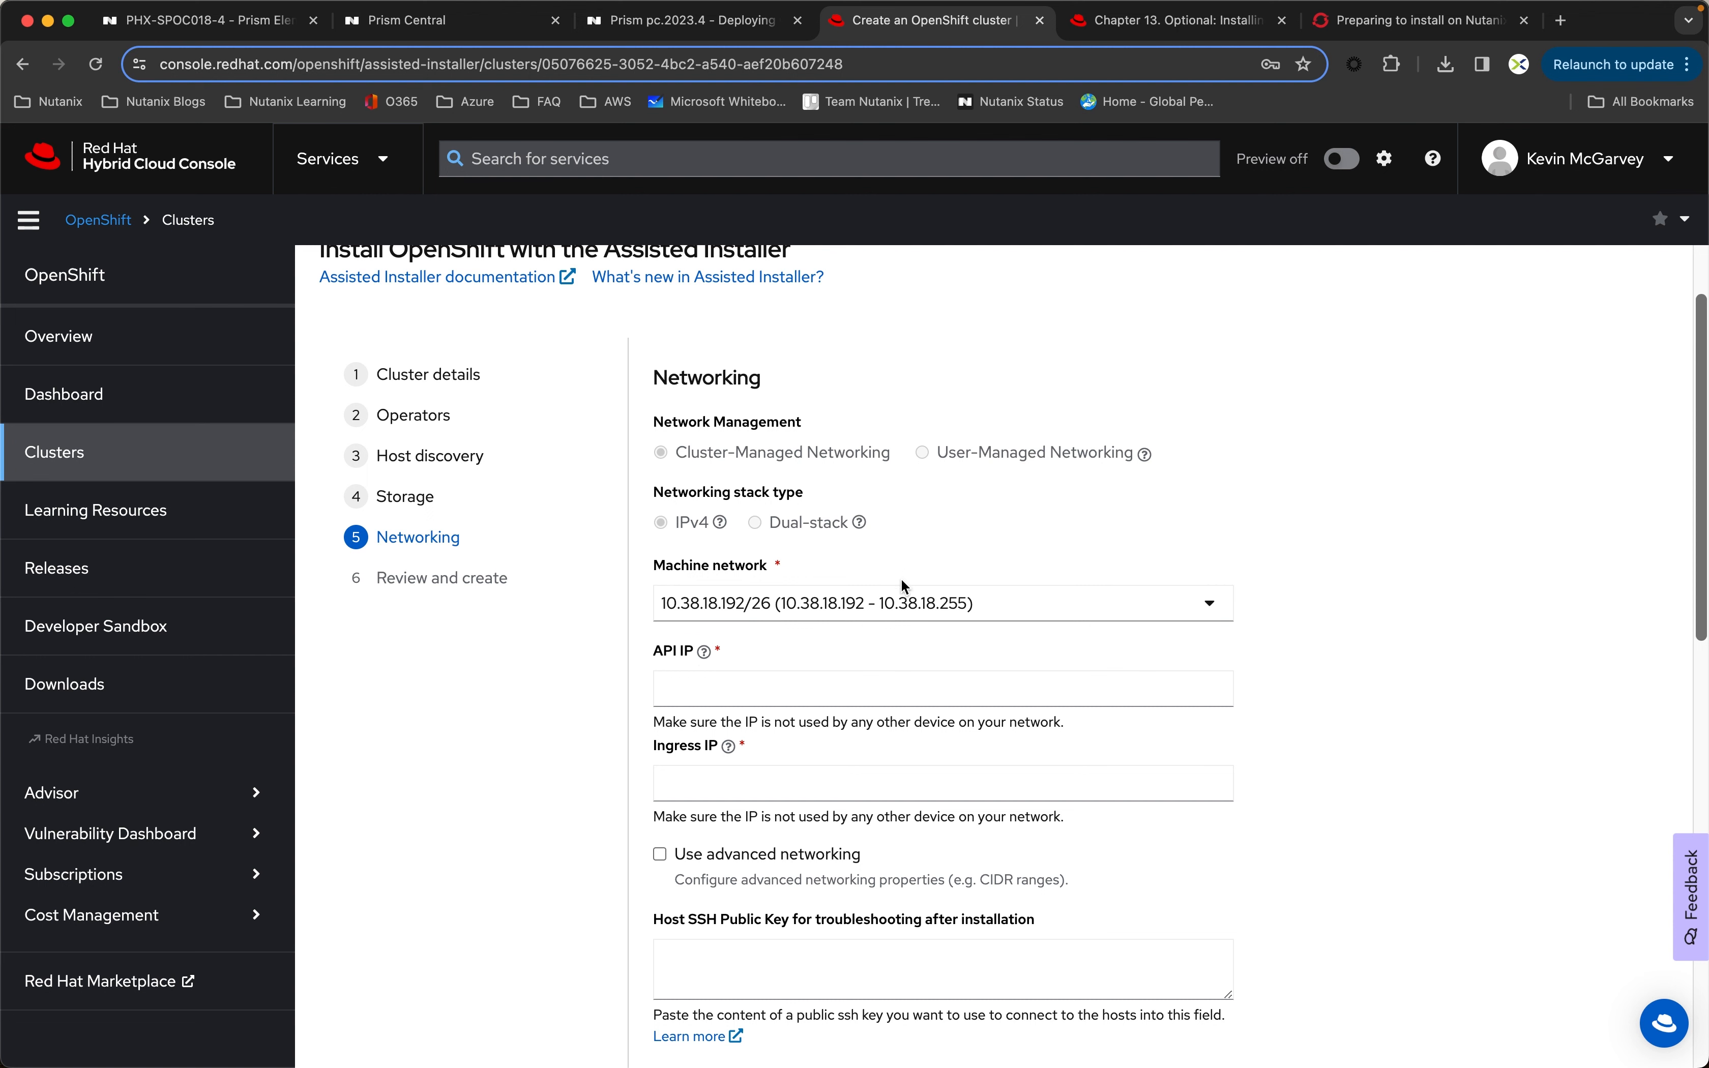
click(683, 692)
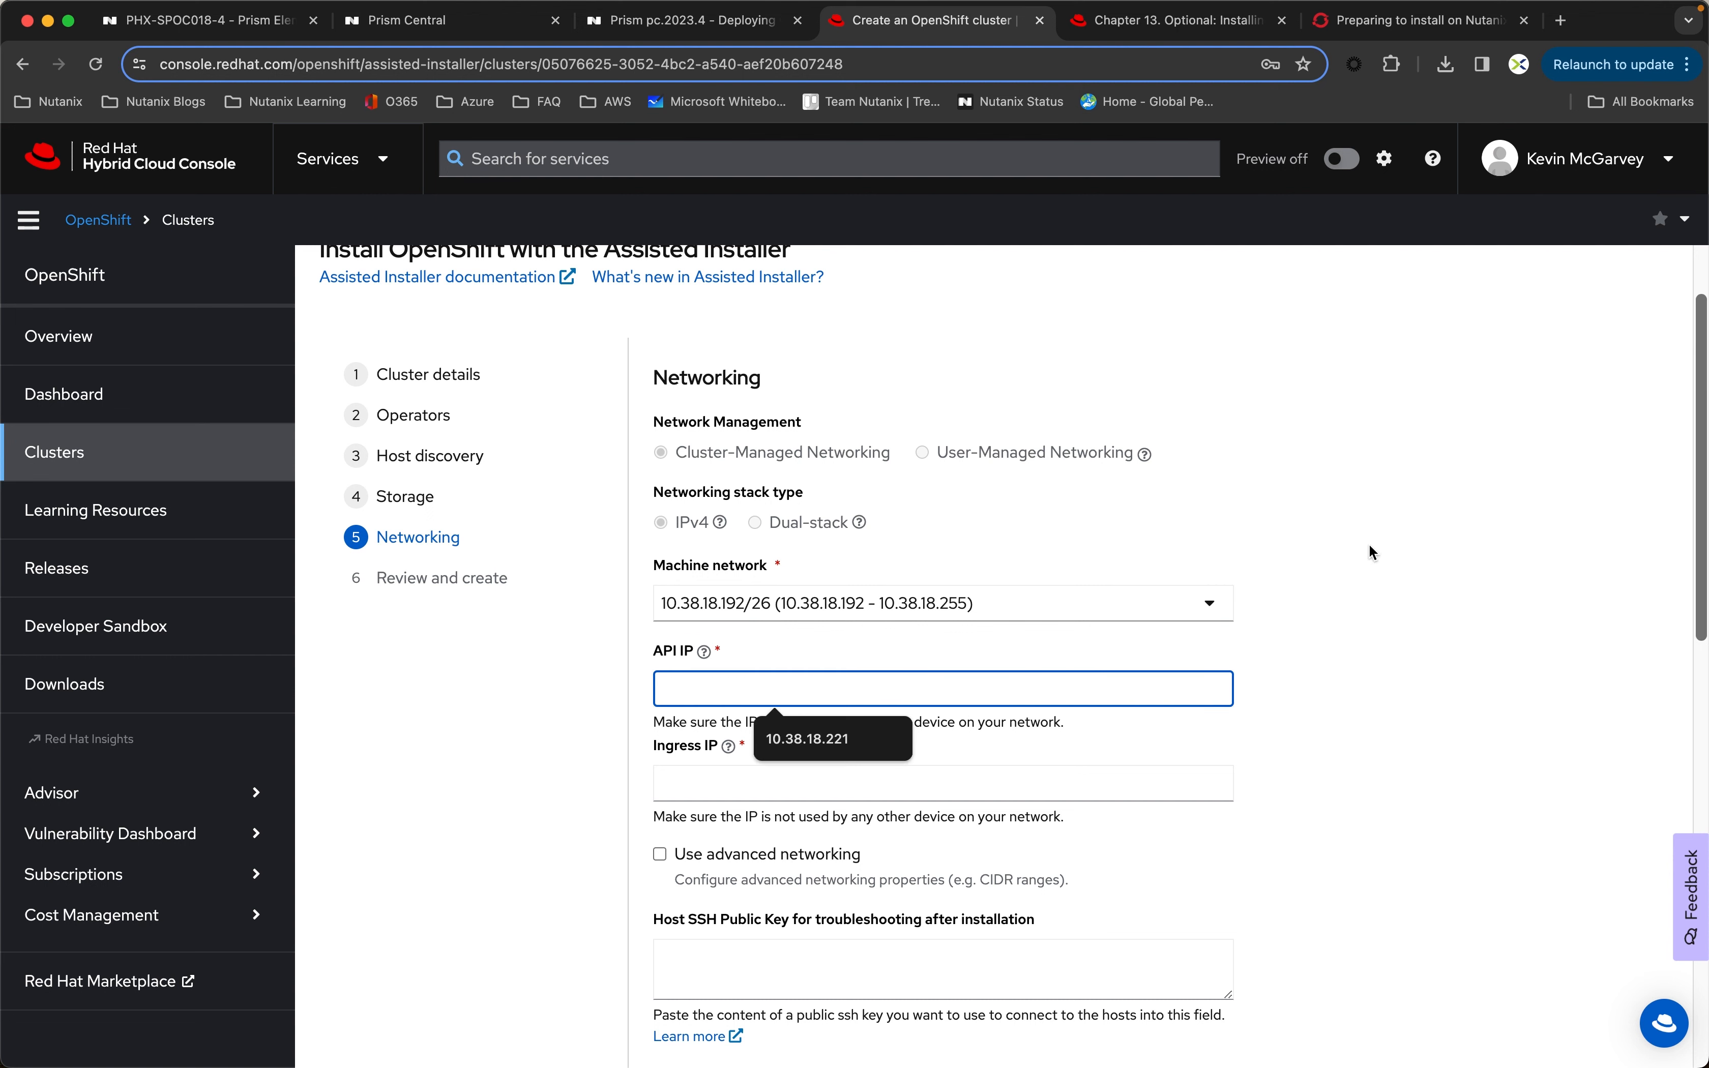
text(10.38.18.221)
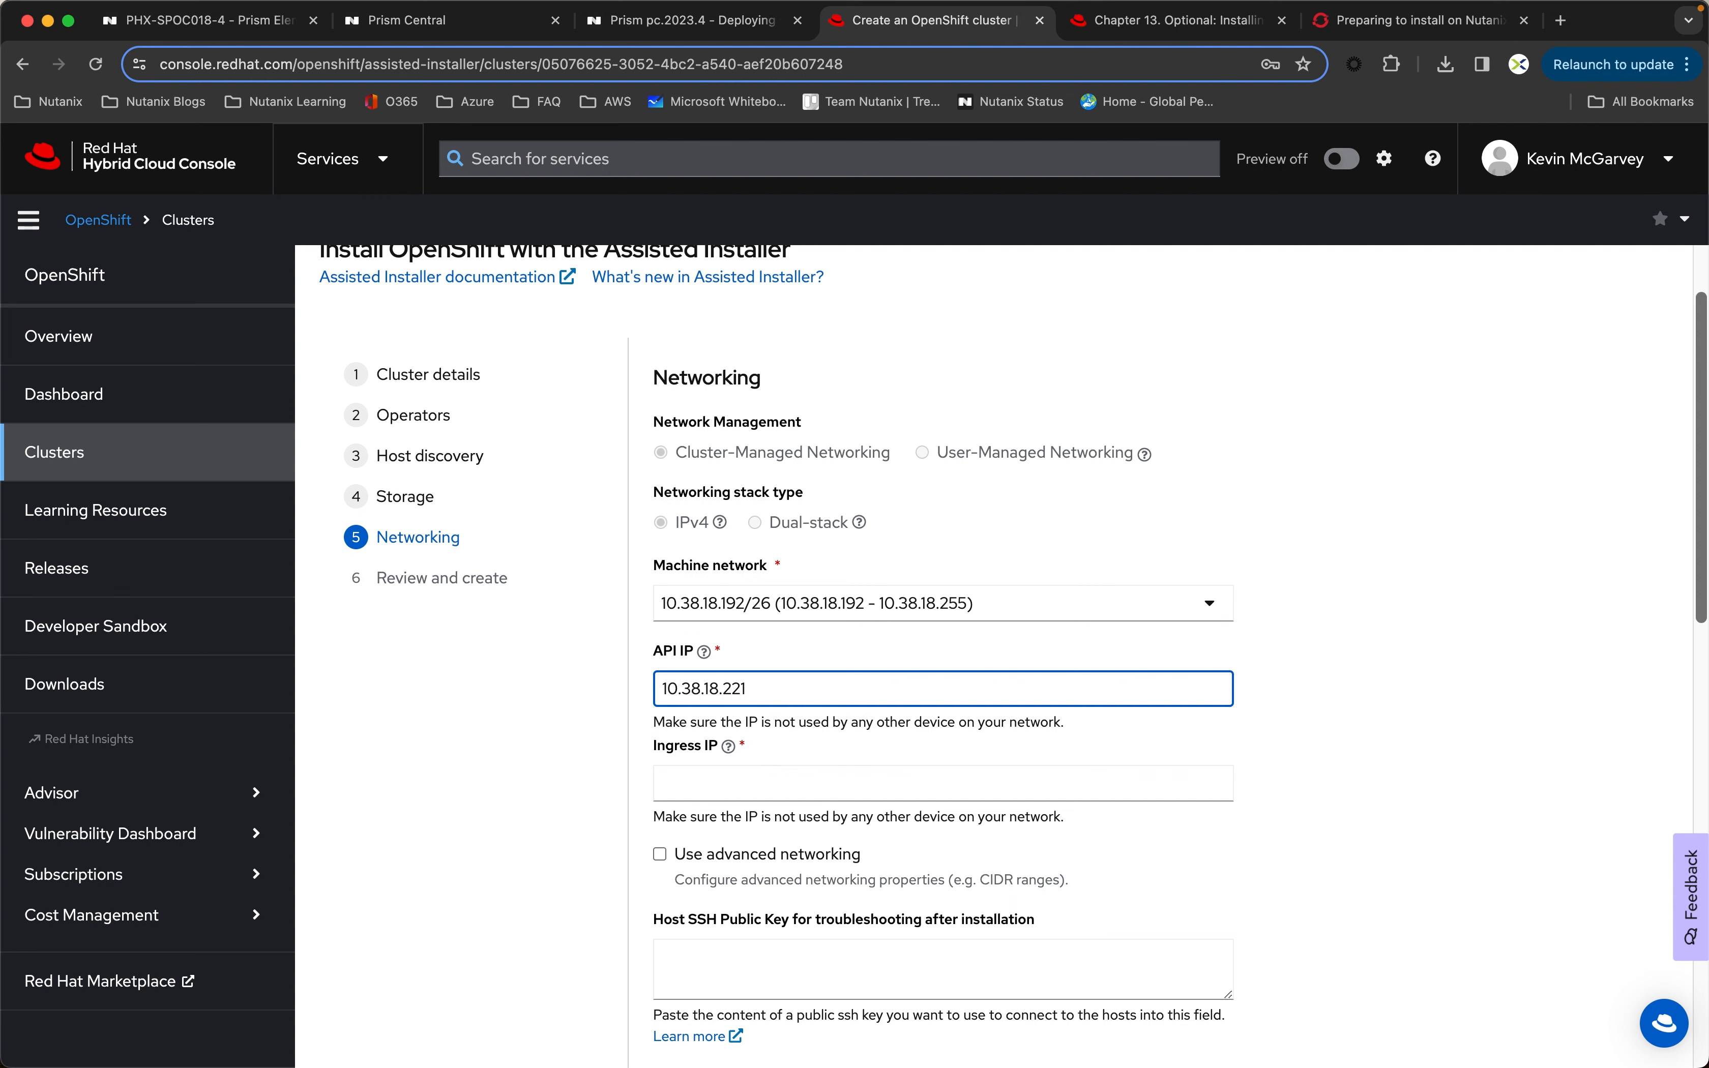
Step: Set the cluster's Ingress IP to 10.38.18.222
click(683, 782)
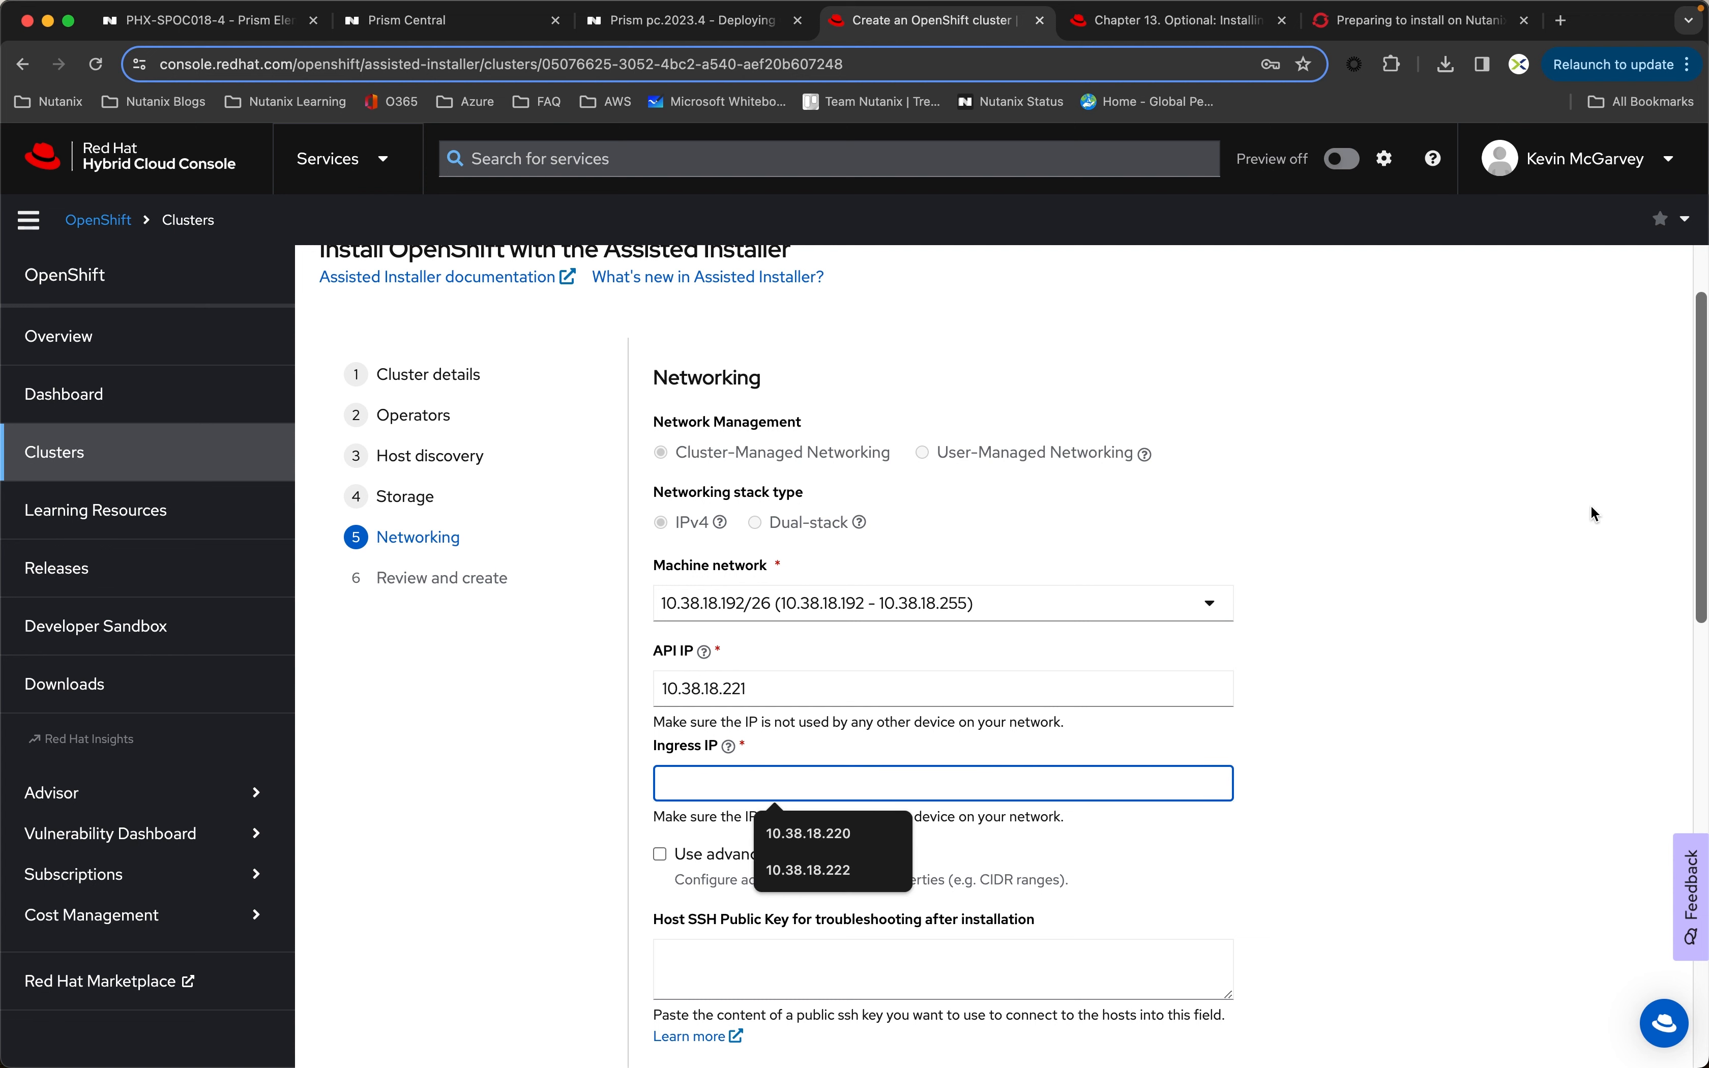
text(10.38.1)
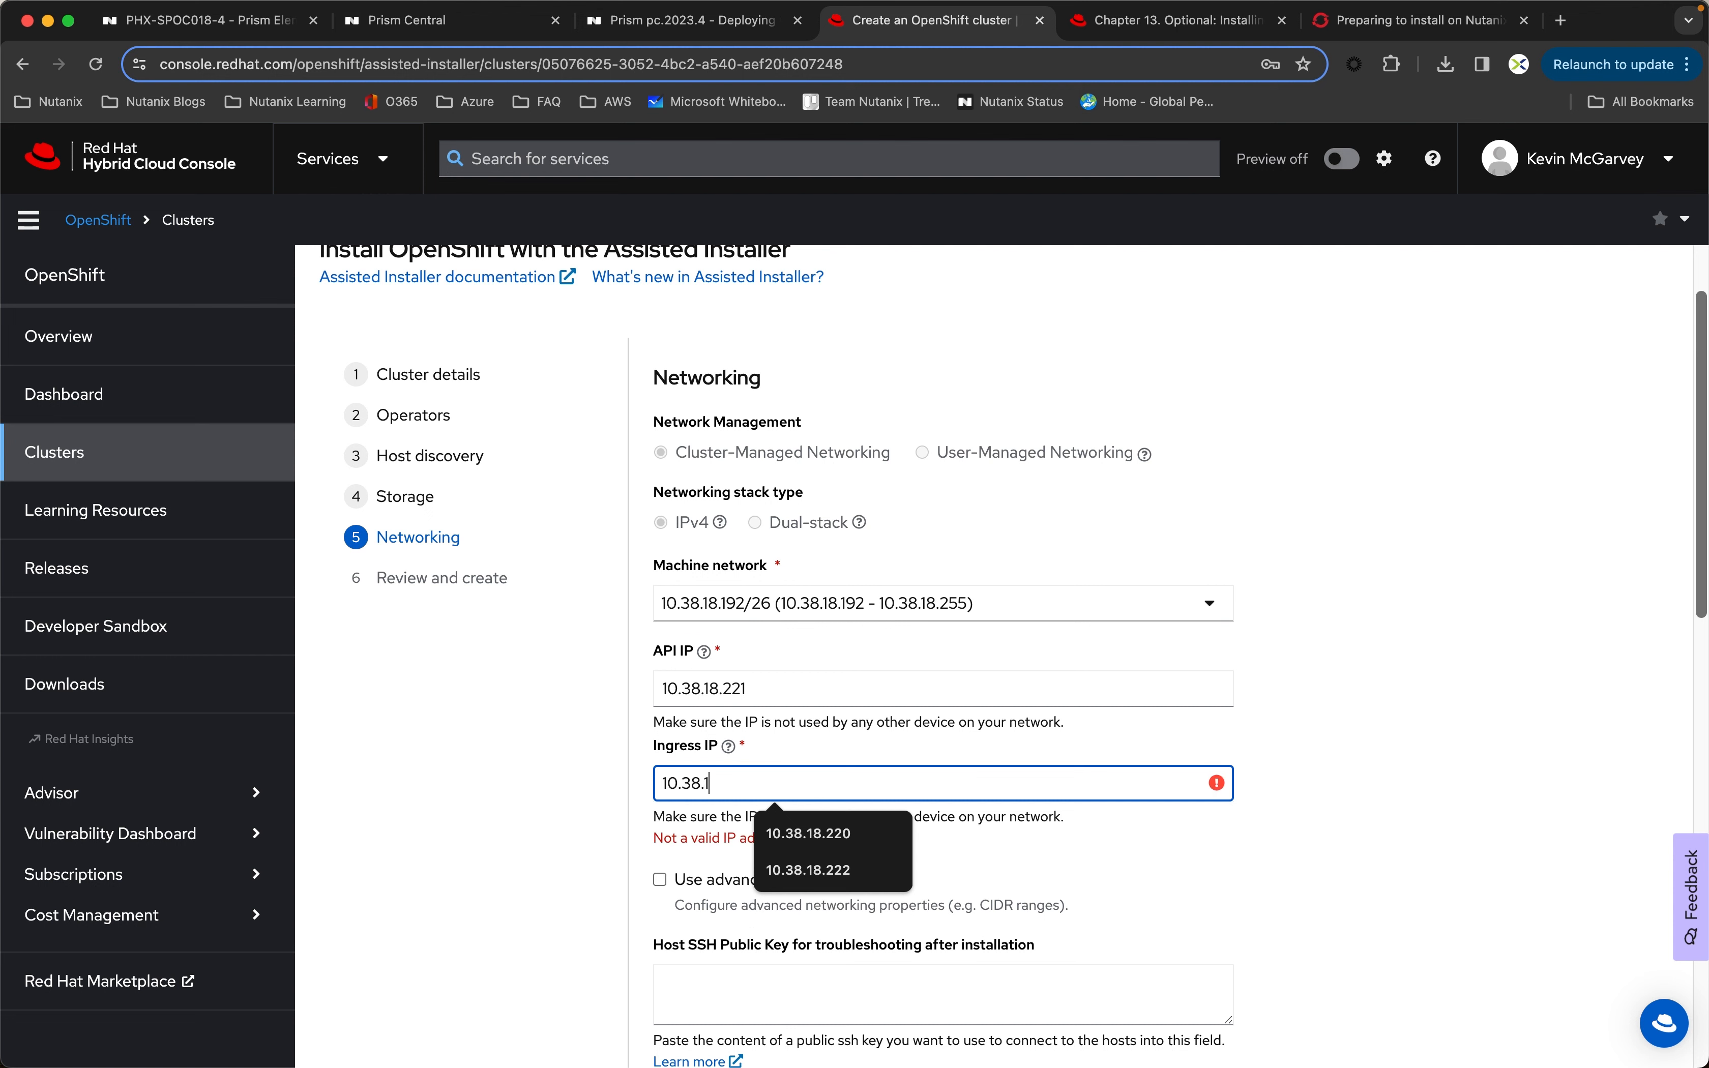
text(8.222)
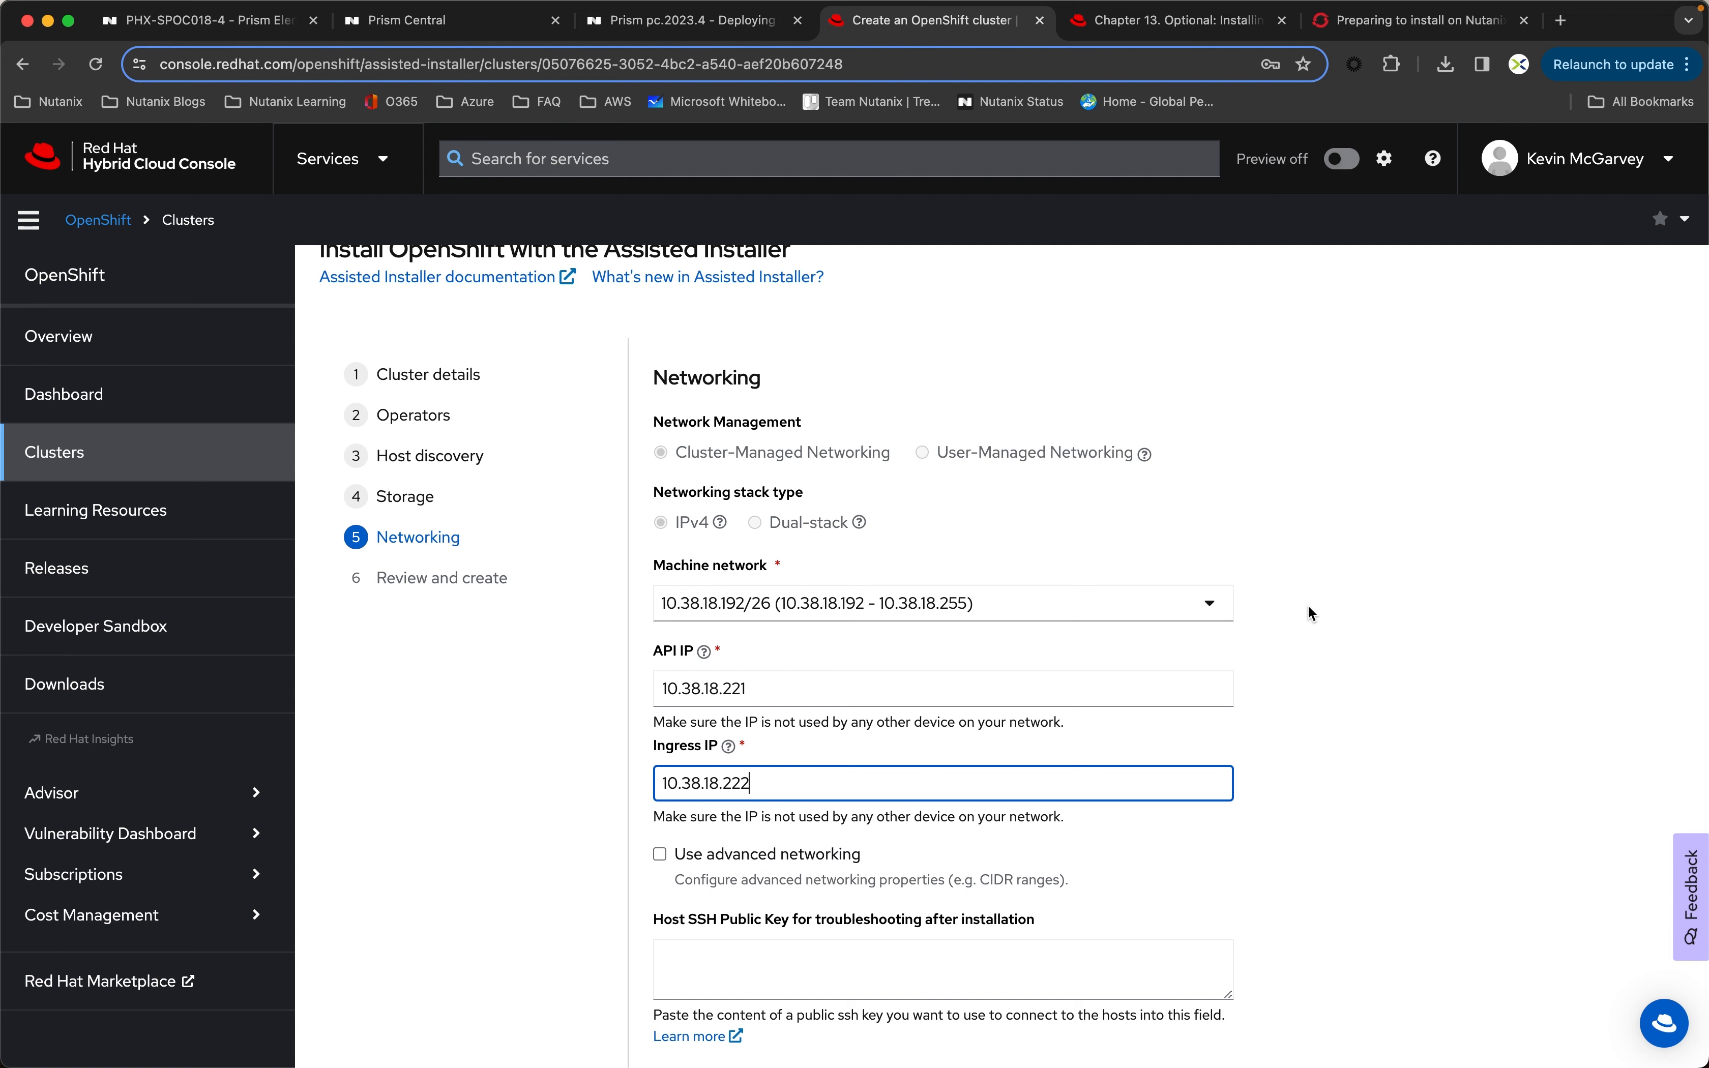
Step: Check the control plane and worker hosts in the Networking stage's host inventory, then continue to the Review and create stage
scroll(1311, 604, down, 3)
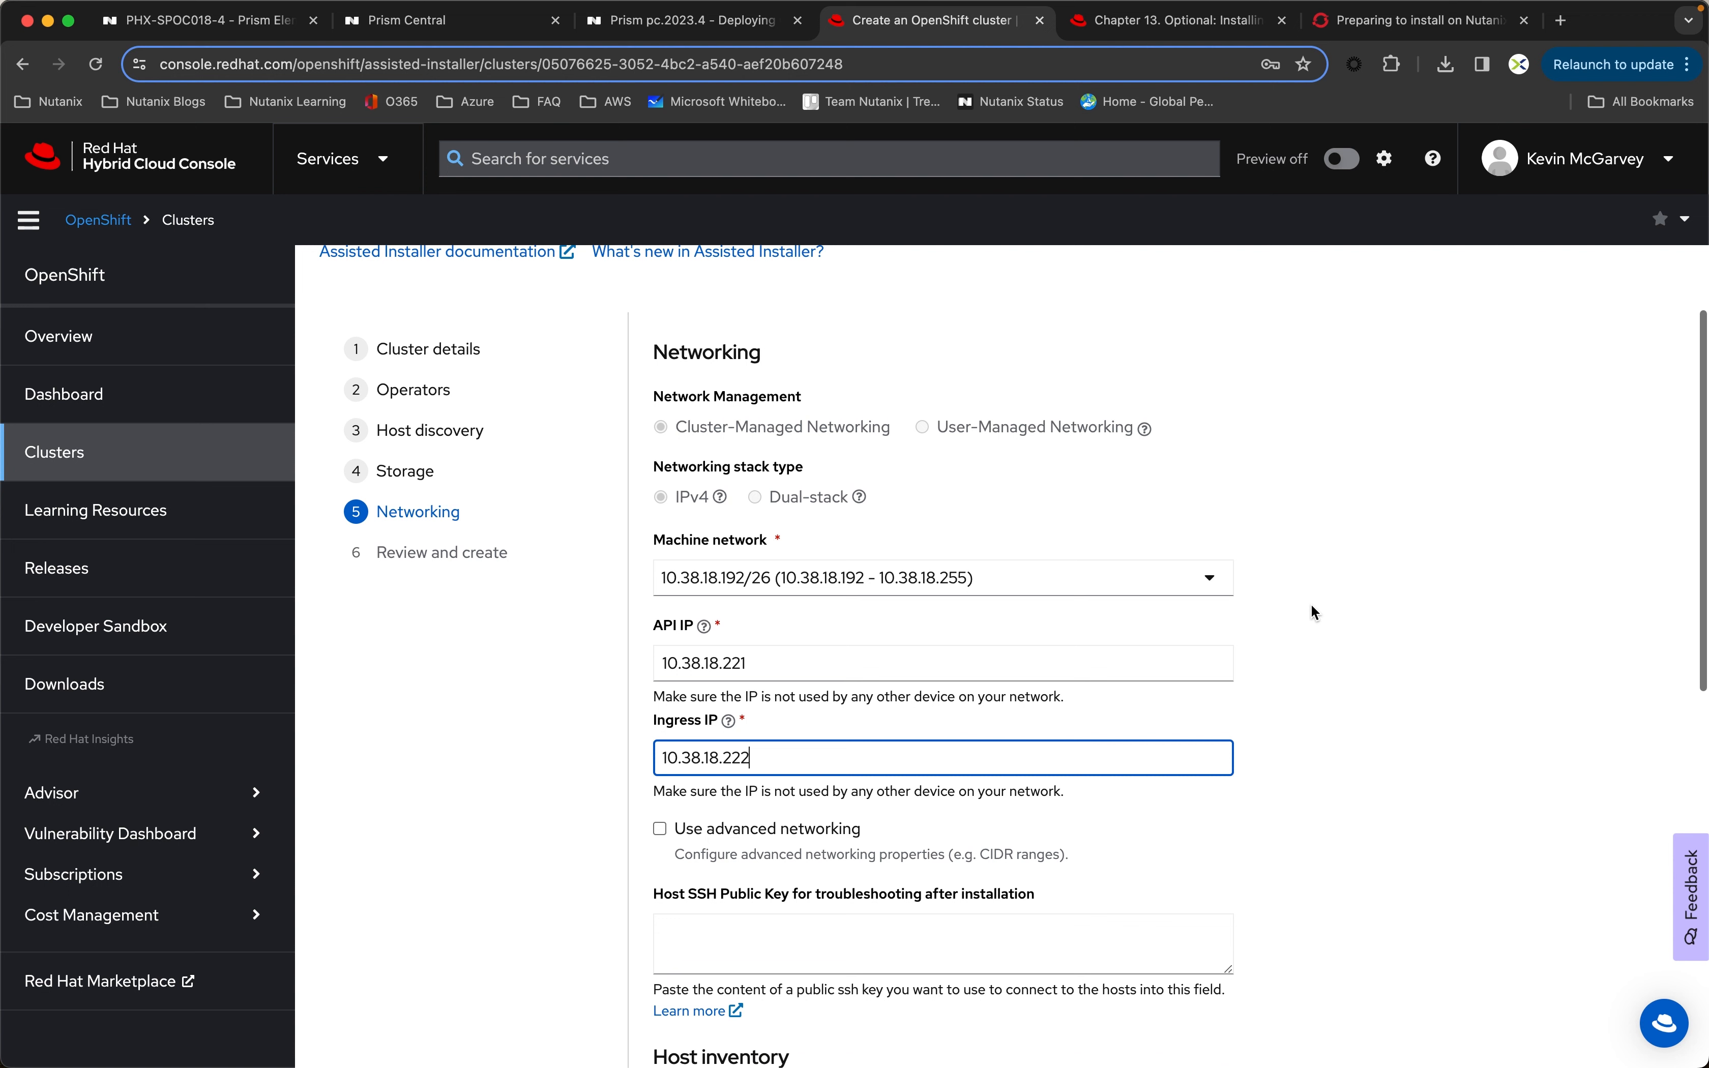
scroll(1311, 604, down, 4)
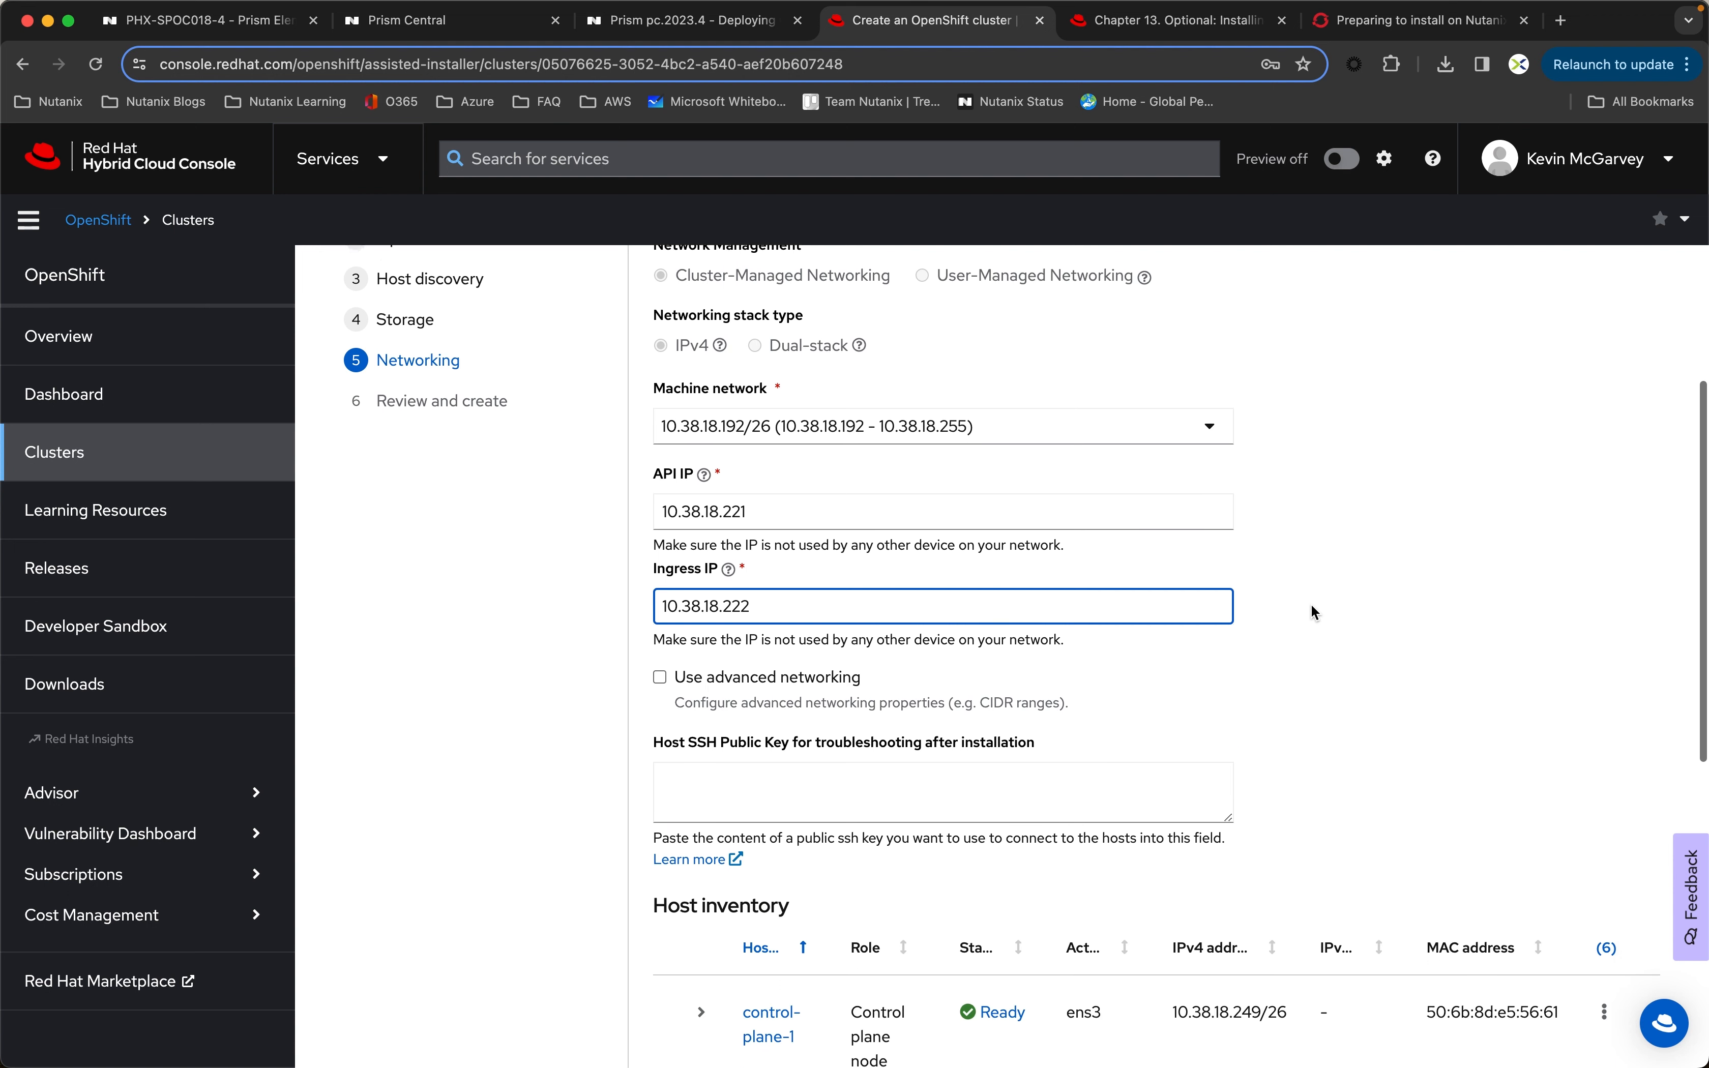
scroll(1312, 605, down, 1)
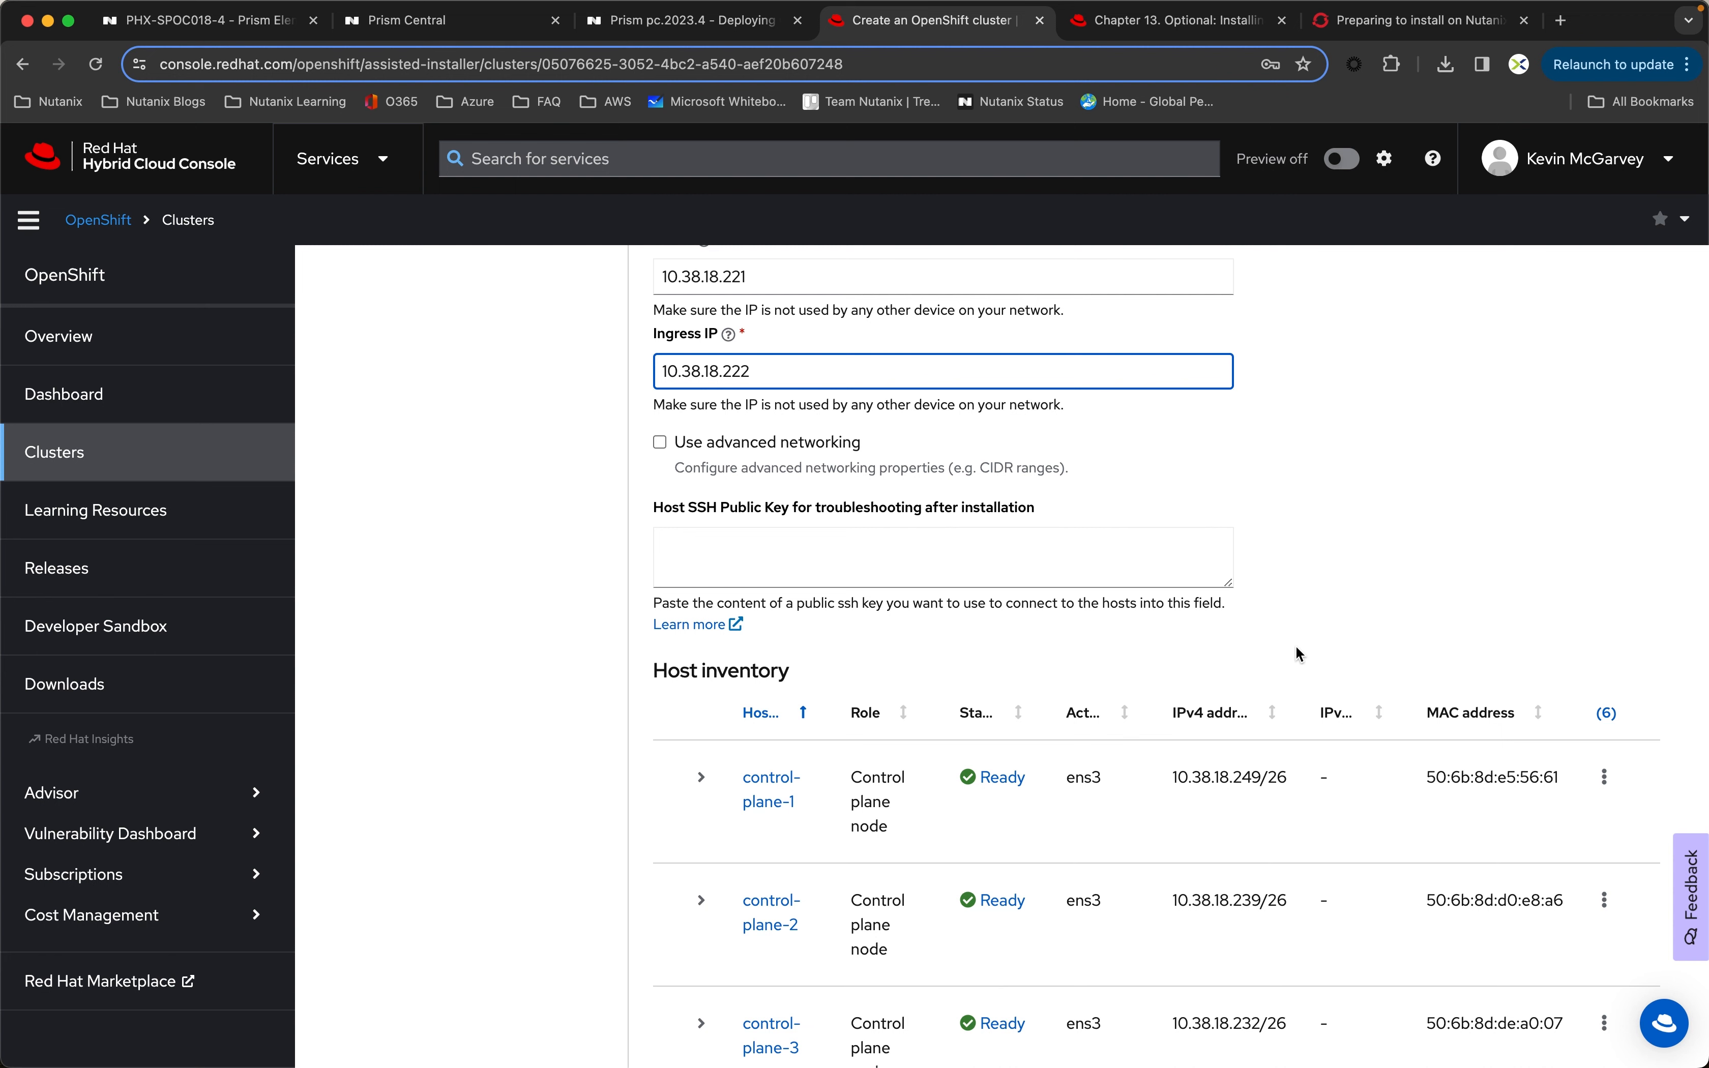
scroll(1365, 642, down, 6)
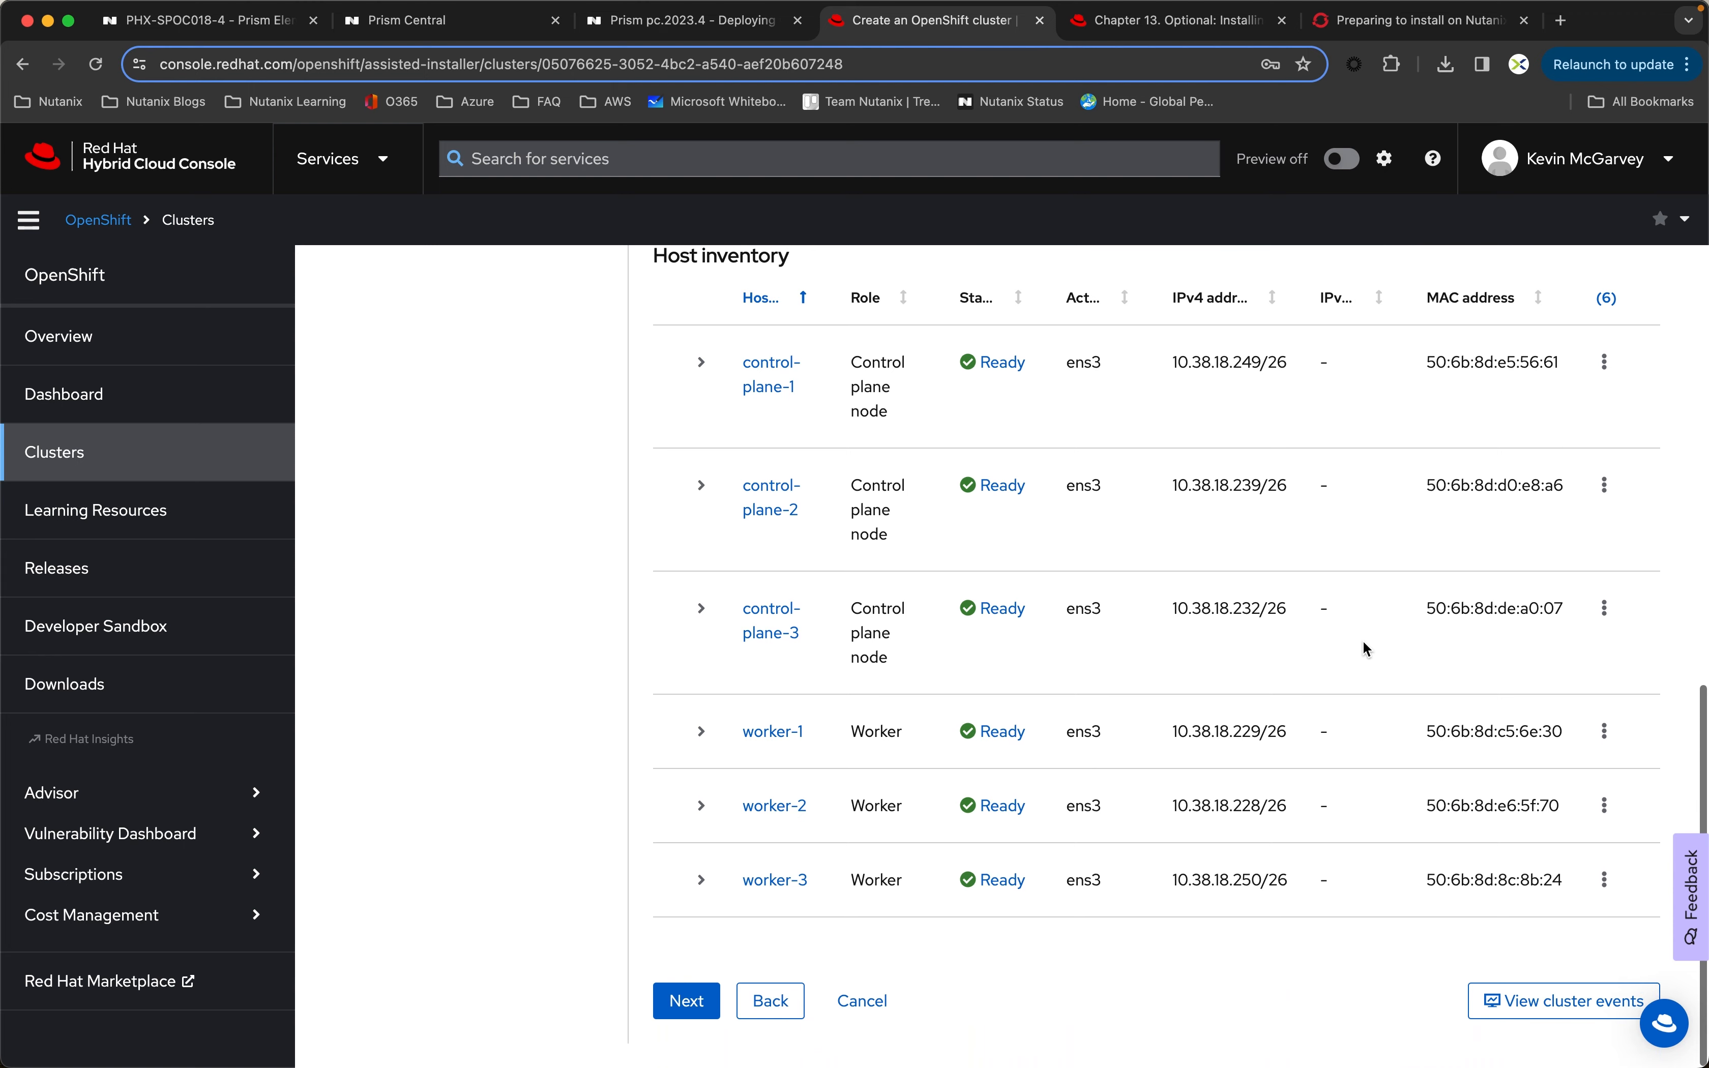
click(710, 1013)
Step: Review the cluster details, host inventory and networking summary, then start the cluster installation
scroll(1185, 790, up, 3)
scroll(1185, 786, down, 3)
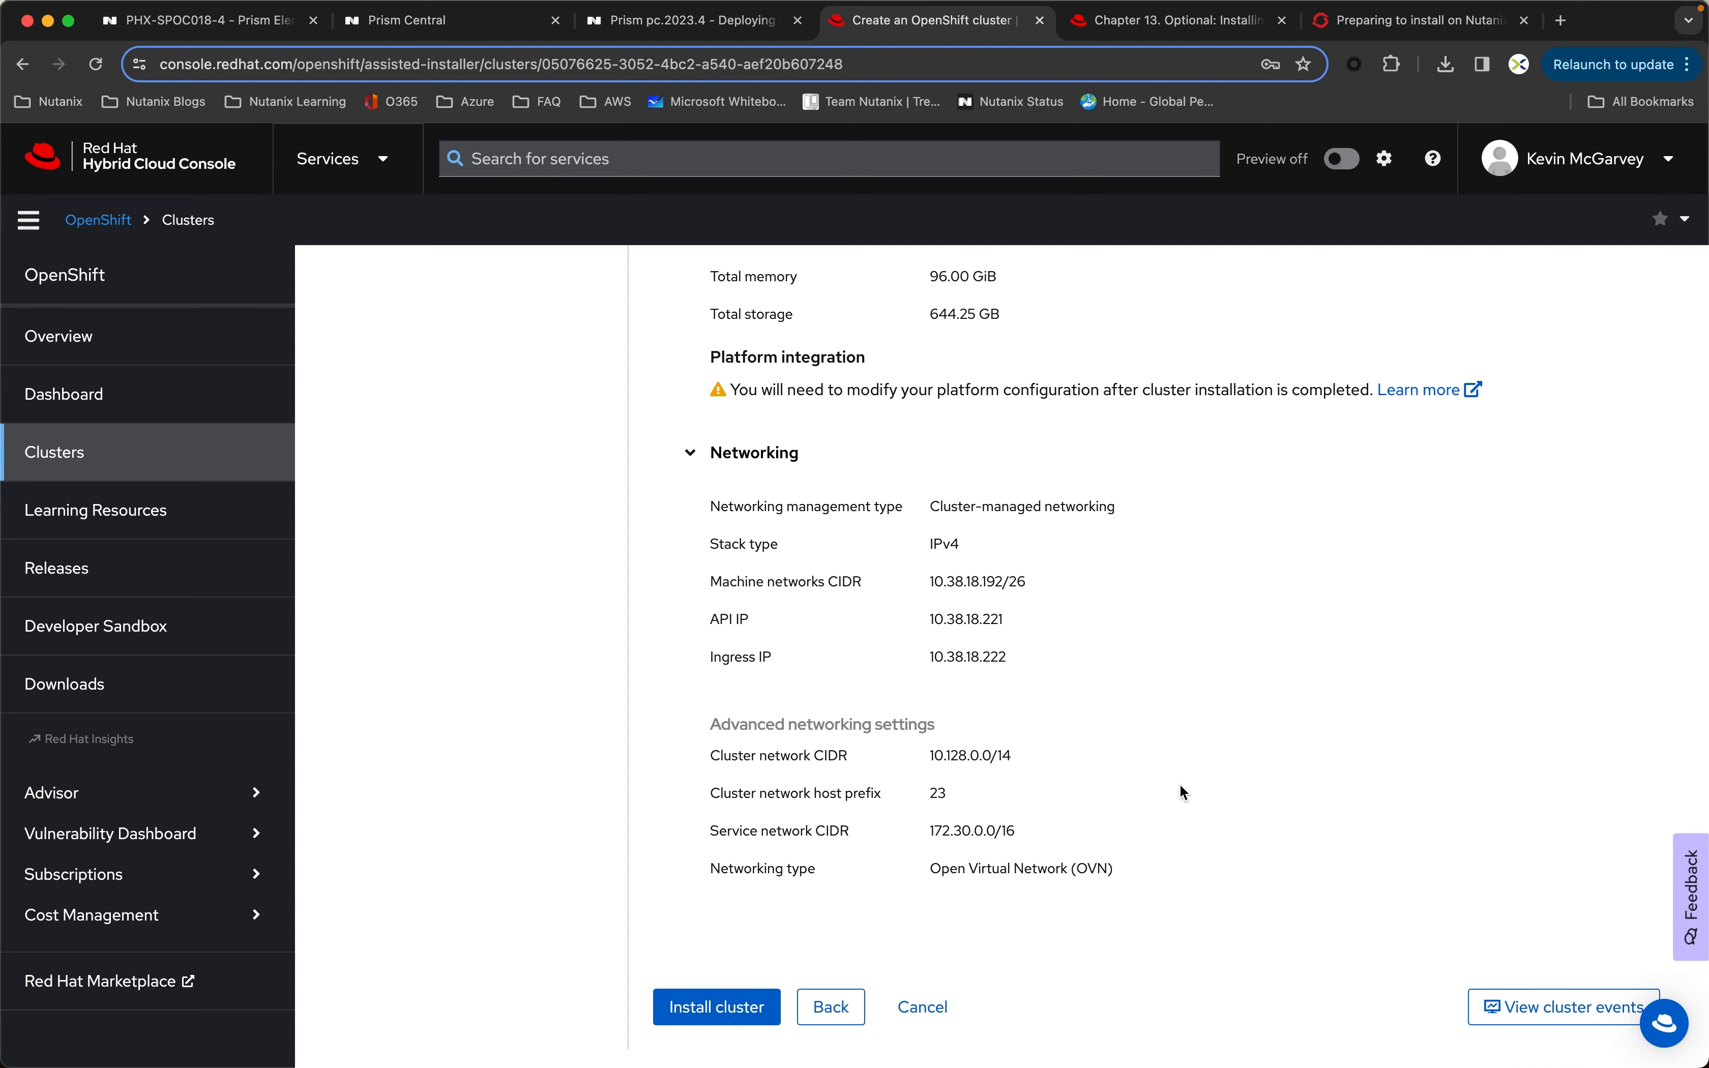
scroll(1181, 787, up, 5)
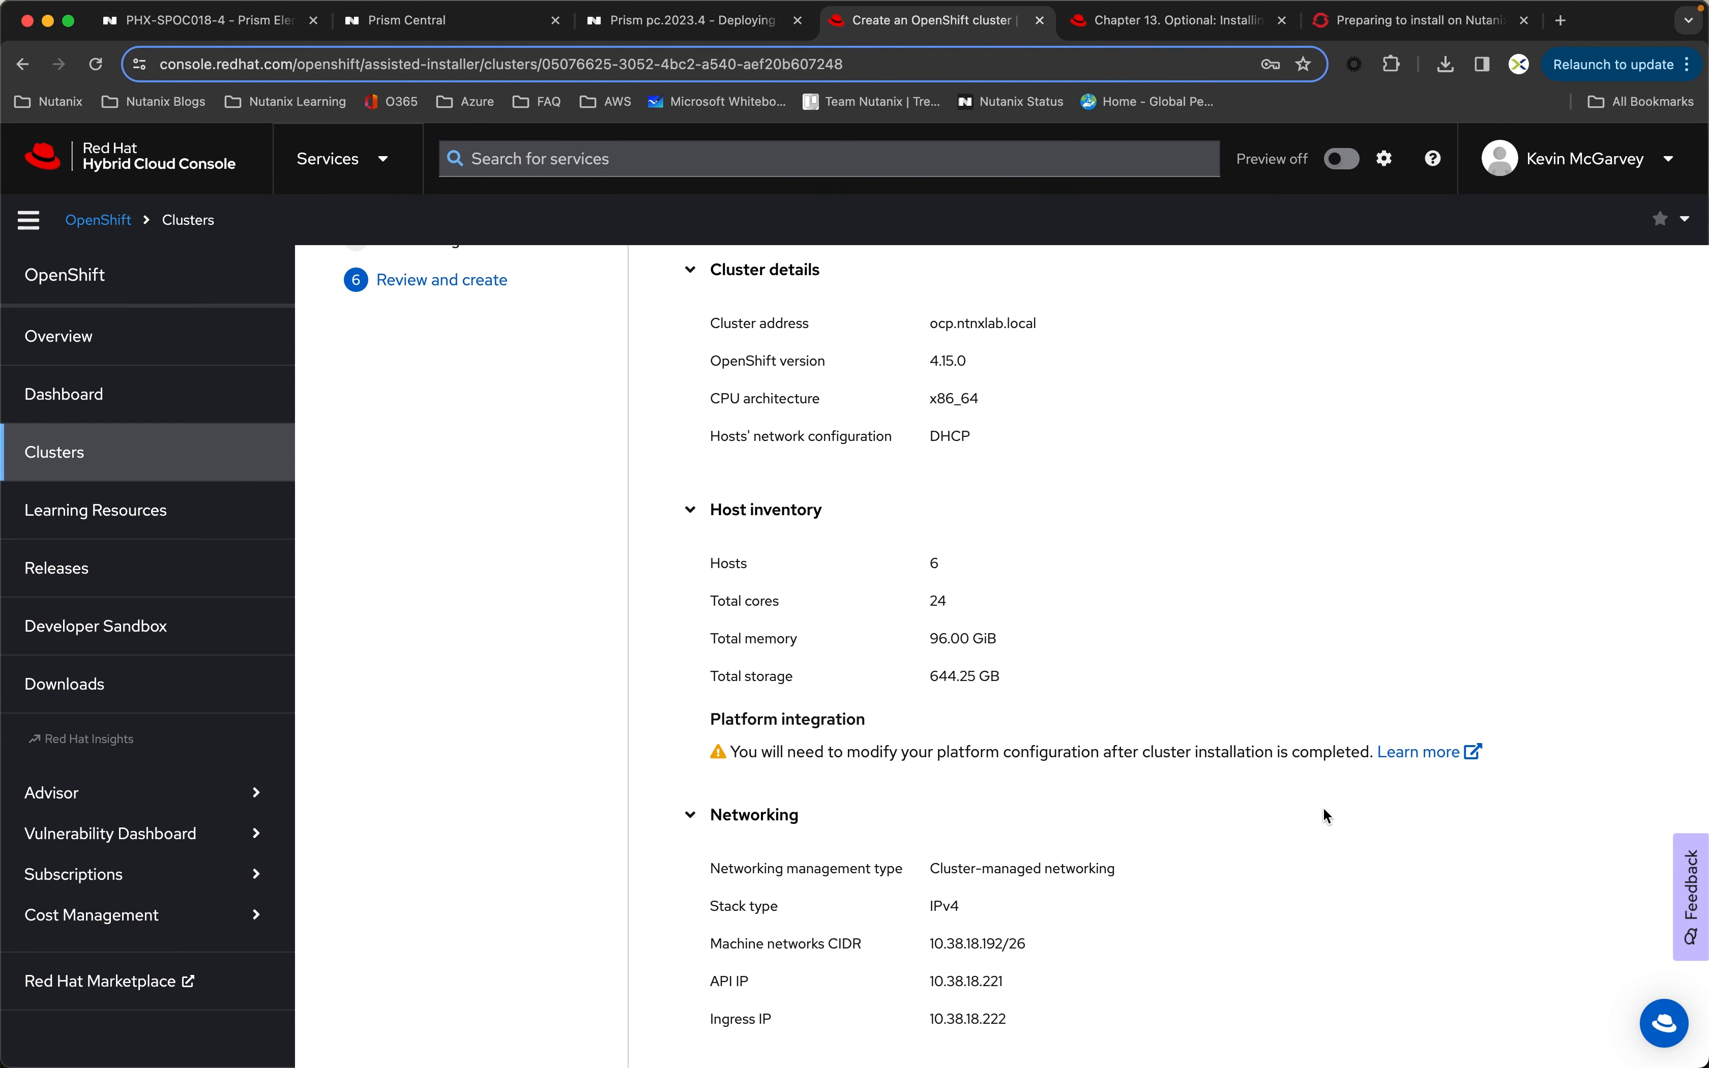
scroll(1324, 808, up, 2)
scroll(1325, 807, down, 2)
scroll(1325, 807, down, 3)
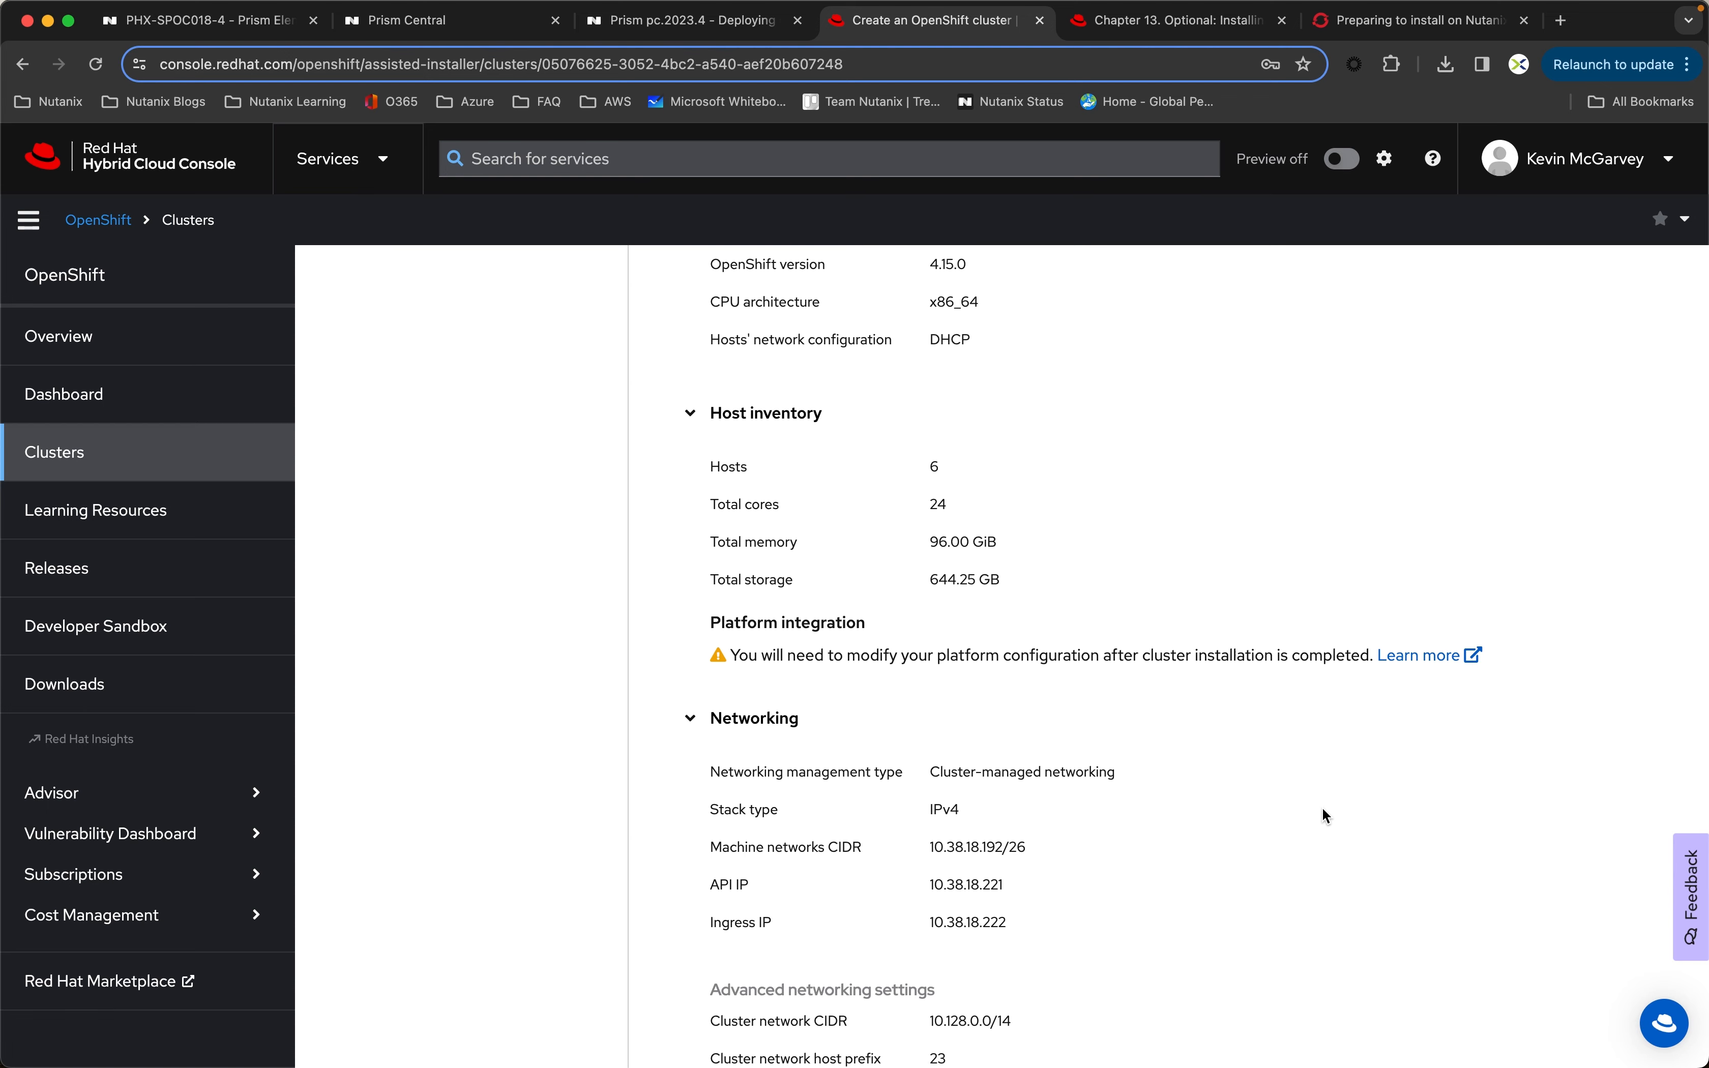
scroll(1322, 808, down, 3)
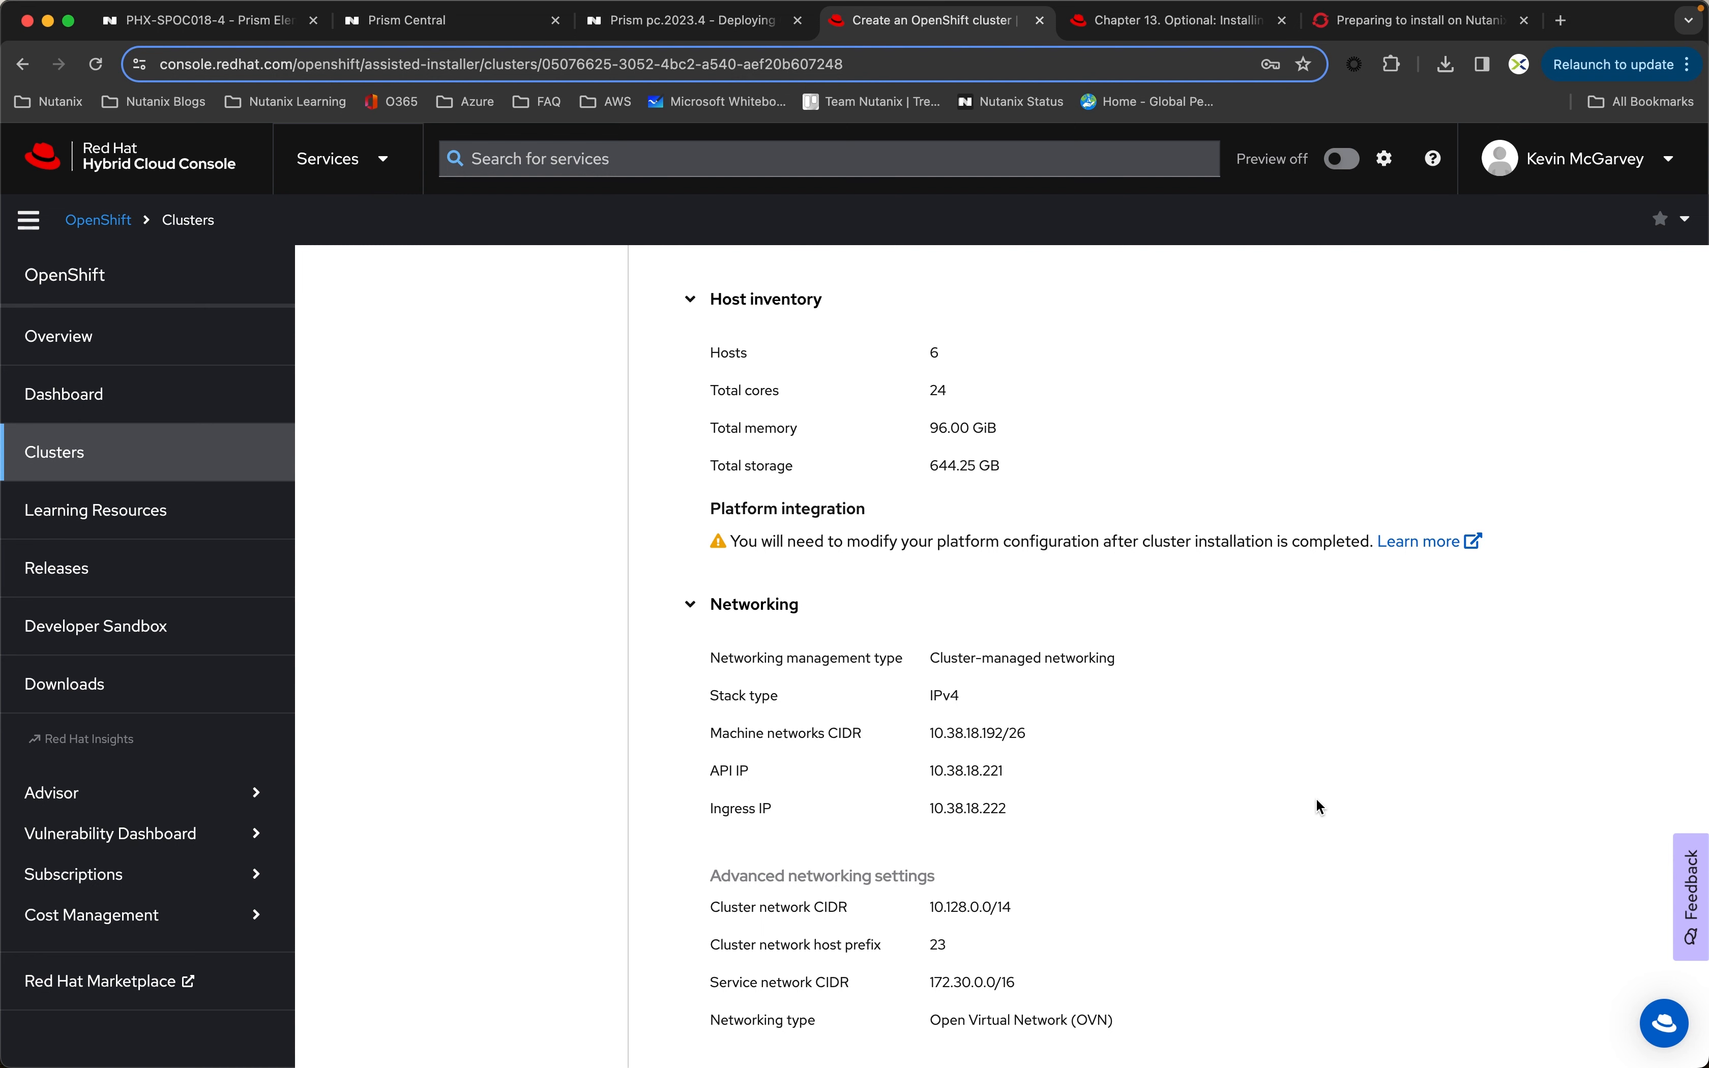
scroll(1256, 798, down, 5)
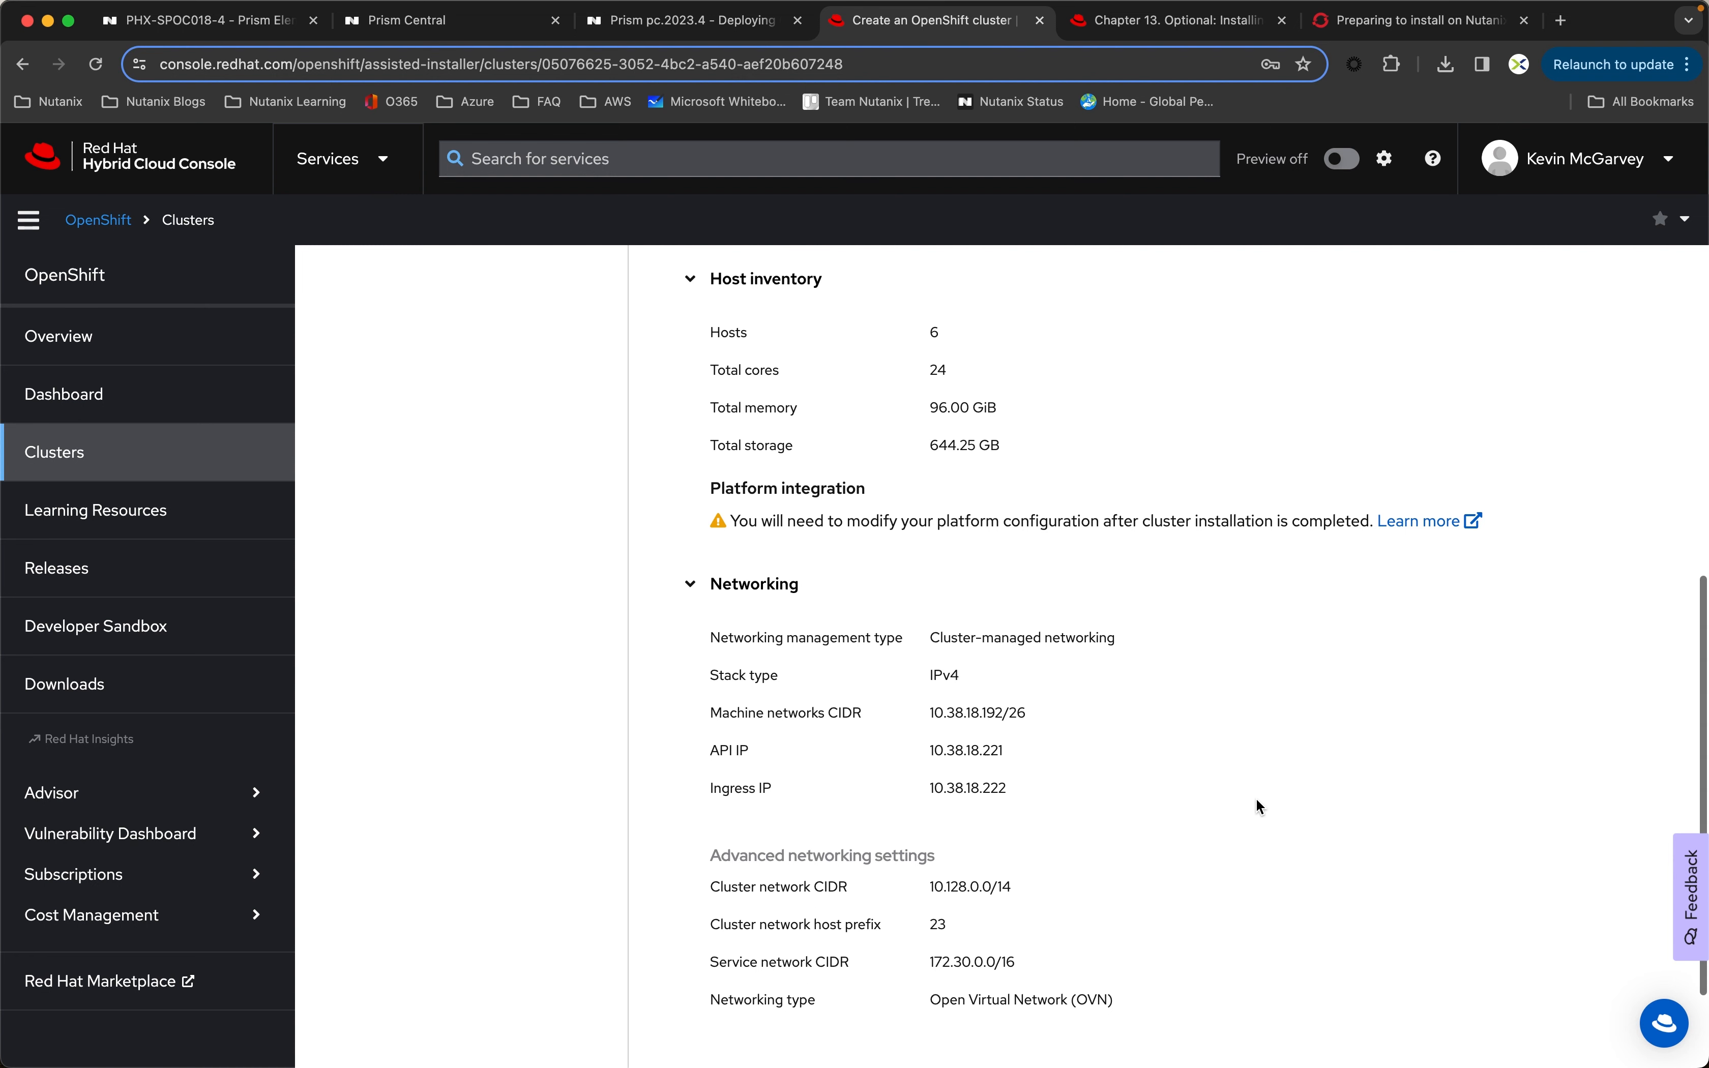
click(684, 1005)
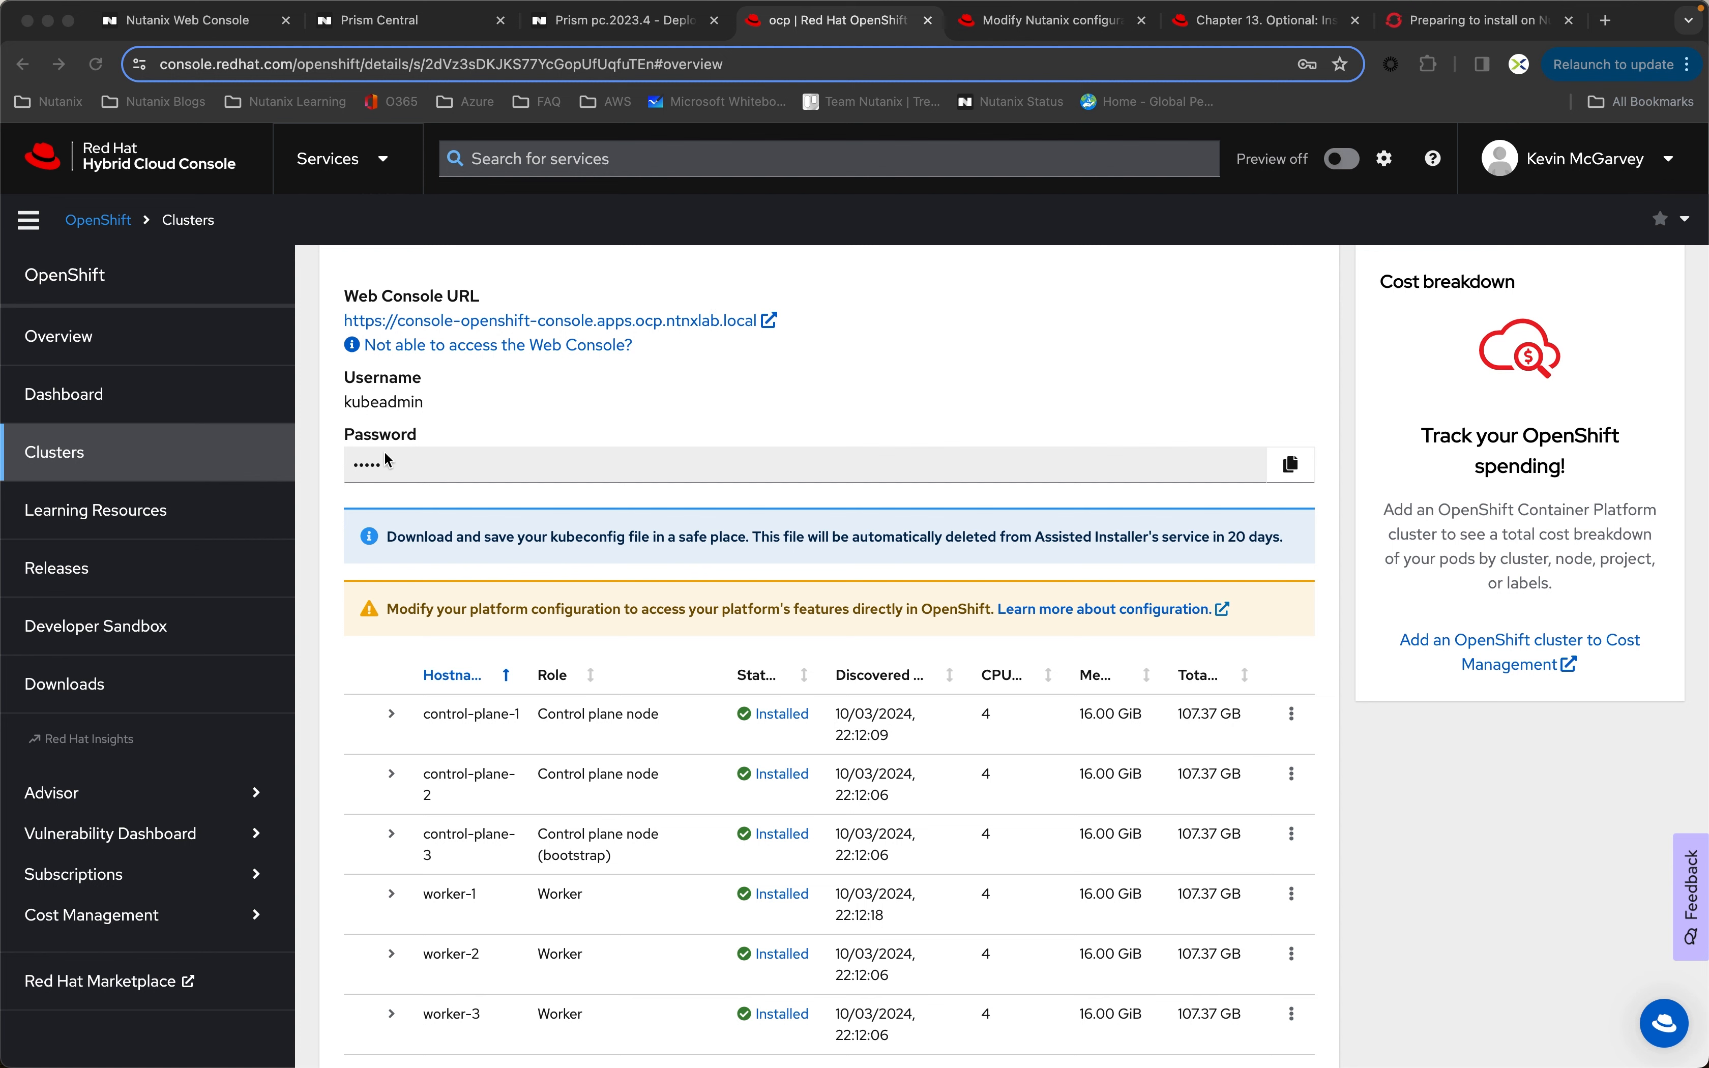
Step: Copy the installed cluster's kubeadmin password, then switch to Prism Central and open the KM_VM1 VM's console in an enlarged window
click(1290, 468)
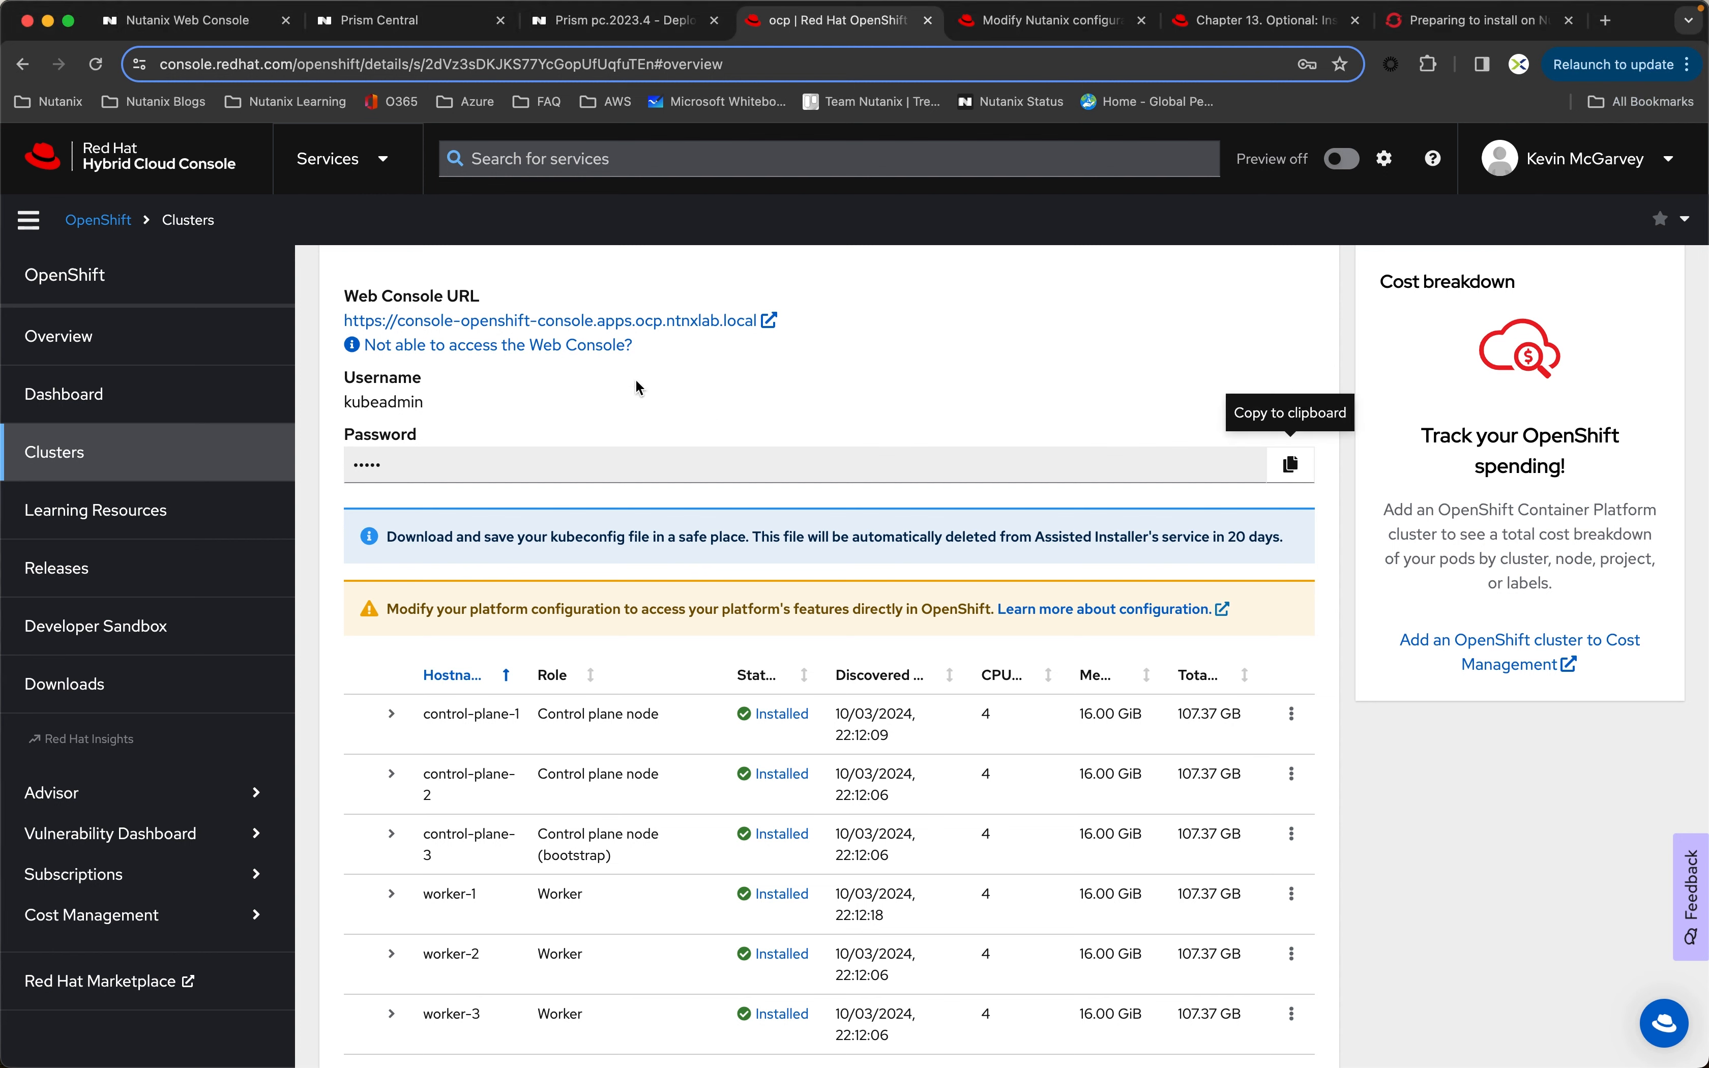
click(385, 22)
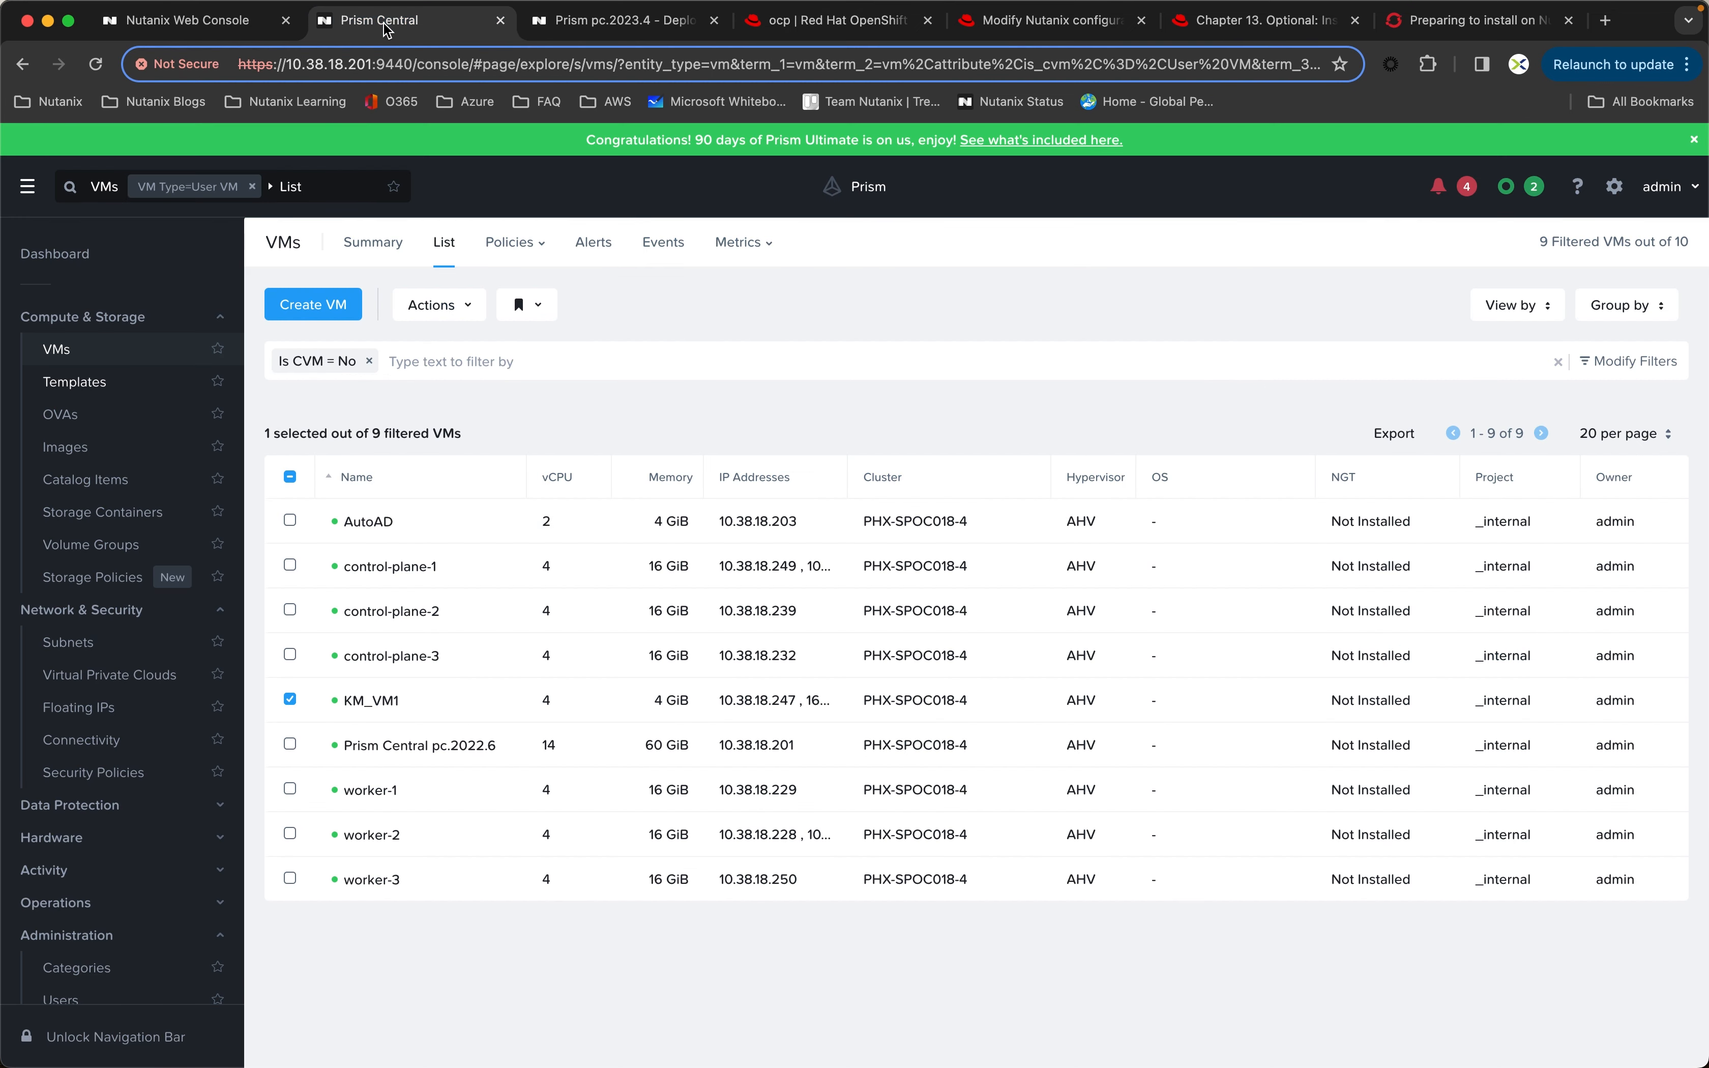
right_click(368, 715)
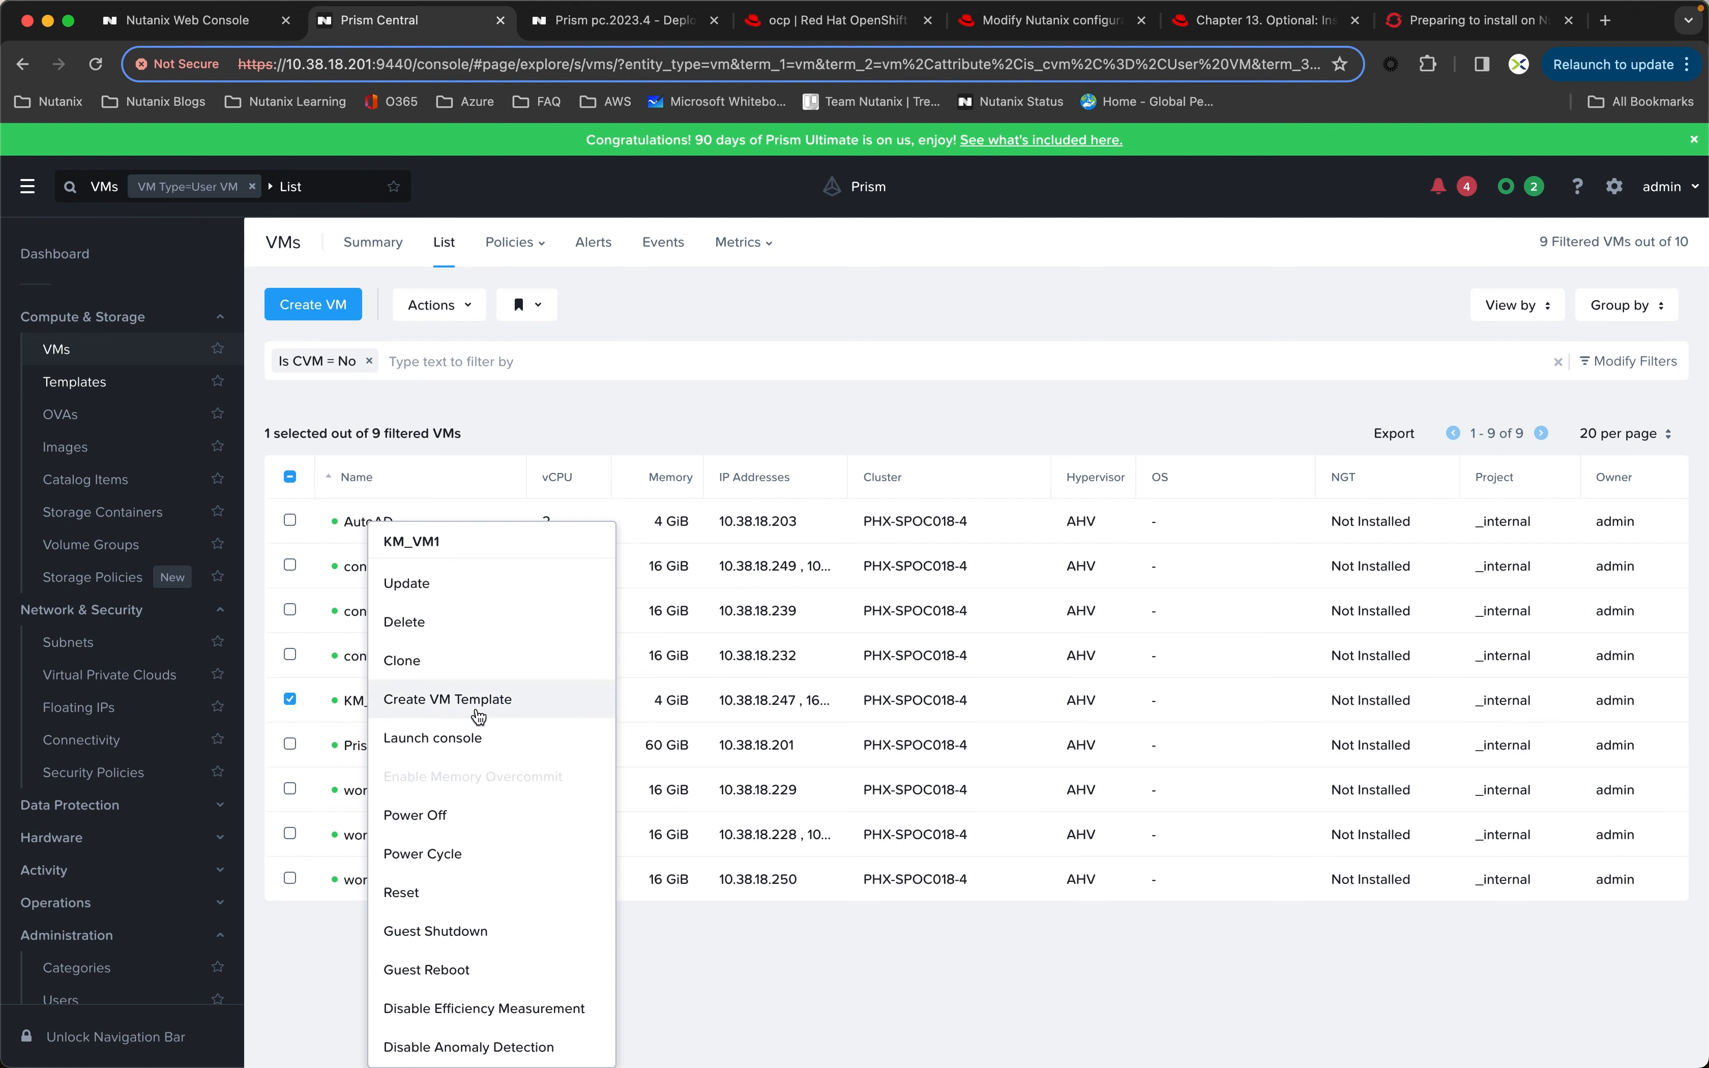
click(458, 739)
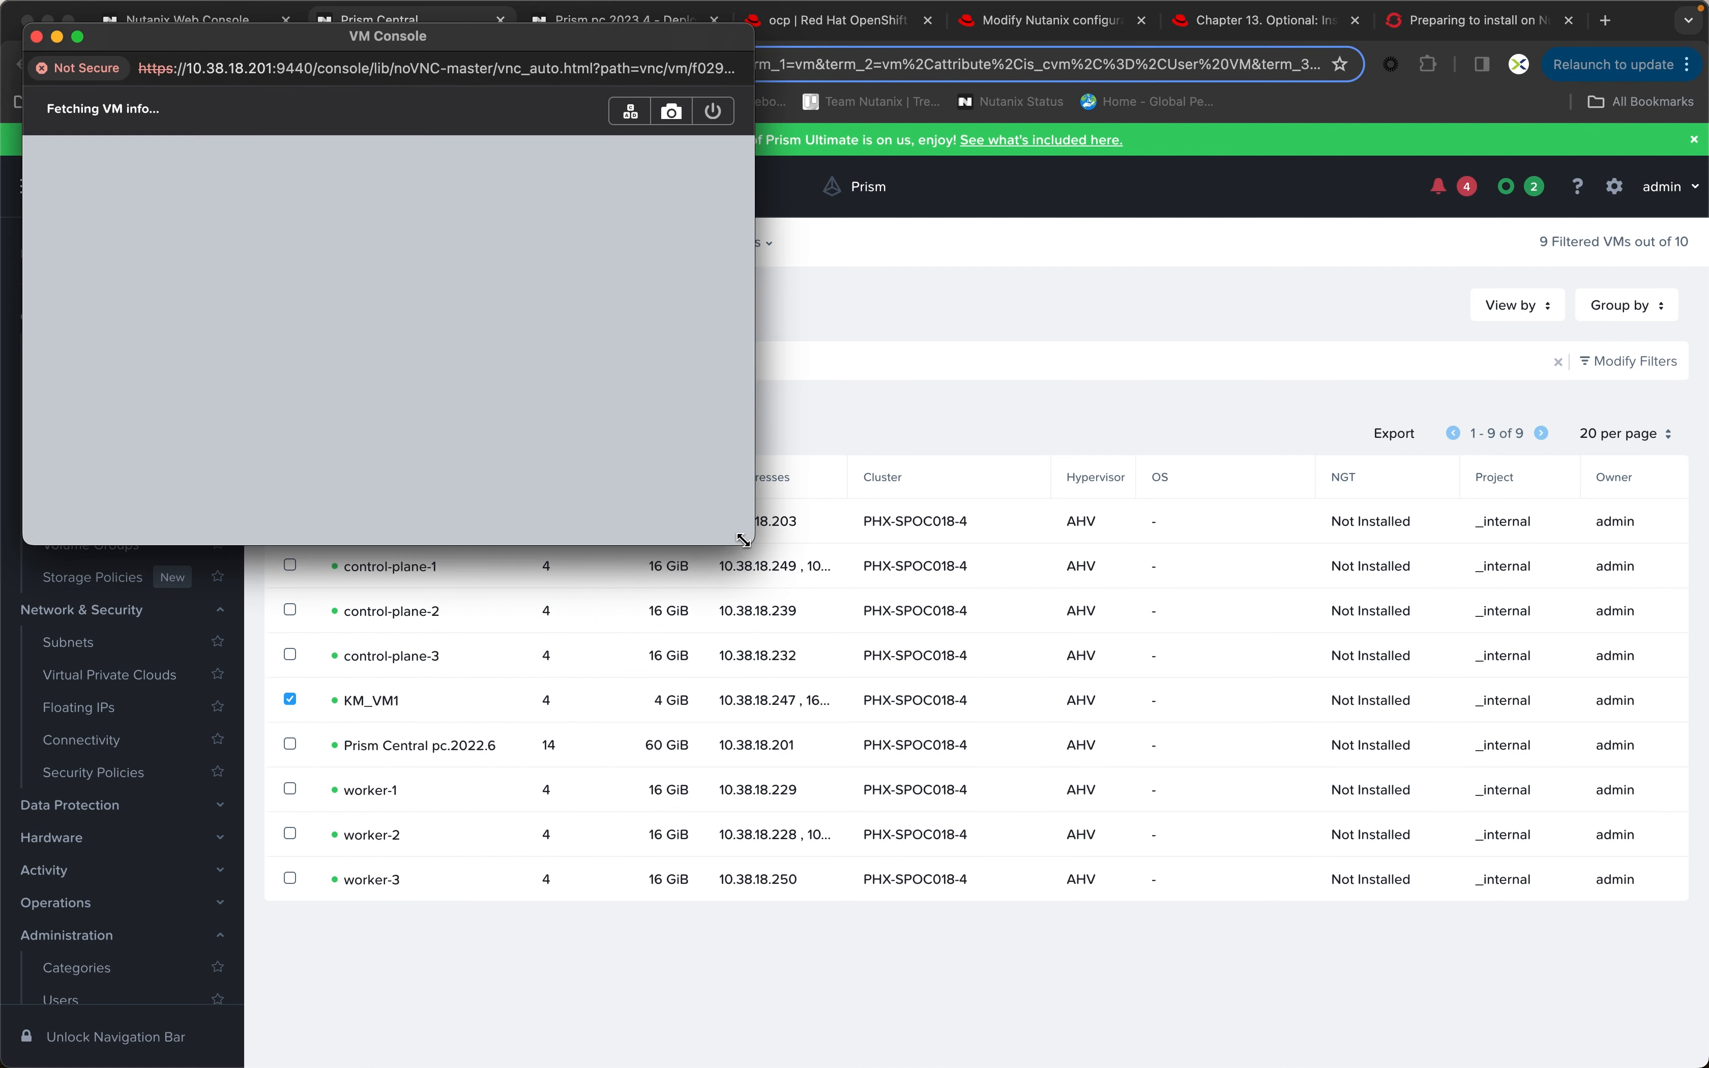
drag(748, 538, 1420, 979)
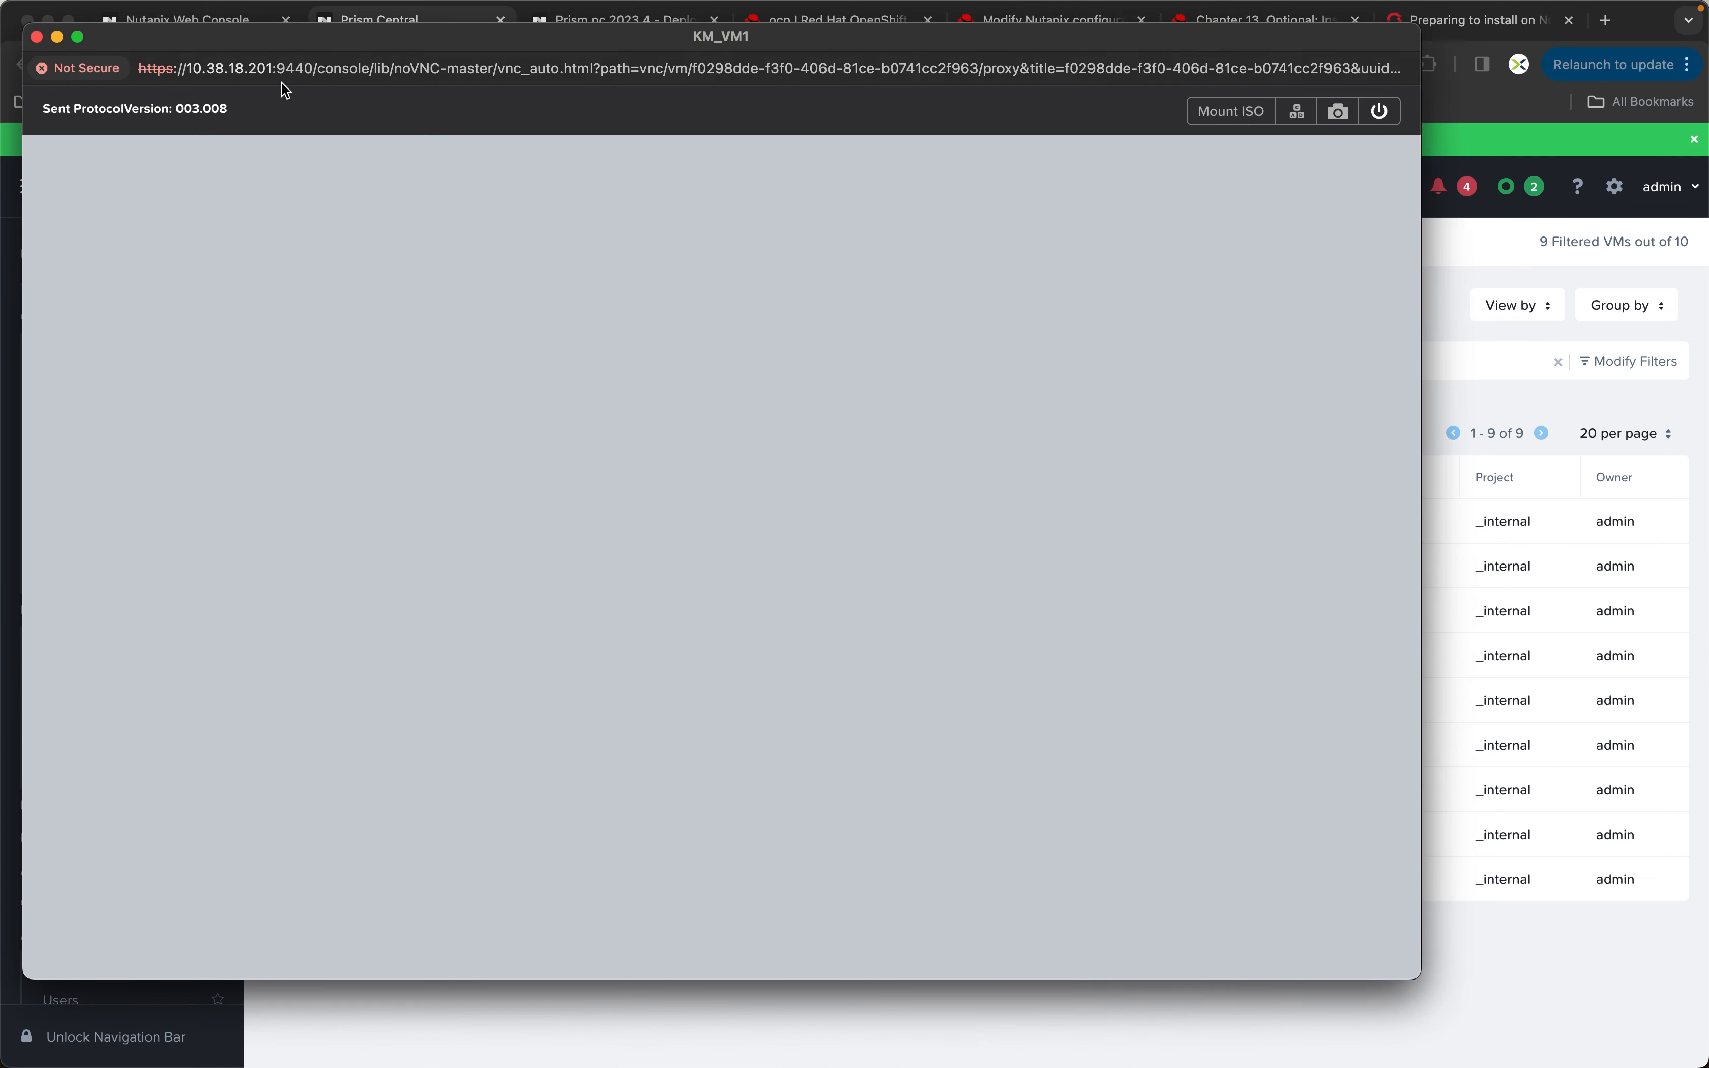
drag(254, 39, 376, 50)
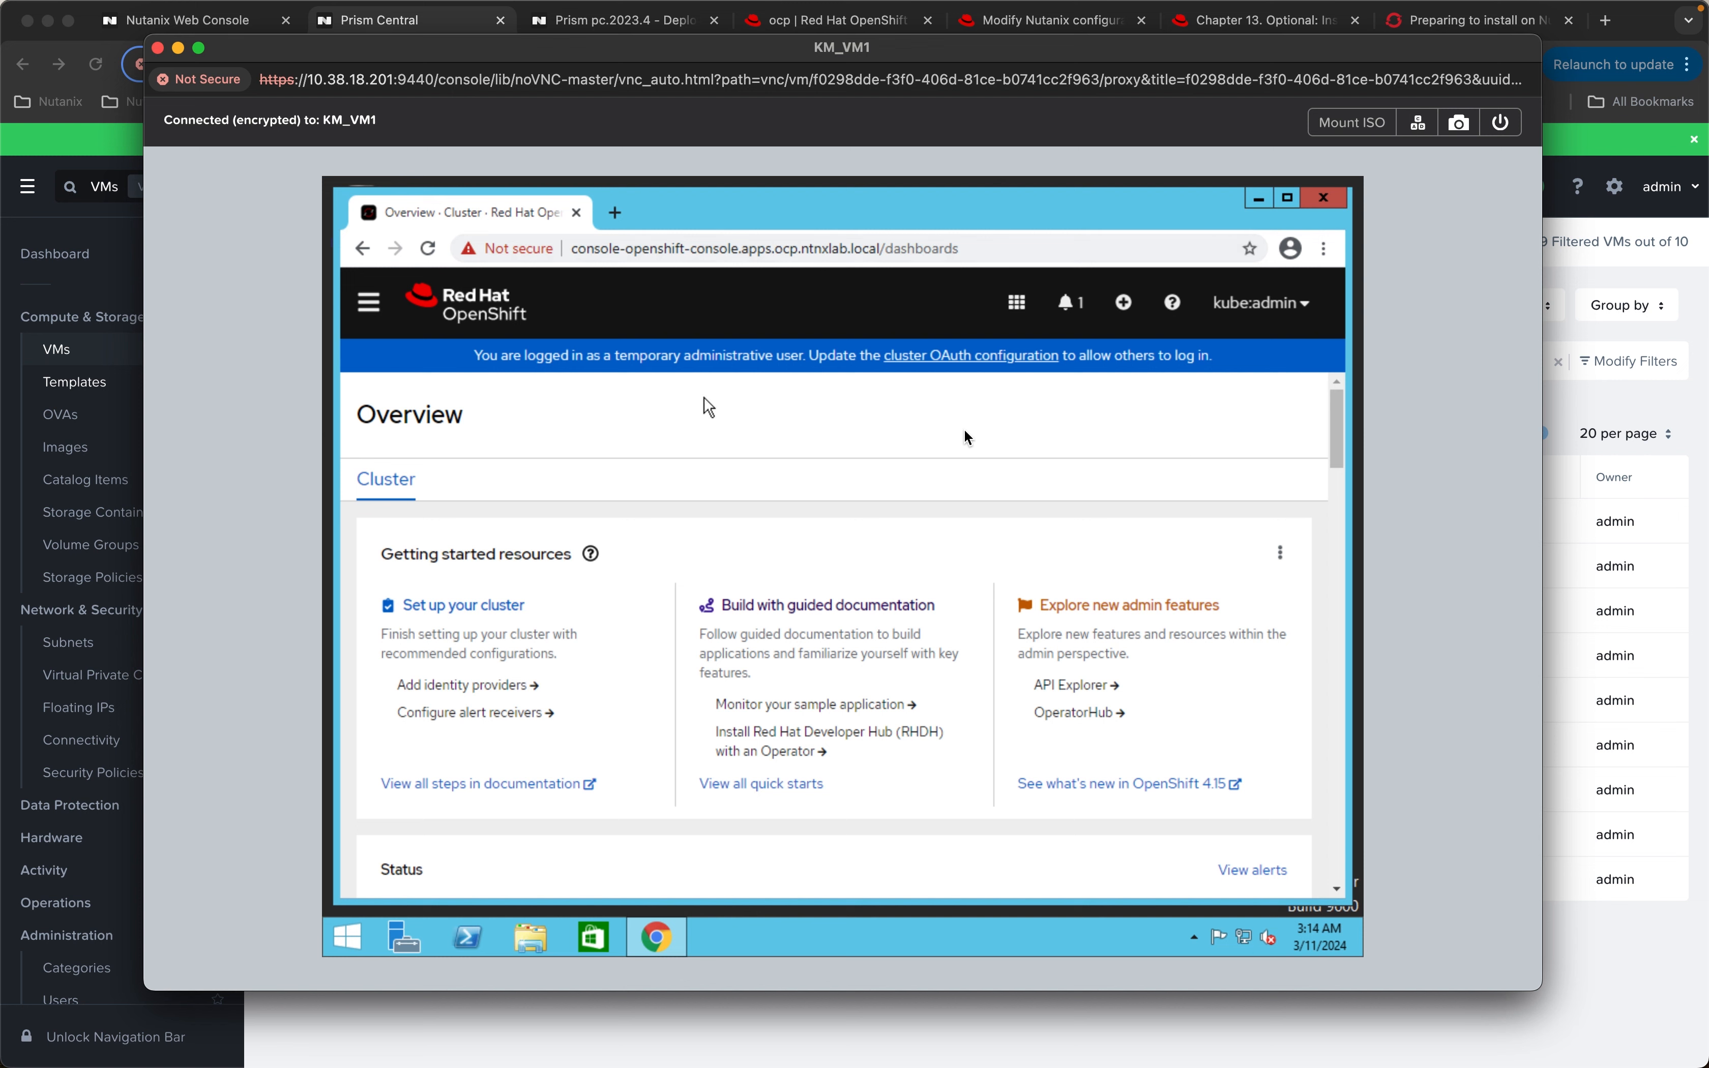
Step: Look over the OpenShift web console's Overview page on KM_VM1, then close the VM console and return to the ocp cluster details
drag(1343, 489, 1331, 413)
click(157, 49)
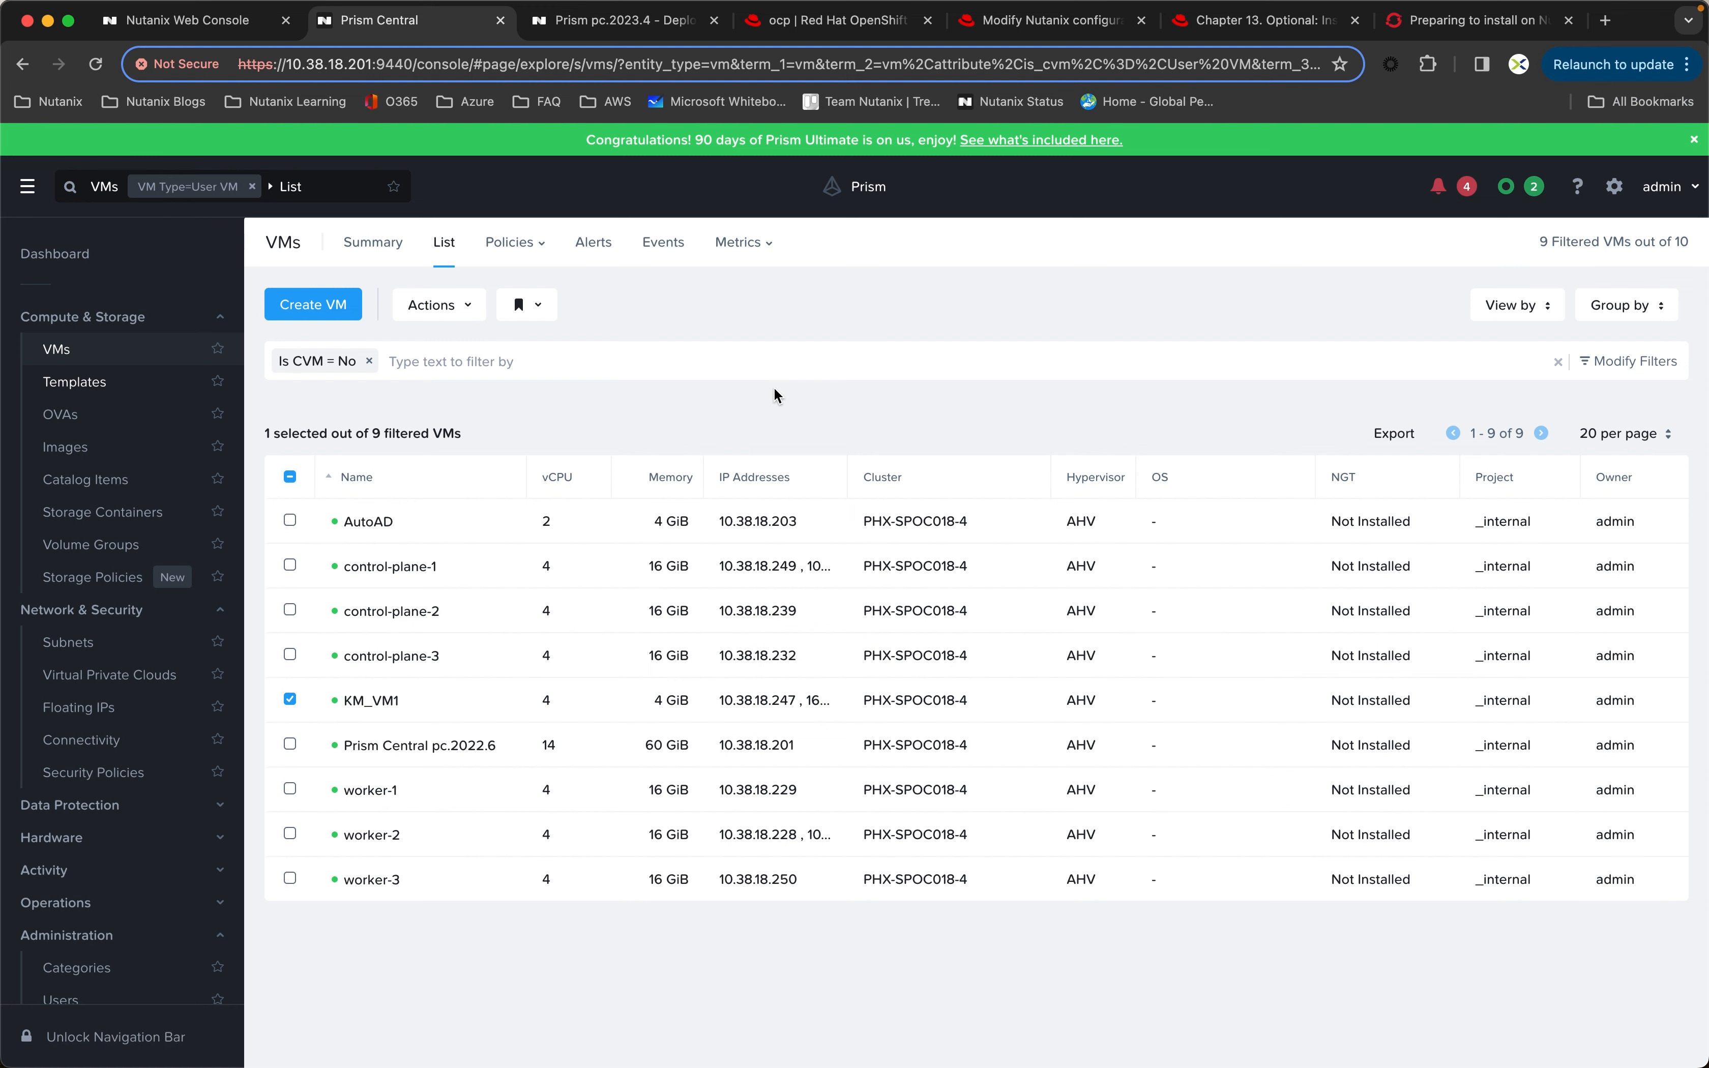
click(832, 25)
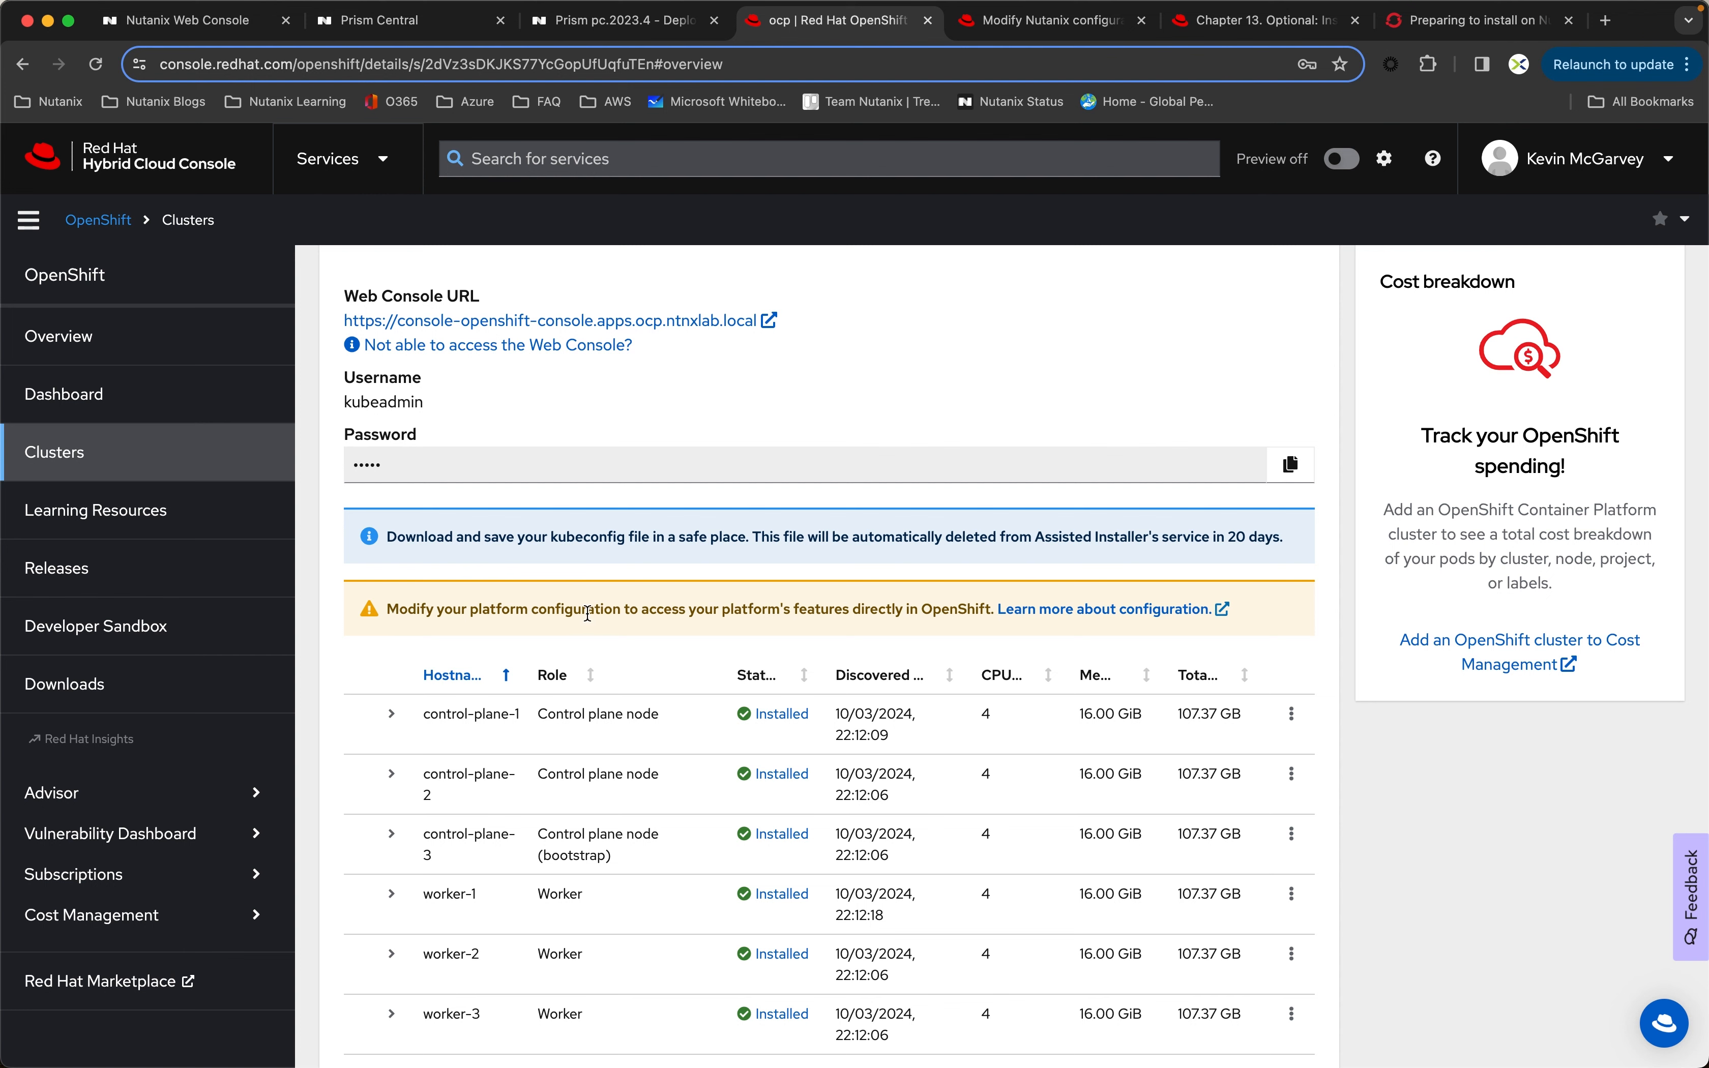
Step: Open the platform configuration article linked from the cluster page and read its steps for updating the Nutanix settings and installing the CSI Operator
click(1128, 612)
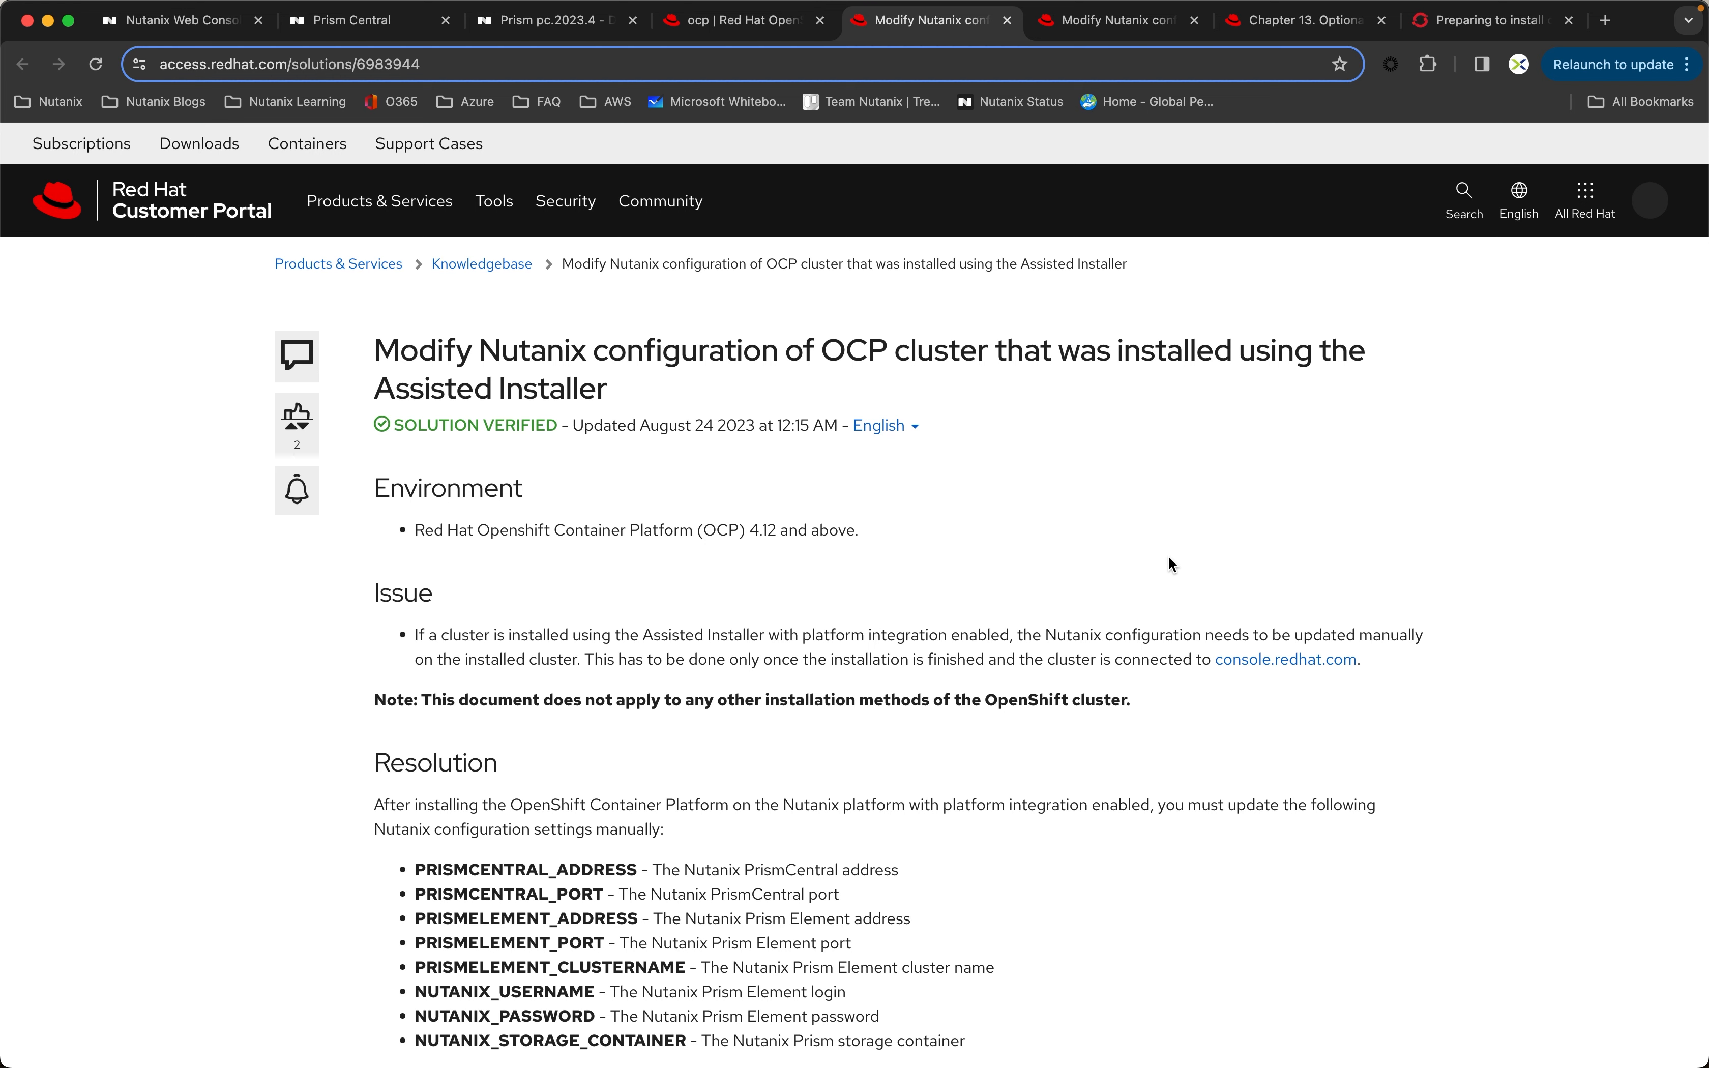
scroll(1168, 558, down, 5)
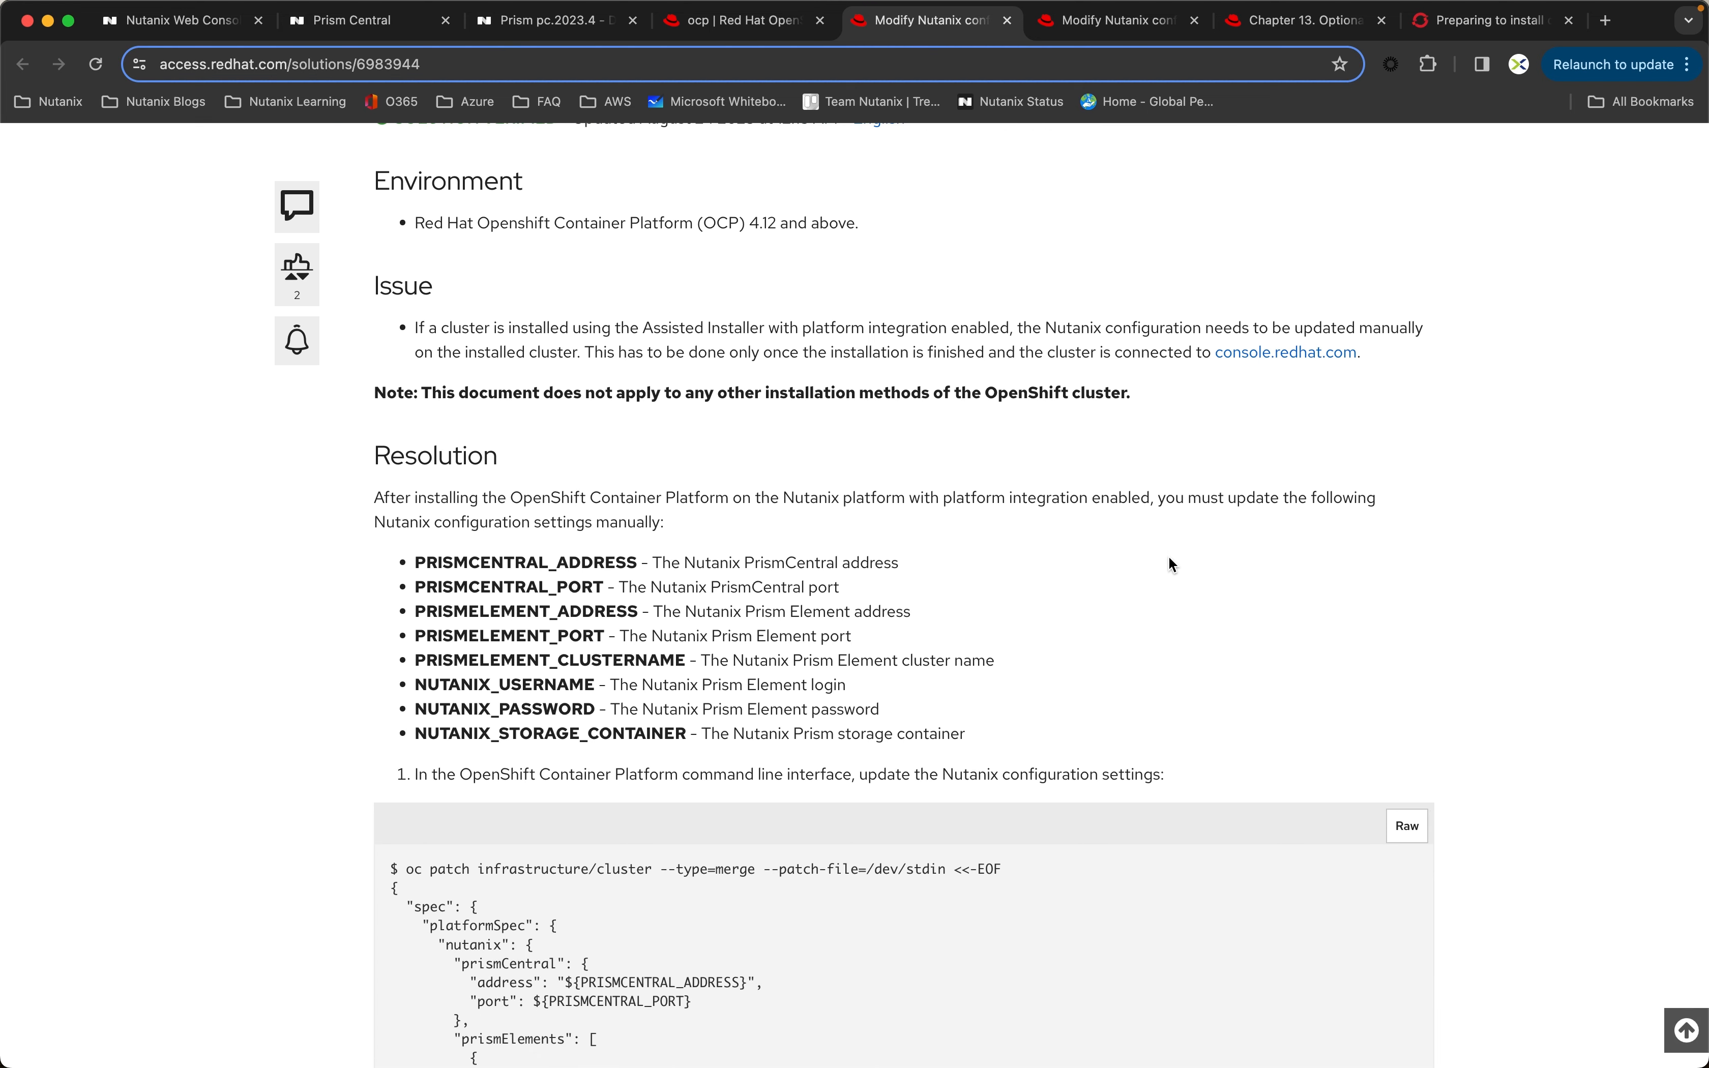
scroll(1169, 559, down, 2)
scroll(1169, 559, down, 3)
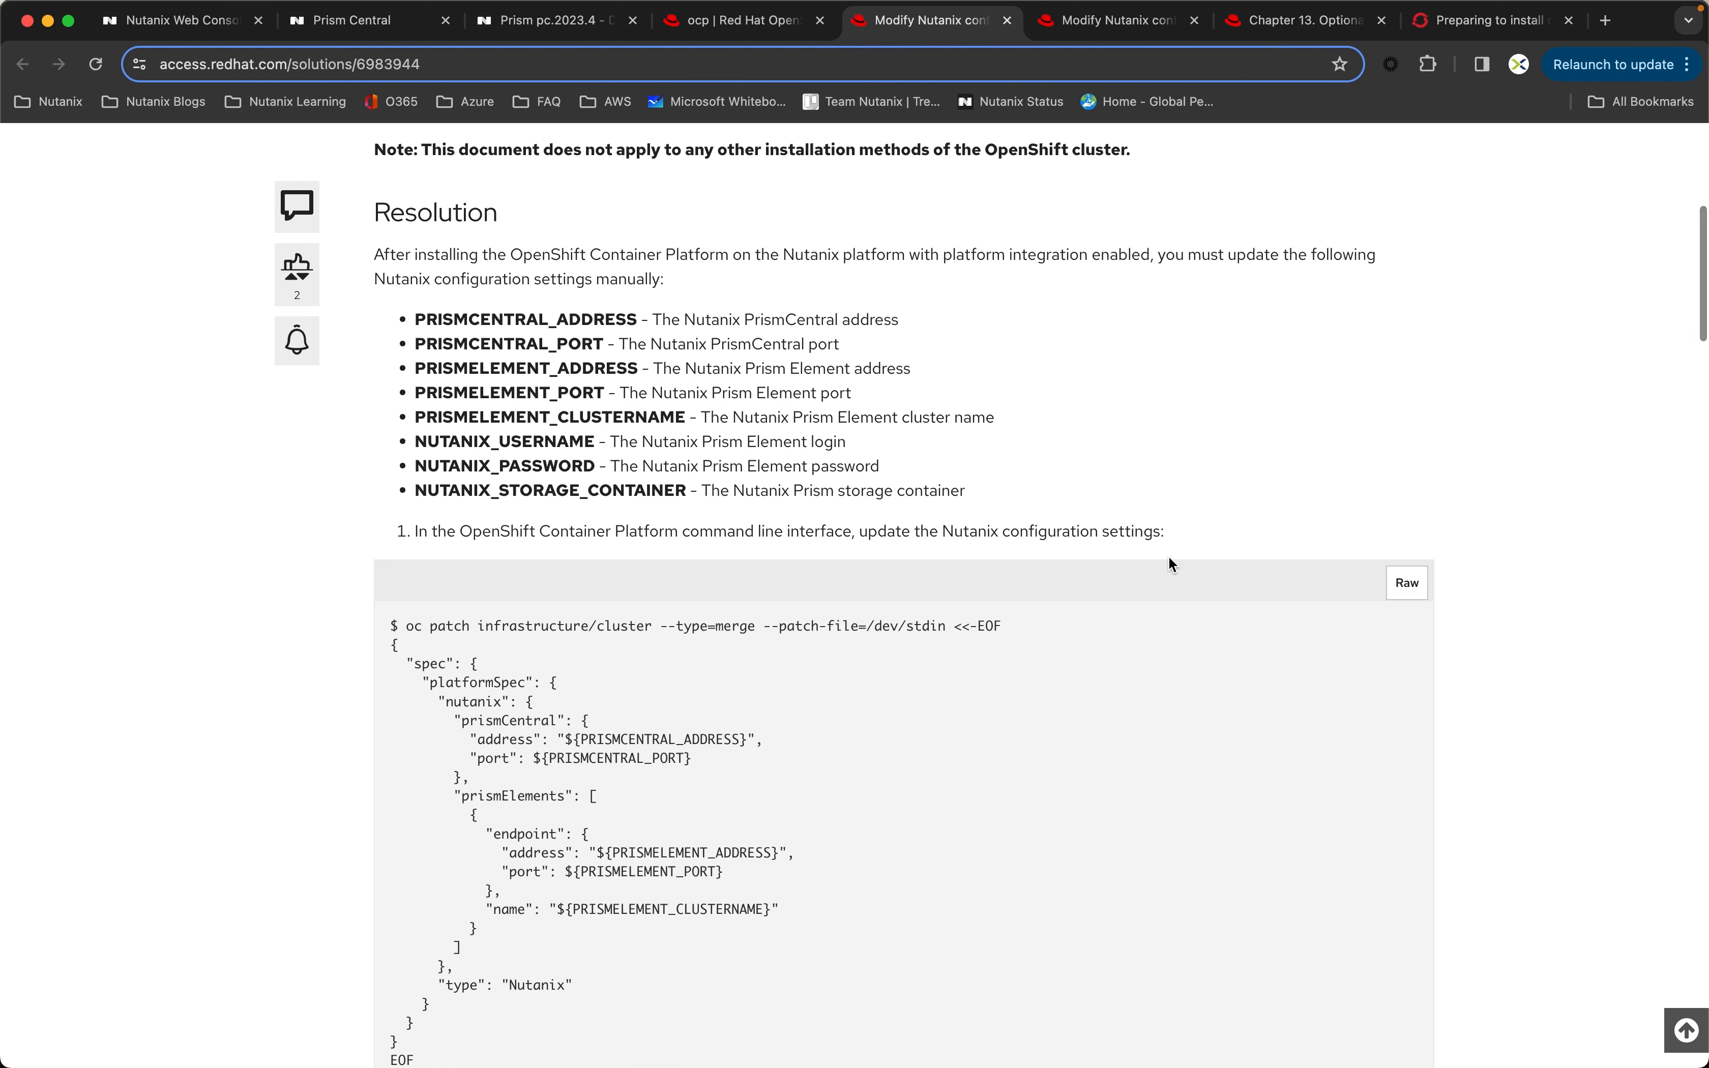
scroll(1169, 560, down, 3)
scroll(1169, 558, down, 1)
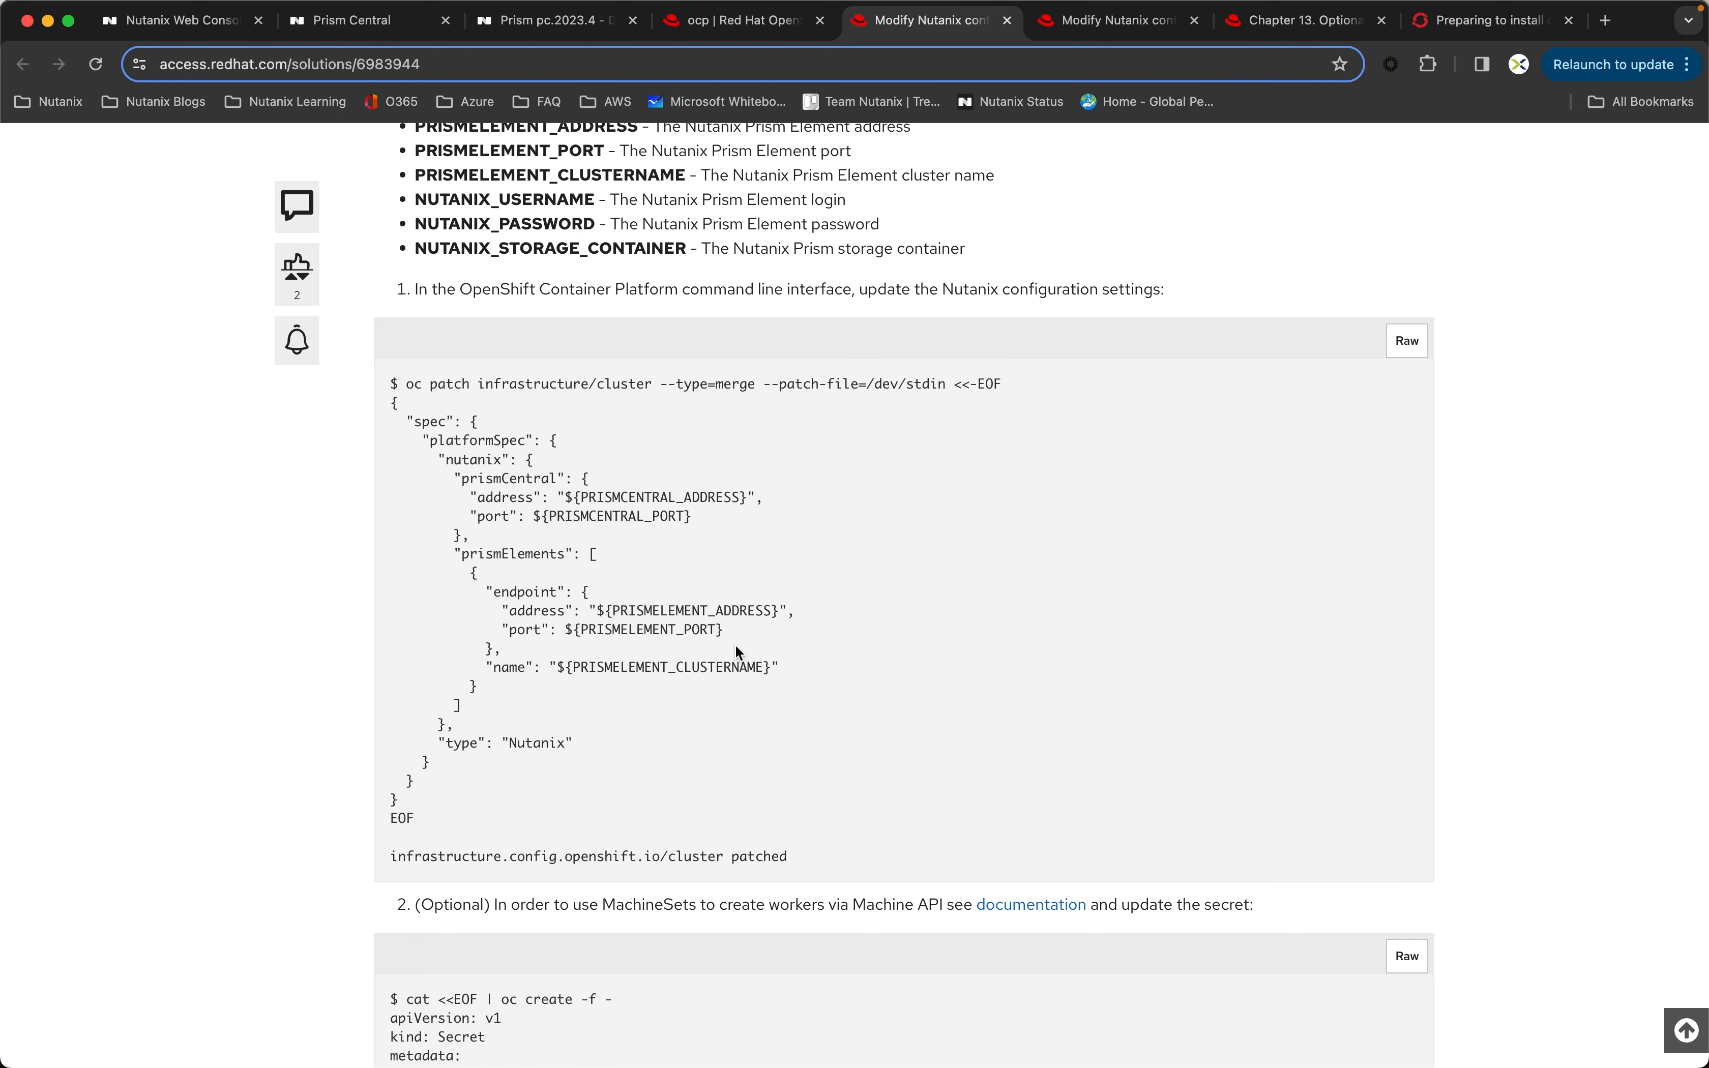
scroll(1033, 621, down, 3)
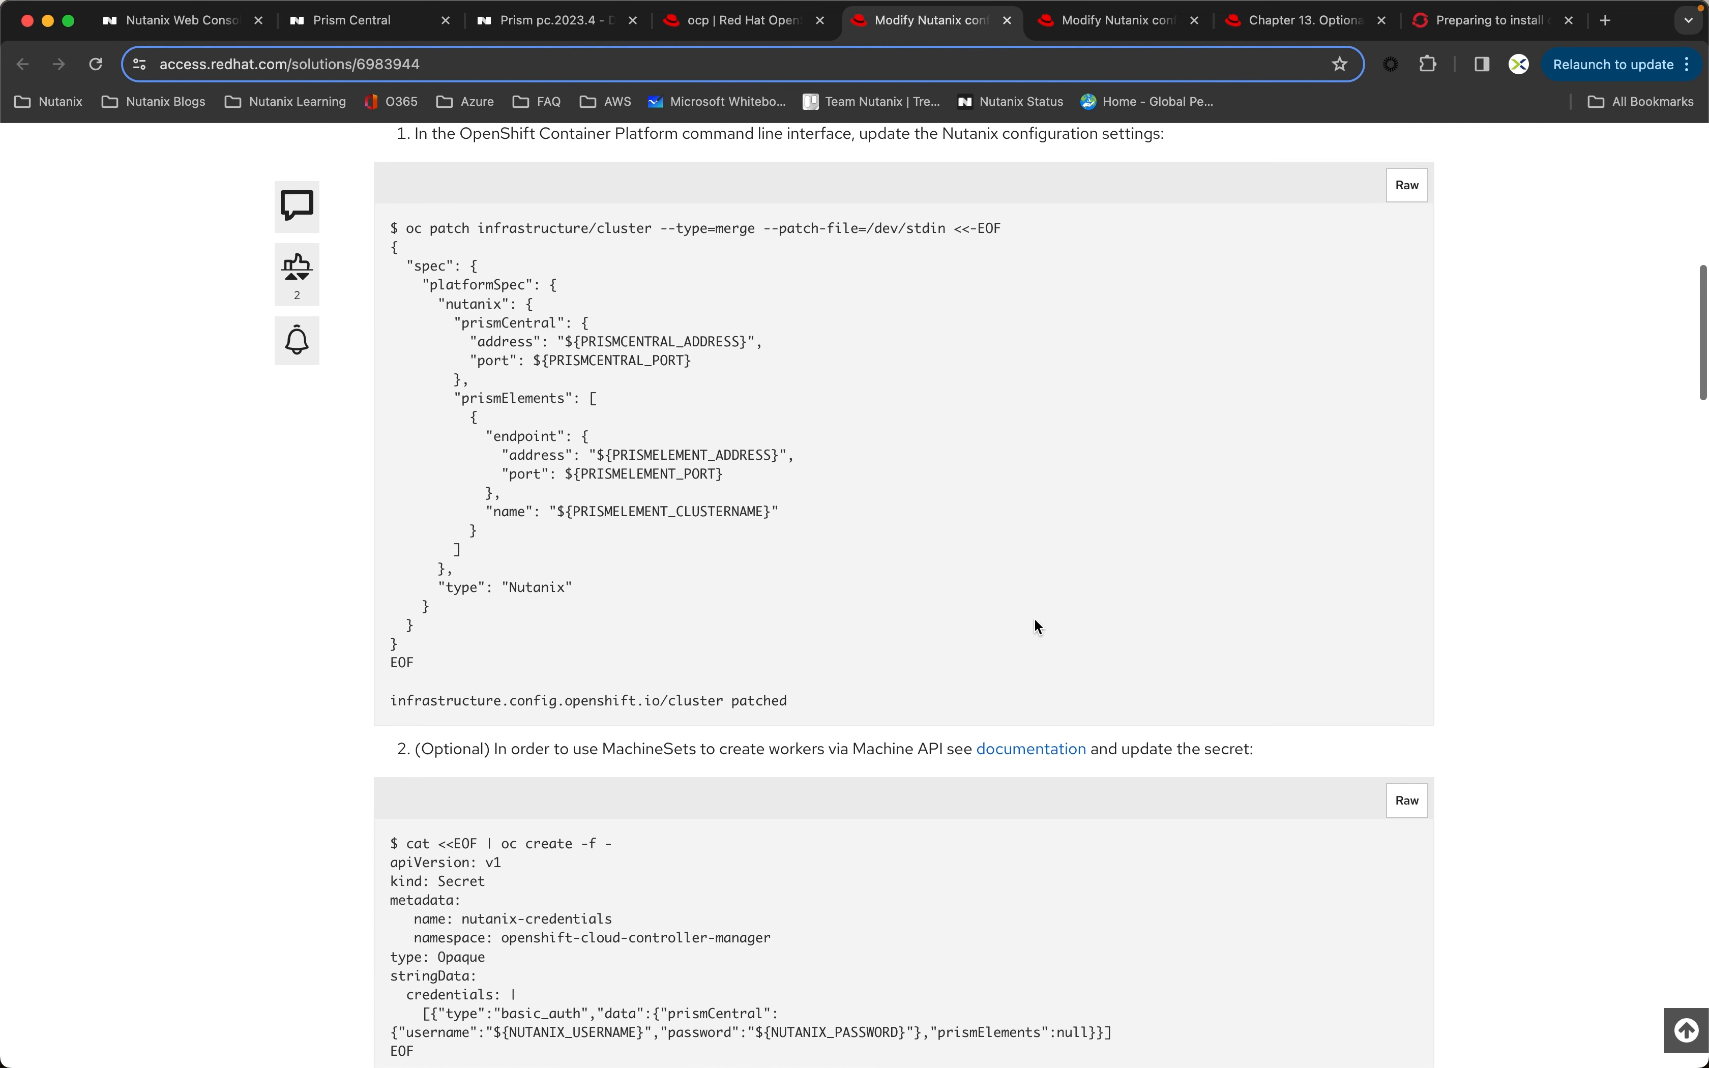
scroll(1035, 620, down, 13)
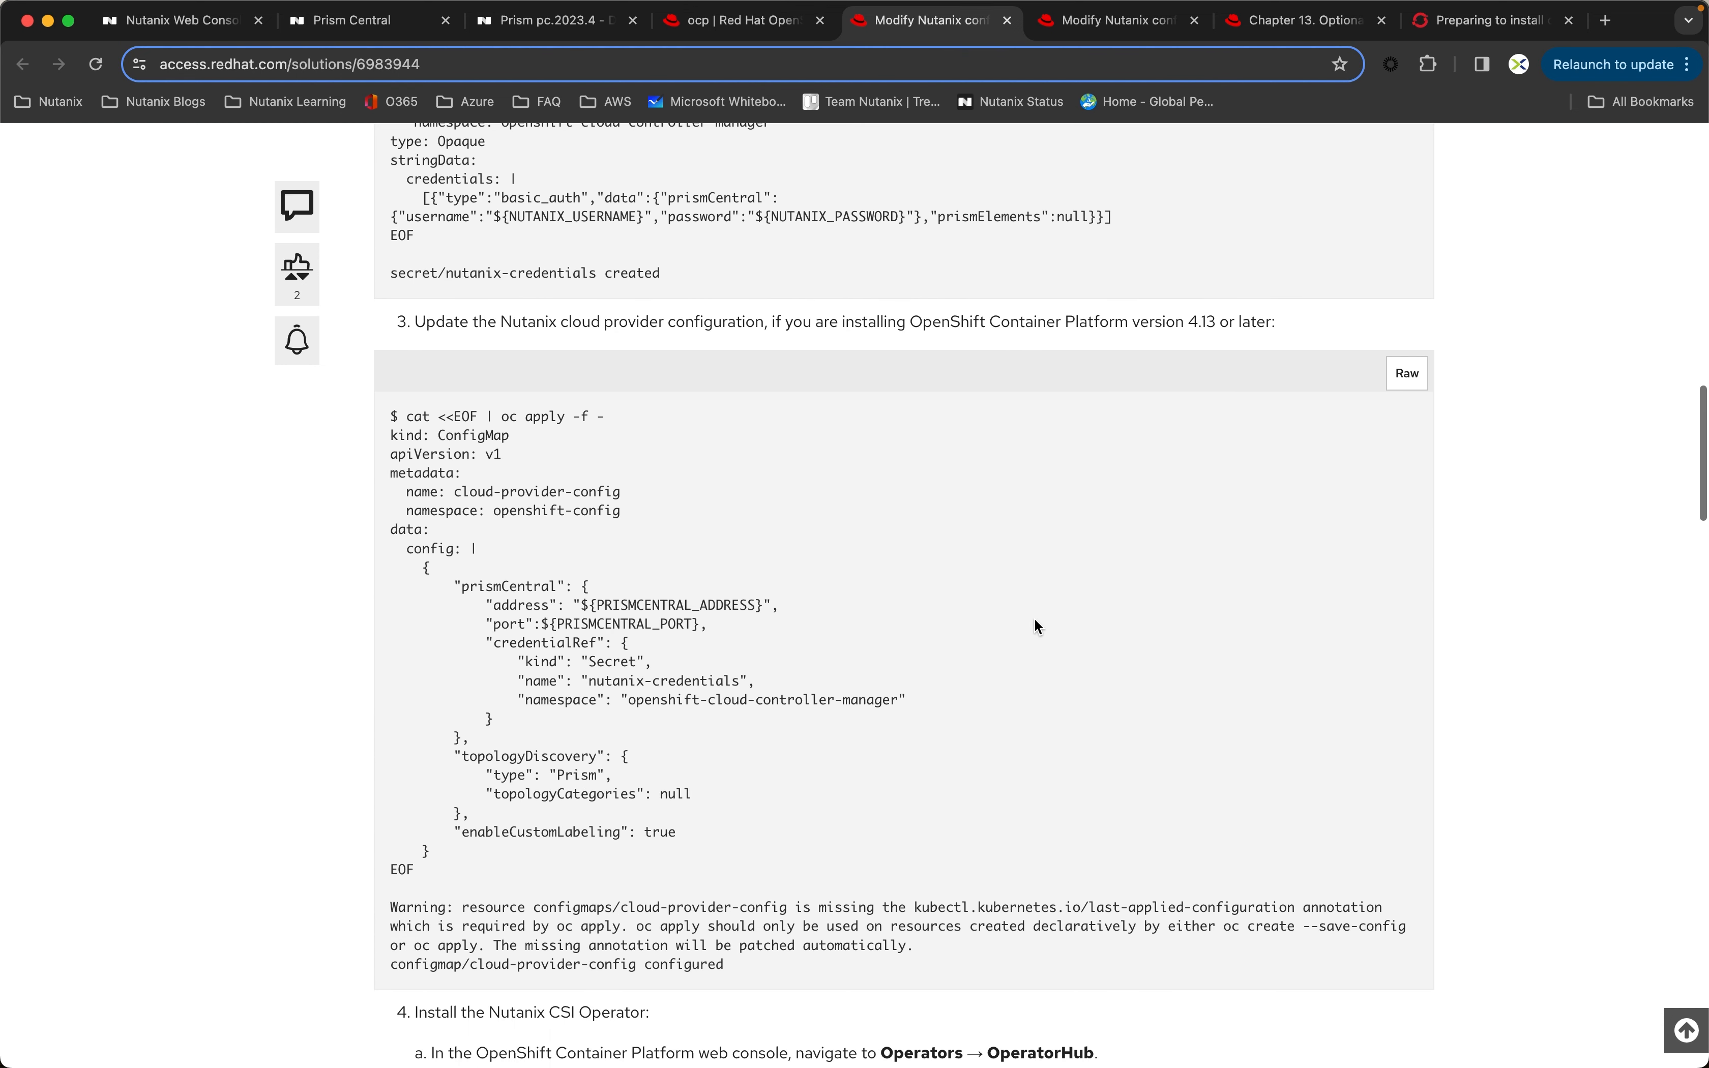
scroll(1034, 621, down, 9)
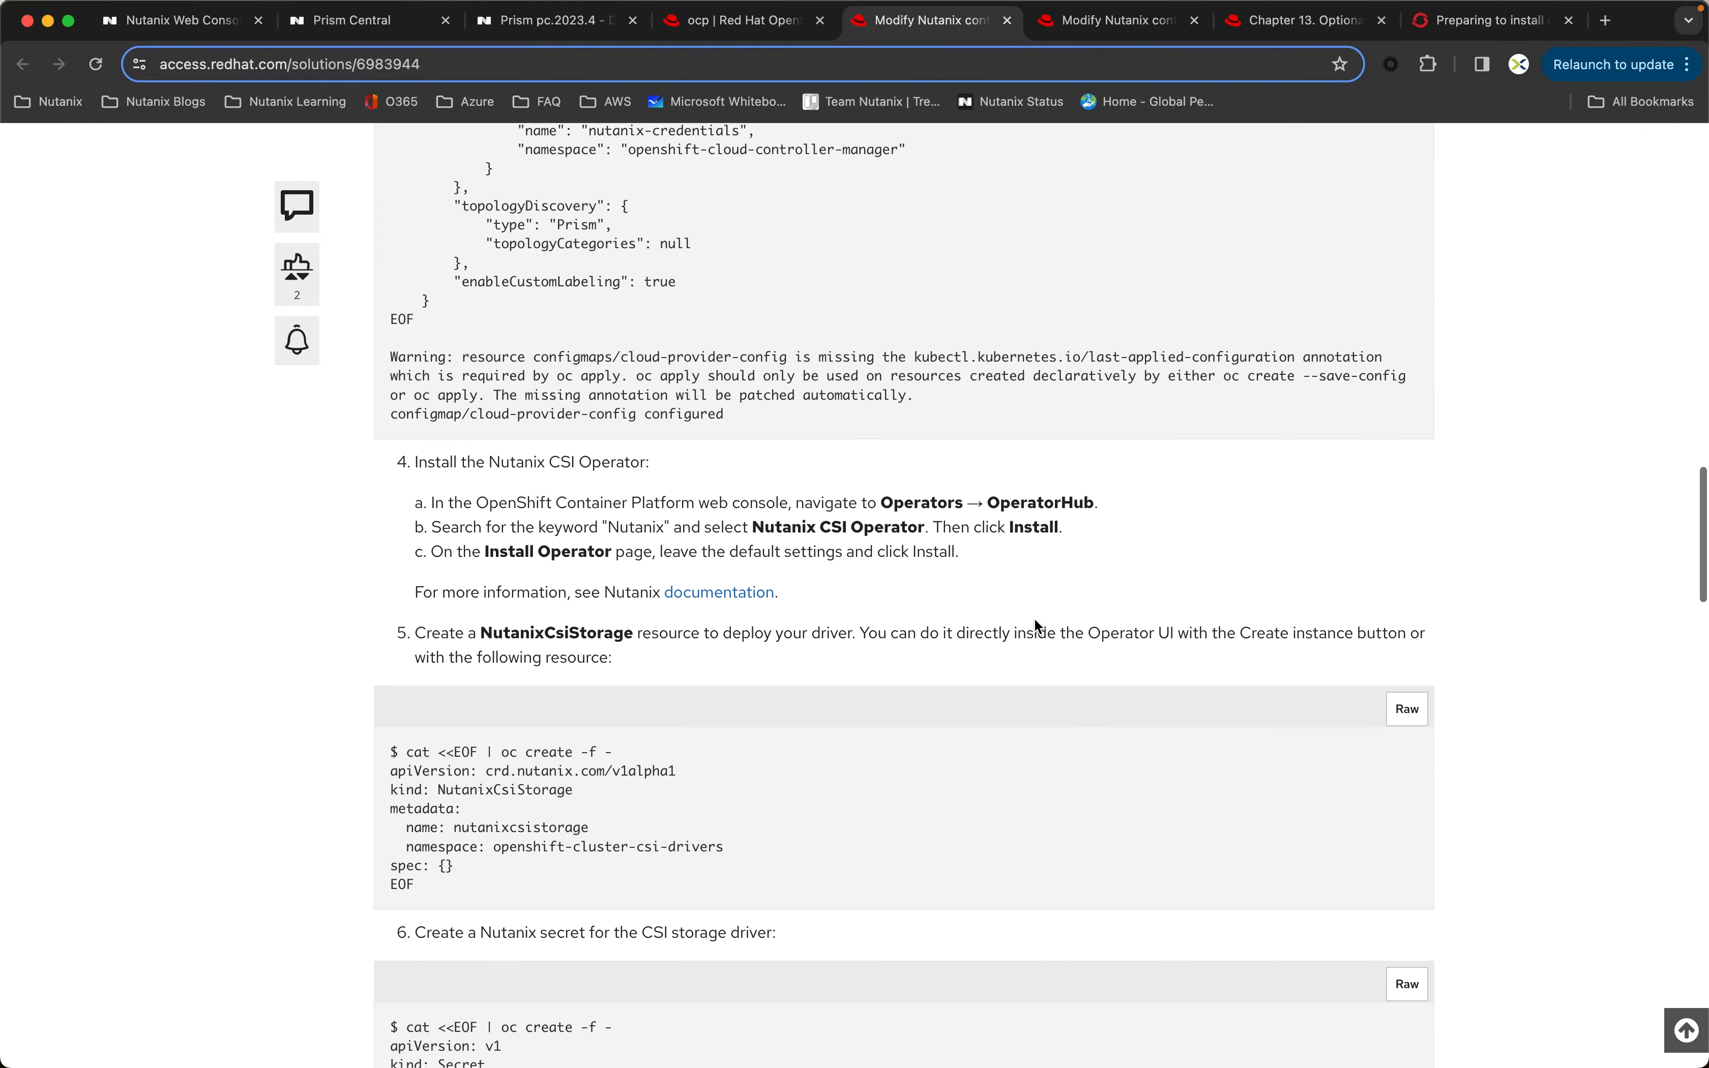
scroll(1034, 616, down, 10)
scroll(1033, 617, up, 20)
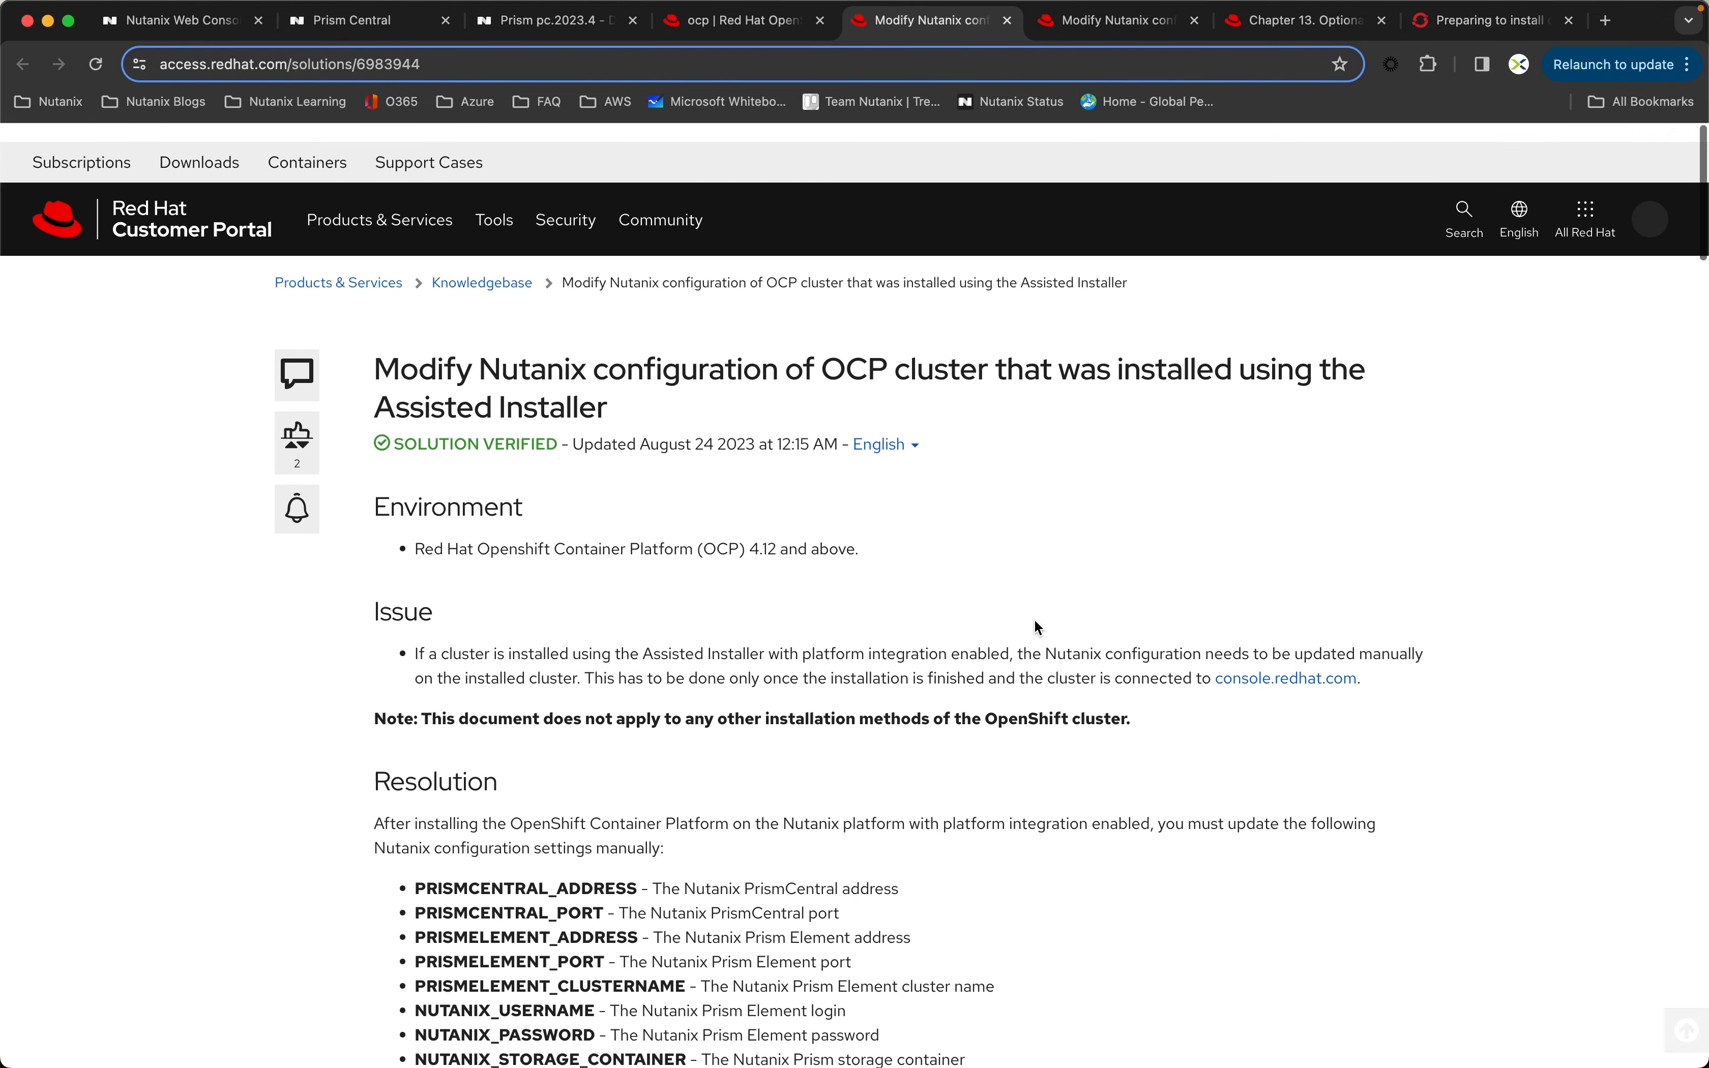
Step: Switch back to the VM list in Prism Central
click(535, 25)
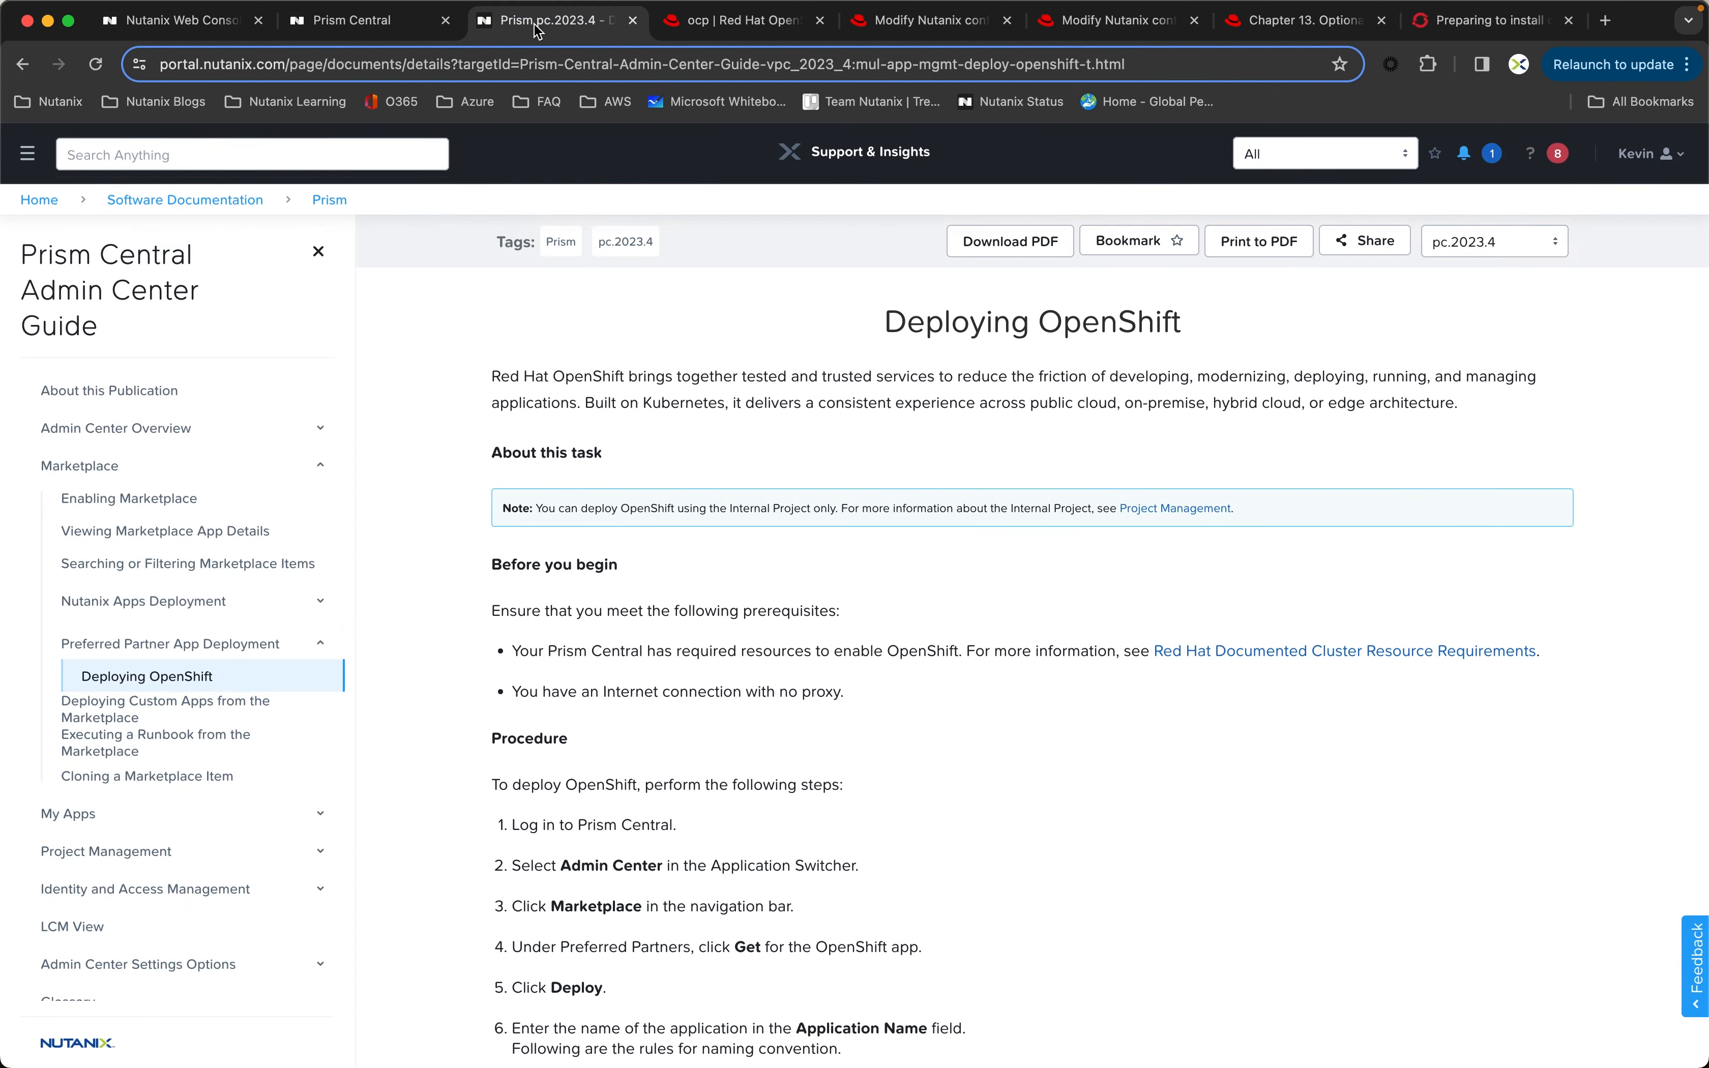
click(373, 25)
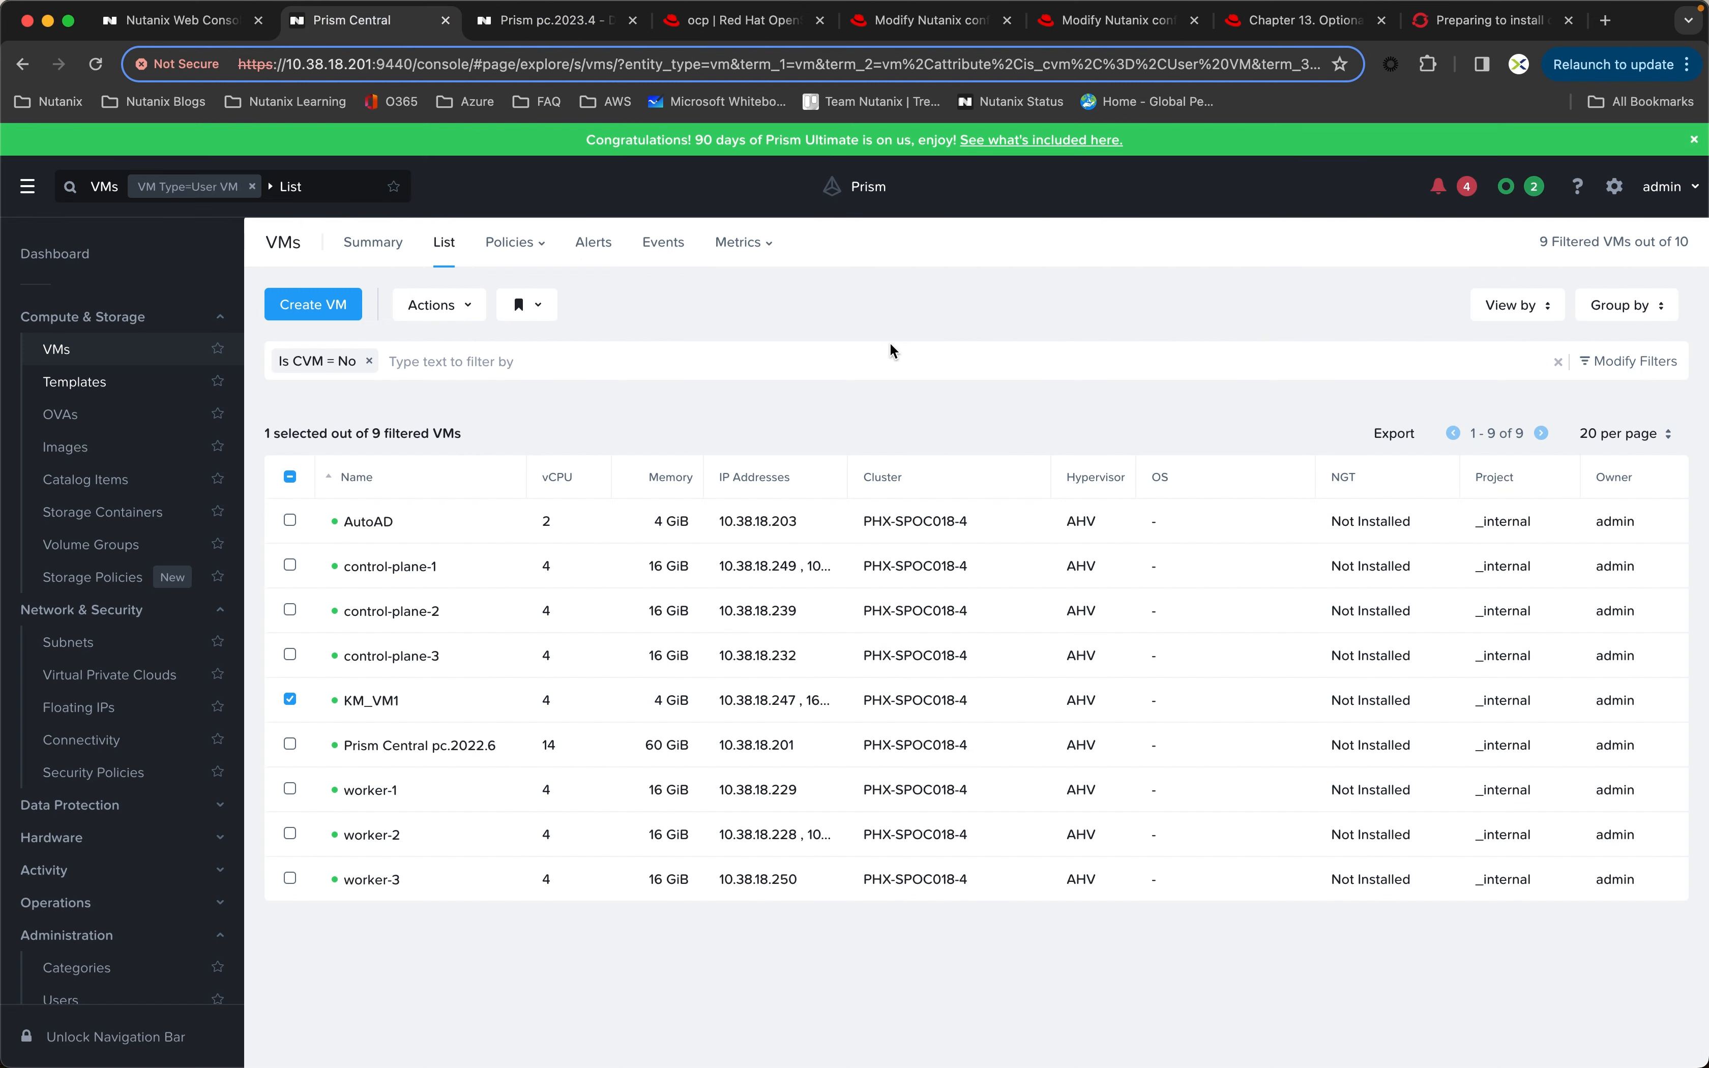